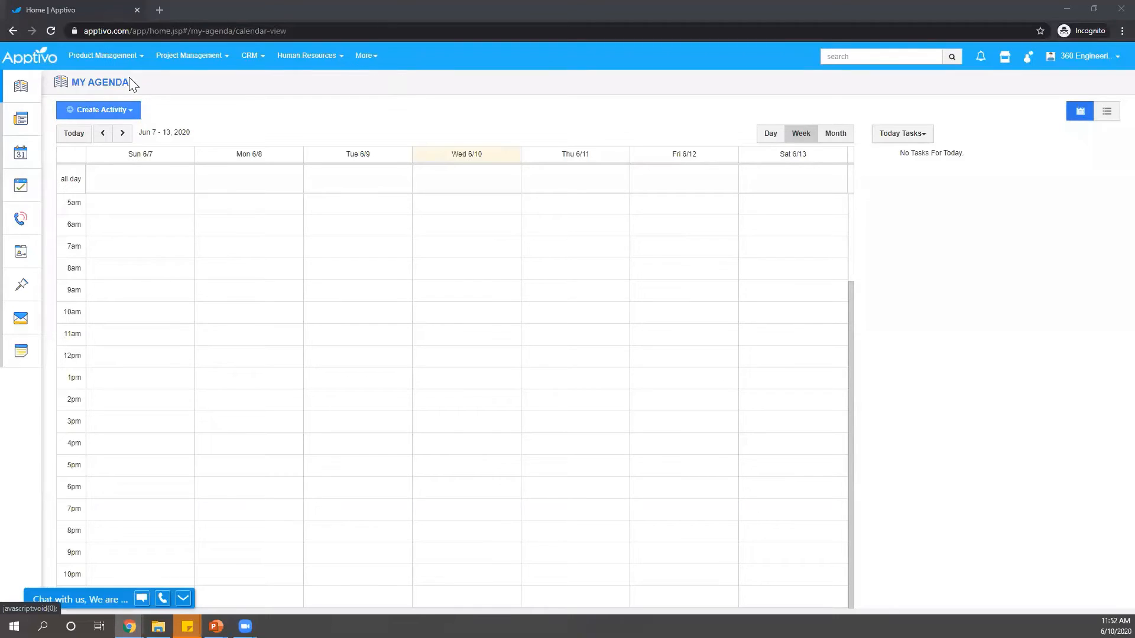
# Step: Open the Customize Home preferences of the account and look over the favorite apps, menu bar and header color options
pyautogui.click(250, 56)
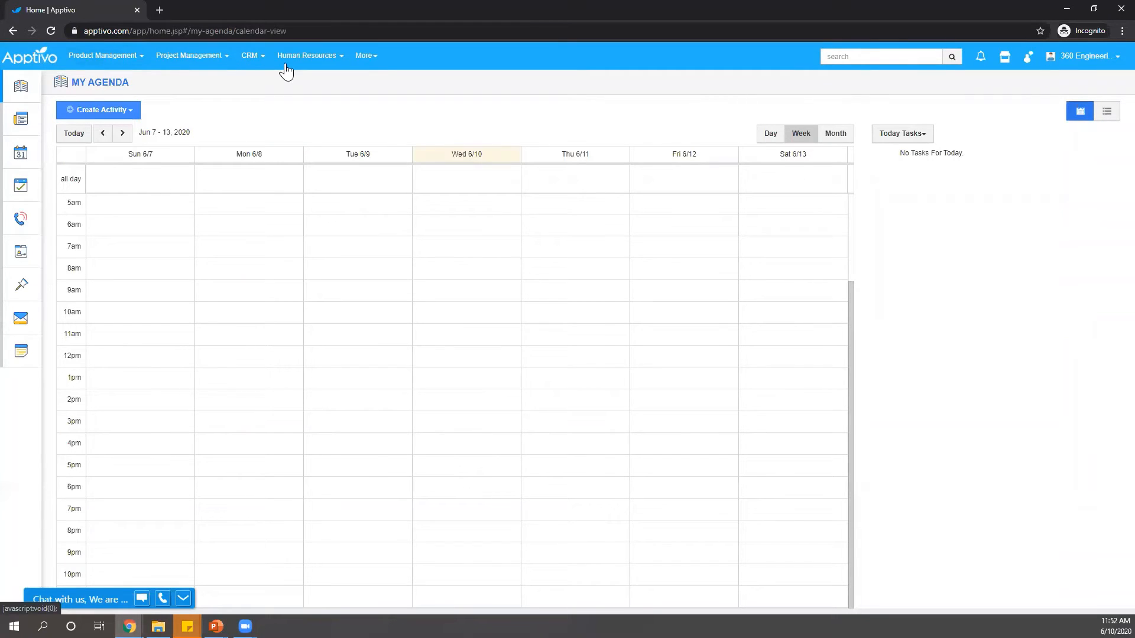
pyautogui.click(1083, 65)
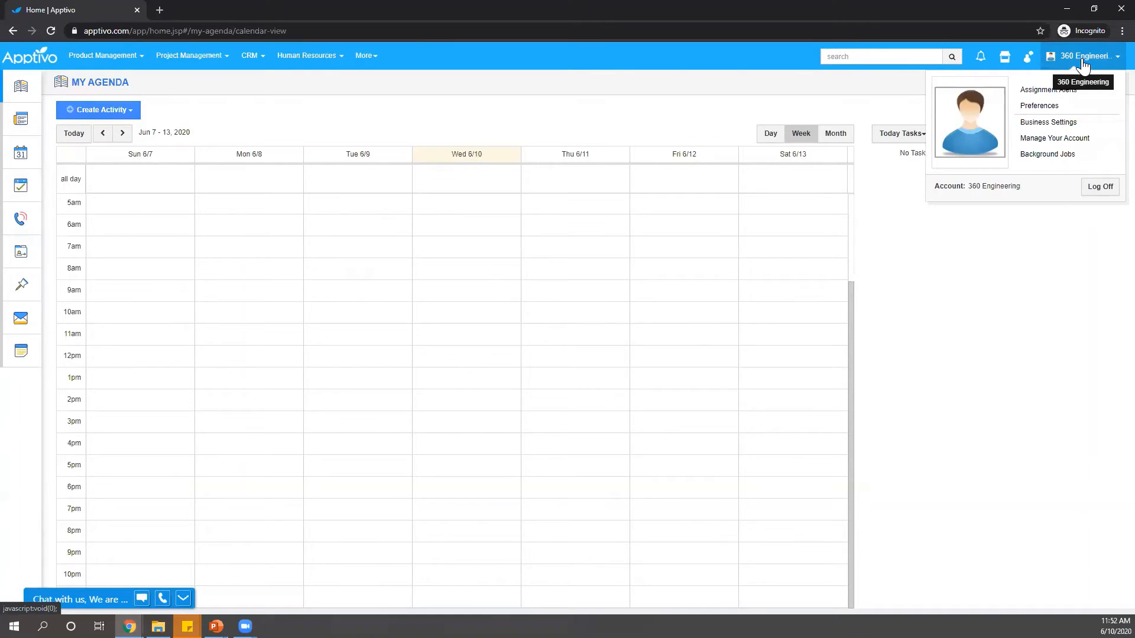
pyautogui.click(1040, 114)
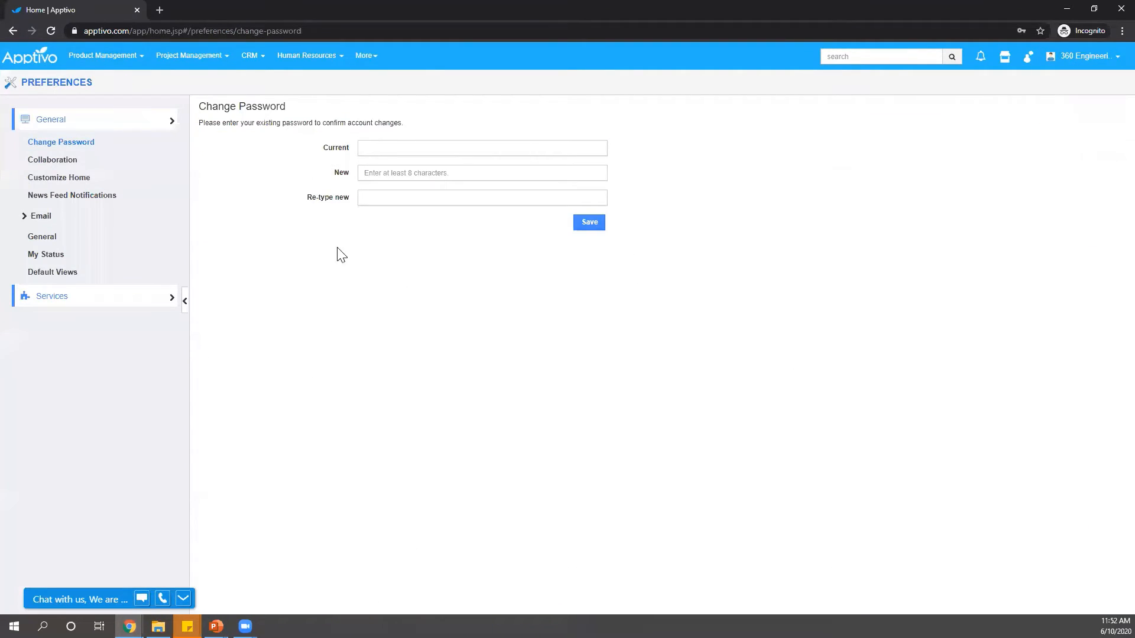
pyautogui.click(52, 182)
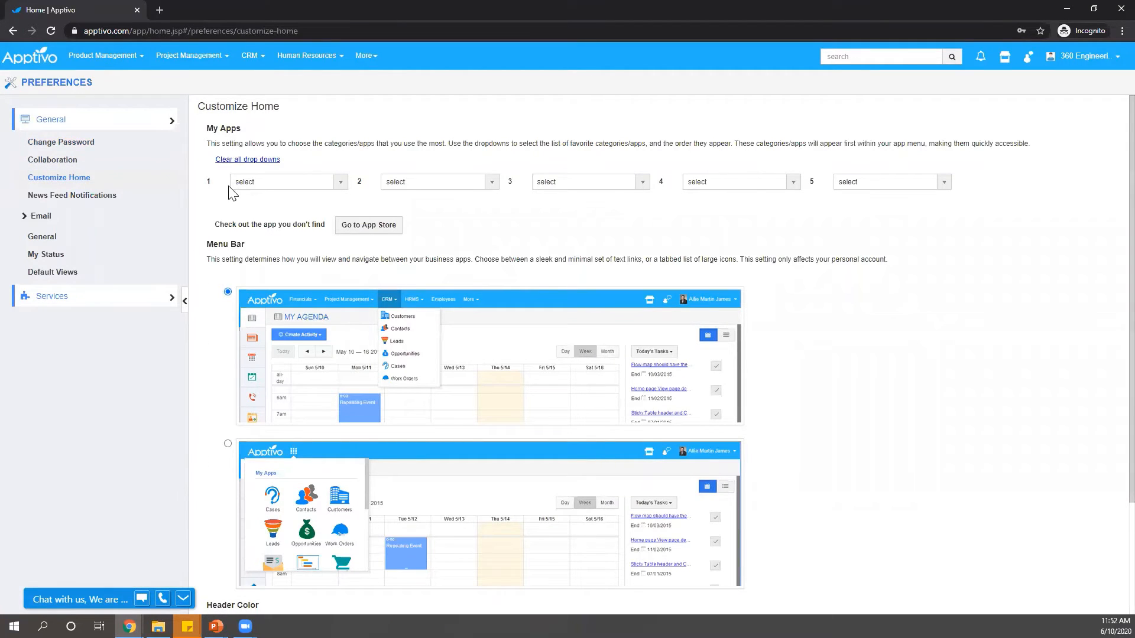
pyautogui.scroll(-2, 232, 246)
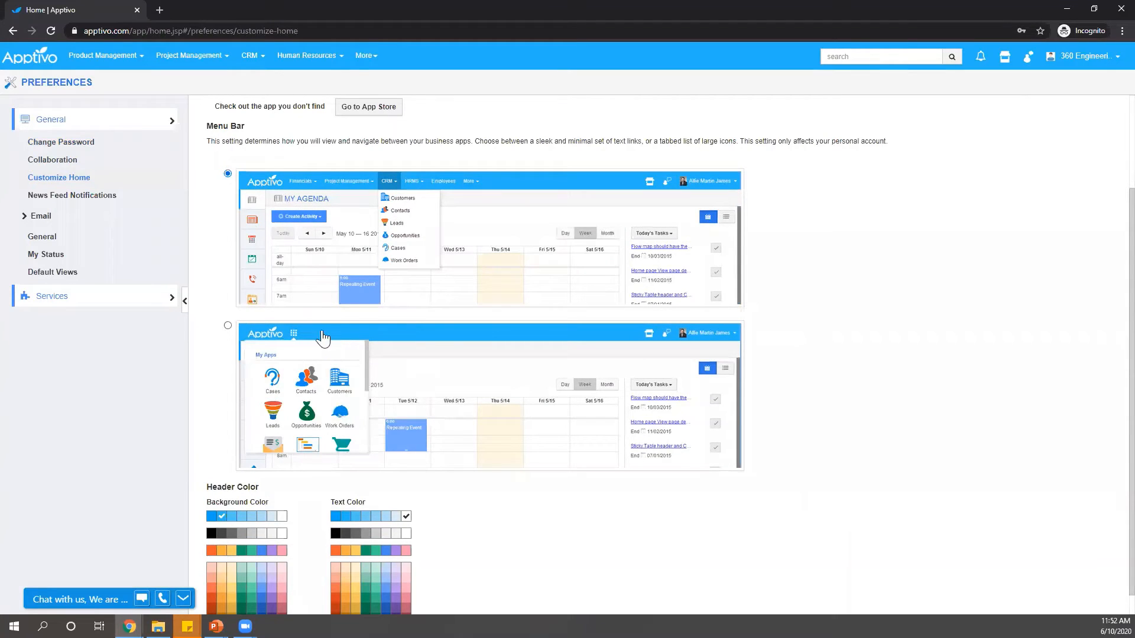
pyautogui.scroll(1, 400, 266)
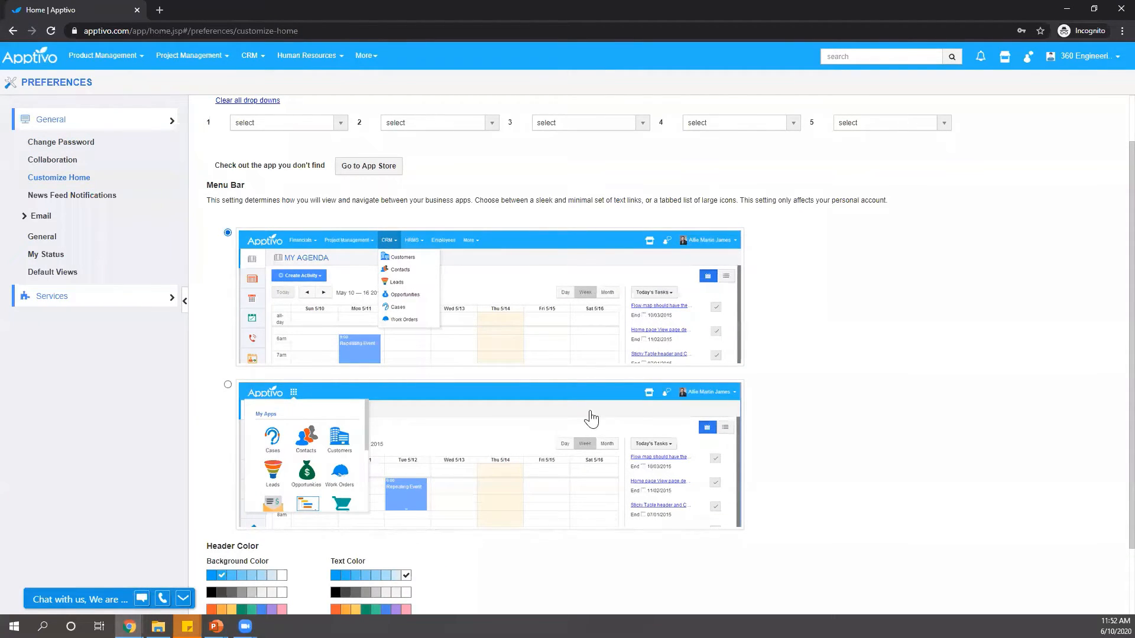
pyautogui.scroll(1, 840, 383)
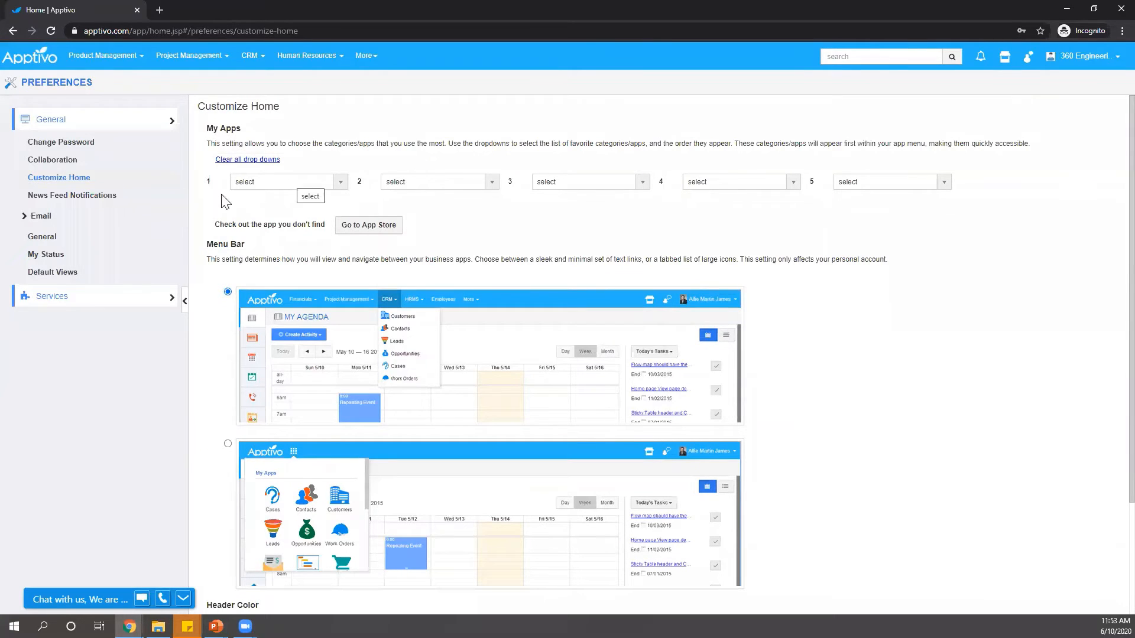
# Step: Set Contacts as the first favorite app and Customers as the second
pyautogui.click(275, 184)
pyautogui.moveTo(275, 199)
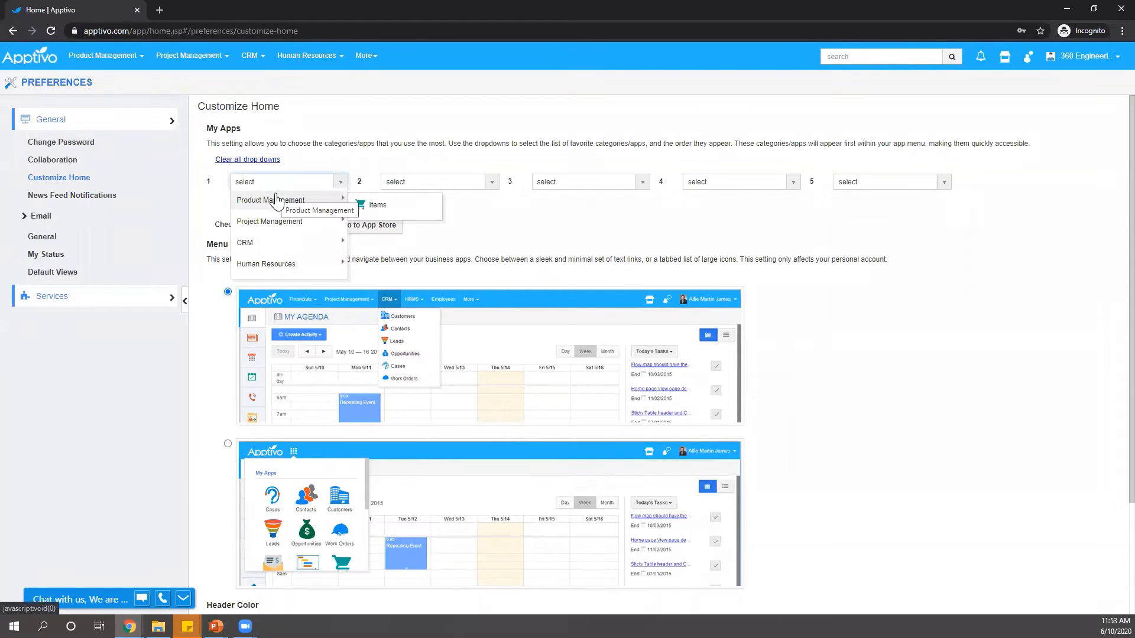
pyautogui.moveTo(292, 250)
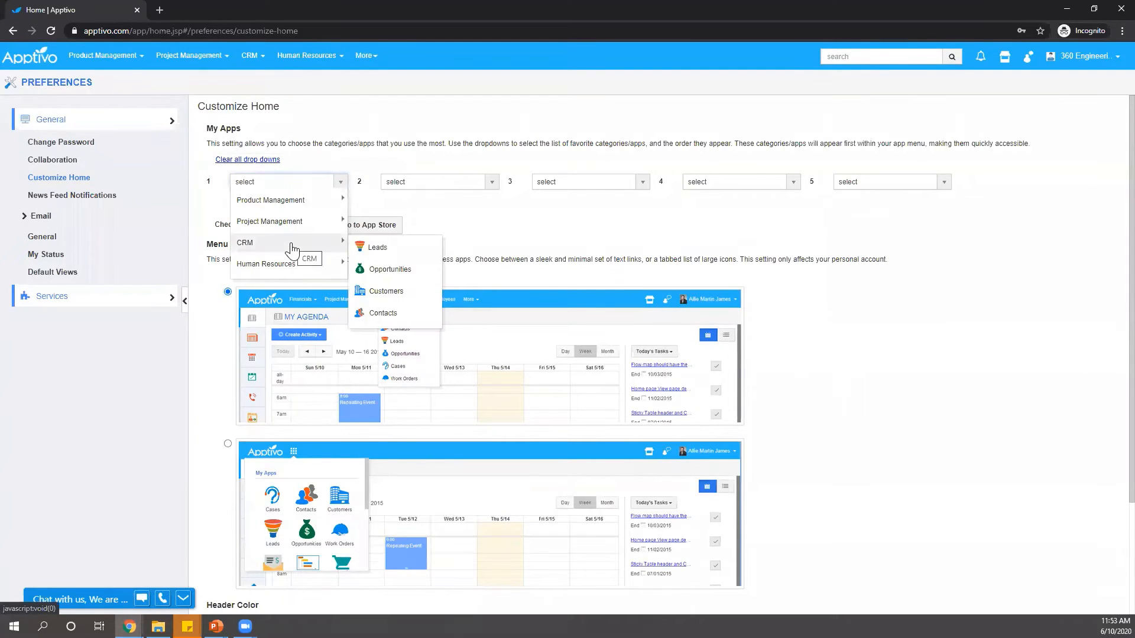
pyautogui.click(383, 313)
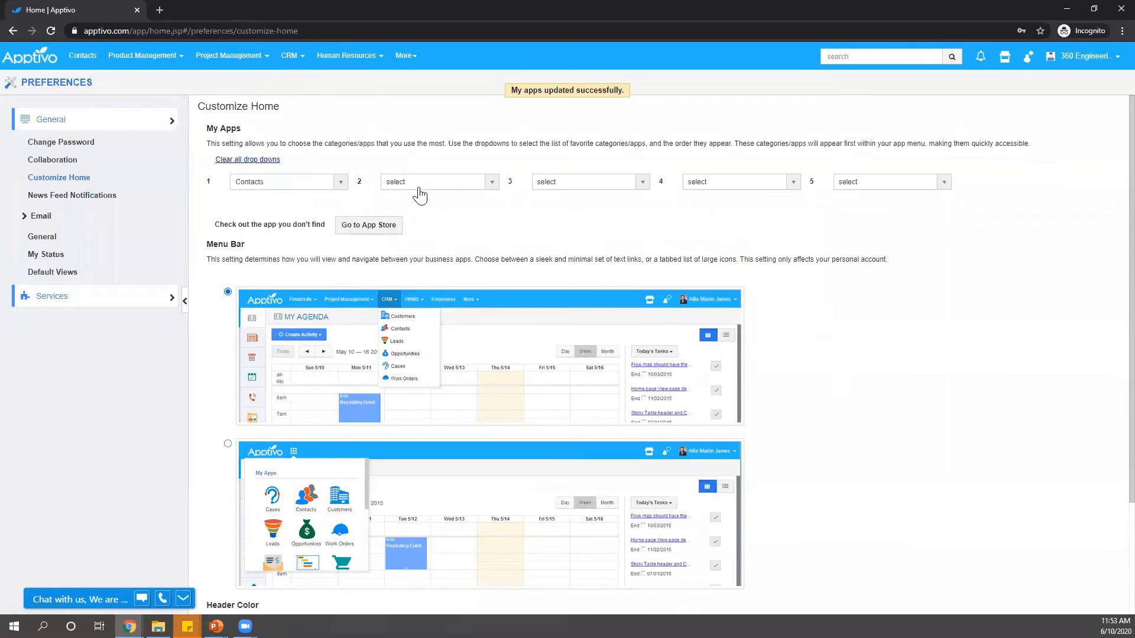
pyautogui.click(418, 183)
pyautogui.moveTo(424, 244)
pyautogui.click(550, 302)
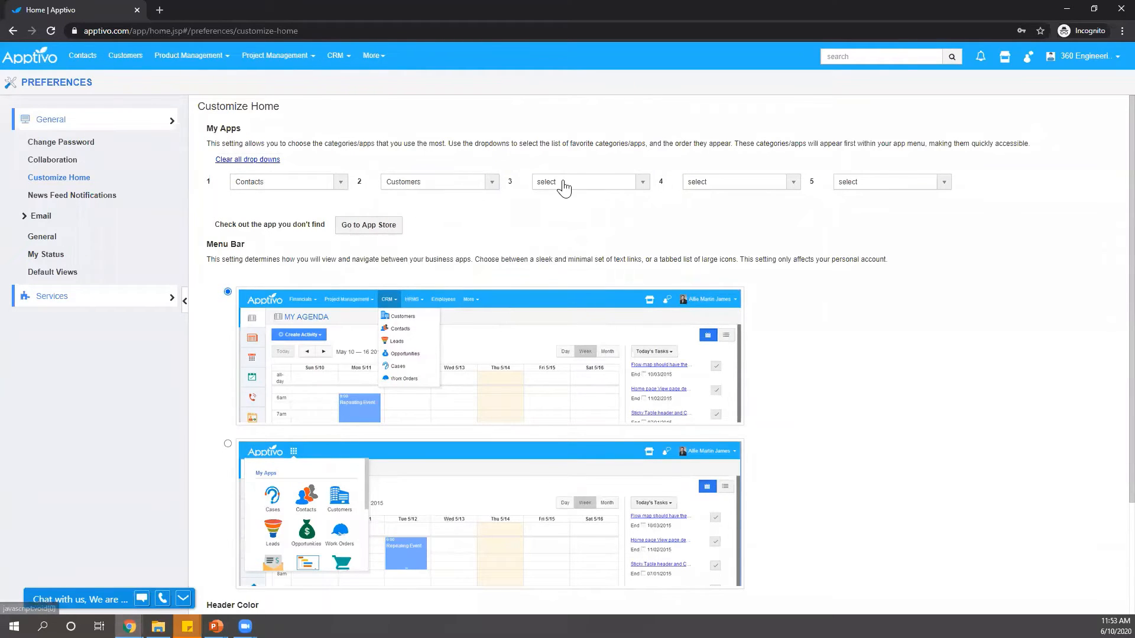
# Step: Set Opportunities as the third favorite, the Human Resources category as the fourth and the CRM category as the fifth
pyautogui.click(562, 184)
pyautogui.moveTo(573, 244)
pyautogui.click(683, 272)
pyautogui.click(713, 182)
pyautogui.click(712, 263)
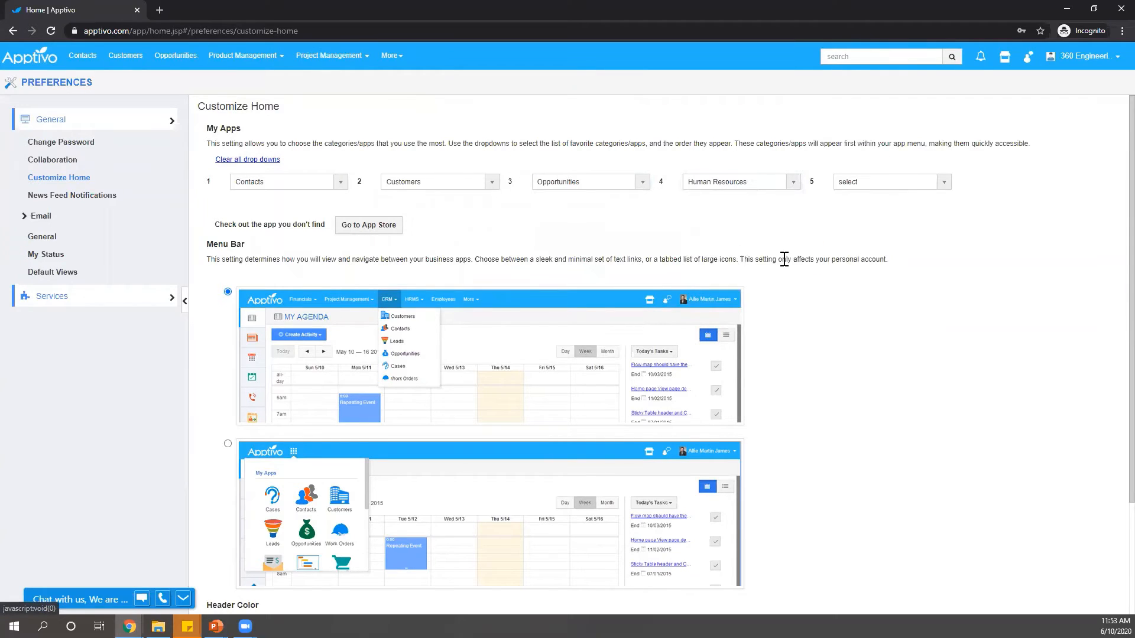
pyautogui.click(861, 183)
pyautogui.click(851, 242)
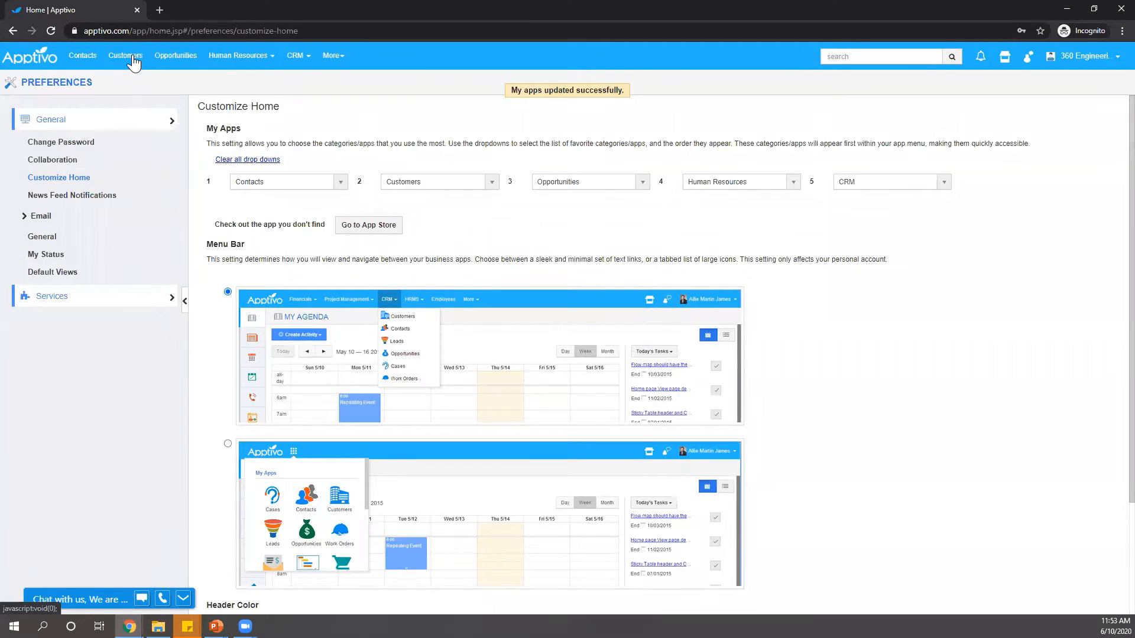
# Step: Examine which app categories are available beyond the five favorites, including Product Management and Project Management
pyautogui.click(331, 56)
pyautogui.moveTo(353, 154)
pyautogui.moveTo(363, 135)
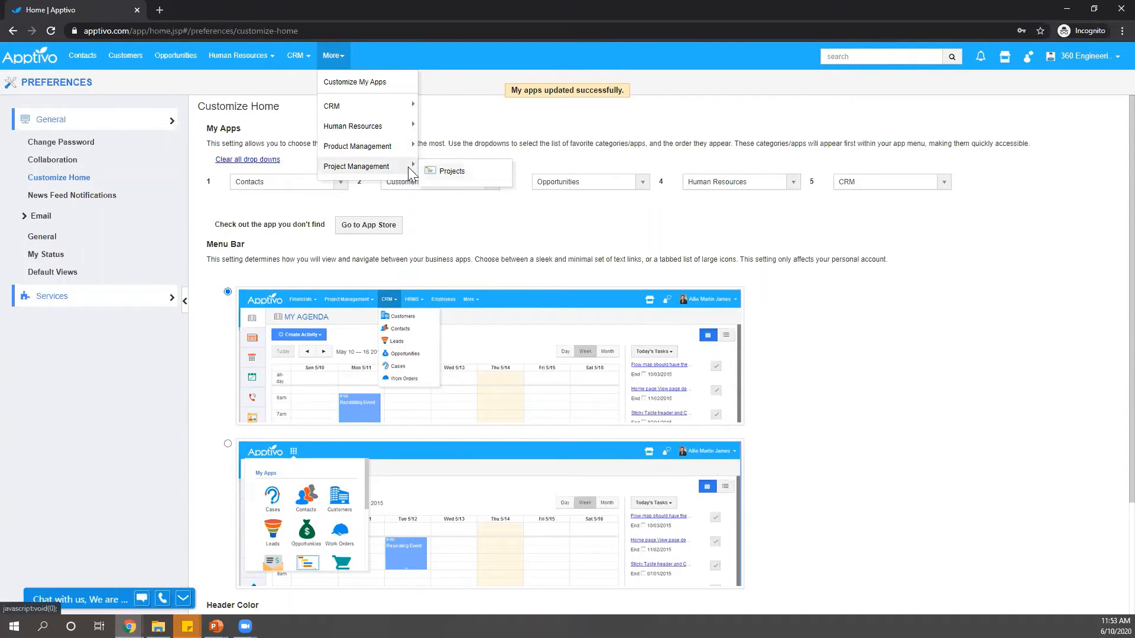
pyautogui.moveTo(412, 152)
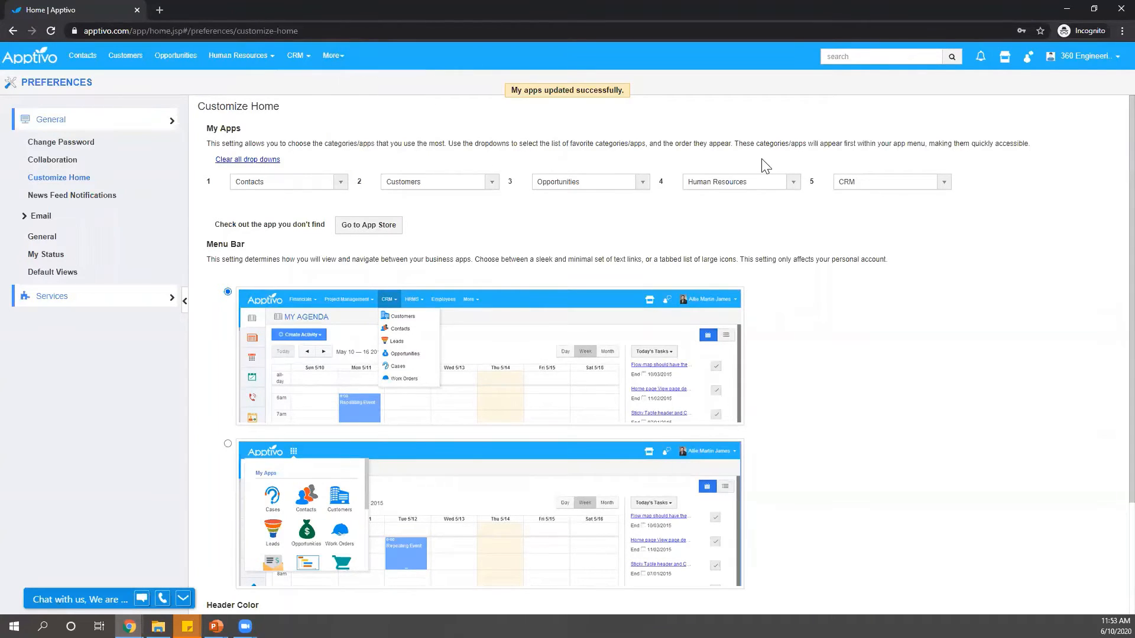
# Step: In the App Store, remove the Items app under Product Management and the Projects app under Project Management
pyautogui.click(1002, 61)
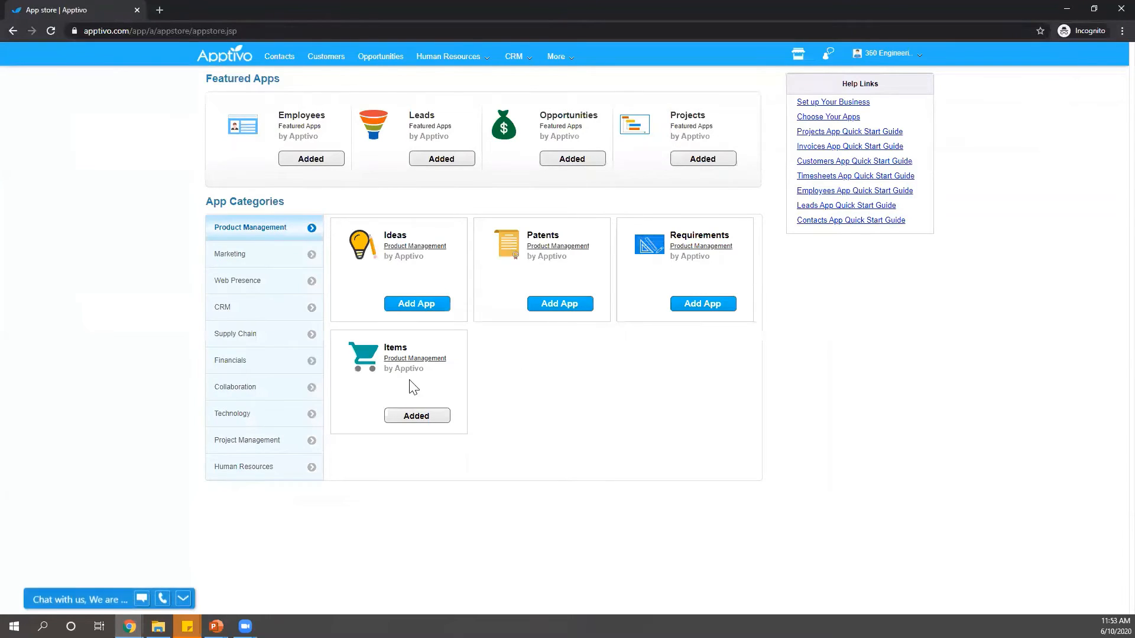
pyautogui.click(425, 419)
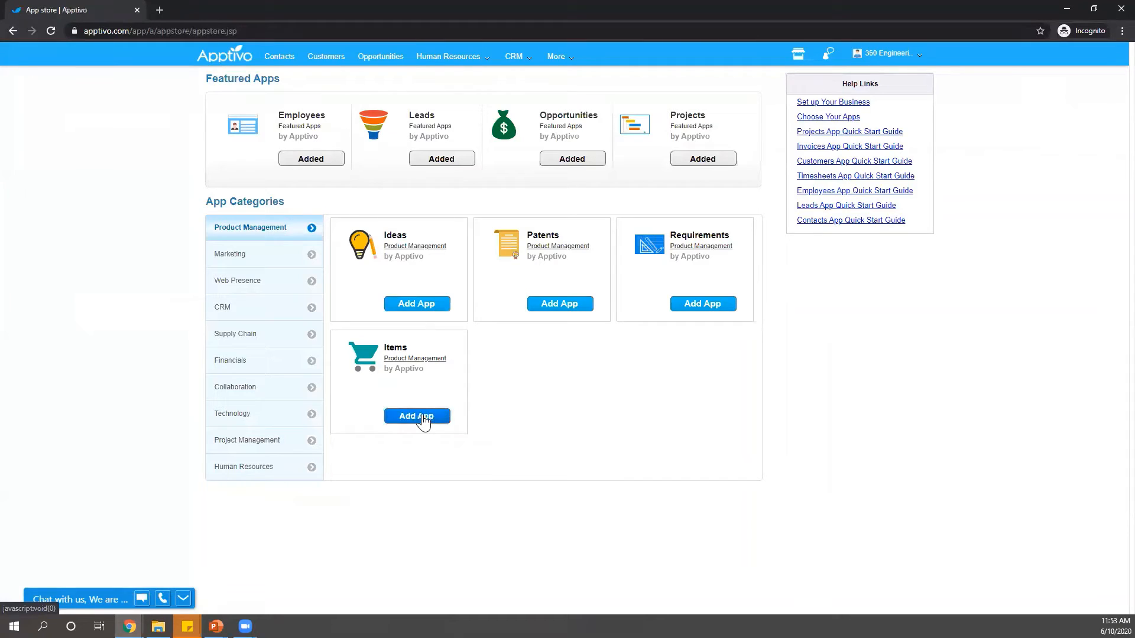
pyautogui.click(236, 449)
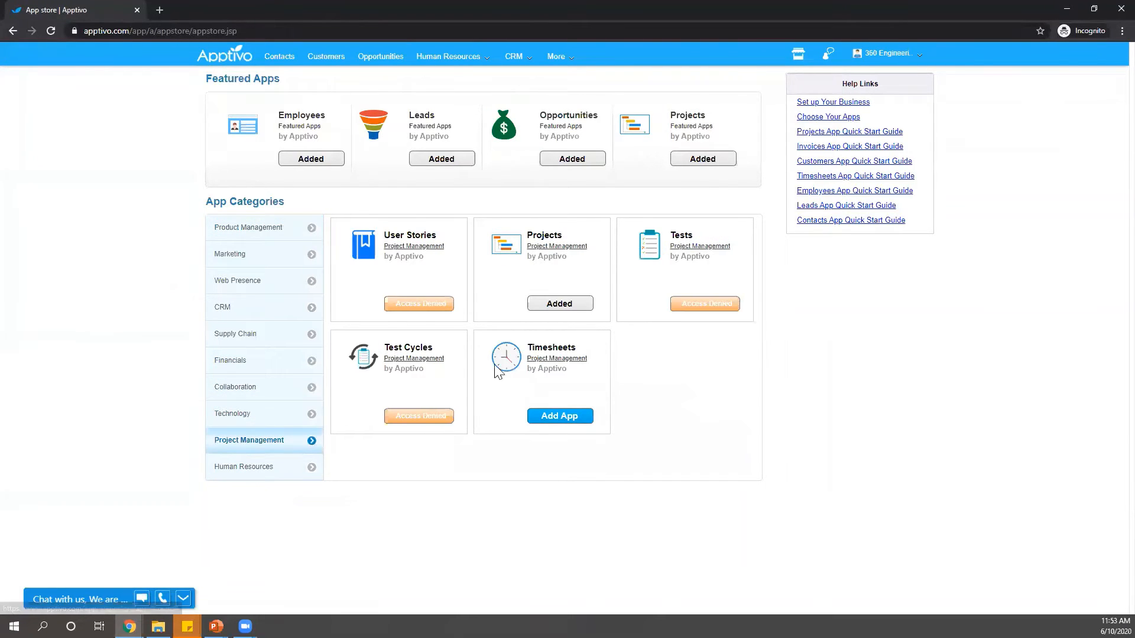
pyautogui.click(554, 307)
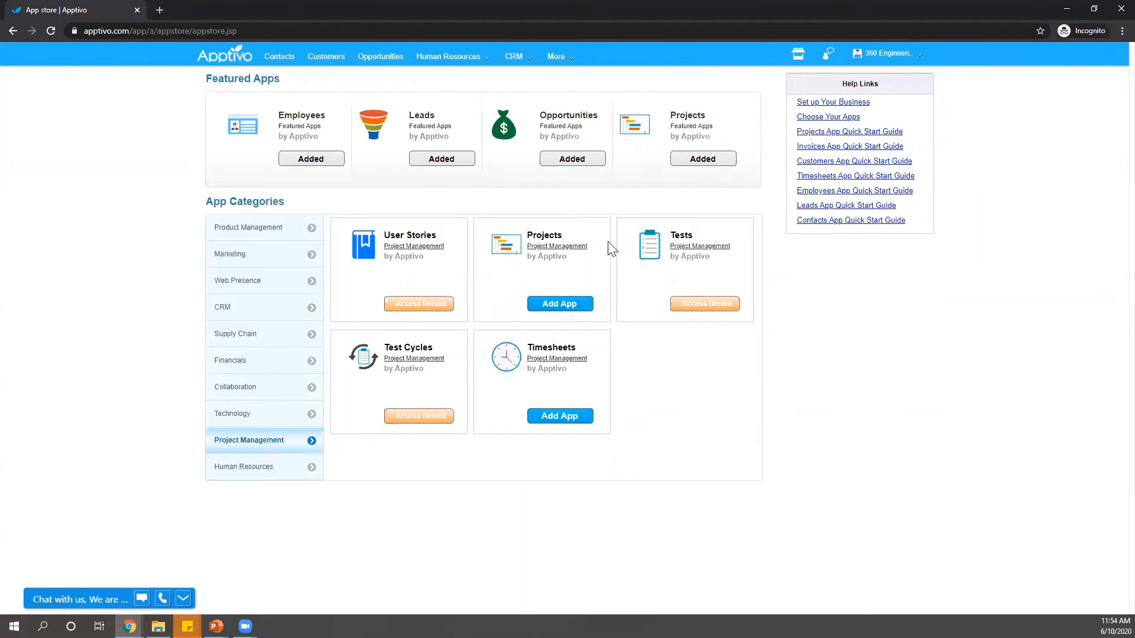
# Step: Return to the home page and check which app categories remain beyond the favorites
pyautogui.click(216, 63)
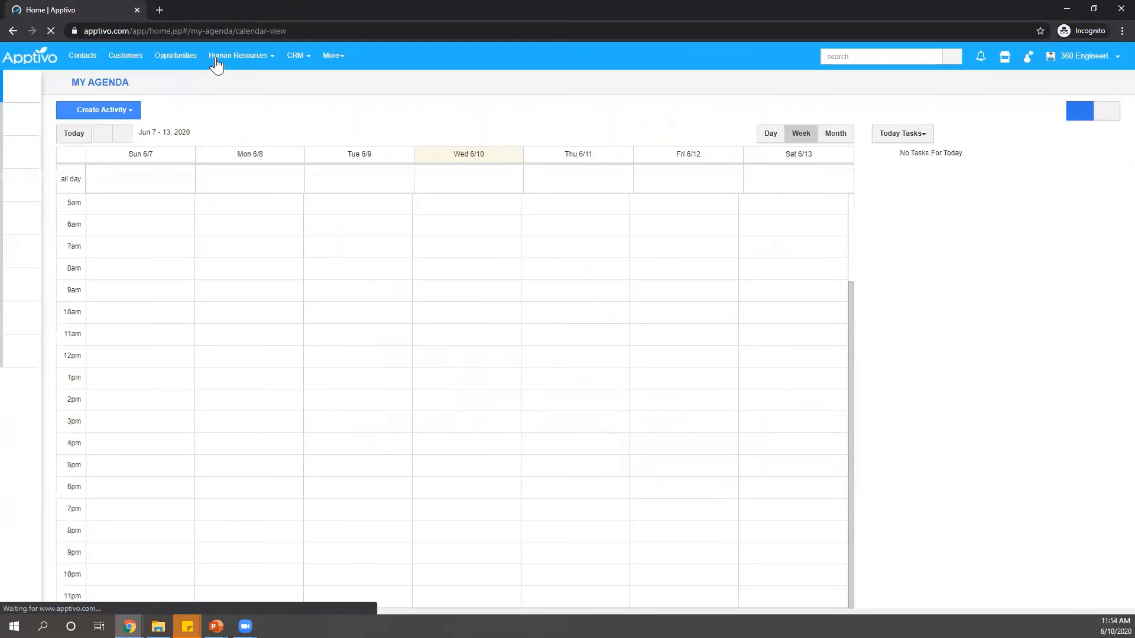
pyautogui.click(335, 57)
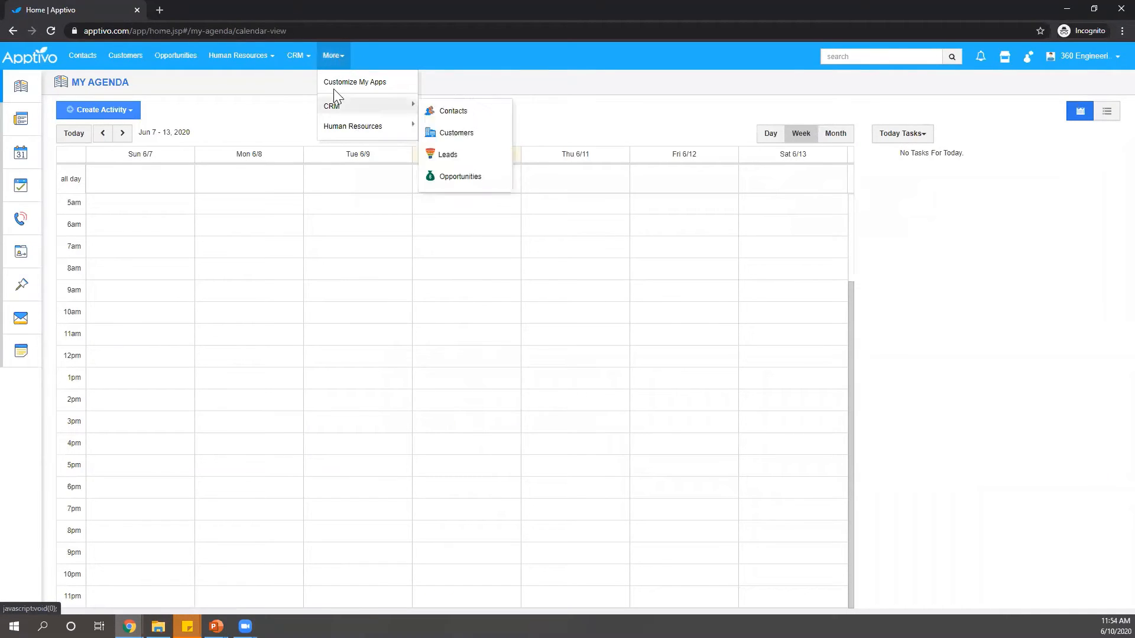
pyautogui.click(643, 113)
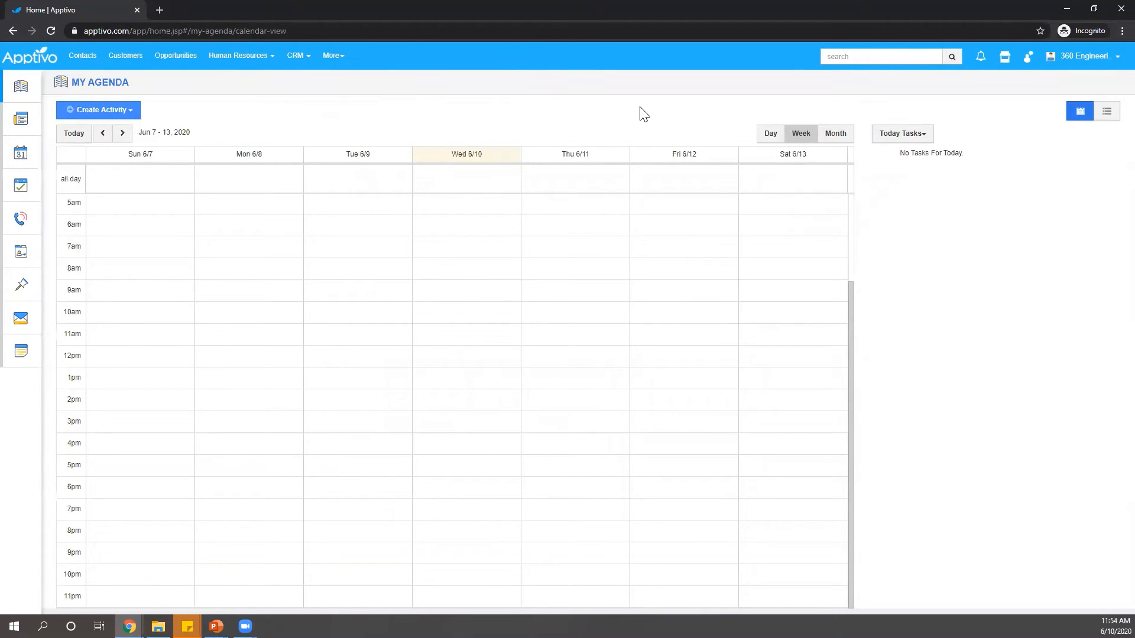
# Step: Open the Customers app and review all sections of the Apptivo customer record, from Customer Information to Social Information
pyautogui.click(117, 63)
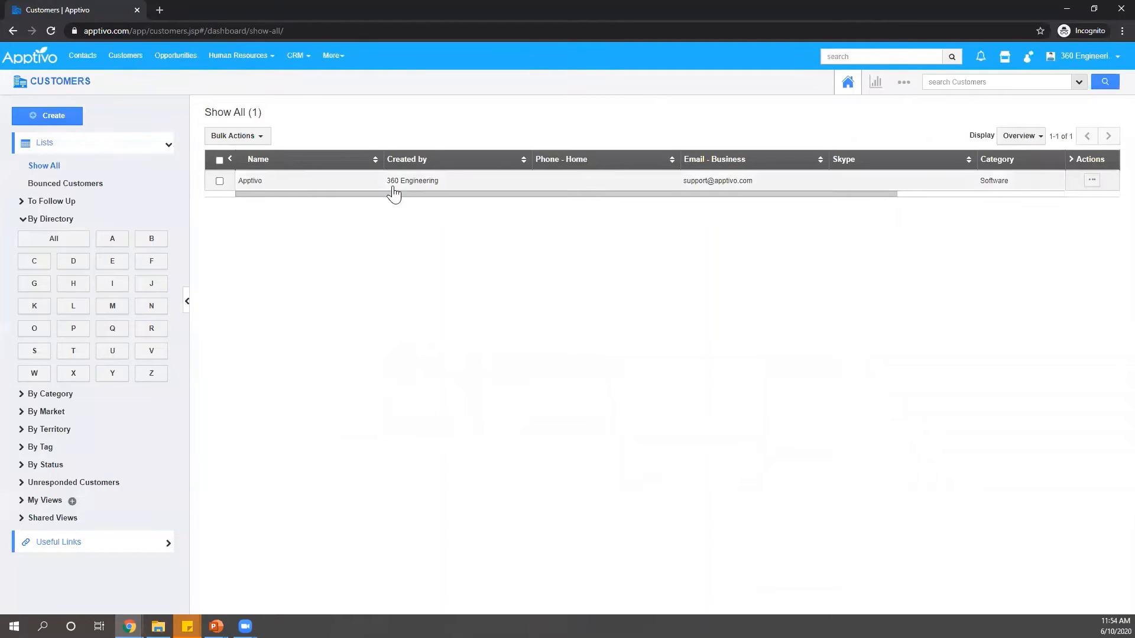
pyautogui.click(305, 188)
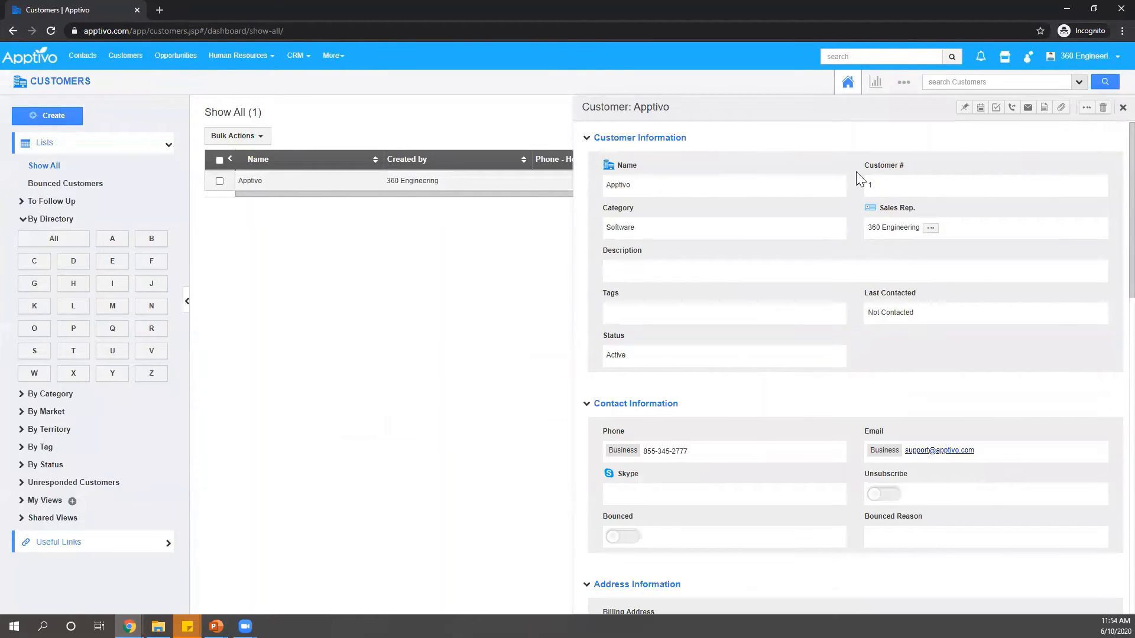
pyautogui.scroll(-4, 856, 171)
pyautogui.scroll(-7, 859, 171)
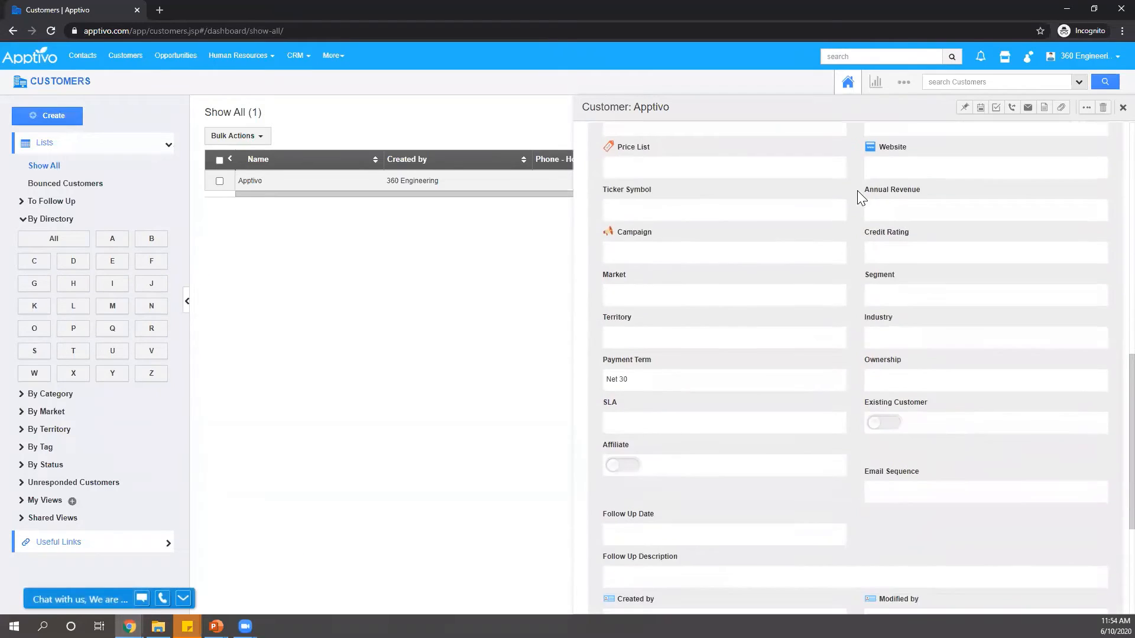
pyautogui.scroll(-4, 856, 190)
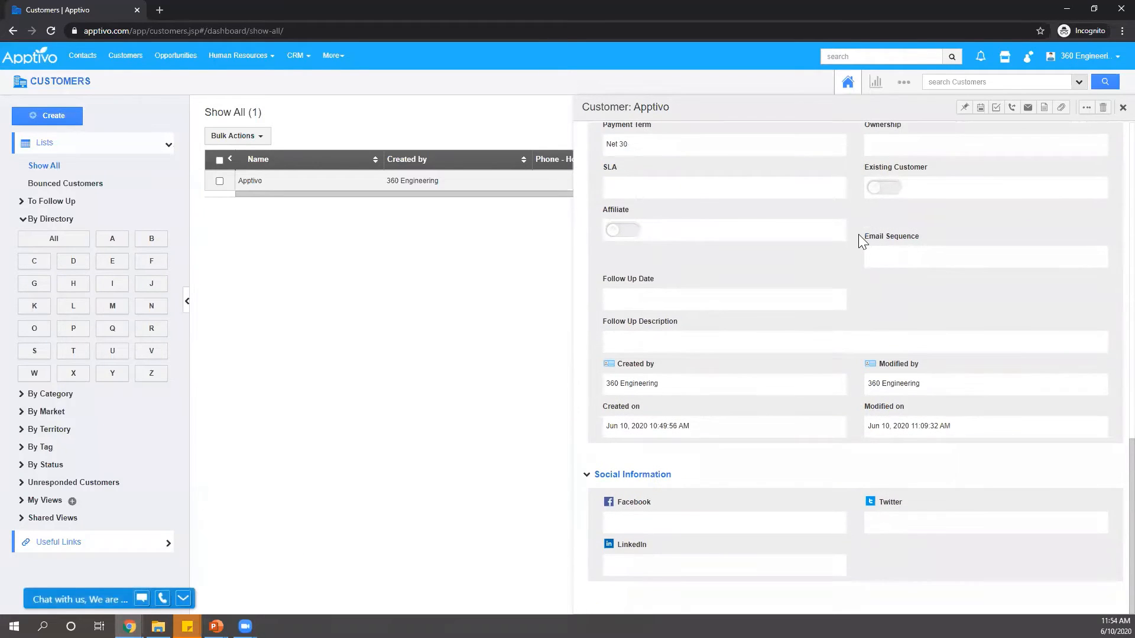
pyautogui.scroll(10, 858, 234)
pyautogui.scroll(5, 858, 234)
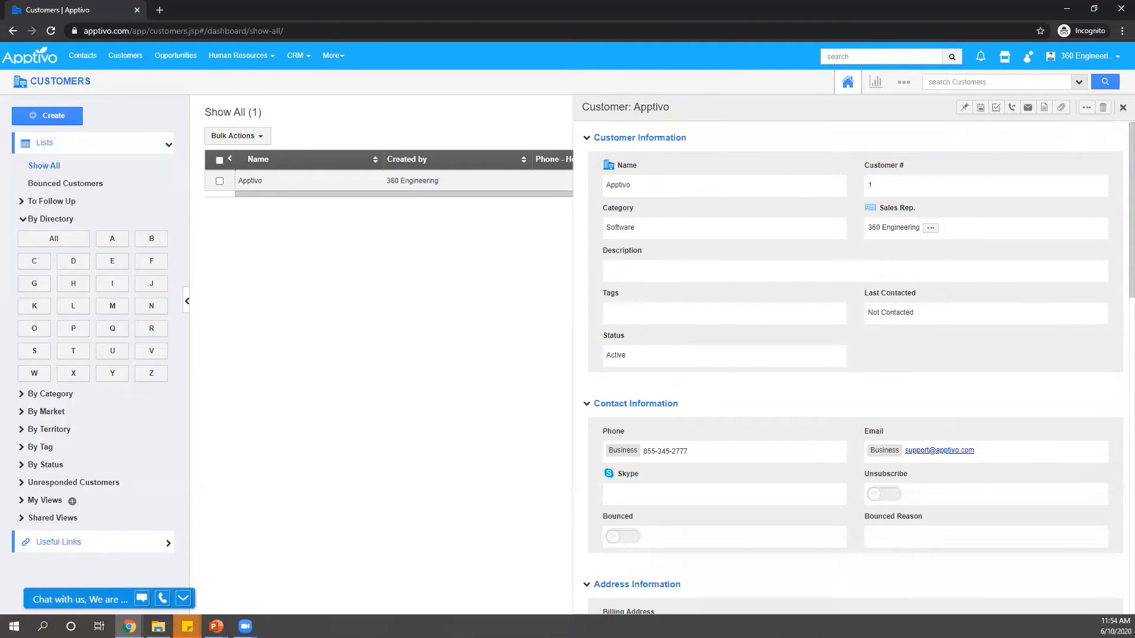
pyautogui.click(1122, 107)
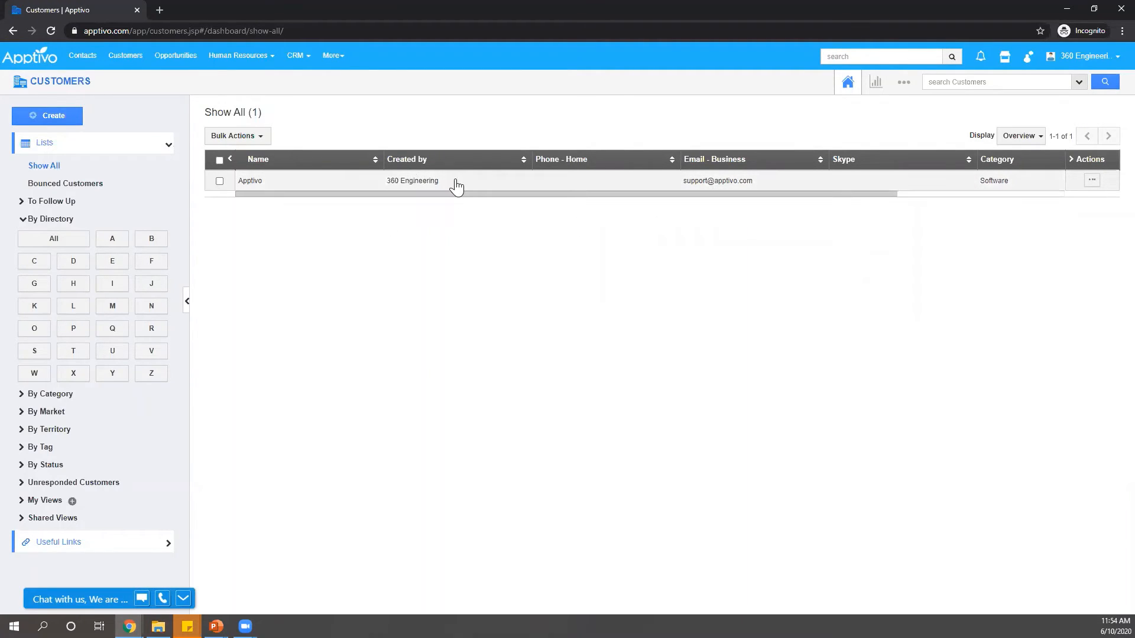
# Step: Look through the remaining columns of the customer list and view the Apptivo record's contact details again
pyautogui.moveTo(729, 192); pyautogui.dragTo(853, 199)
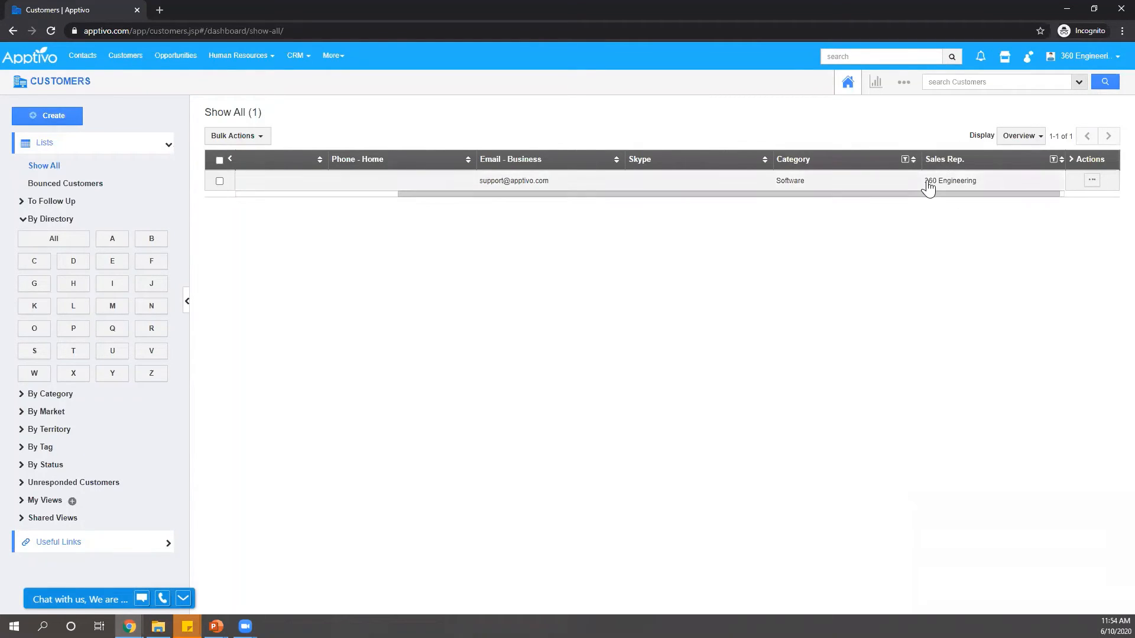
pyautogui.moveTo(792, 193); pyautogui.dragTo(431, 205)
pyautogui.click(413, 188)
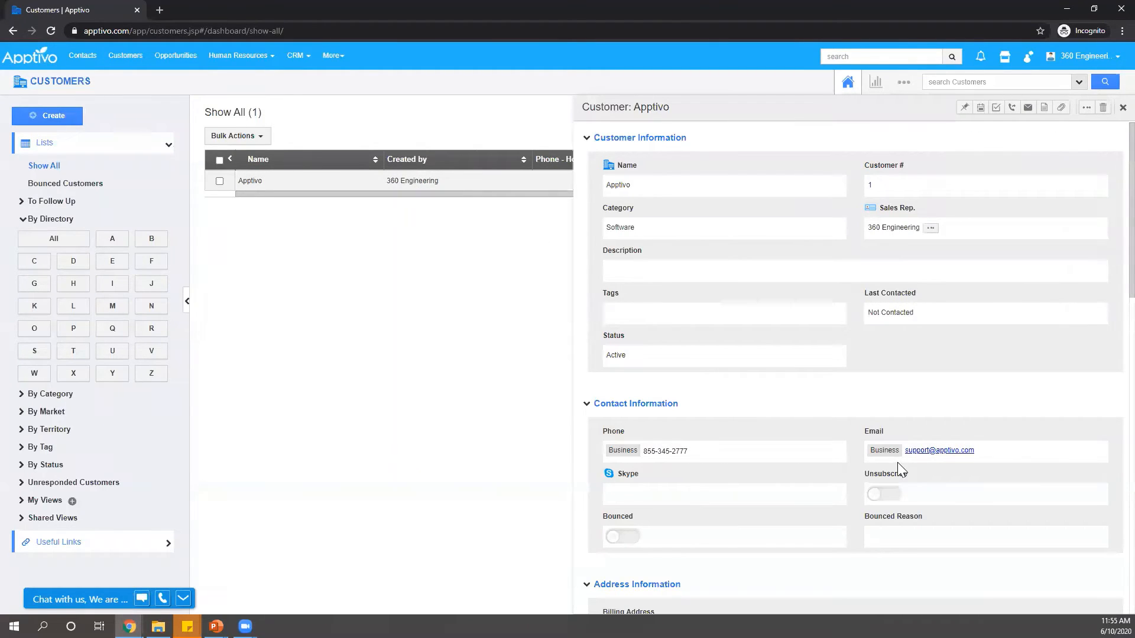
pyautogui.scroll(-3, 856, 476)
pyautogui.scroll(3, 749, 536)
pyautogui.click(1122, 107)
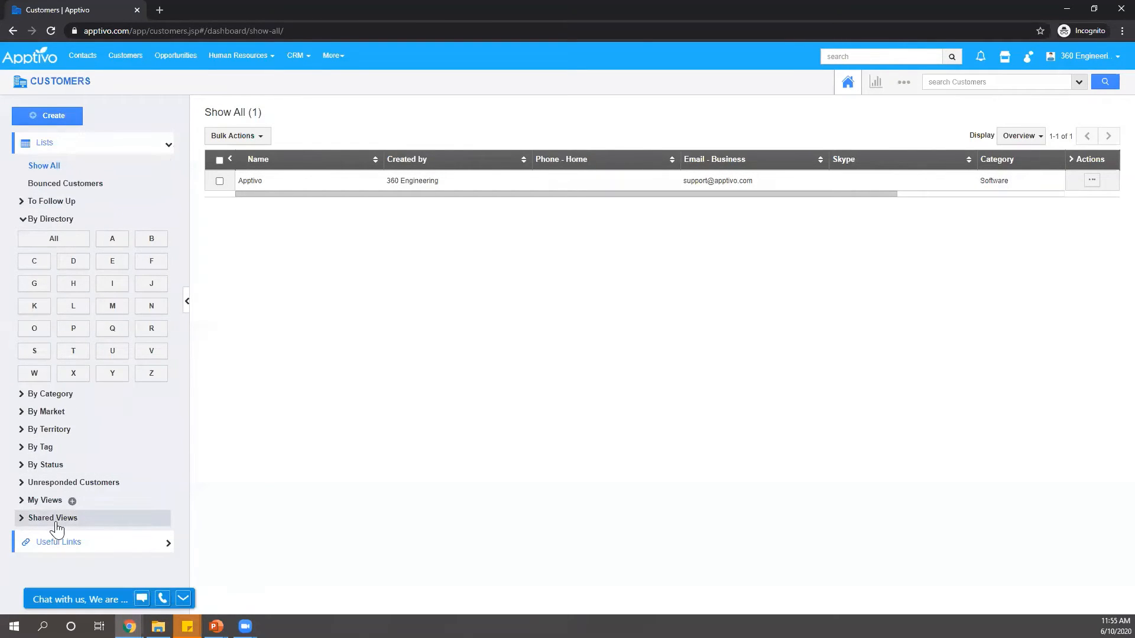
# Step: Check the By Market grouping of the customer list and briefly view the Apptivo customer's overview
pyautogui.click(38, 413)
pyautogui.click(39, 413)
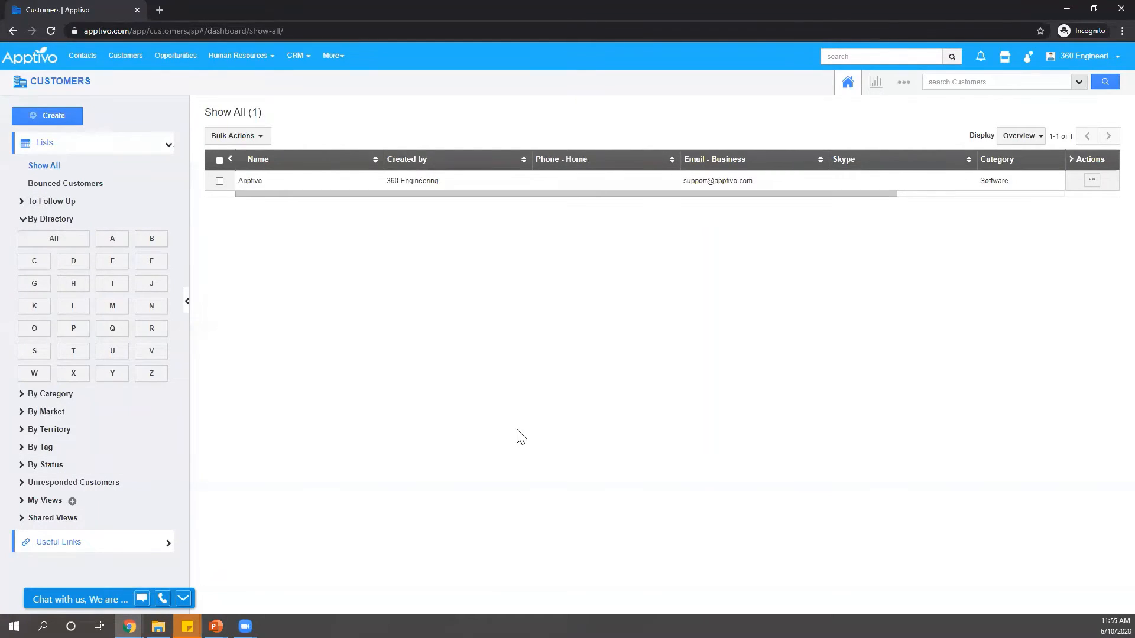
pyautogui.click(472, 180)
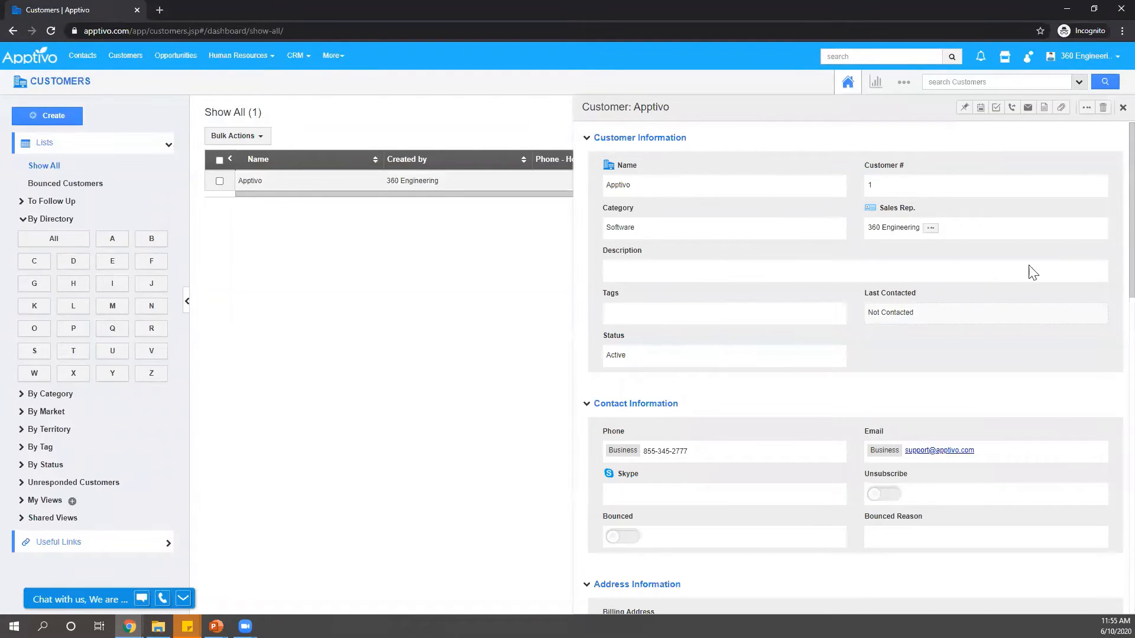
pyautogui.click(1122, 107)
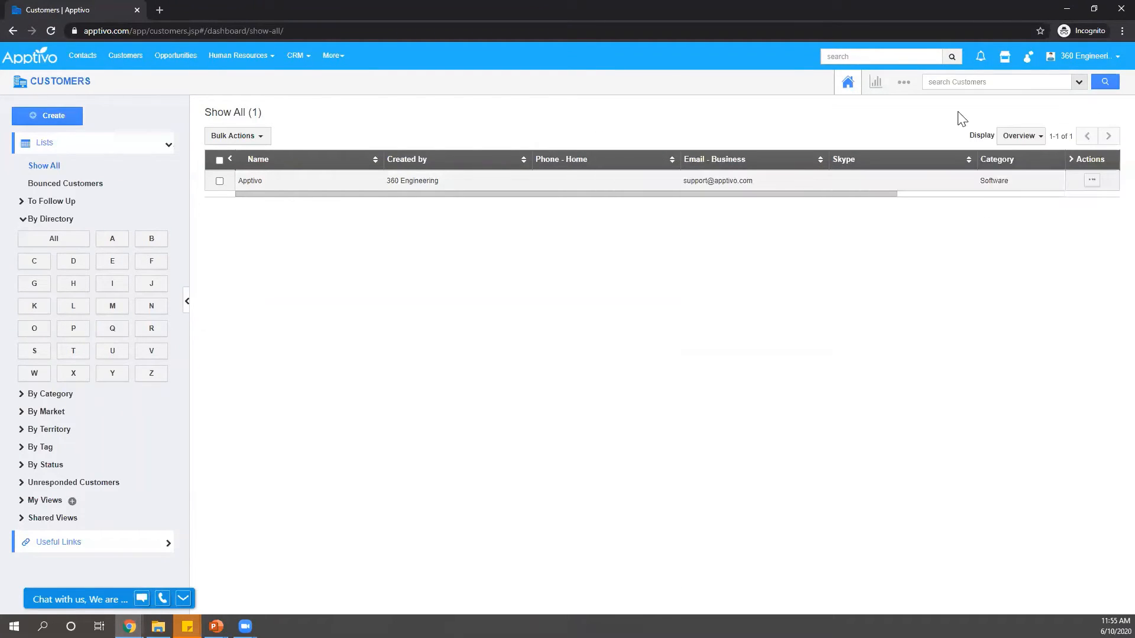
# Step: Open the settings of the Customers app
pyautogui.click(903, 84)
pyautogui.click(880, 118)
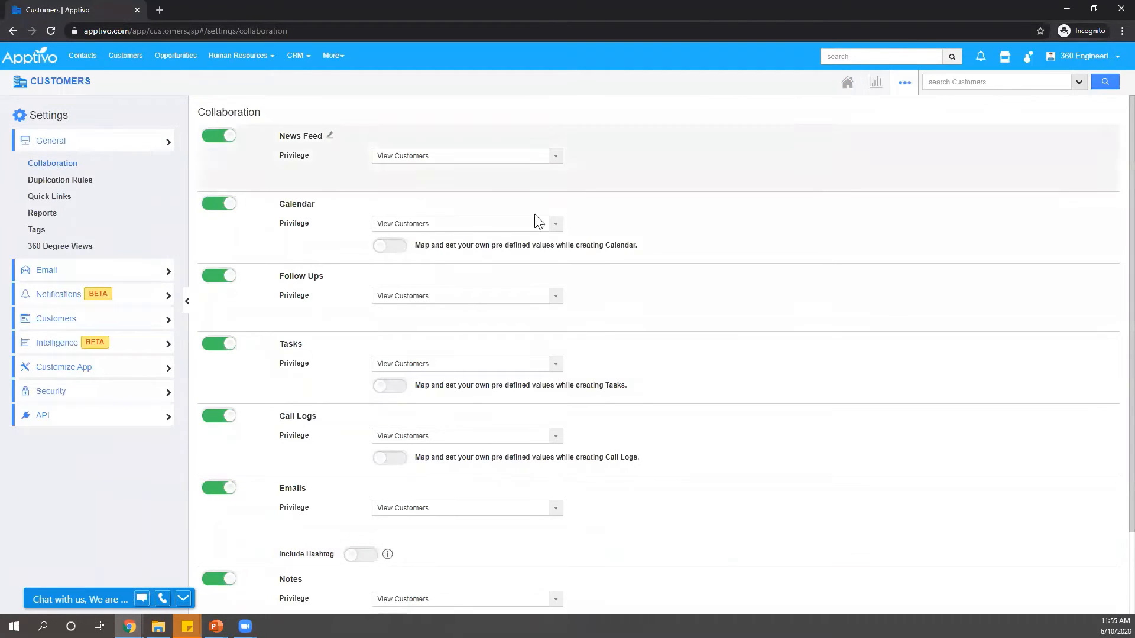
# Step: Rename the Customers app to Companies in its app naming settings
pyautogui.click(61, 370)
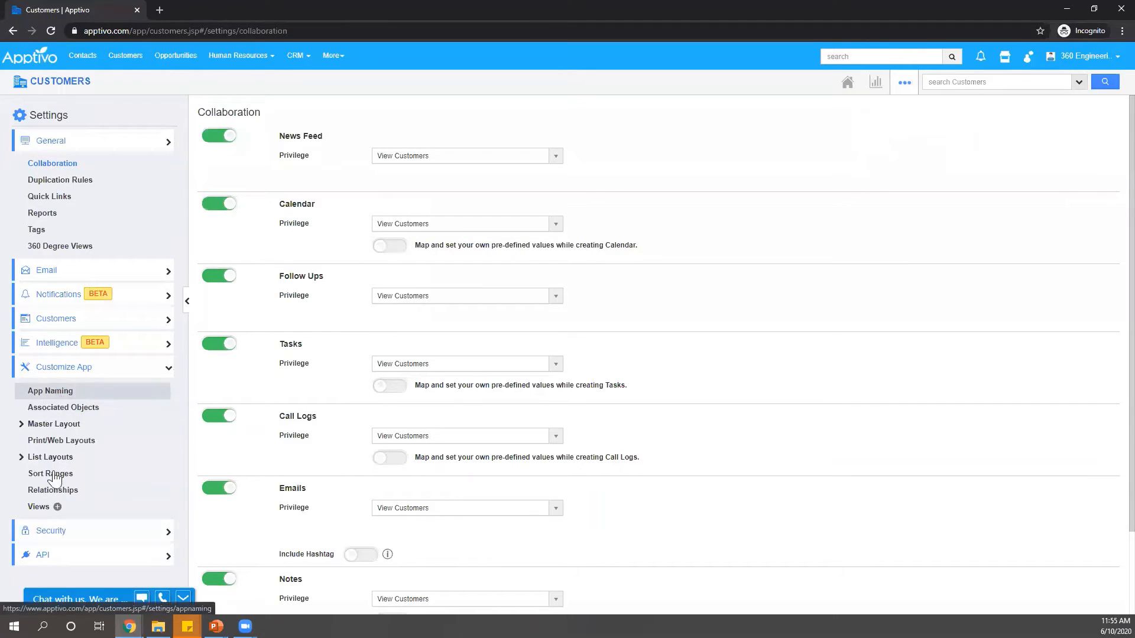
pyautogui.click(52, 393)
pyautogui.click(463, 143)
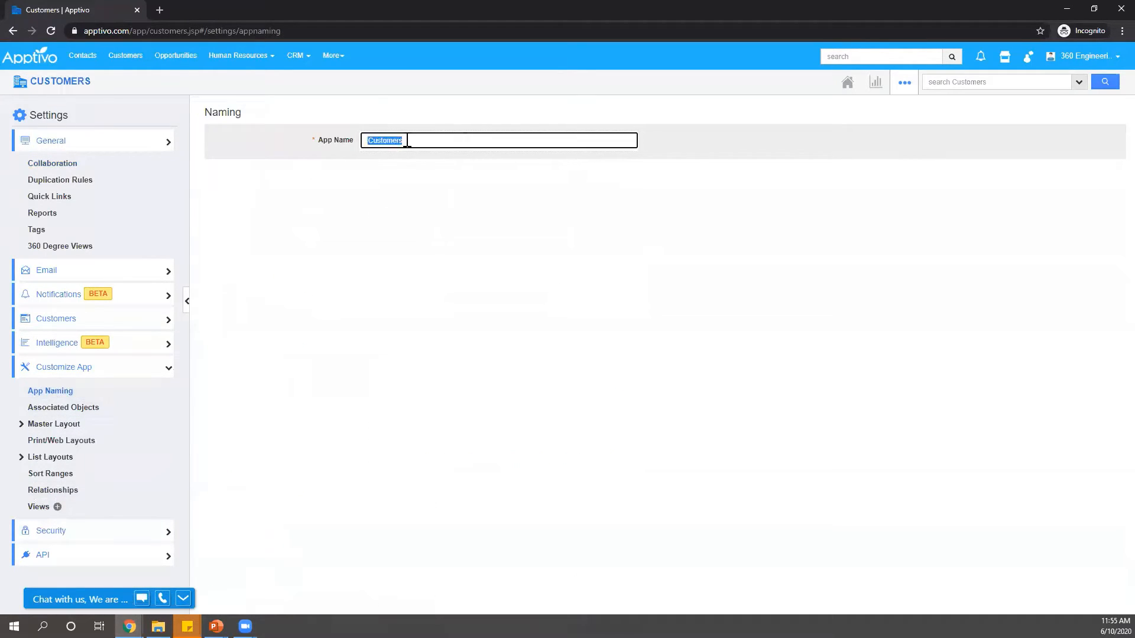
pyautogui.write('Companies')
pyautogui.click(319, 137)
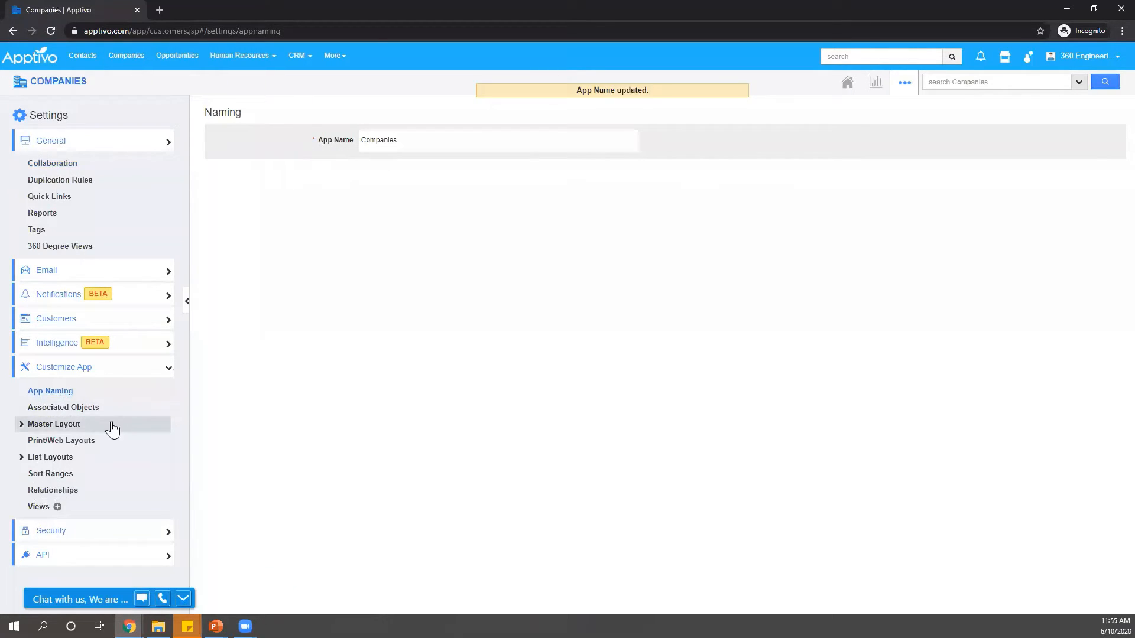
# Step: Open the Customers master layout and remove the Customer # and Status attributes from the Customer Information section
pyautogui.click(52, 424)
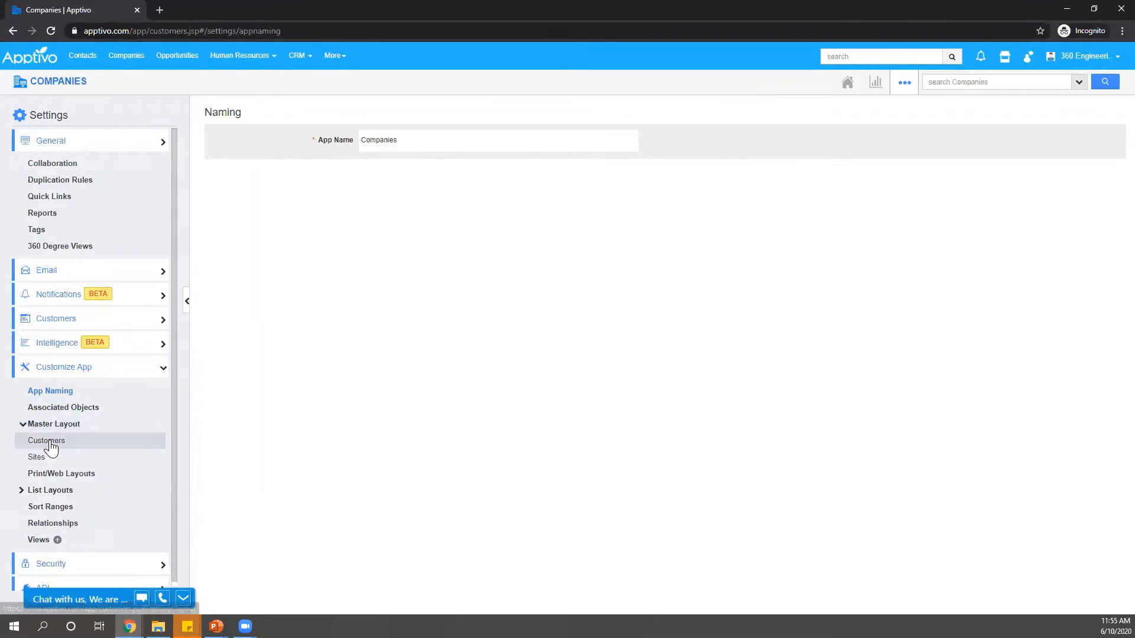
pyautogui.click(52, 444)
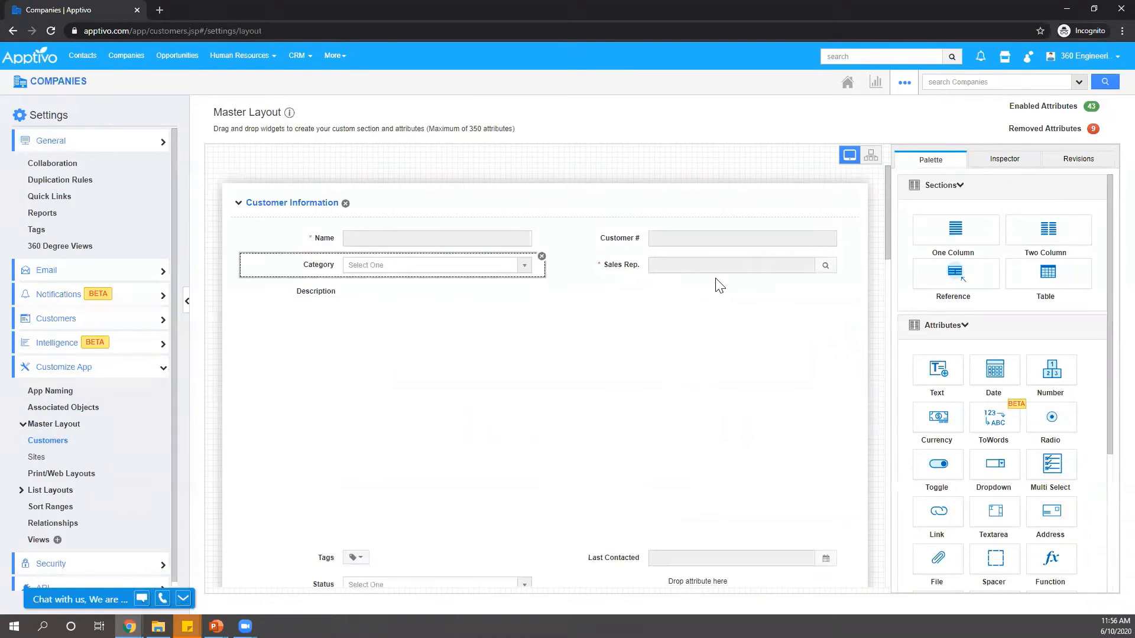
pyautogui.moveTo(889, 205)
pyautogui.mouseDown()
pyautogui.moveTo(878, 195)
pyautogui.moveTo(872, 393)
pyautogui.moveTo(888, 202)
pyautogui.mouseUp()
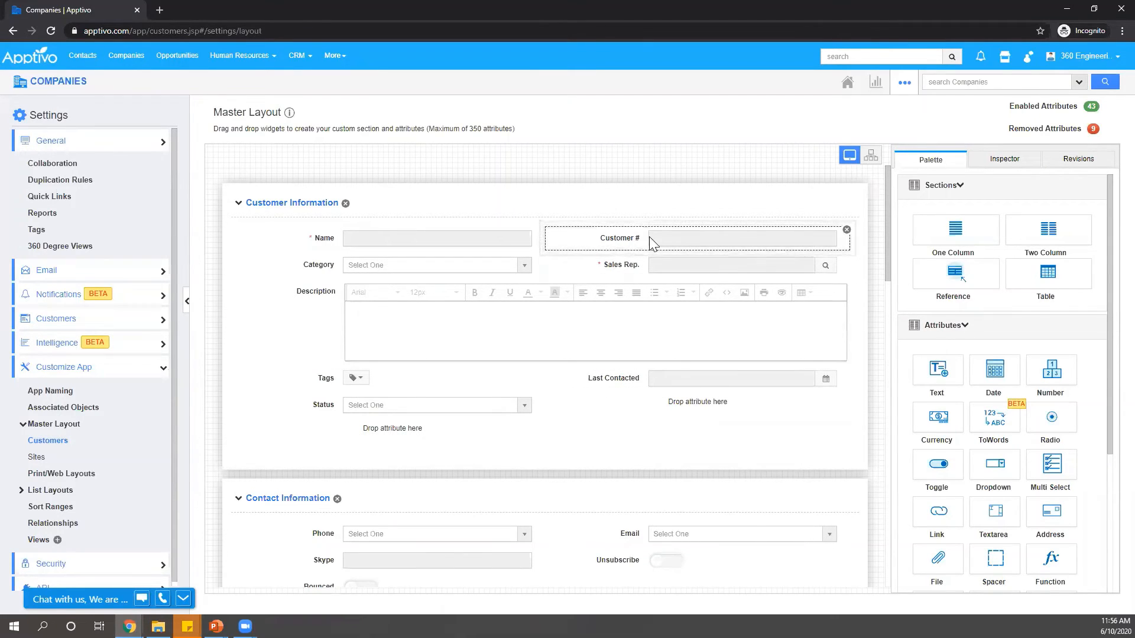
pyautogui.click(846, 231)
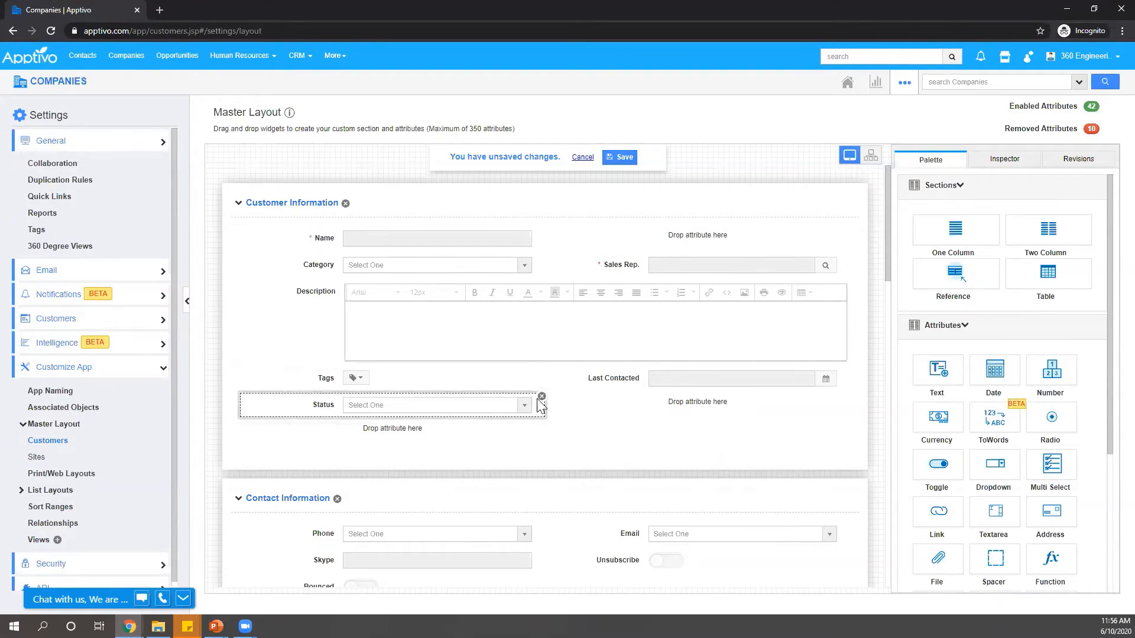
pyautogui.click(541, 396)
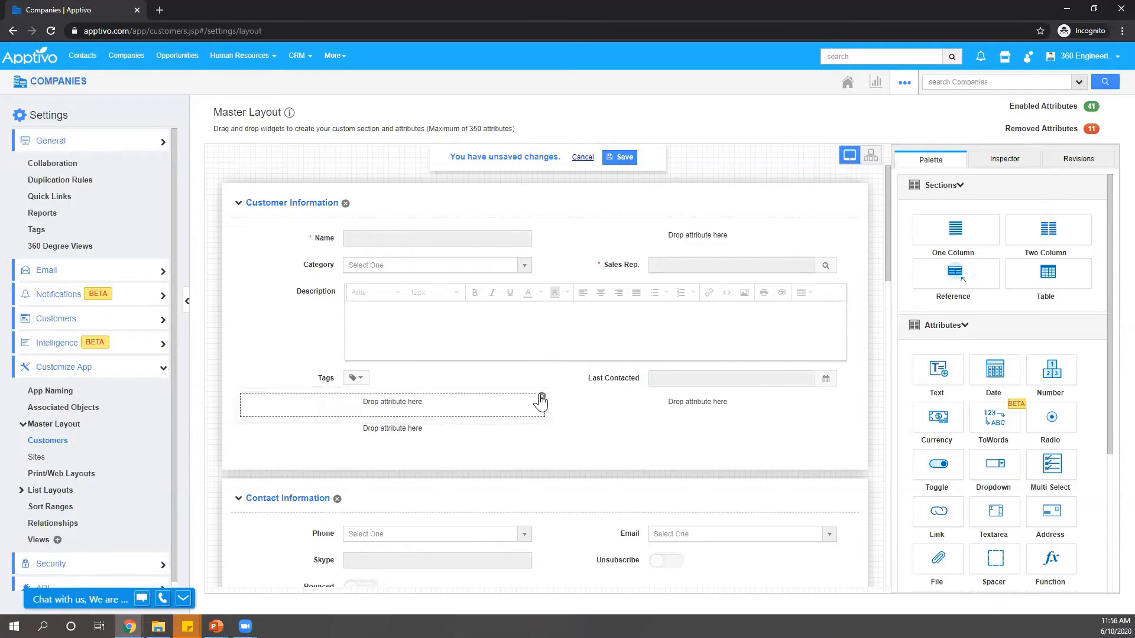
# Step: Move the Phone and Email attributes into the Customer Information section below Tags, and remove the Contact Information section
pyautogui.scroll(-1, 542, 402)
pyautogui.scroll(-1, 550, 399)
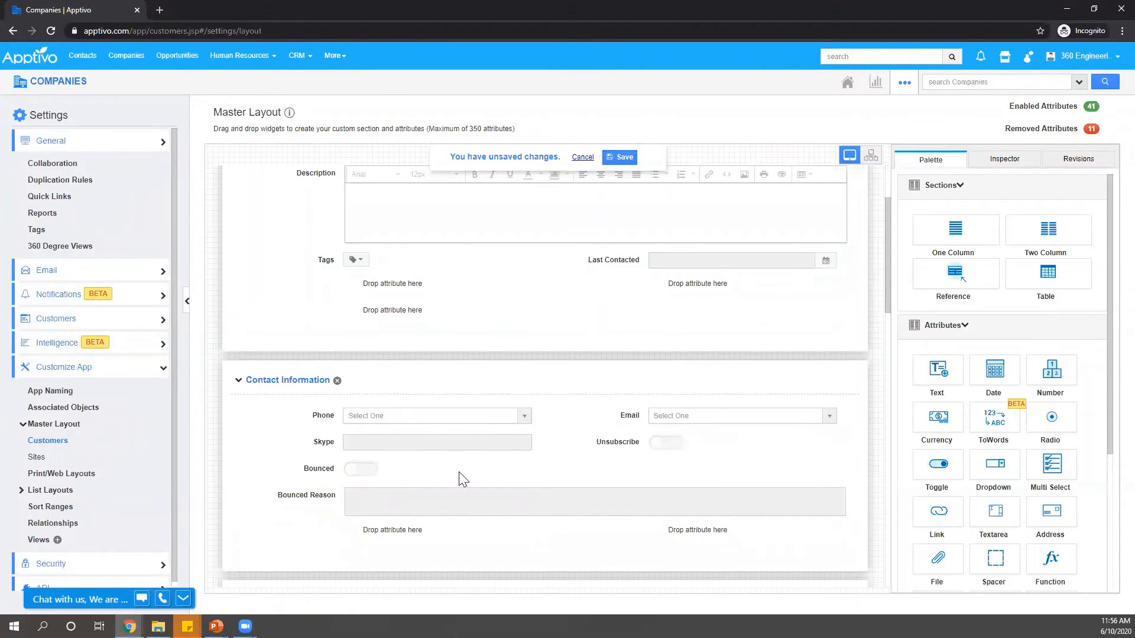
pyautogui.scroll(1, 677, 473)
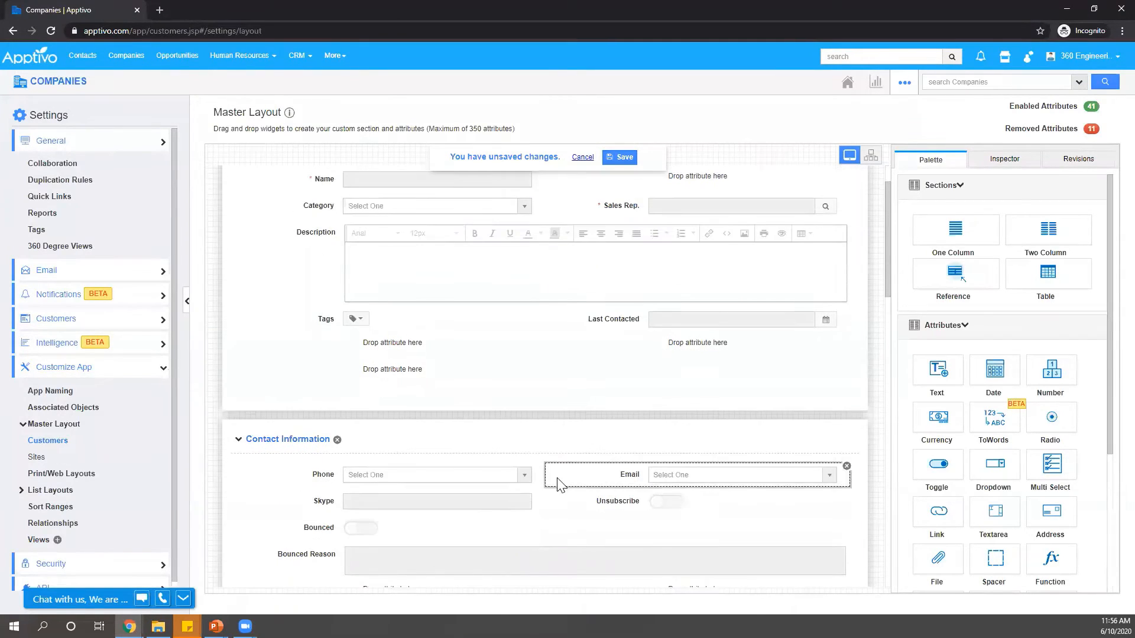
pyautogui.moveTo(451, 476); pyautogui.dragTo(417, 353)
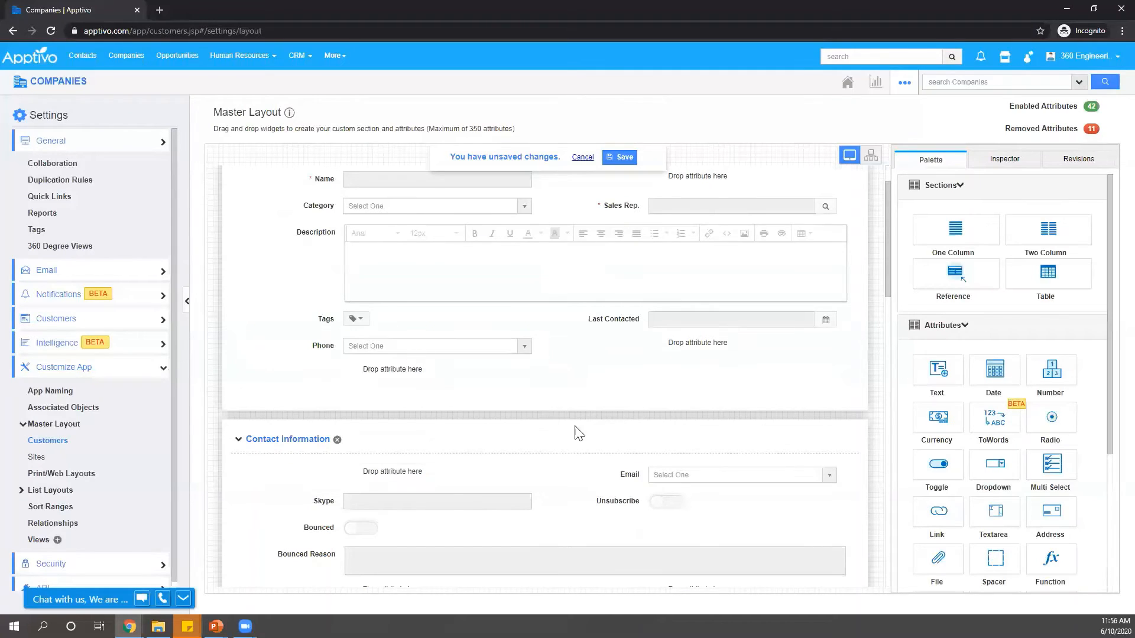
pyautogui.moveTo(685, 474); pyautogui.dragTo(686, 348)
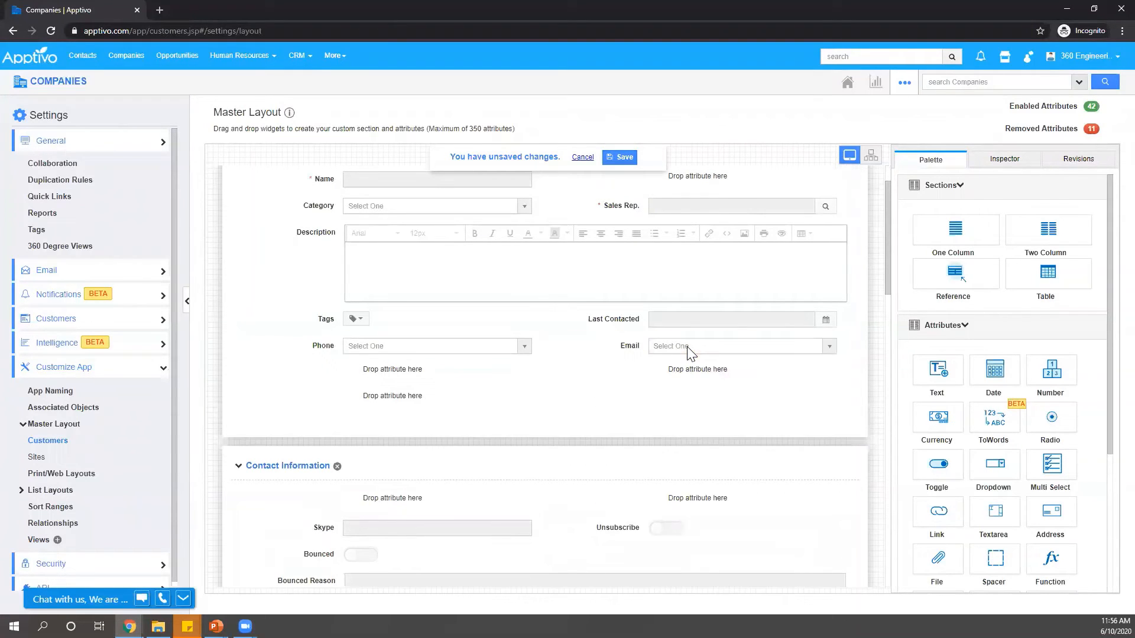
pyautogui.scroll(-1, 689, 355)
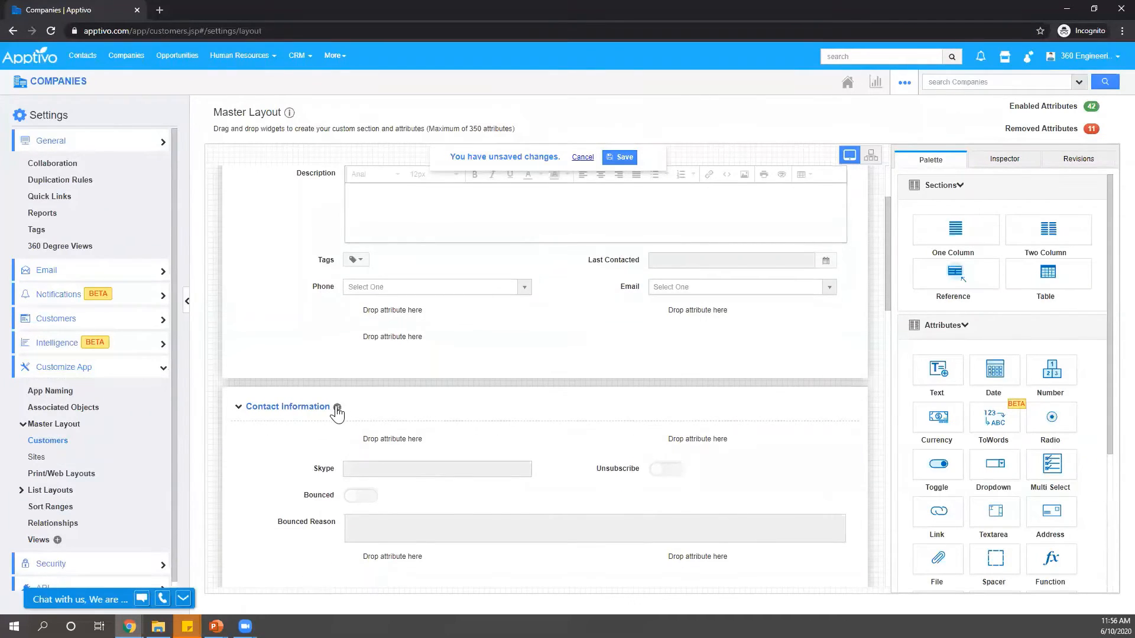
pyautogui.click(337, 408)
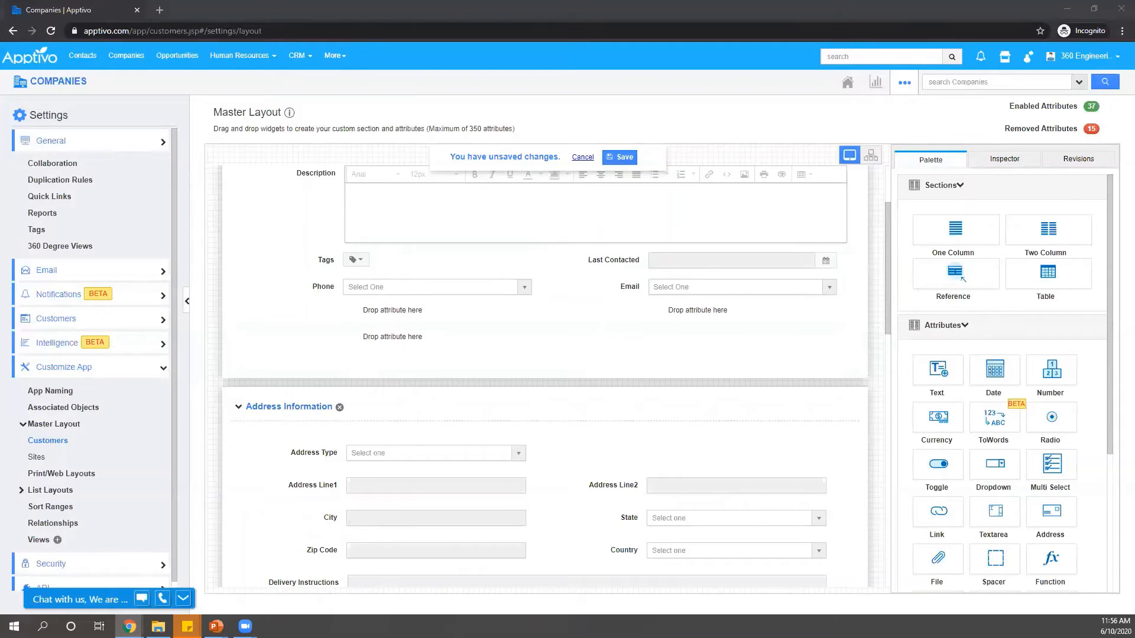
# Step: Move the address block into Customer Information below Phone and Email, and remove the emptied Address Information section
pyautogui.scroll(2, 604, 298)
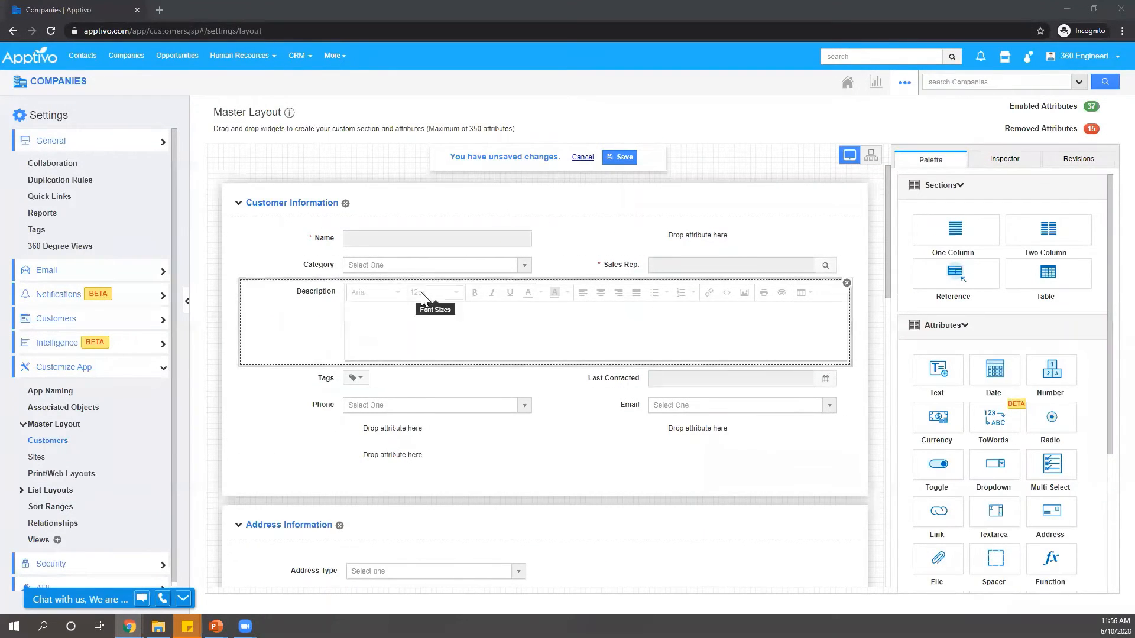
pyautogui.scroll(-1, 423, 296)
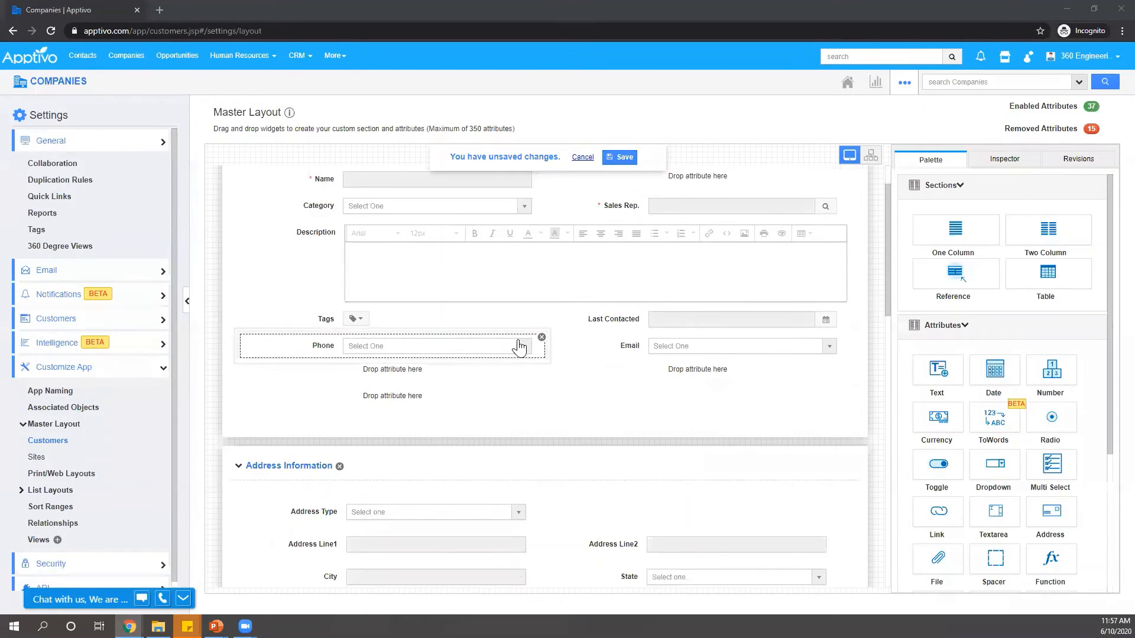
pyautogui.scroll(-2, 518, 347)
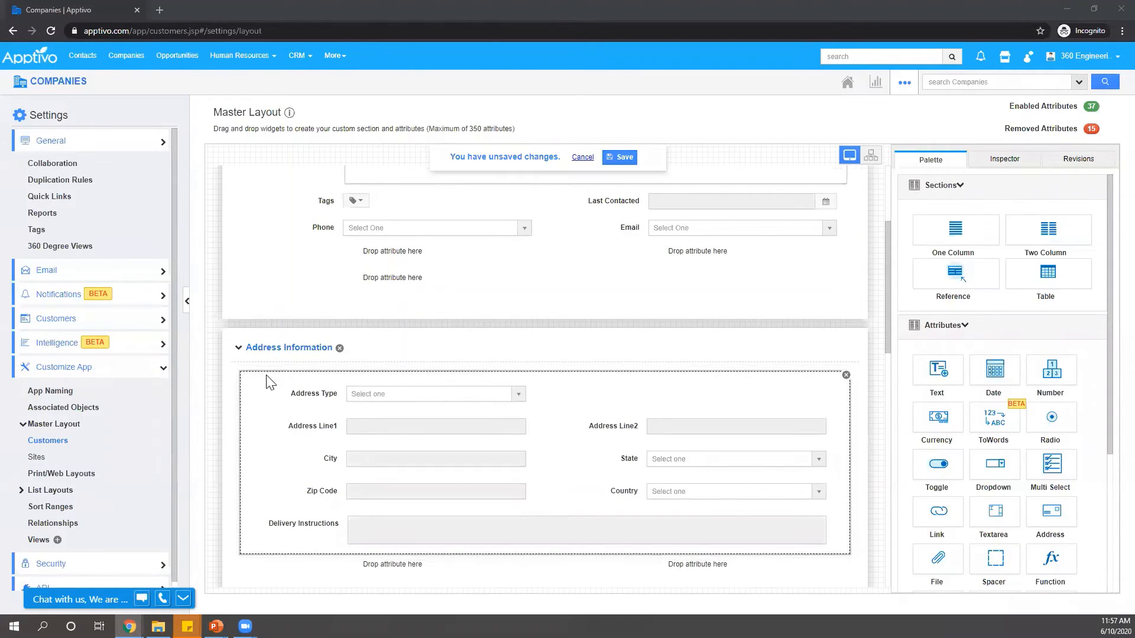
pyautogui.moveTo(273, 381); pyautogui.dragTo(387, 246)
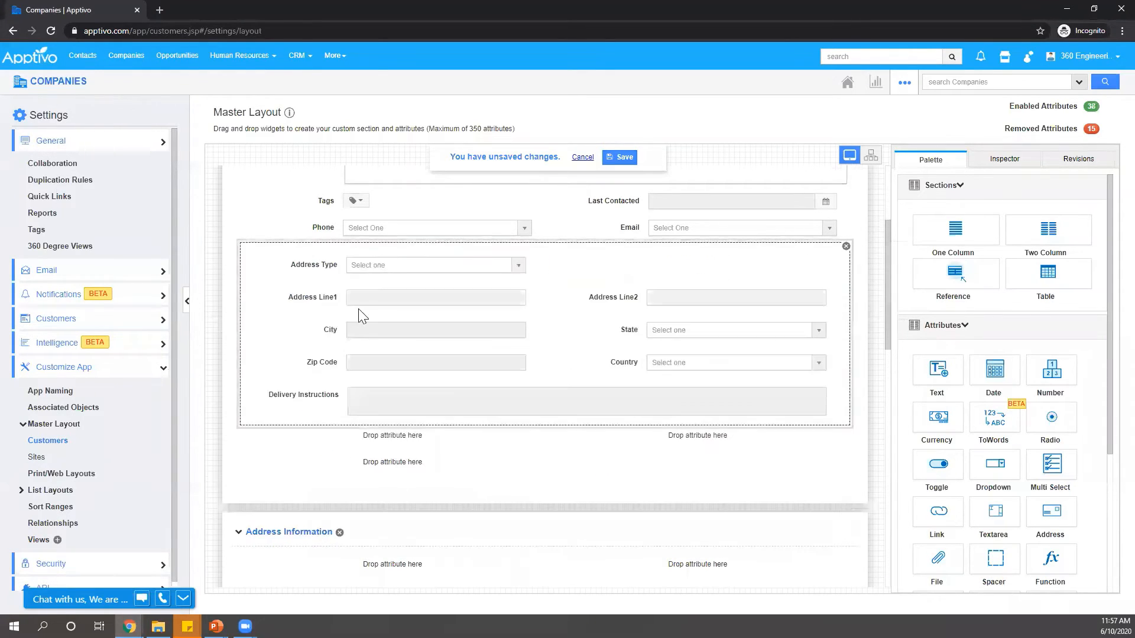
pyautogui.scroll(-2, 337, 437)
pyautogui.click(340, 415)
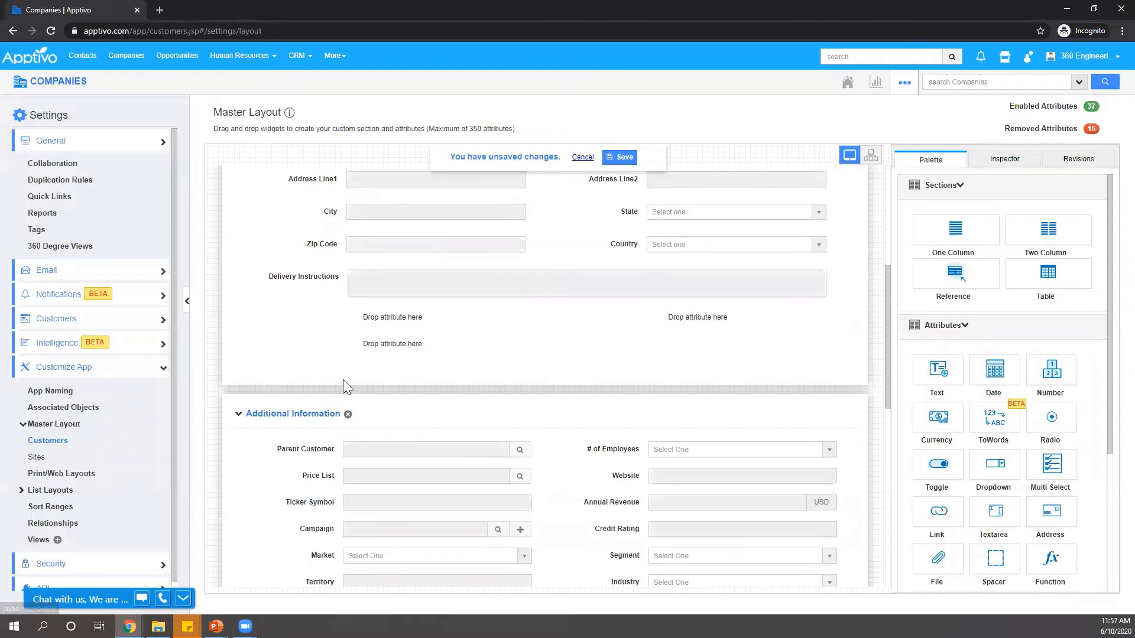
# Step: Look through the Additional Information attributes and remove the Social Information section from the layout
pyautogui.scroll(-4, 343, 385)
pyautogui.scroll(1, 612, 284)
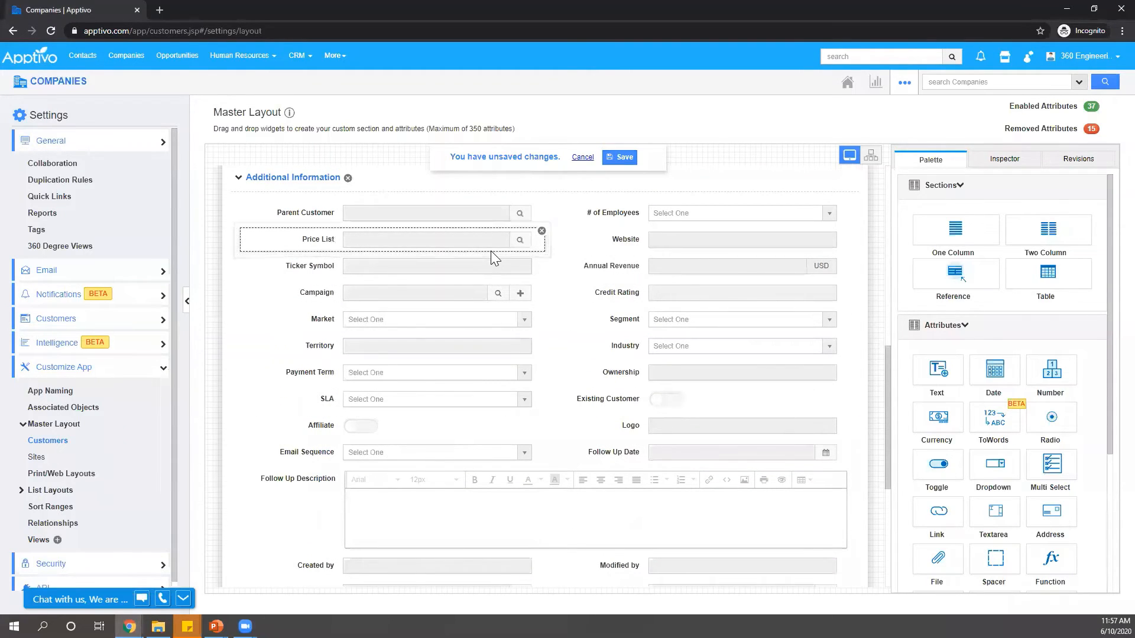
pyautogui.scroll(-1, 639, 316)
pyautogui.scroll(-1, 637, 311)
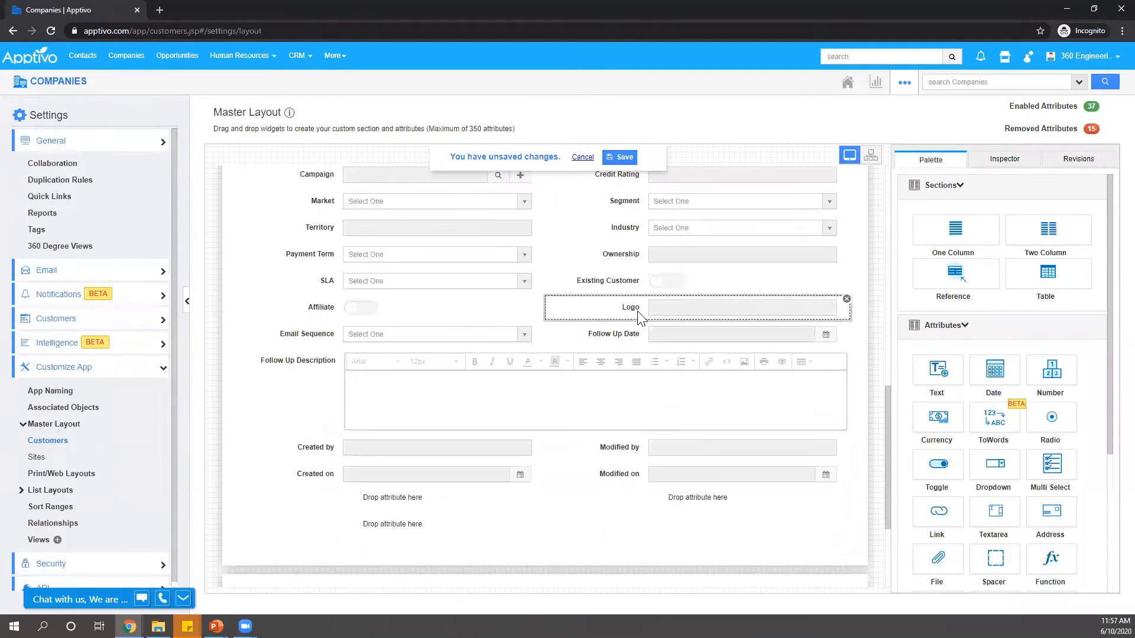
pyautogui.scroll(-1, 637, 310)
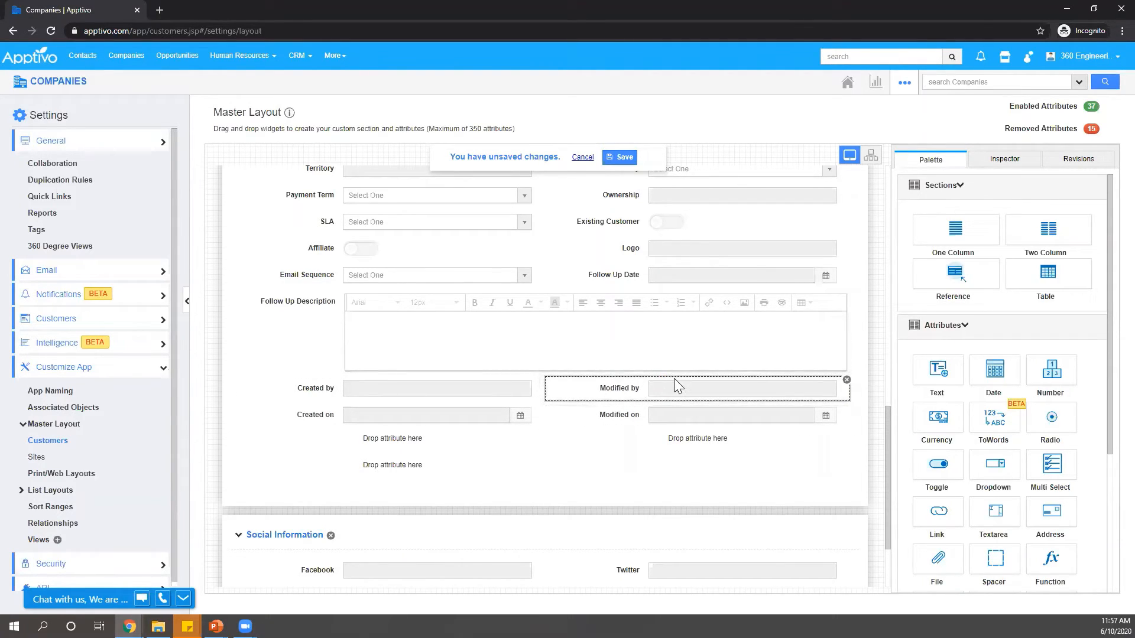
pyautogui.scroll(1, 889, 413)
pyautogui.moveTo(889, 412); pyautogui.dragTo(888, 416)
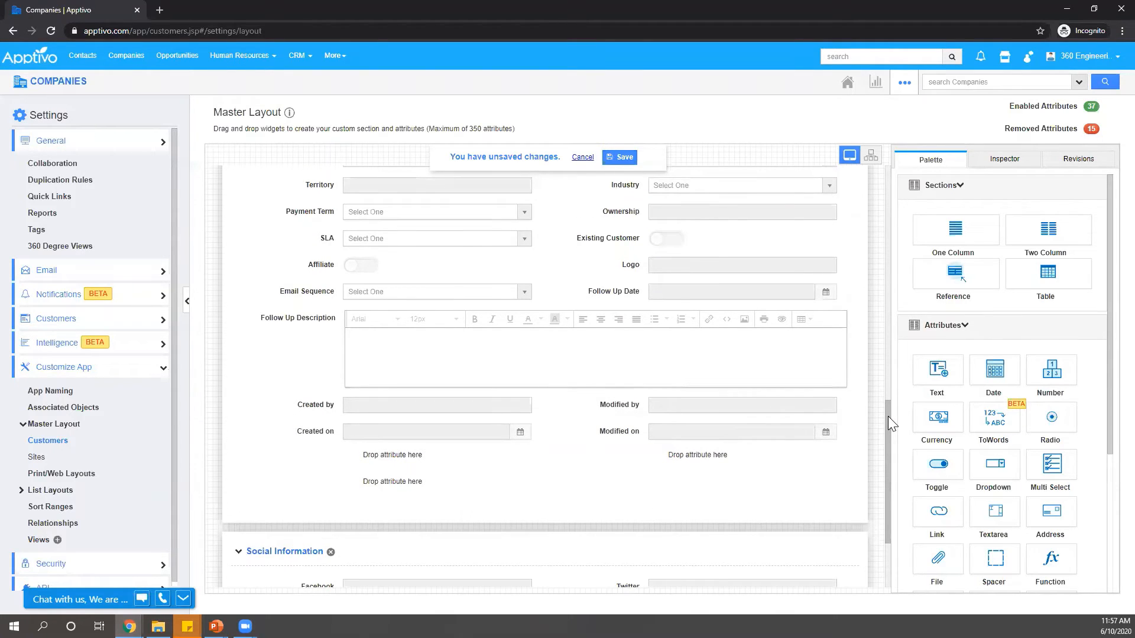
pyautogui.moveTo(888, 416); pyautogui.dragTo(891, 491)
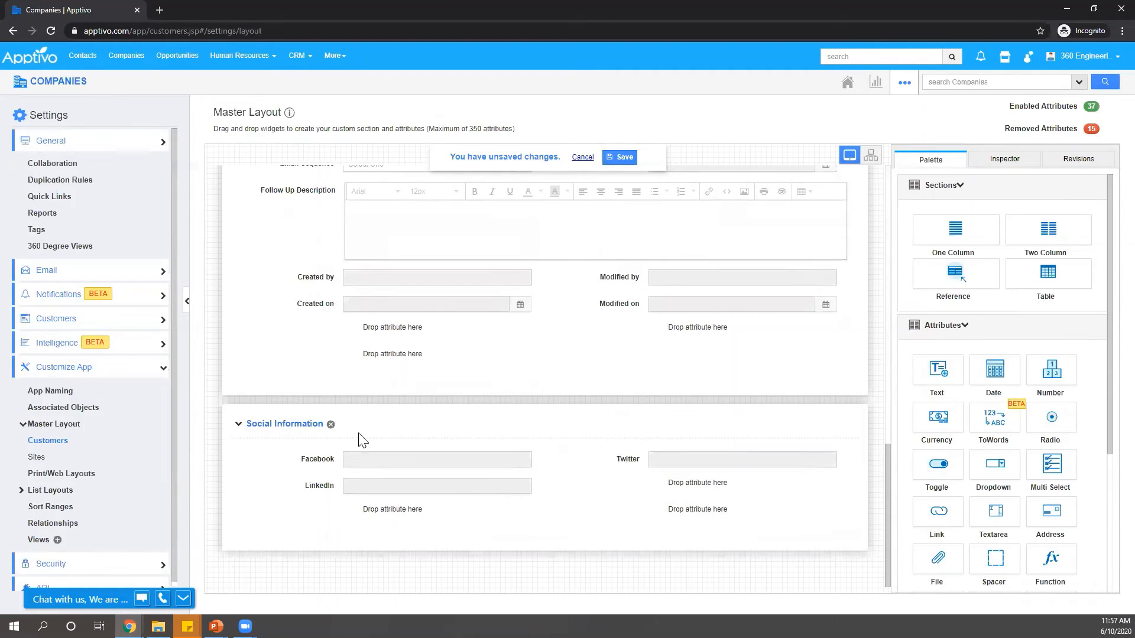
pyautogui.click(331, 425)
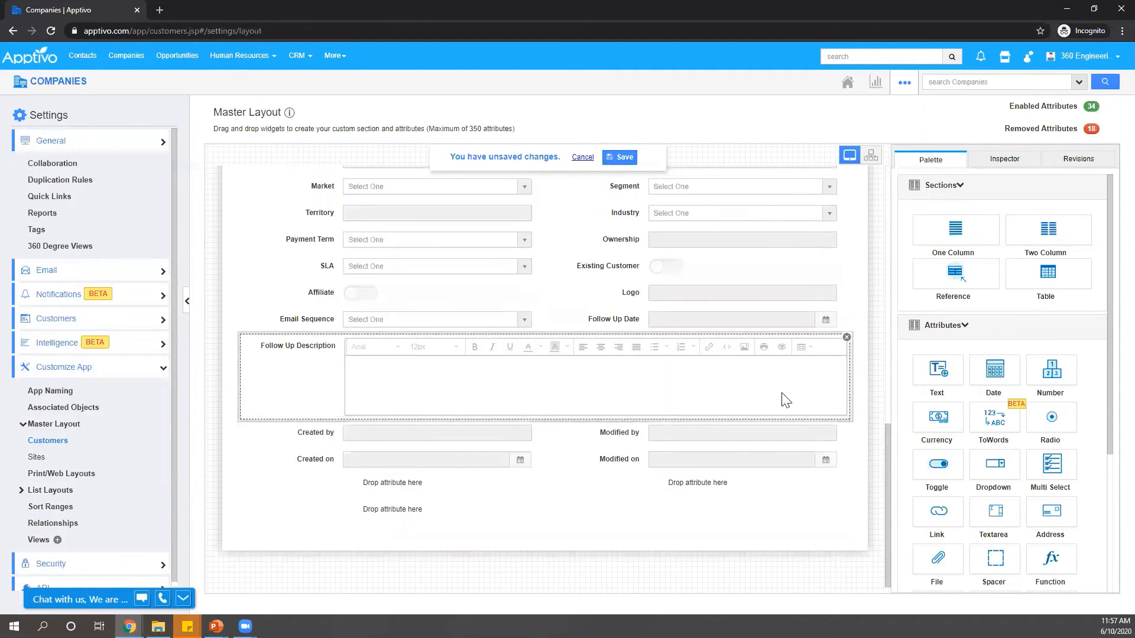
# Step: Add a two-column section at the end of the layout and name it System Info
pyautogui.moveTo(1050, 231); pyautogui.dragTo(660, 556)
pyautogui.click(294, 485)
pyautogui.click(1048, 230)
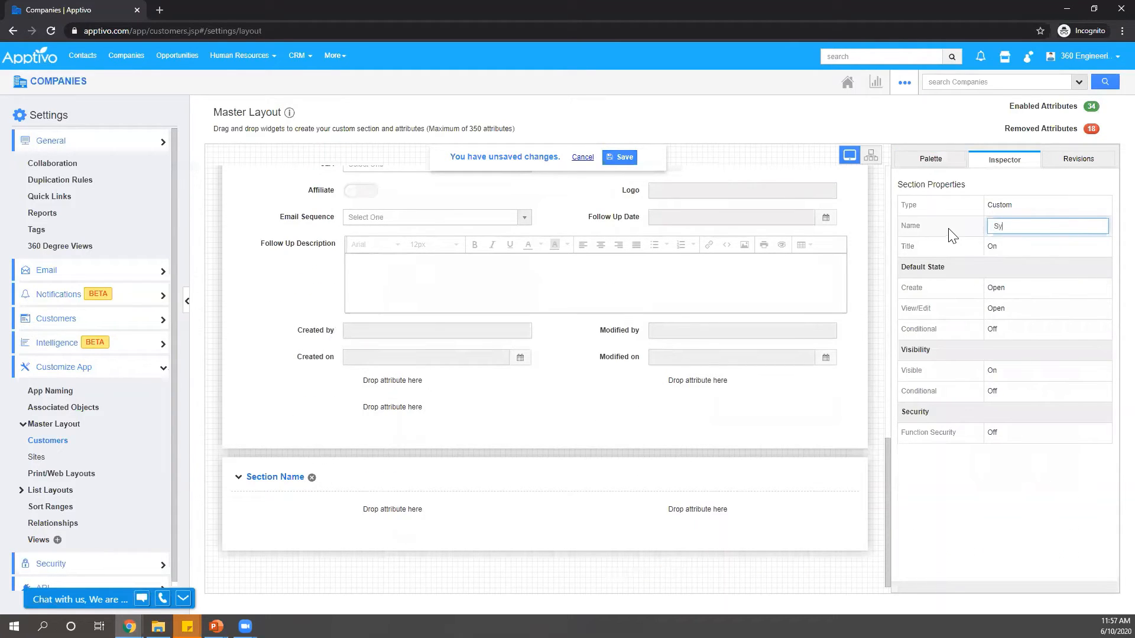
pyautogui.press('Return')
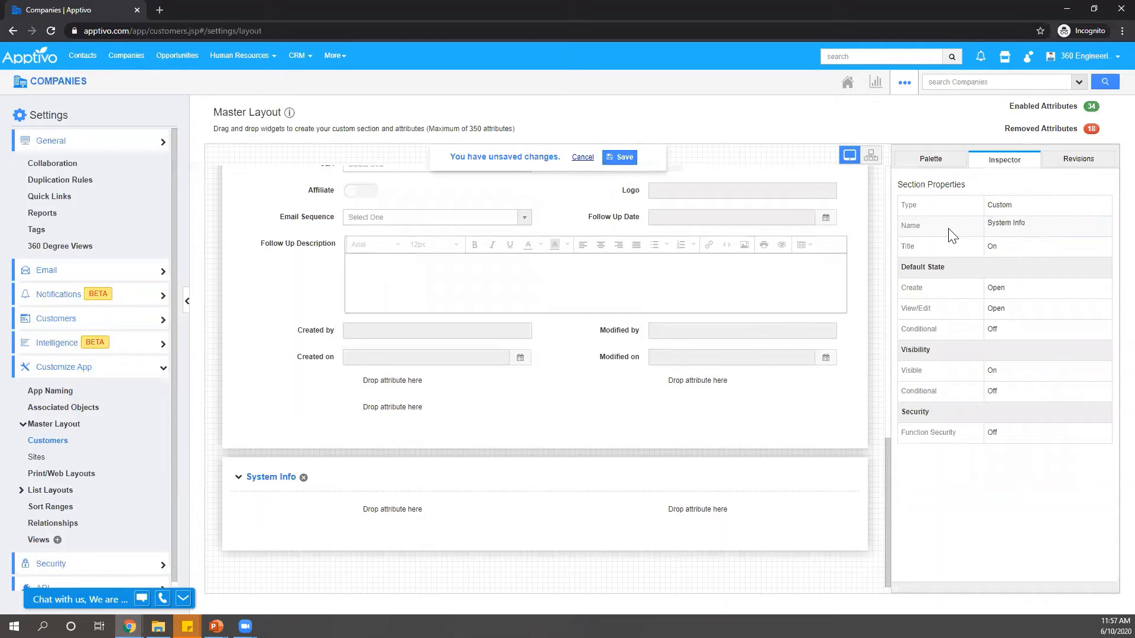
# Step: Move the Created by, Modified by, Created on and Modified on attributes into the System Info section
pyautogui.click(945, 171)
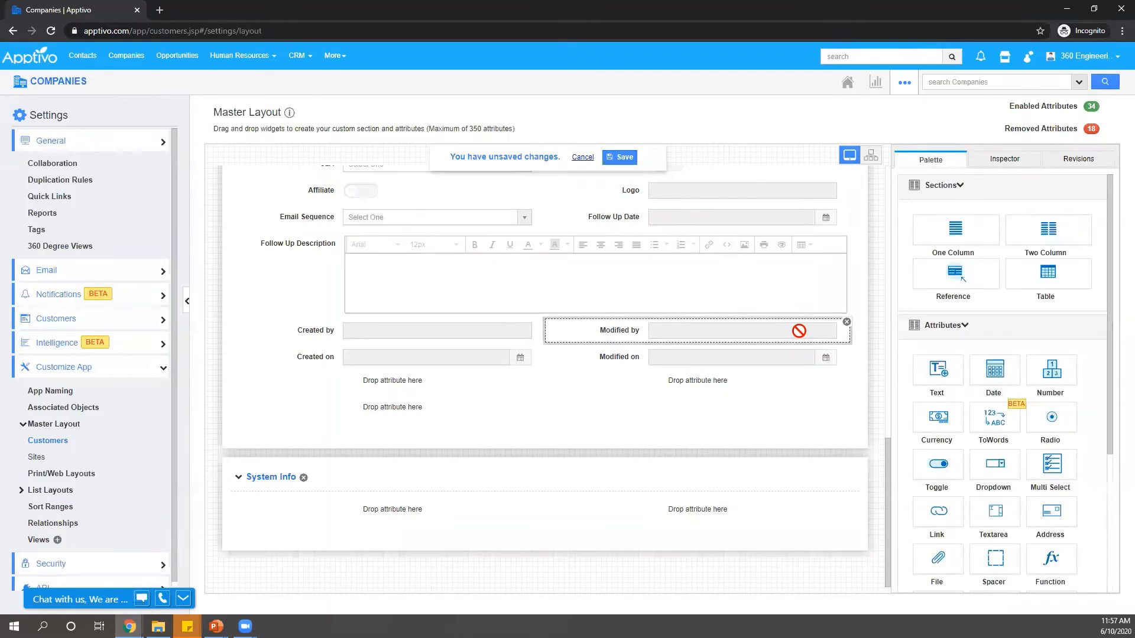
pyautogui.moveTo(381, 326); pyautogui.dragTo(401, 508)
pyautogui.moveTo(686, 308); pyautogui.dragTo(706, 483)
pyautogui.moveTo(392, 329); pyautogui.dragTo(381, 512)
pyautogui.moveTo(733, 329); pyautogui.dragTo(727, 476)
# Step: Move Follow Up Date and Follow Up Description from Additional Information into the System Info section
pyautogui.scroll(2, 705, 380)
pyautogui.scroll(-2, 704, 380)
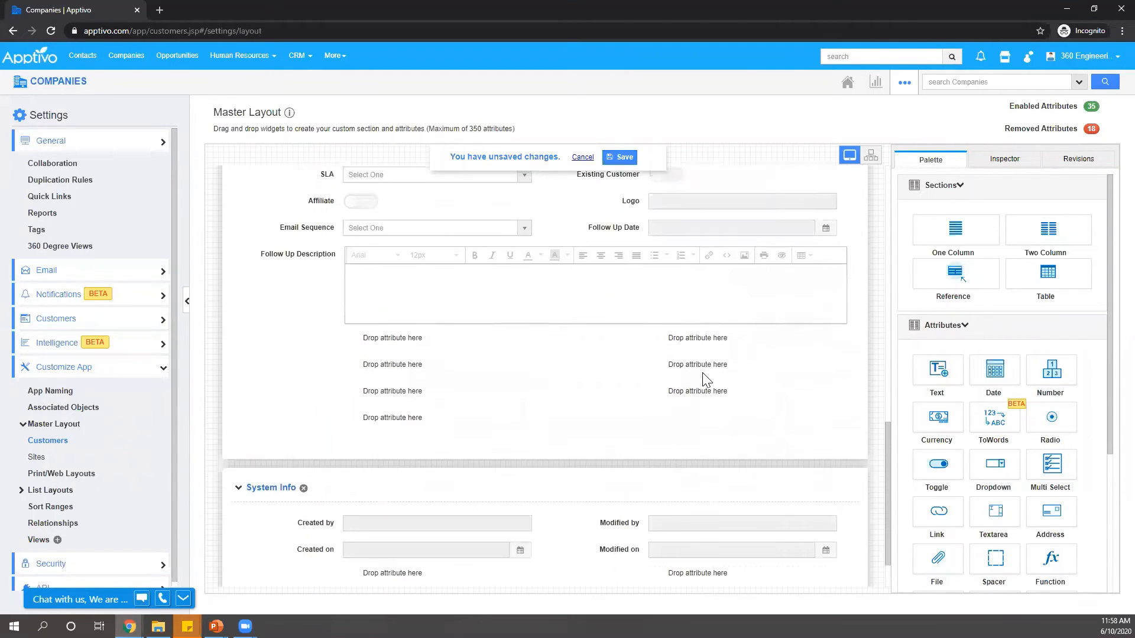
pyautogui.moveTo(681, 171); pyautogui.dragTo(404, 509)
pyautogui.moveTo(288, 218); pyautogui.dragTo(672, 441)
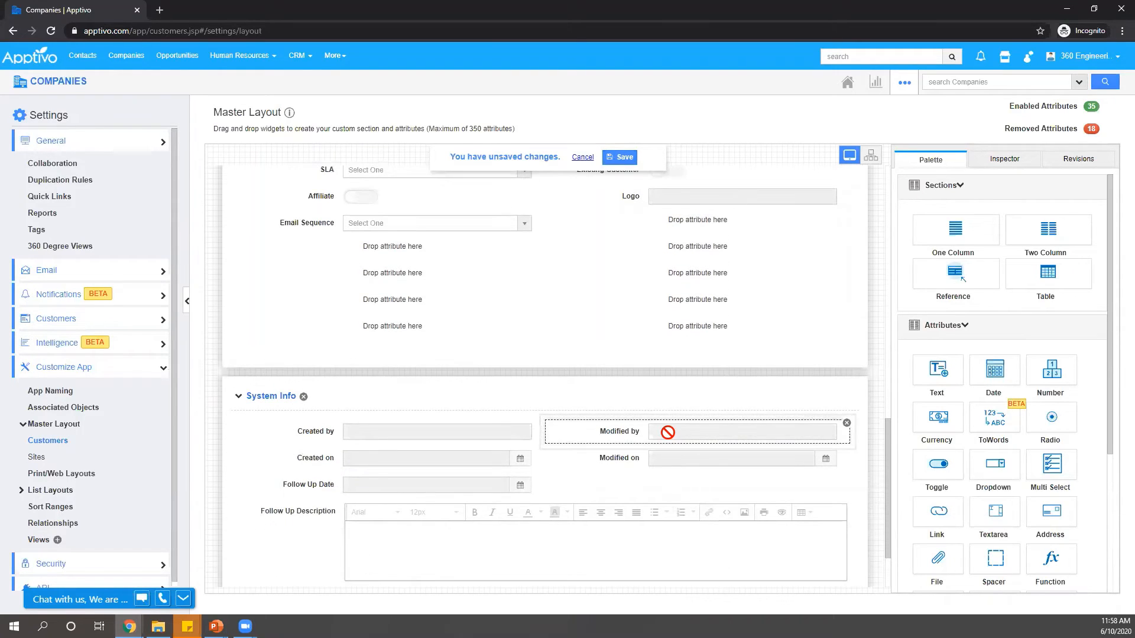
pyautogui.scroll(-2, 396, 422)
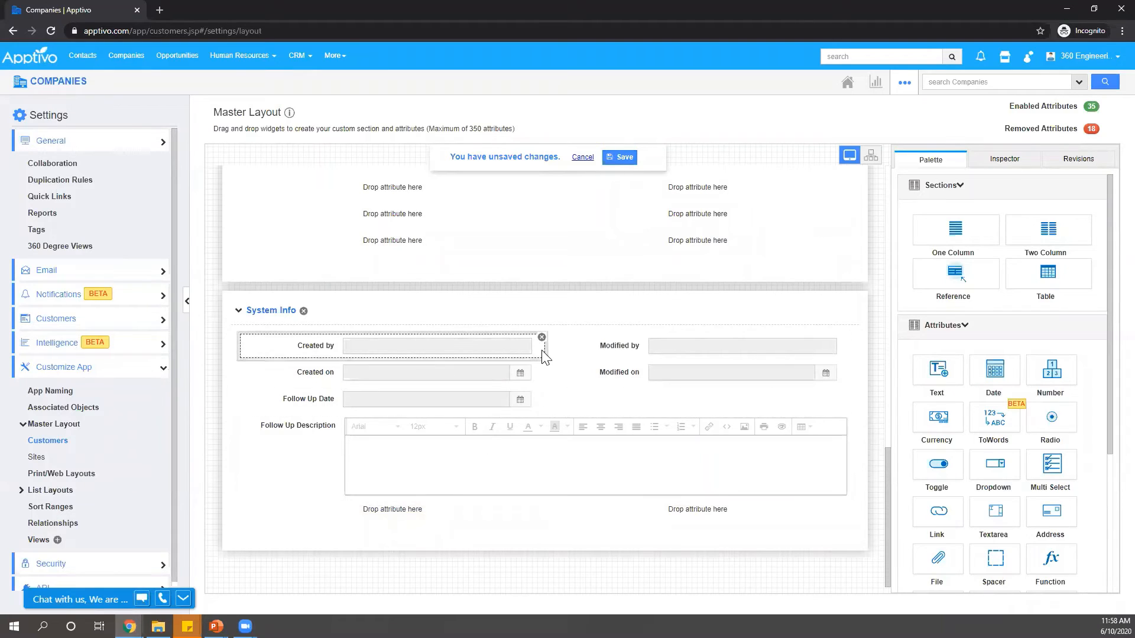
# Step: Set the System Info section's default state to Closed for Create and View/Edit, and preview it collapsed and expanded
pyautogui.click(271, 318)
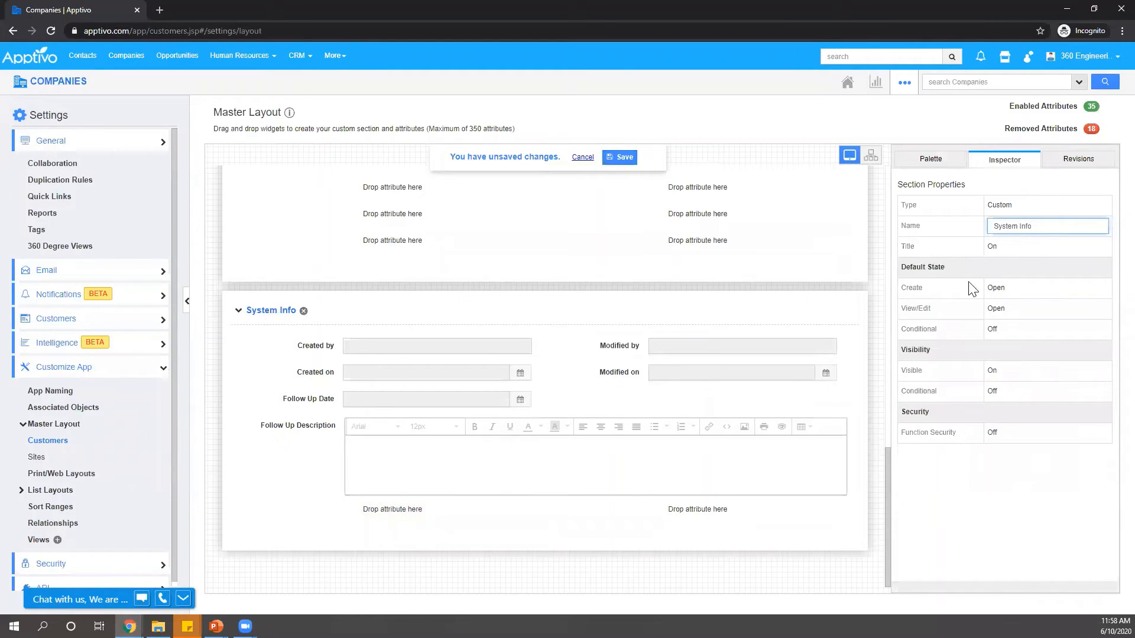
pyautogui.click(998, 291)
pyautogui.click(1010, 341)
pyautogui.click(1007, 309)
pyautogui.click(1008, 354)
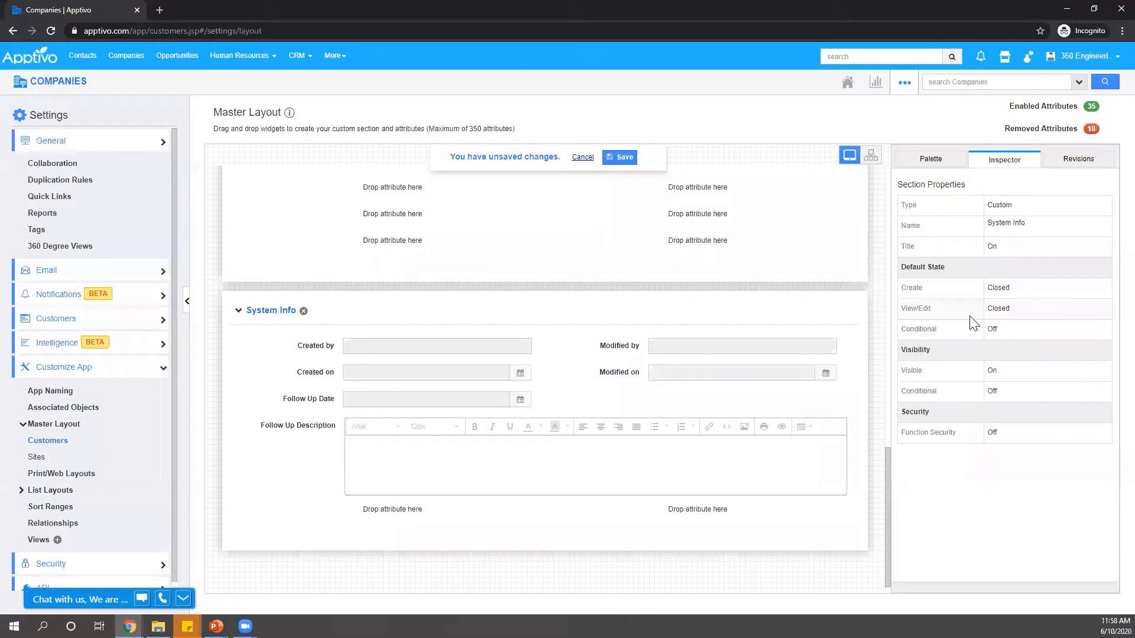
pyautogui.click(238, 312)
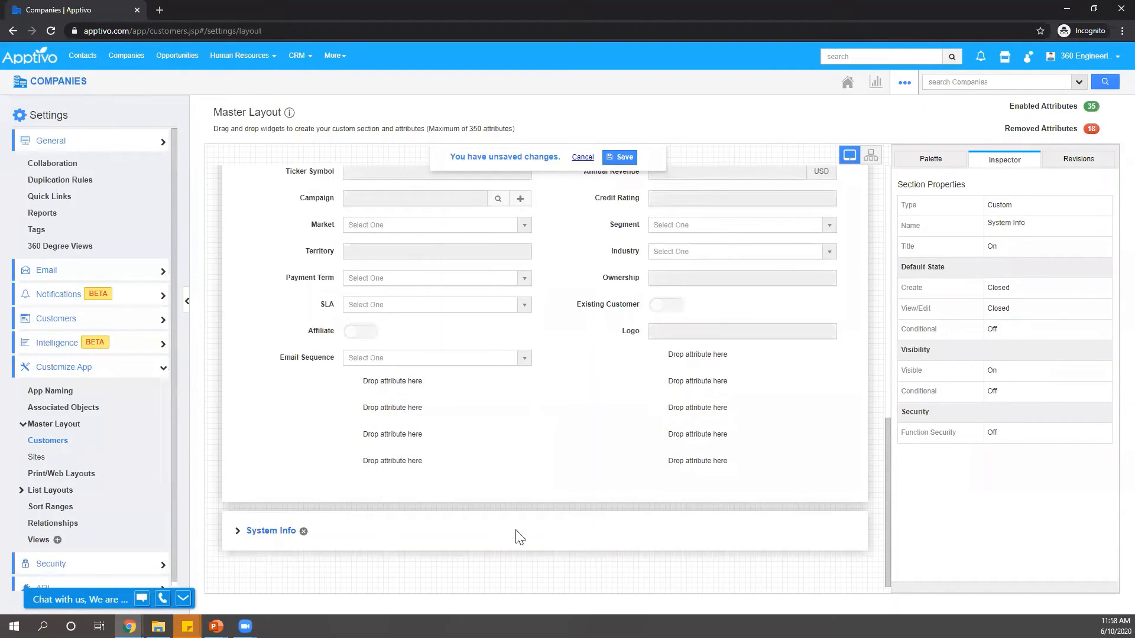
pyautogui.click(238, 535)
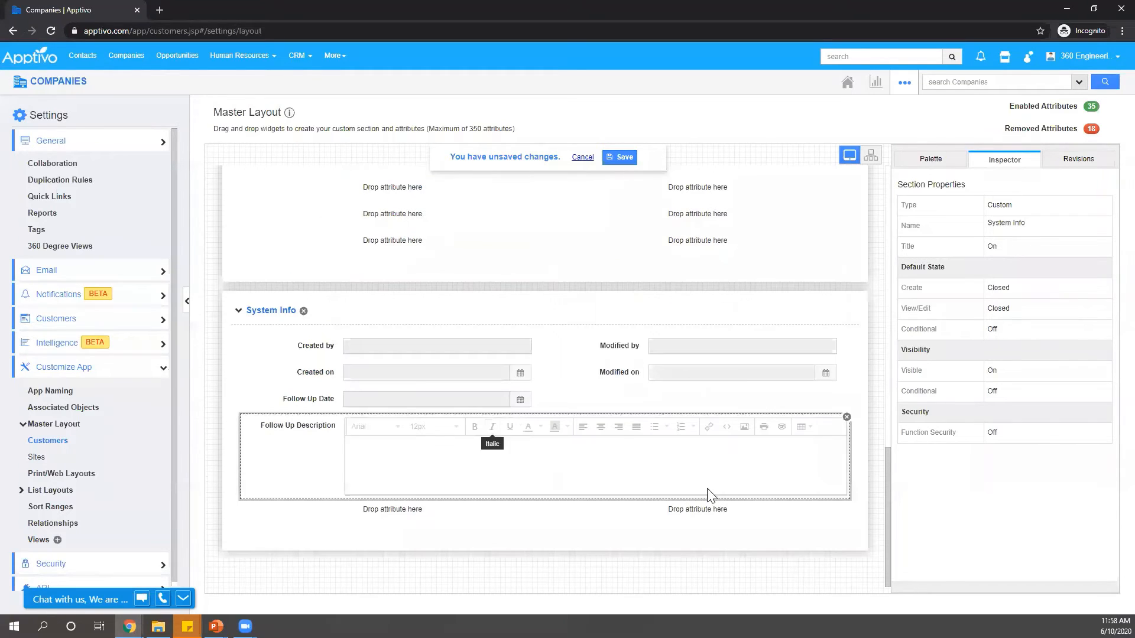
# Step: Remove the Additional Information section from the master layout
pyautogui.moveTo(888, 469); pyautogui.dragTo(893, 357)
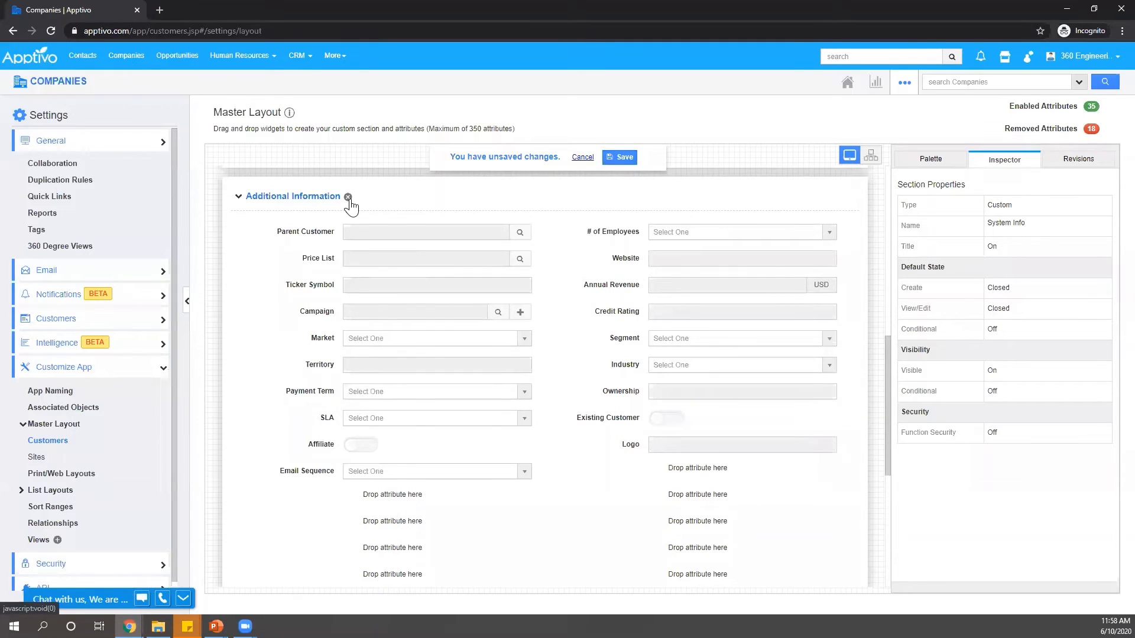
pyautogui.moveTo(406, 228); pyautogui.dragTo(319, 298)
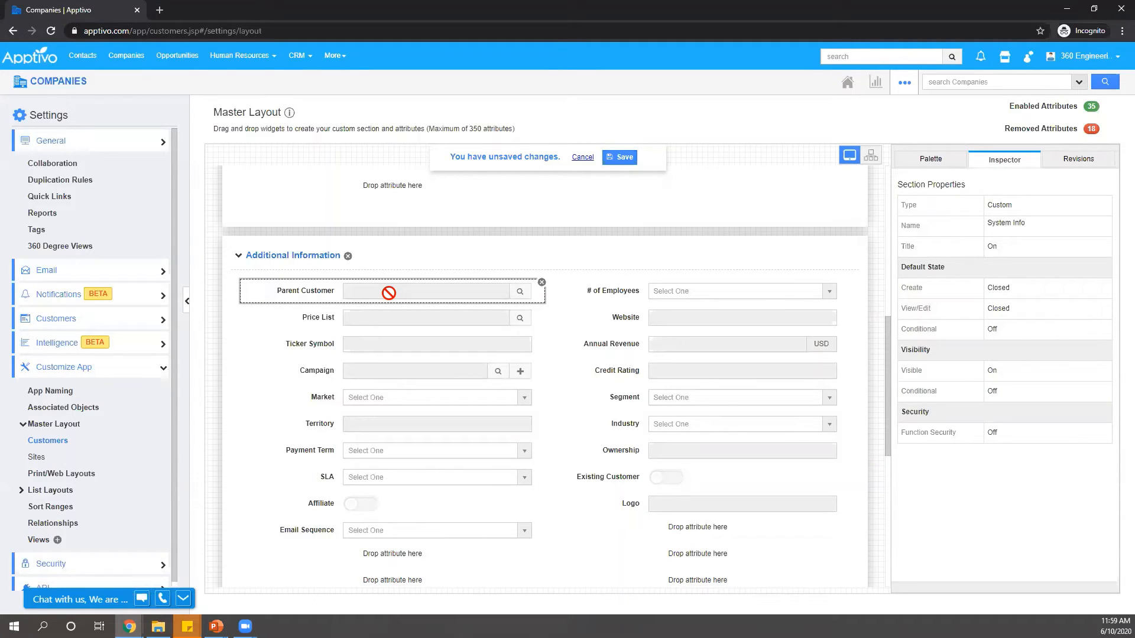
pyautogui.moveTo(340, 295); pyautogui.dragTo(446, 294)
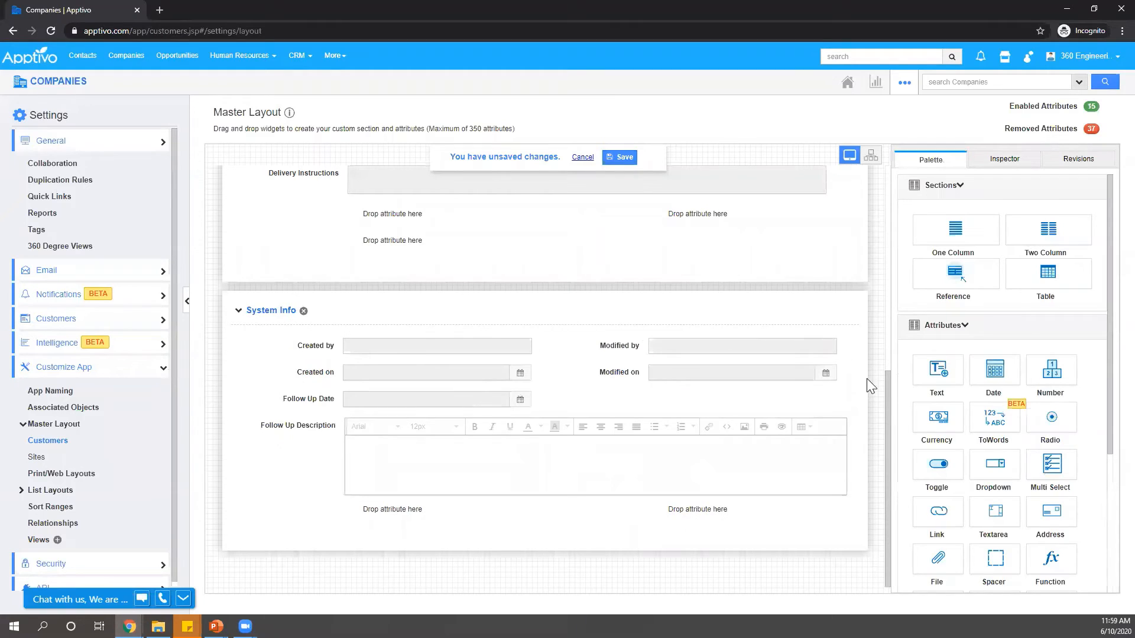
# Step: Move the Category and Sales Rep. attributes below the address block at the end of the Customer Information section
pyautogui.moveTo(886, 389); pyautogui.dragTo(896, 200)
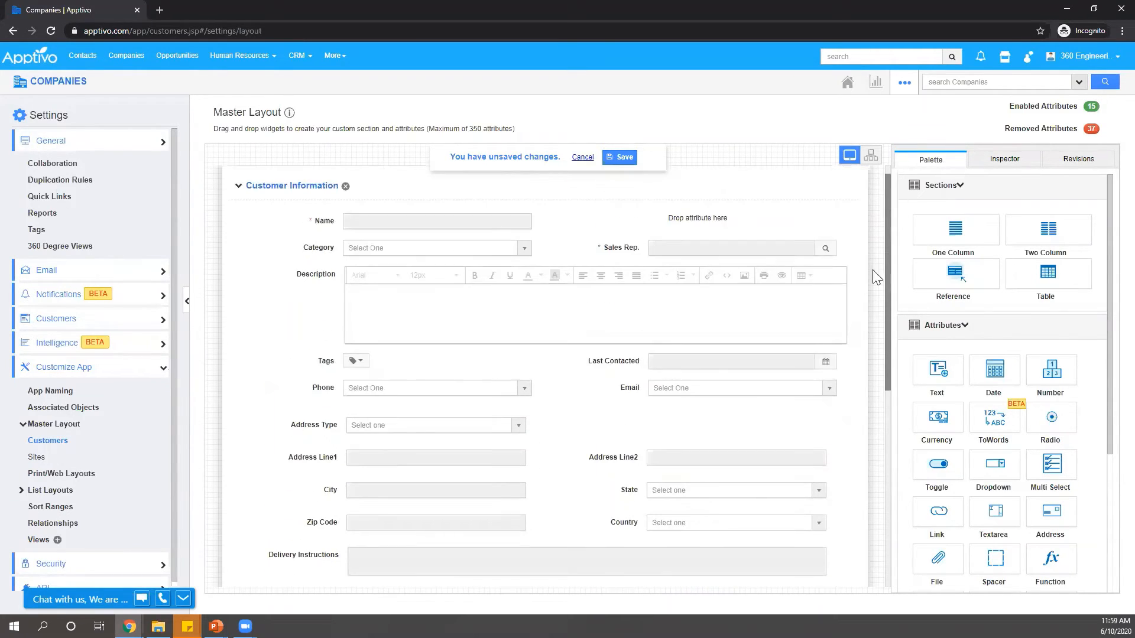
pyautogui.scroll(-1, 388, 260)
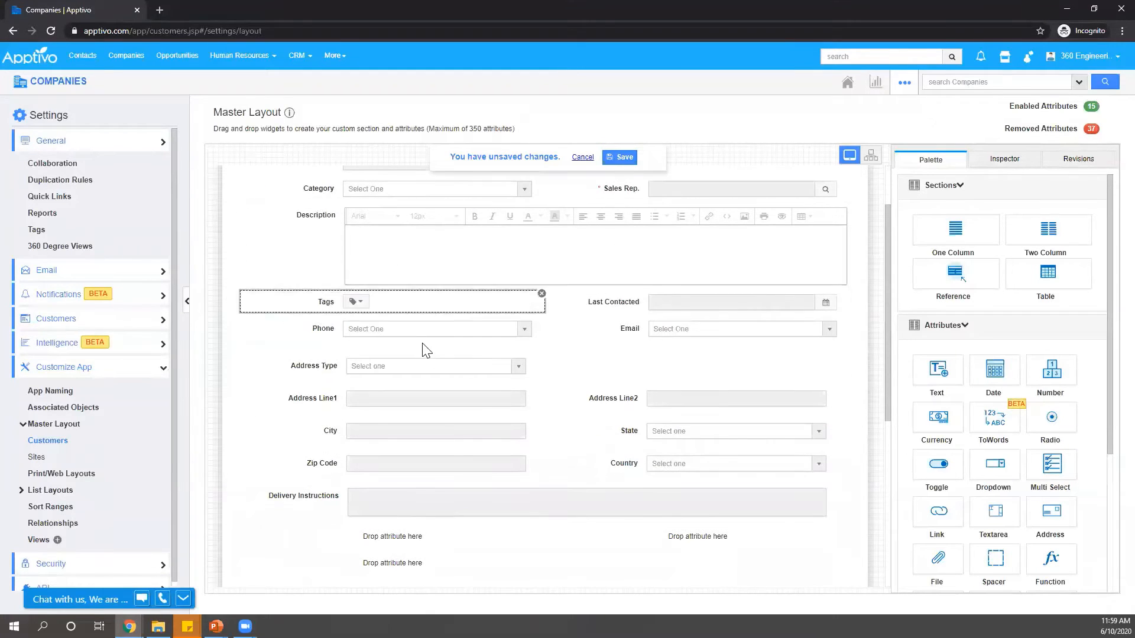
pyautogui.scroll(1, 544, 354)
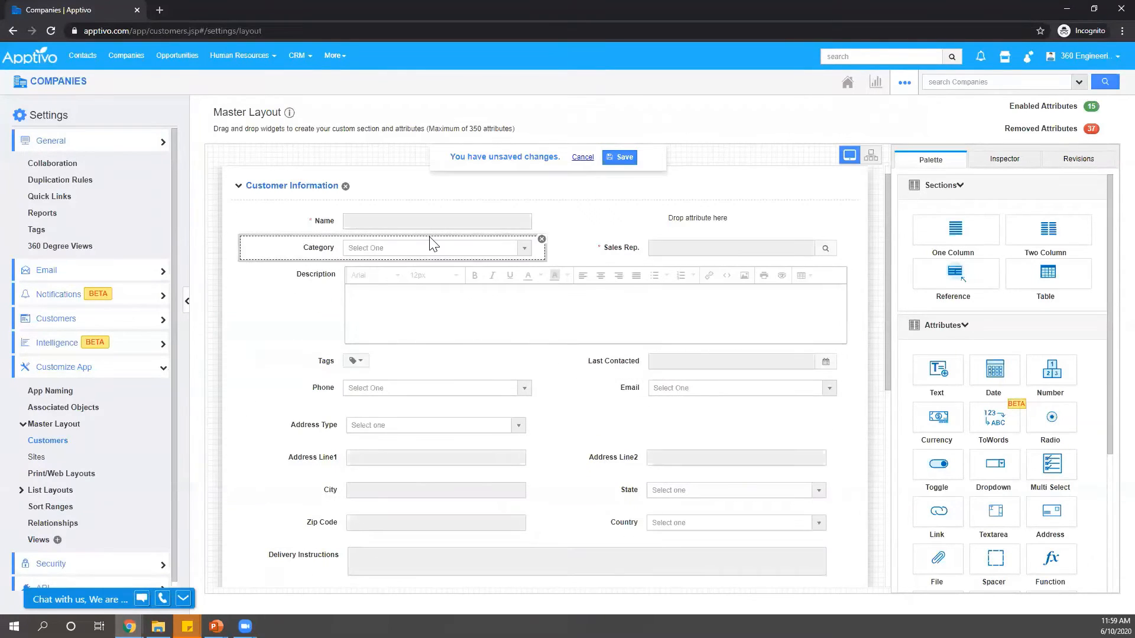
pyautogui.scroll(-1, 415, 285)
pyautogui.moveTo(406, 194); pyautogui.dragTo(392, 538)
pyautogui.moveTo(656, 180); pyautogui.dragTo(685, 536)
# Step: Move Phone and Email up to the row between Name and Description in the Customer Information section
pyautogui.moveTo(406, 330); pyautogui.dragTo(393, 188)
pyautogui.moveTo(644, 329); pyautogui.dragTo(682, 189)
pyautogui.moveTo(369, 367); pyautogui.dragTo(370, 334)
pyautogui.moveTo(356, 501); pyautogui.dragTo(685, 514)
pyautogui.scroll(2, 709, 414)
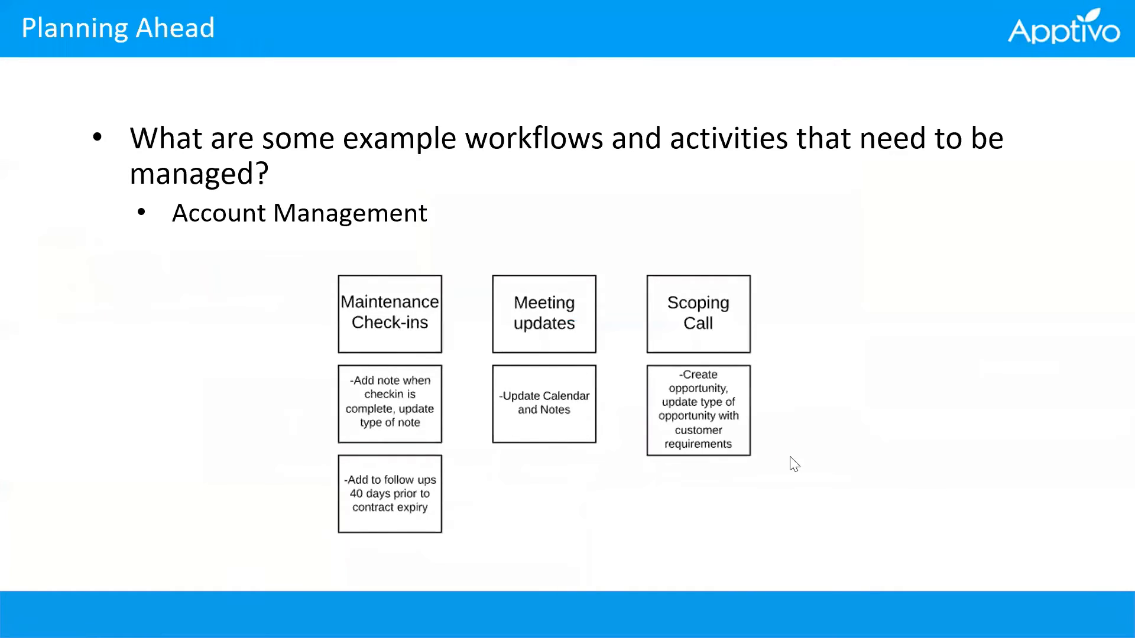
# Step: Back in Apptivo, add a Date attribute beside Name, name it Maintenance Contract Expiry and save the layout
pyautogui.hotkey('alt', 'Tab')
pyautogui.scroll(-1, 952, 420)
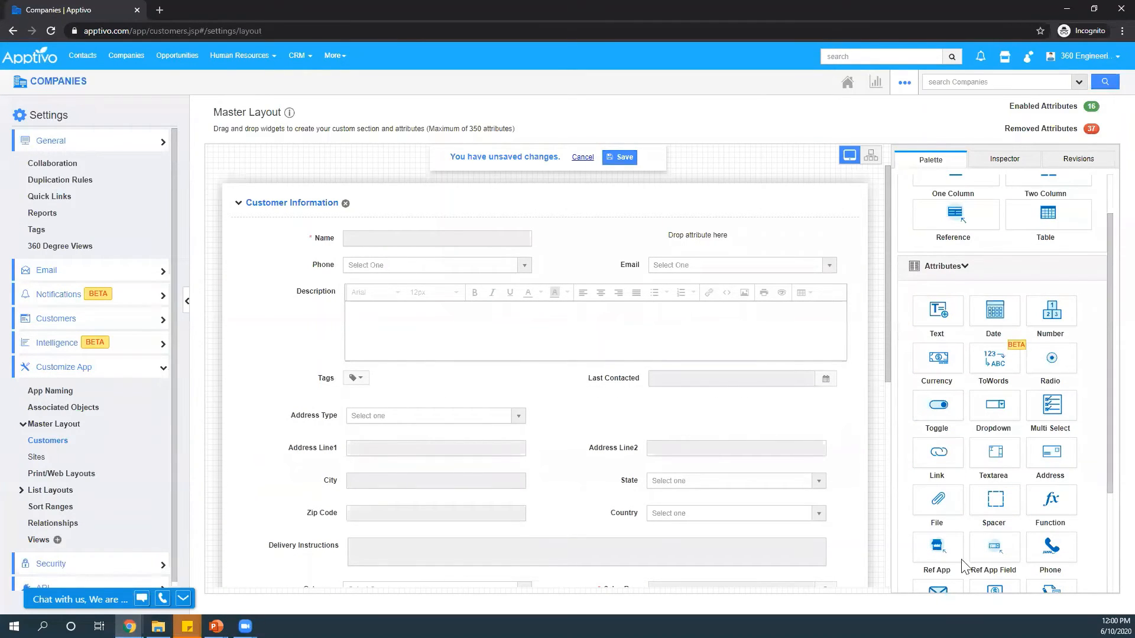
pyautogui.moveTo(1011, 326); pyautogui.dragTo(767, 248)
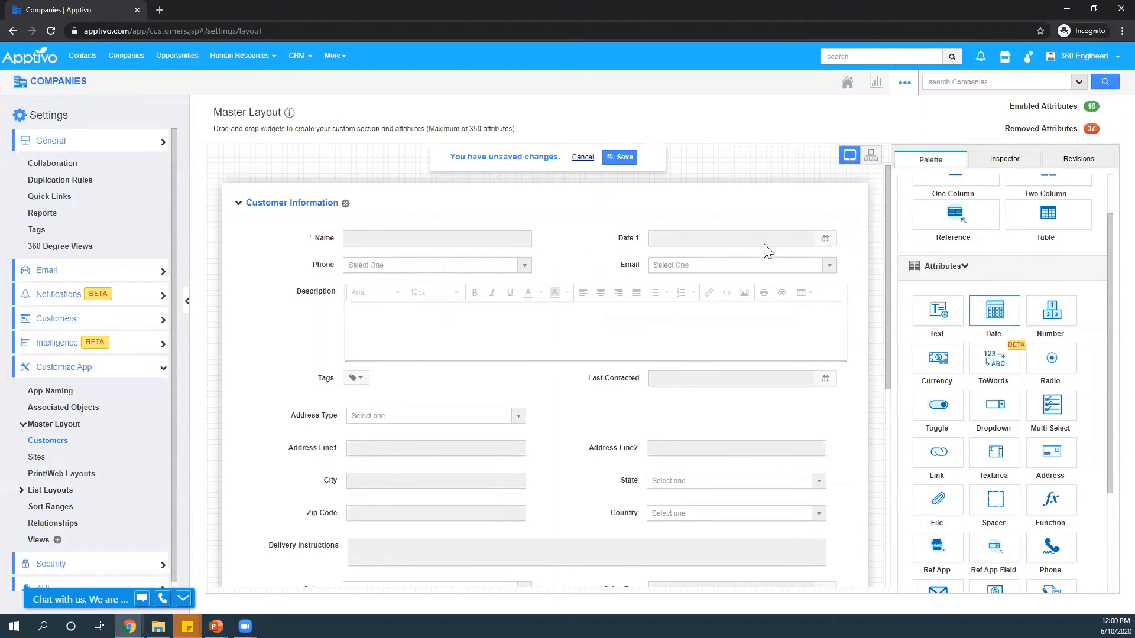
pyautogui.moveTo(1031, 253); pyautogui.dragTo(978, 263)
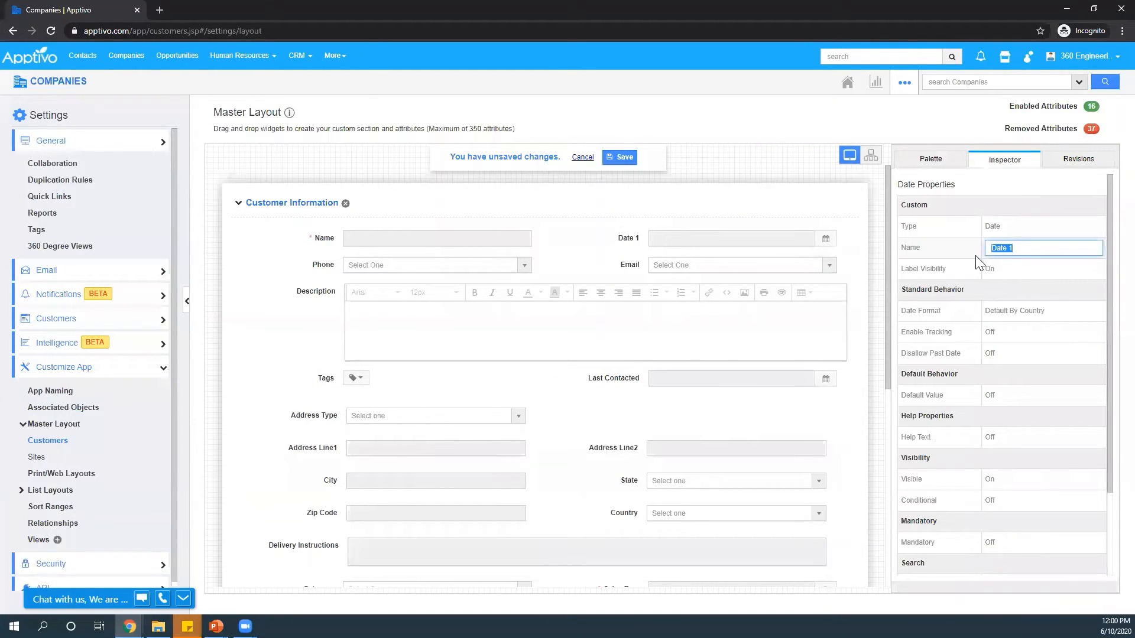
pyautogui.write('Maintenance')
pyautogui.press('Return')
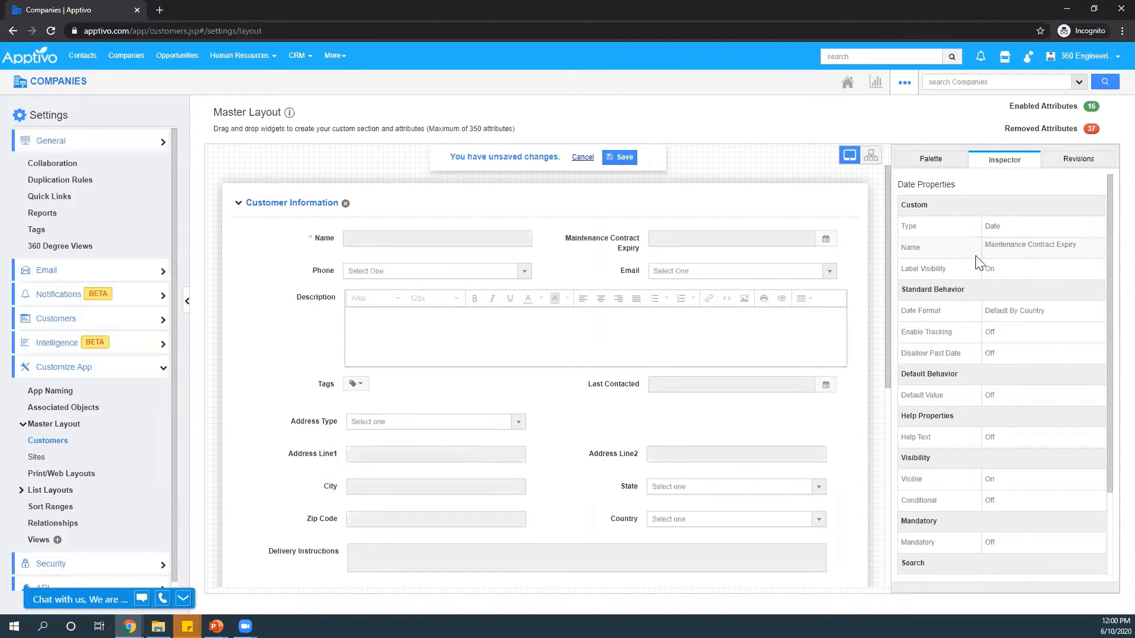
pyautogui.click(618, 166)
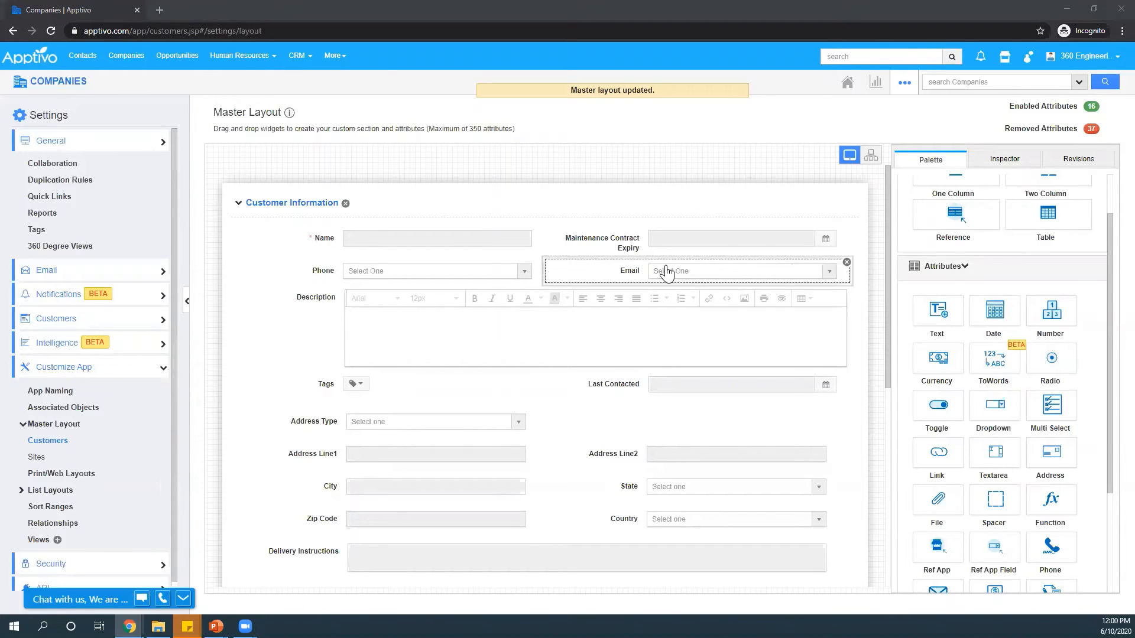
# Step: Move Sales Rep. from Customer Information to the System Info section below Follow Up Description, and save the layout
pyautogui.scroll(-3, 666, 271)
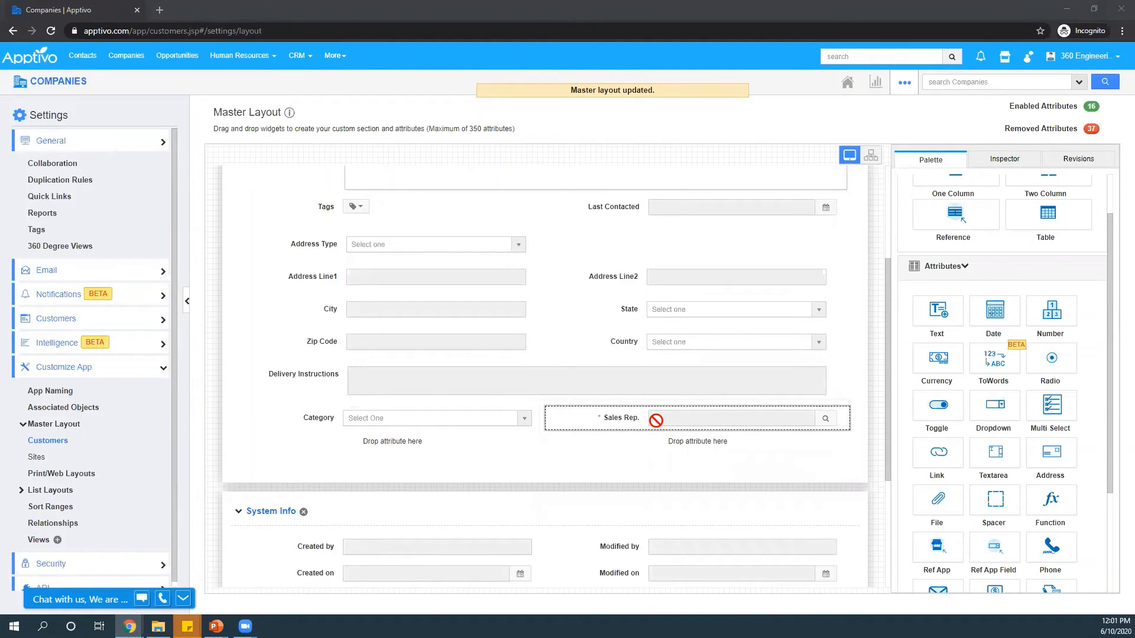
pyautogui.scroll(1, 656, 421)
pyautogui.scroll(-1, 656, 420)
pyautogui.scroll(-3, 845, 418)
pyautogui.moveTo(674, 231); pyautogui.dragTo(449, 532)
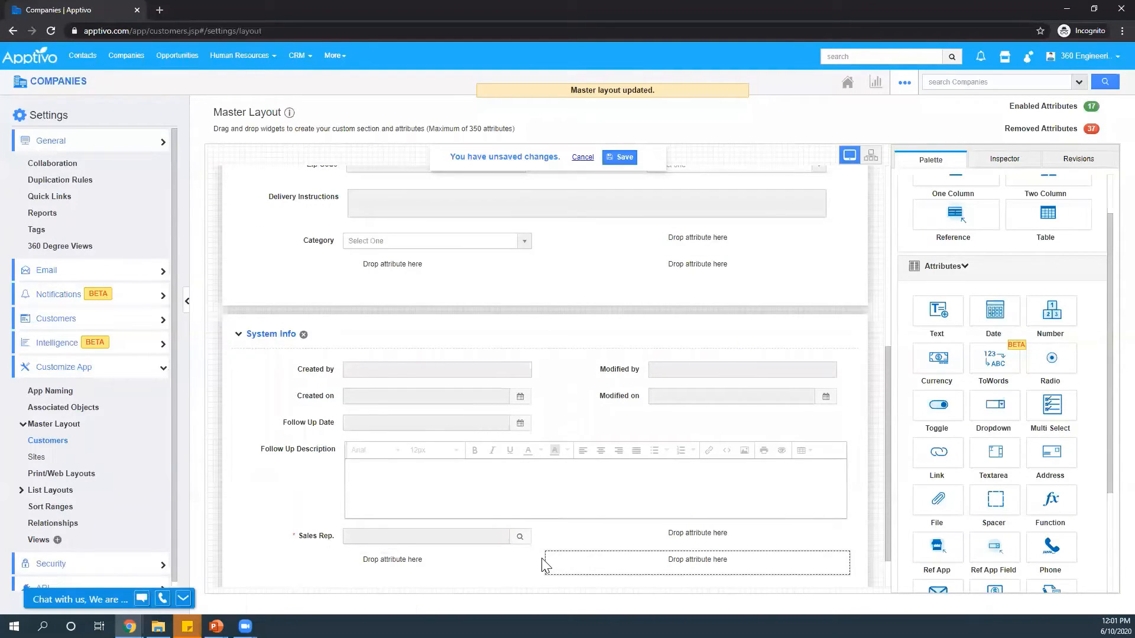
pyautogui.click(605, 163)
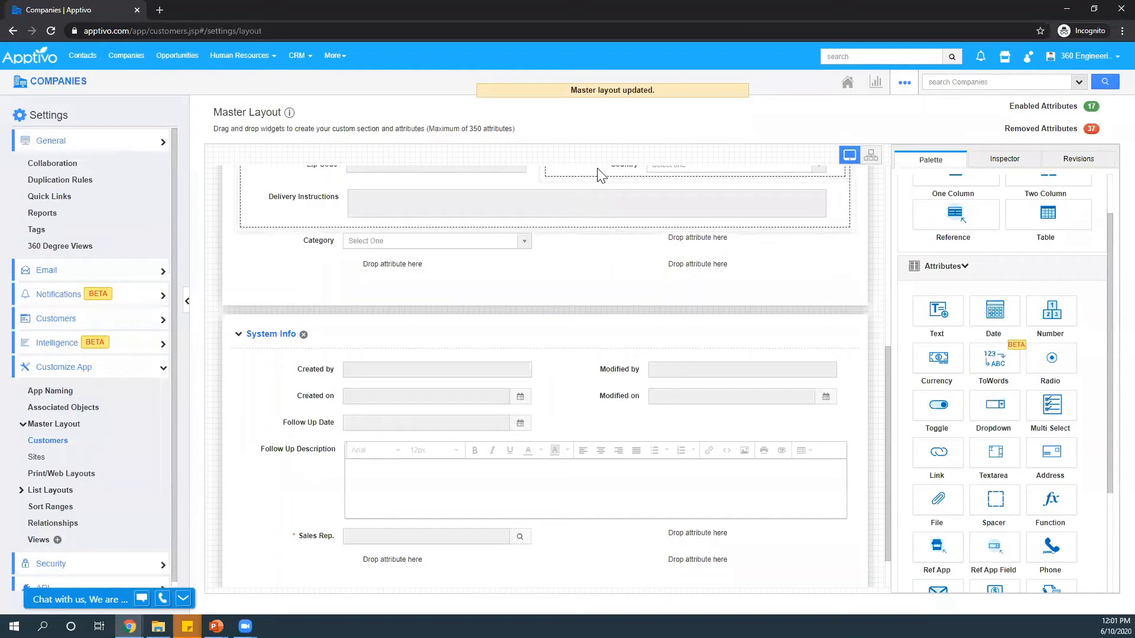
# Step: Review the rearranged layout and examine the Category attribute's default value options without changing them
pyautogui.scroll(3, 579, 254)
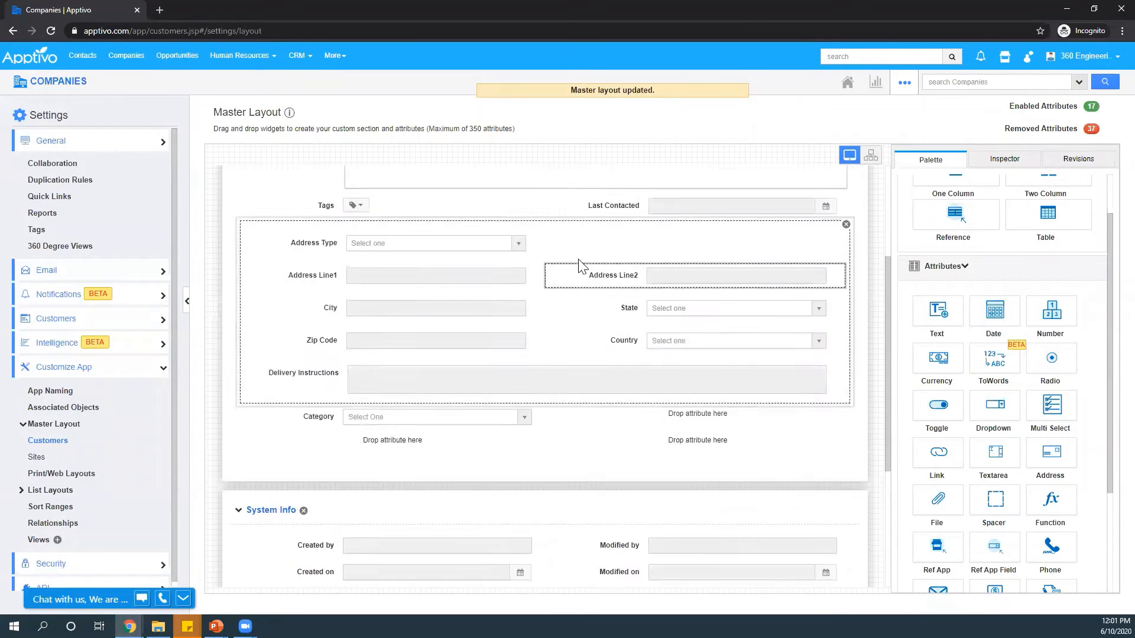
pyautogui.scroll(3, 579, 265)
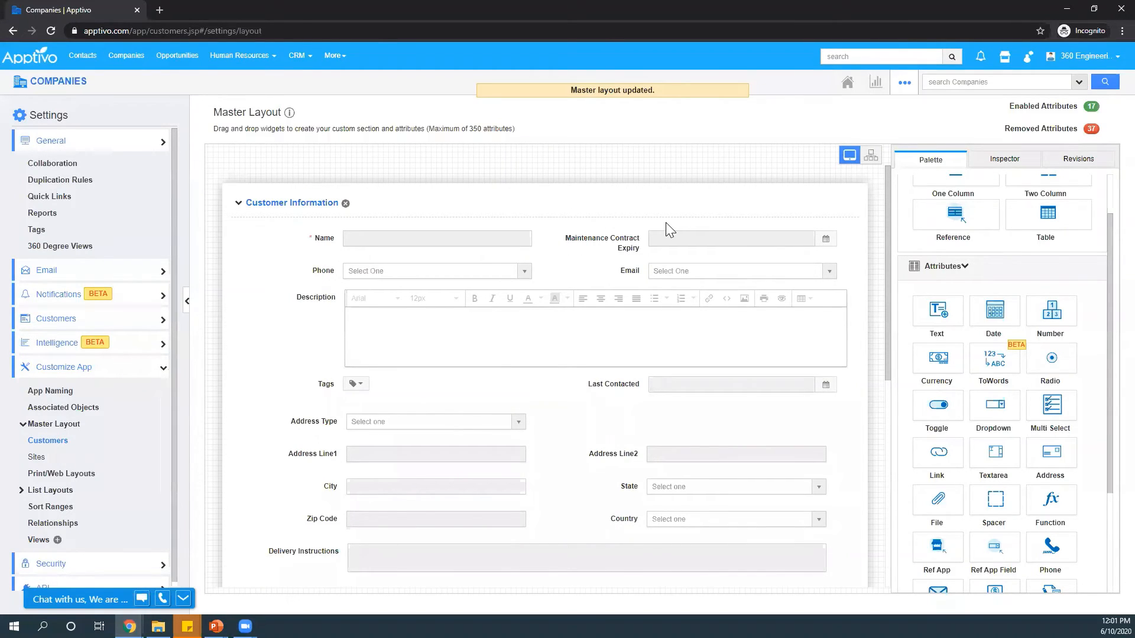
pyautogui.scroll(-2, 661, 222)
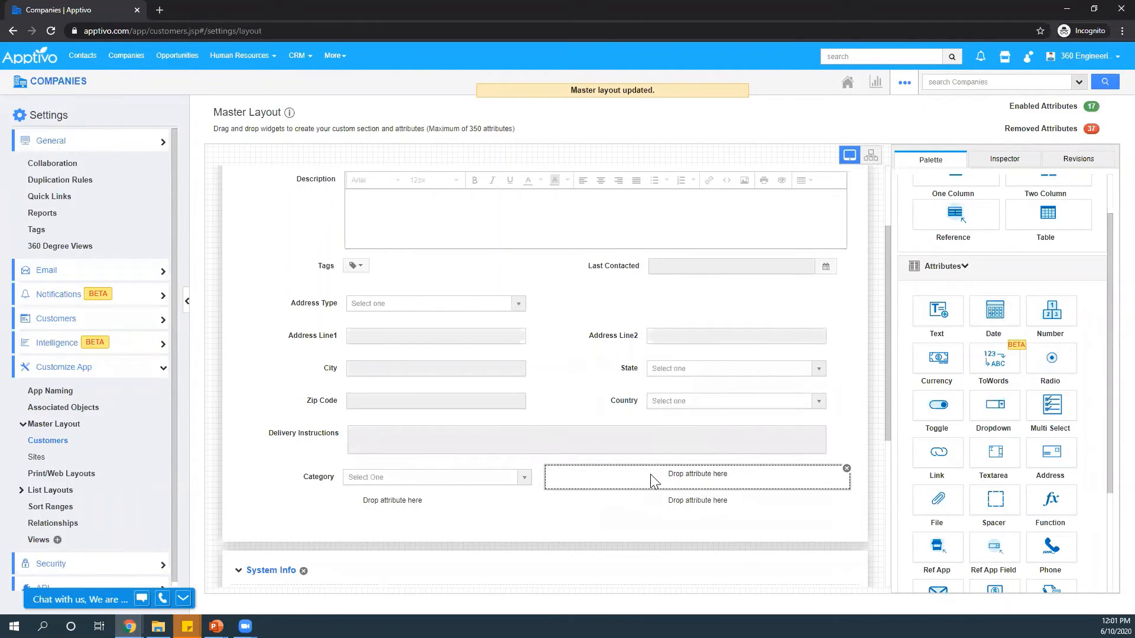
pyautogui.scroll(-2, 650, 474)
pyautogui.scroll(1, 650, 474)
pyautogui.click(455, 429)
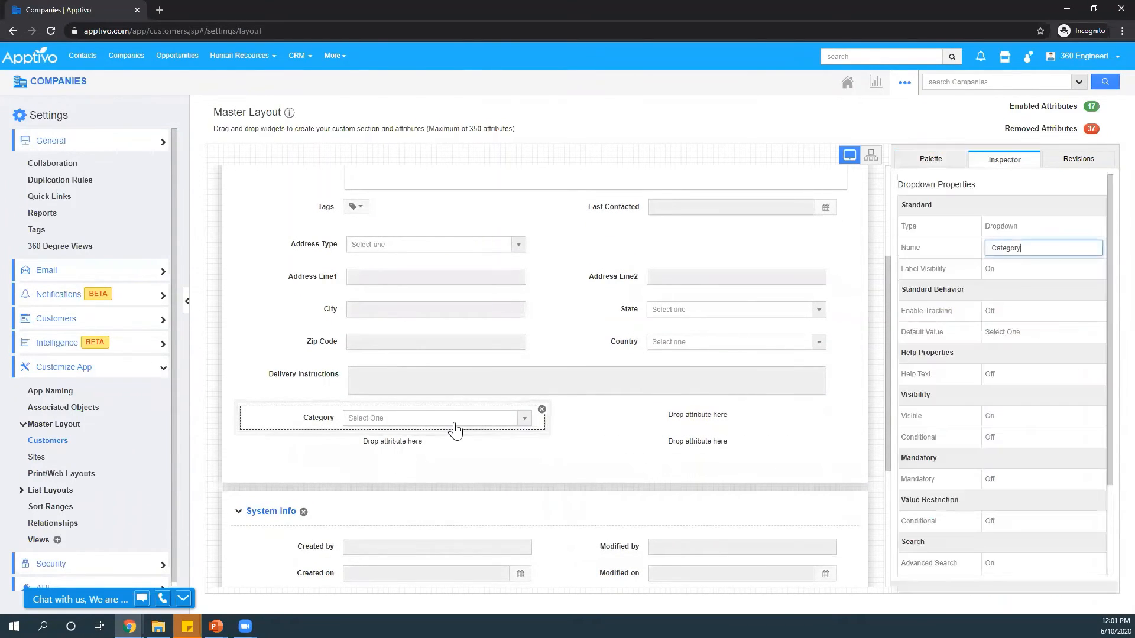
pyautogui.click(1005, 333)
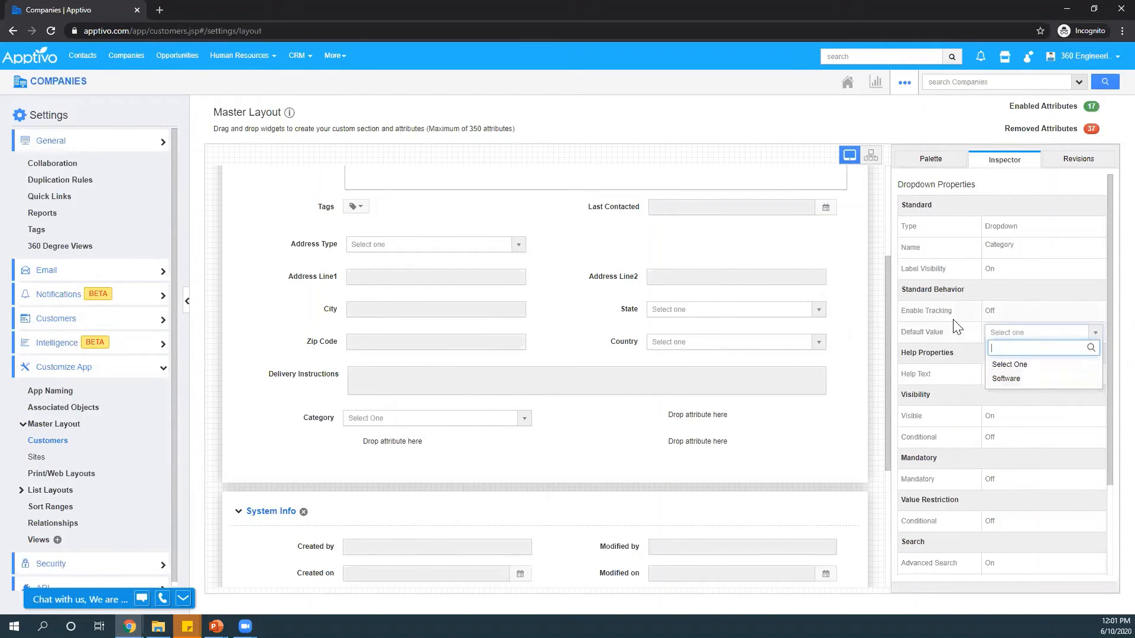
pyautogui.click(940, 329)
pyautogui.scroll(-2, 366, 417)
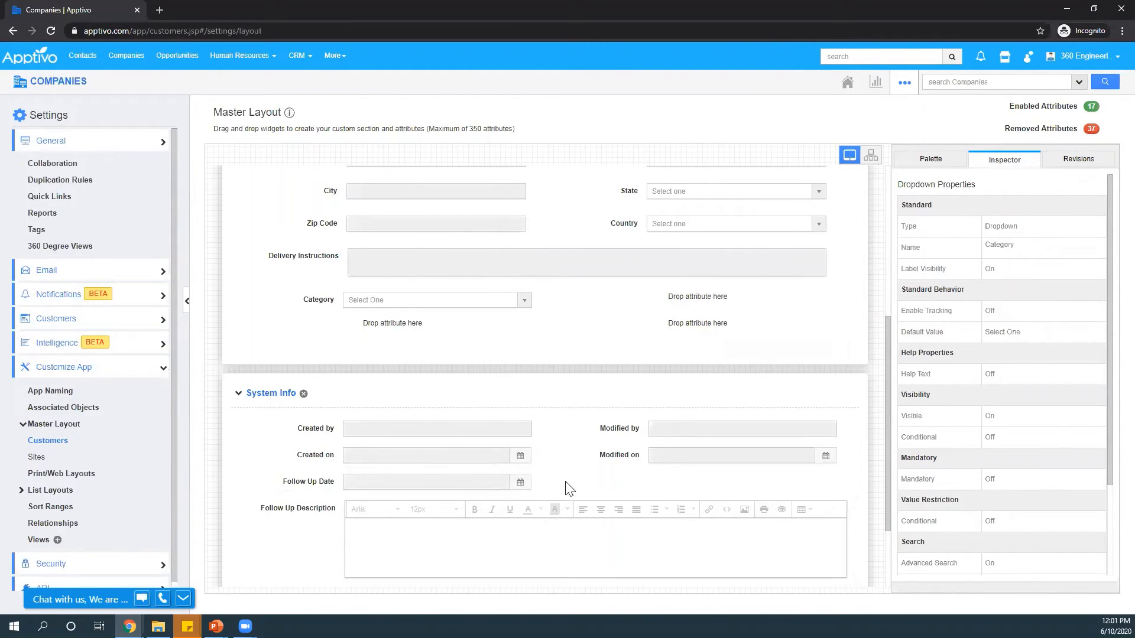
pyautogui.scroll(5, 878, 341)
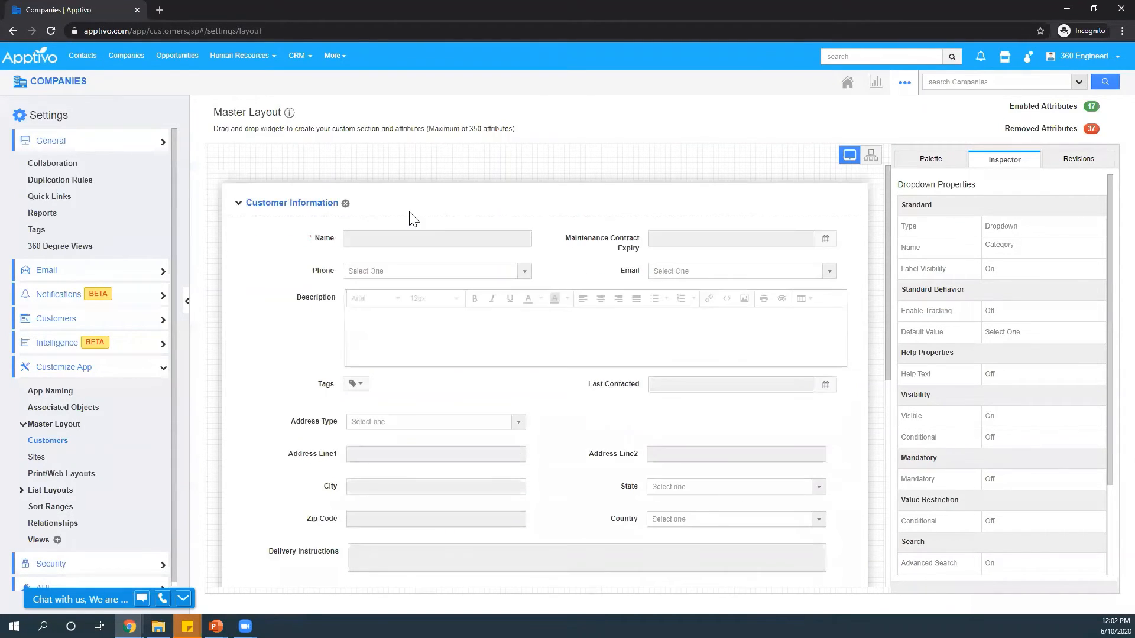
# Step: Open the Apptivo record from the companies list and examine its Customer Information and System Info sections
pyautogui.click(72, 86)
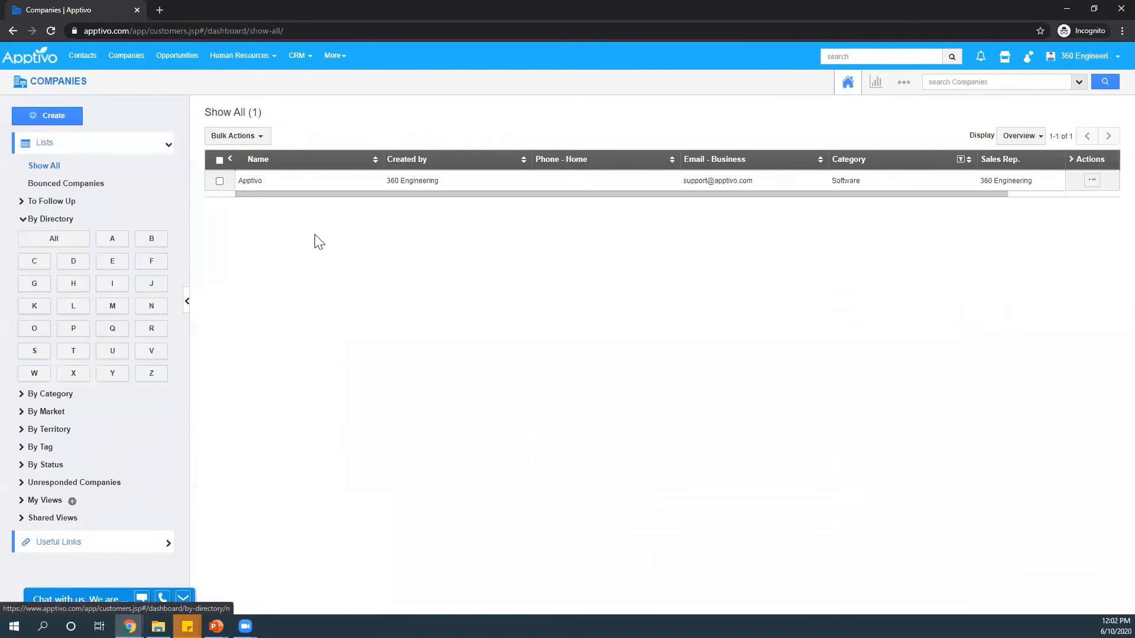
pyautogui.click(486, 186)
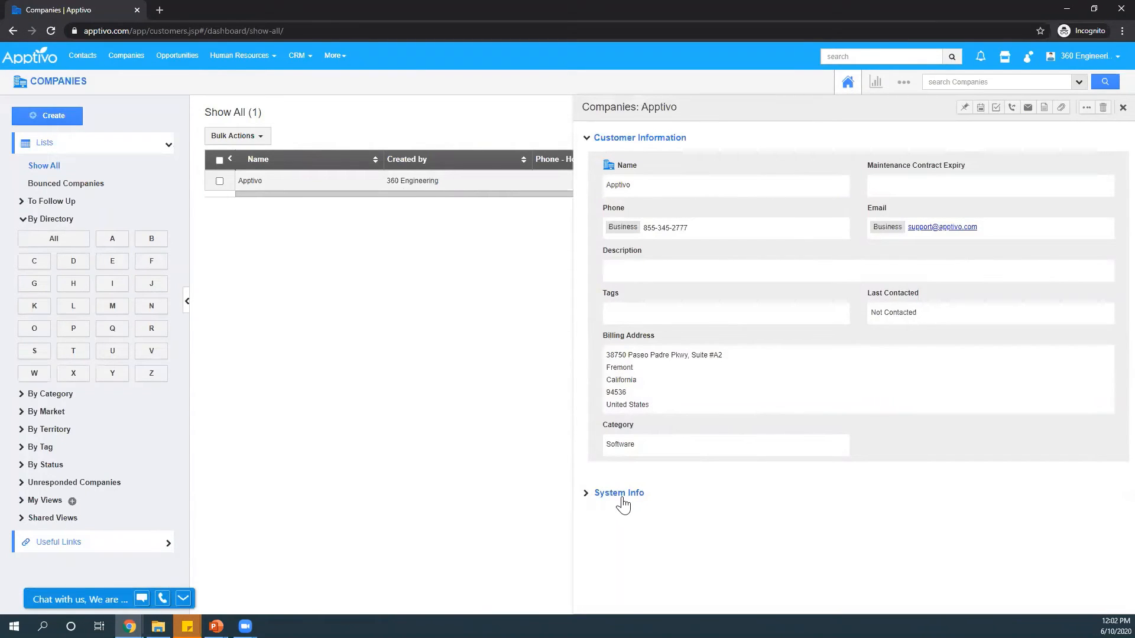
pyautogui.click(622, 499)
pyautogui.scroll(-1, 709, 473)
pyautogui.click(615, 438)
pyautogui.moveTo(856, 298); pyautogui.dragTo(910, 292)
pyautogui.doubleClick(880, 292)
pyautogui.click(873, 292)
# Step: Try appending ext to the business phone number, discard the edit, and reopen the record to check it
pyautogui.click(722, 230)
pyautogui.write('ext')
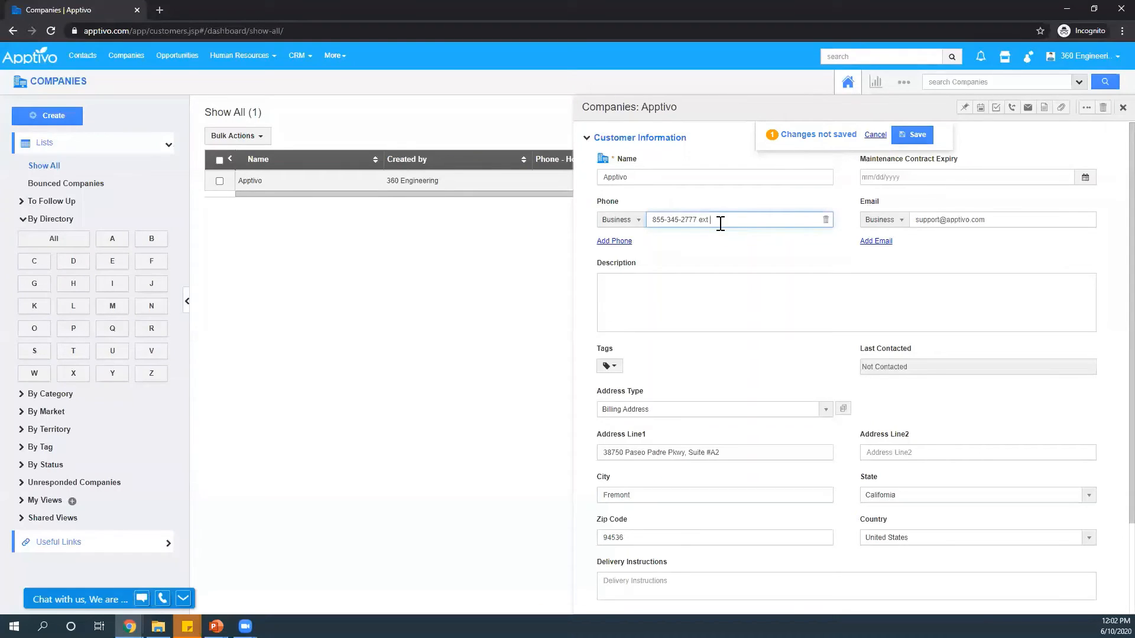
pyautogui.moveTo(720, 224); pyautogui.dragTo(698, 219)
pyautogui.press('BackSpace')
pyautogui.click(694, 244)
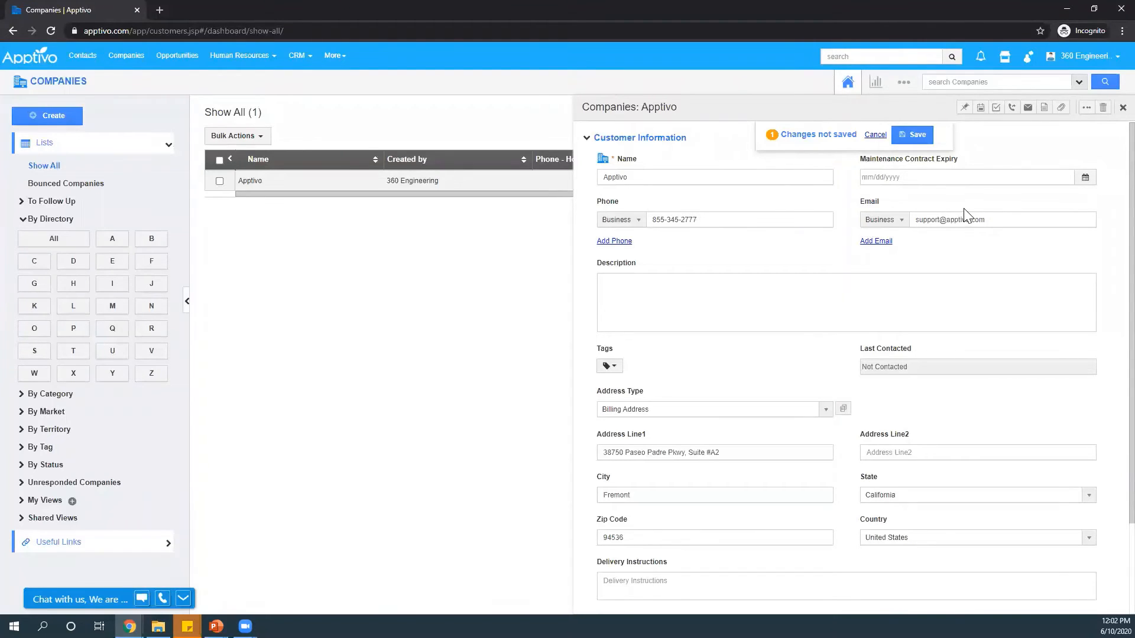
pyautogui.click(1114, 116)
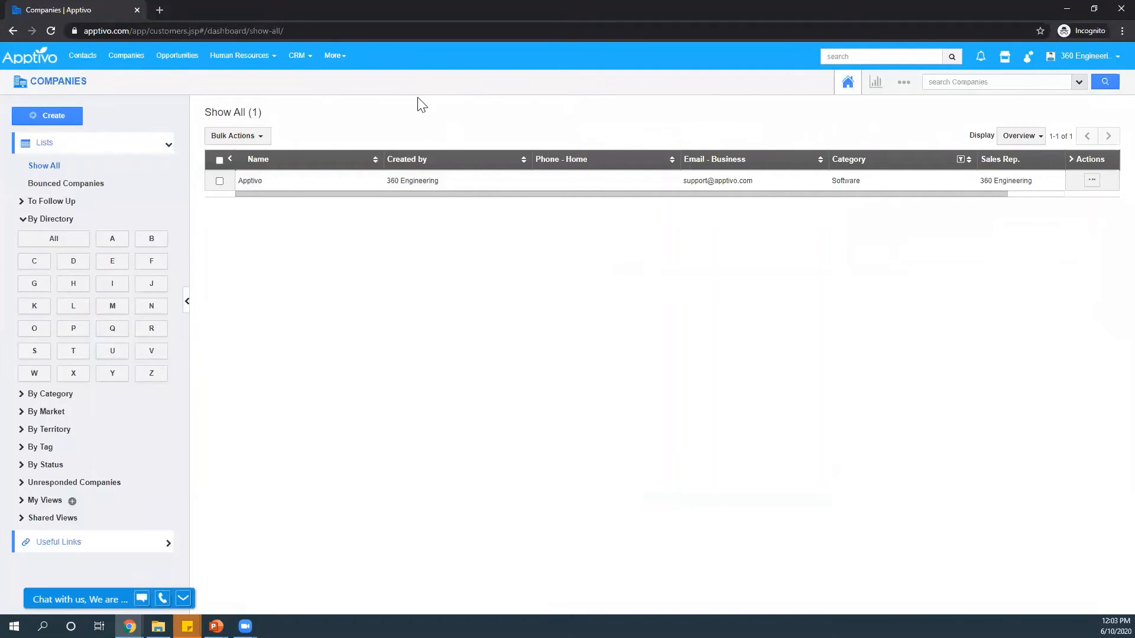
pyautogui.click(378, 182)
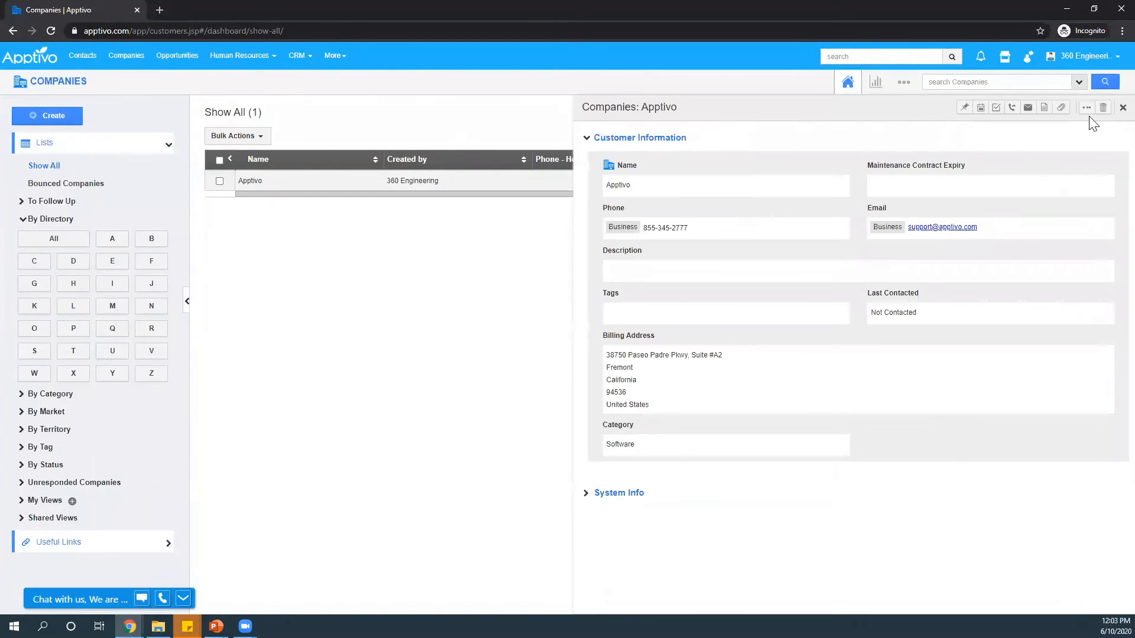
pyautogui.click(1122, 107)
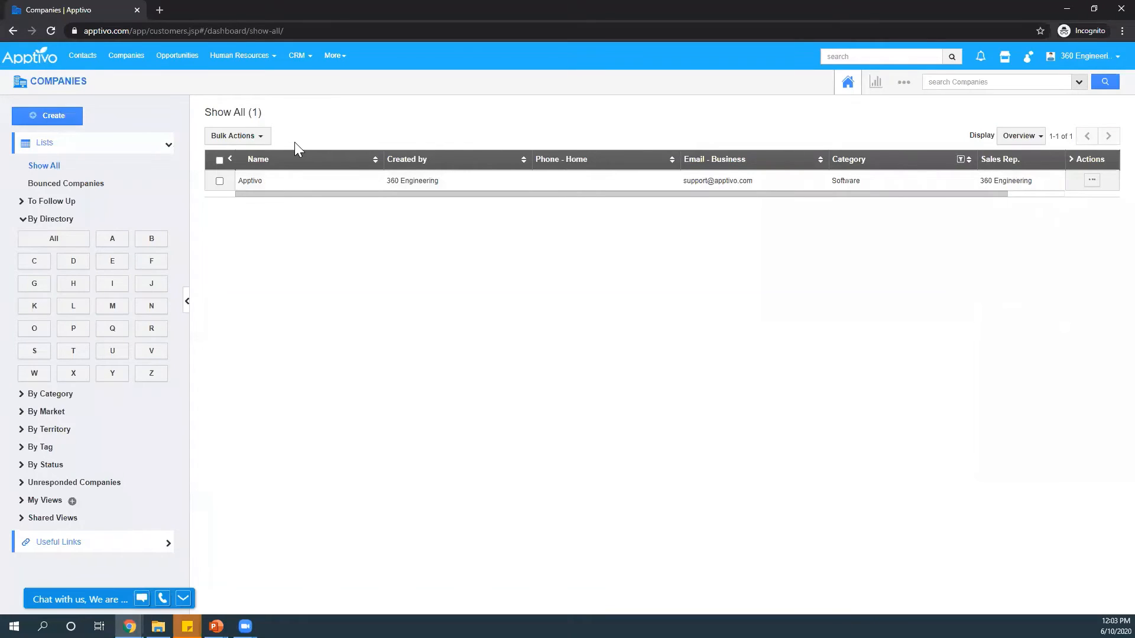
# Step: View the companies list in the Segmentation, Social Media, Contact Information and Business Information displays, and return it to Overview
pyautogui.click(1004, 137)
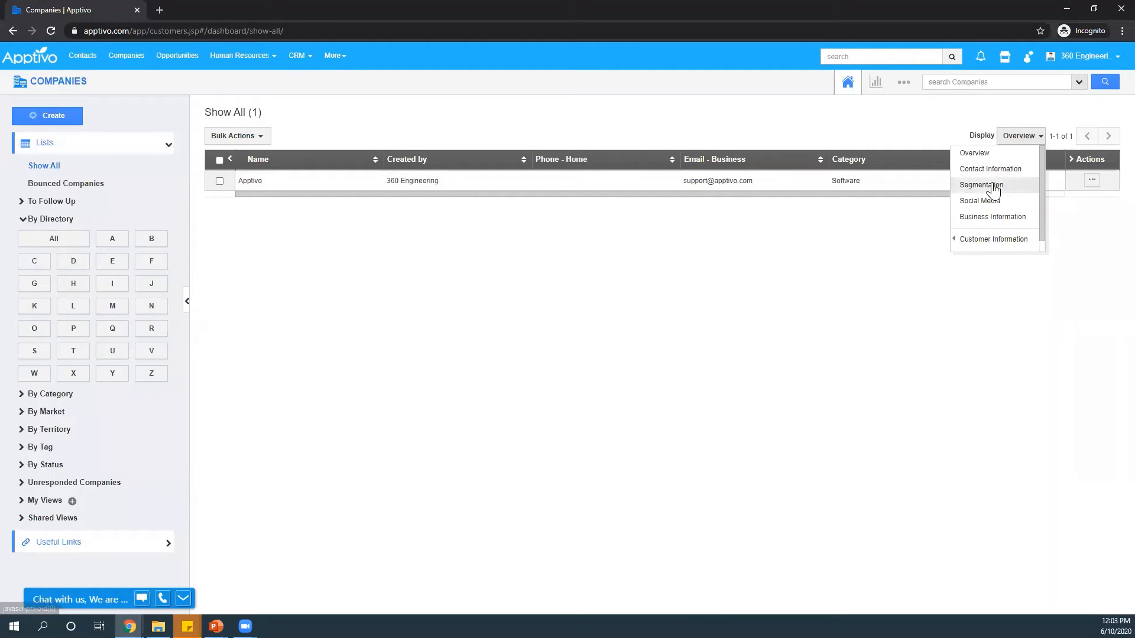
pyautogui.click(995, 185)
pyautogui.click(1013, 145)
pyautogui.click(989, 202)
pyautogui.click(1008, 139)
pyautogui.click(991, 171)
pyautogui.click(1001, 140)
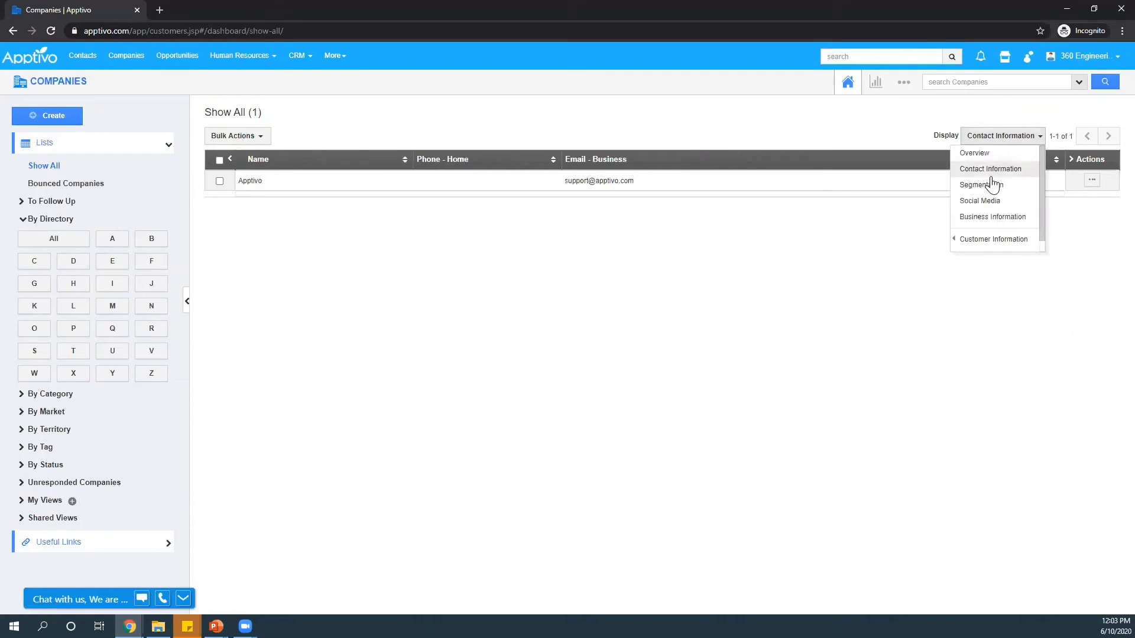
pyautogui.click(992, 217)
pyautogui.click(991, 139)
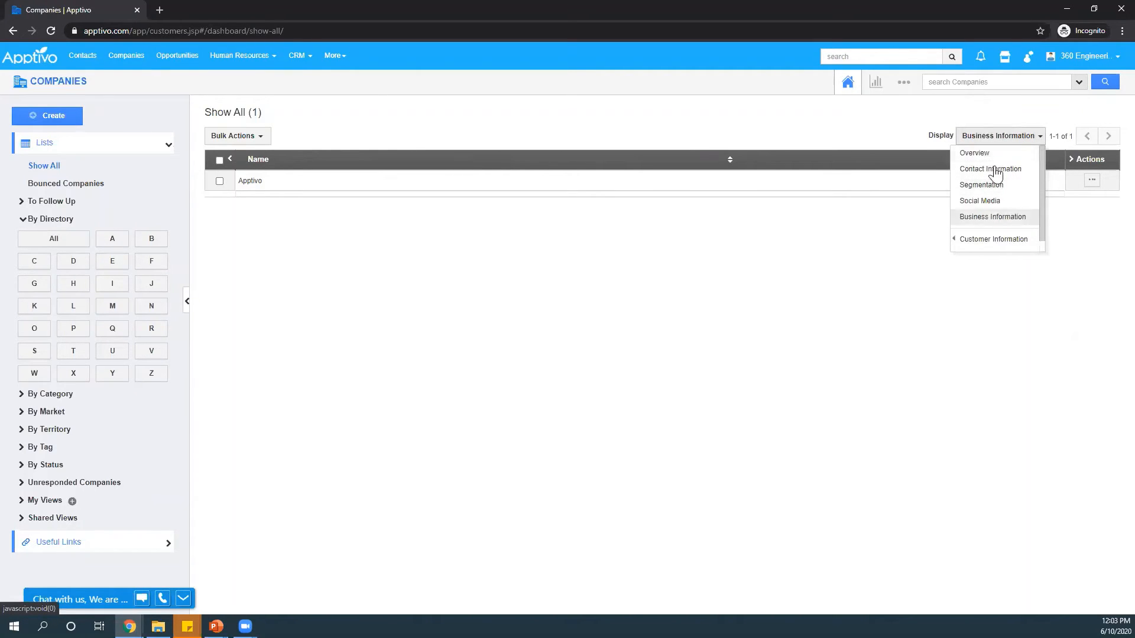
pyautogui.click(995, 153)
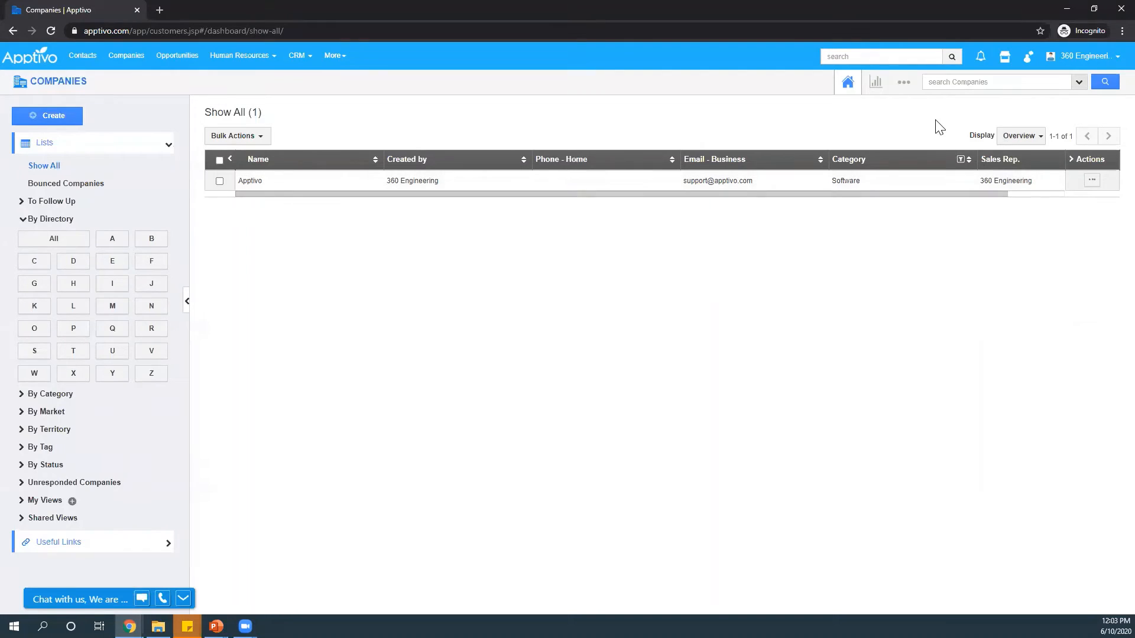
# Step: Open the web list layouts in the Companies app's customization settings
pyautogui.click(904, 82)
pyautogui.click(880, 121)
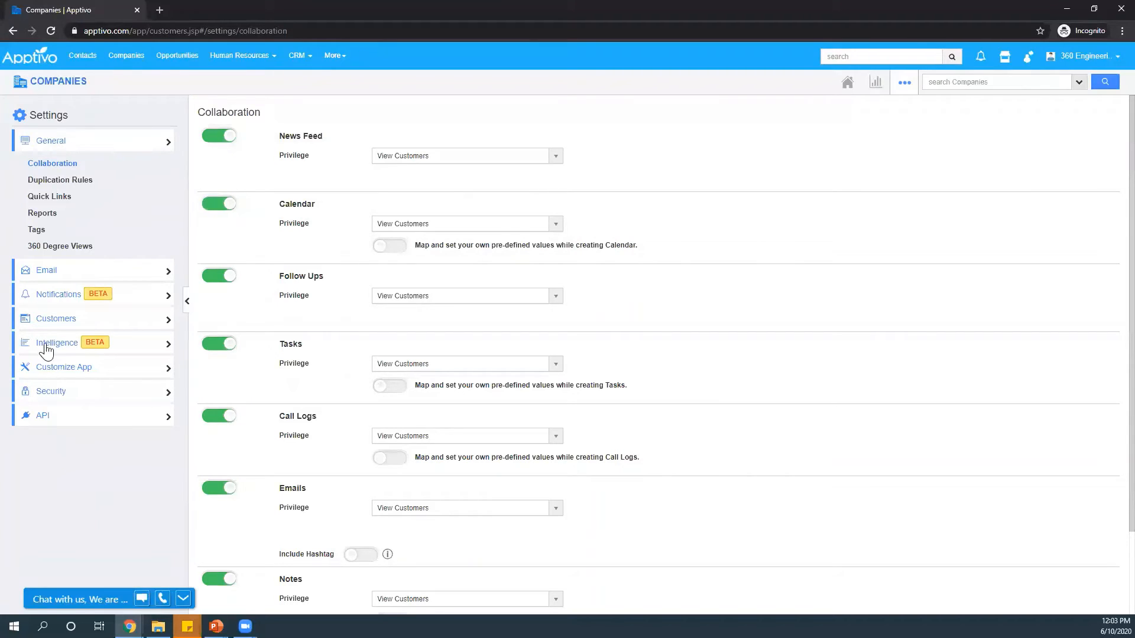
pyautogui.click(49, 372)
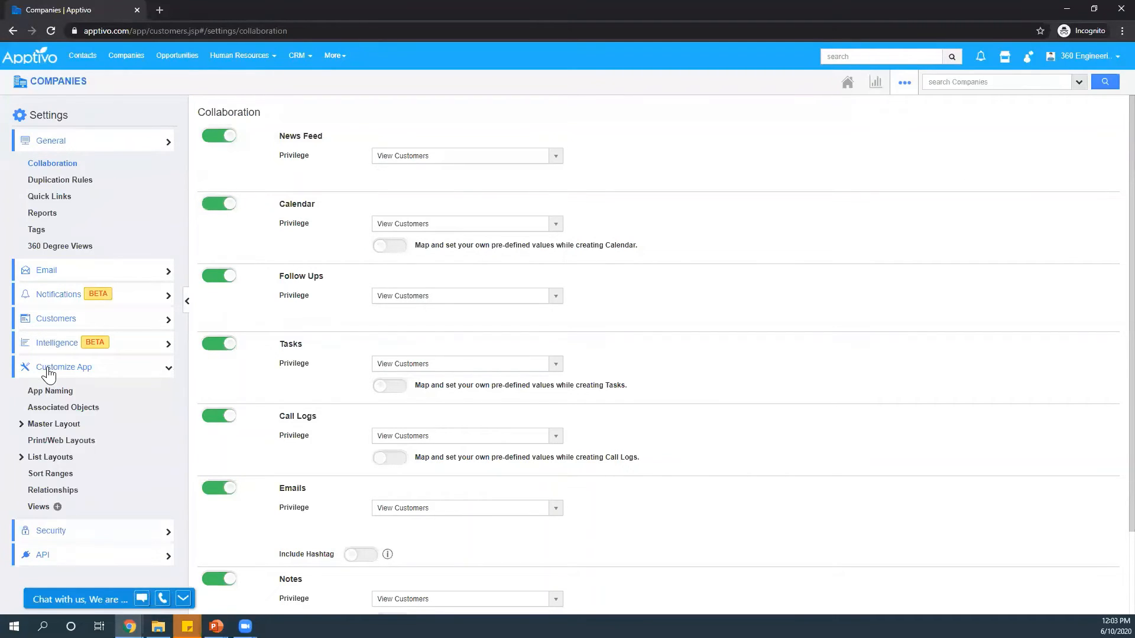
pyautogui.click(33, 458)
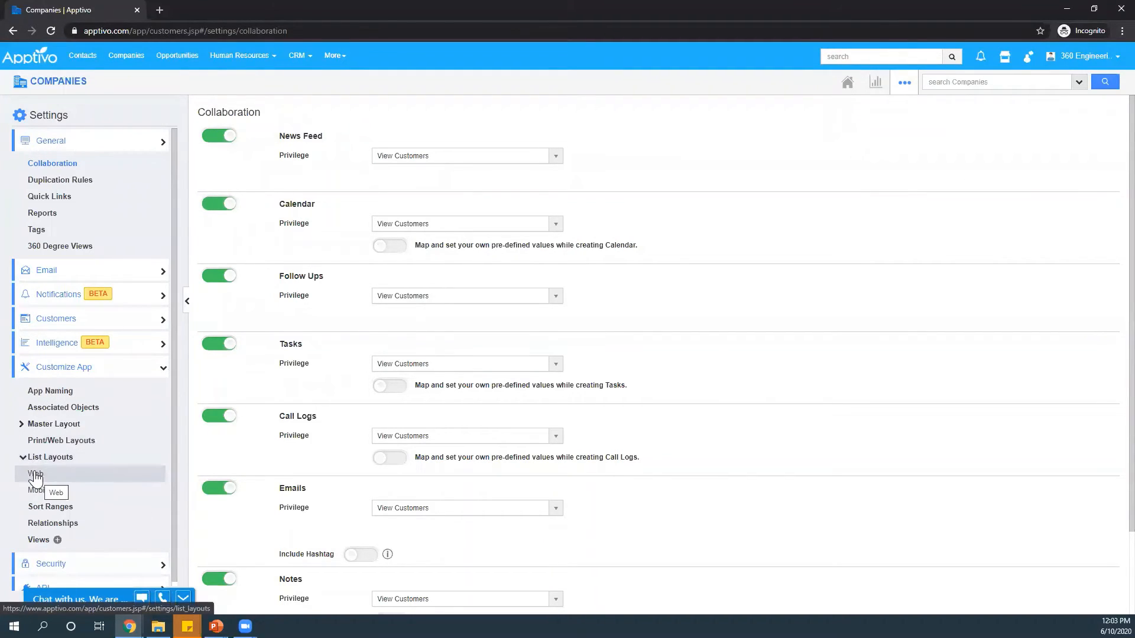
pyautogui.click(35, 474)
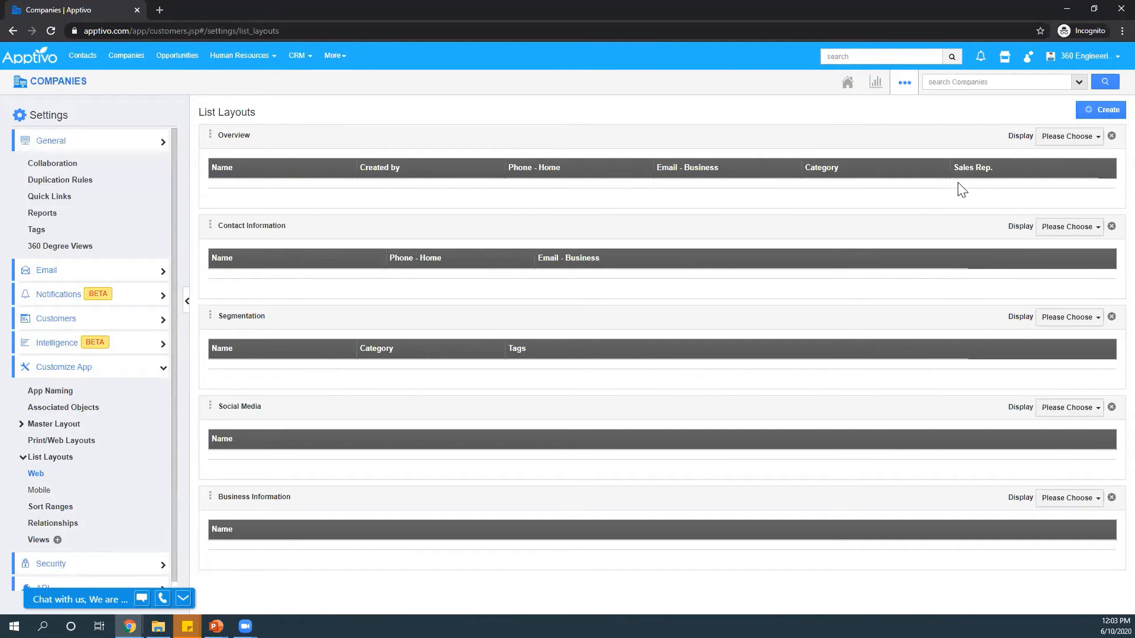
# Step: Examine the Customer Information and System Info columns available for the Overview list layout, including the address and communication fields
pyautogui.click(1051, 149)
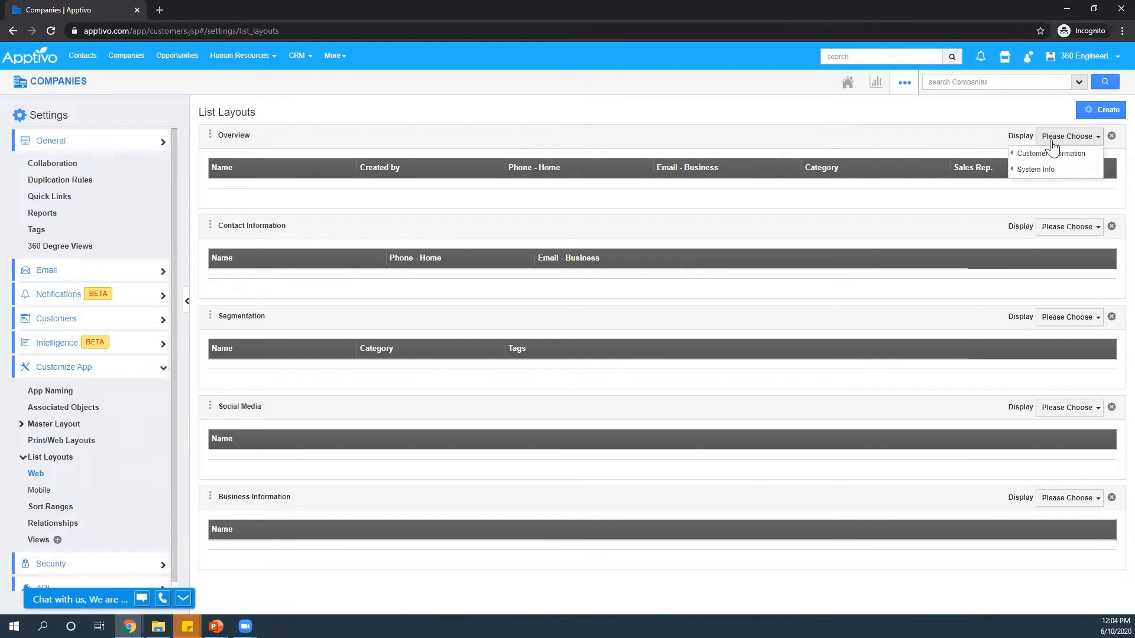
pyautogui.click(951, 138)
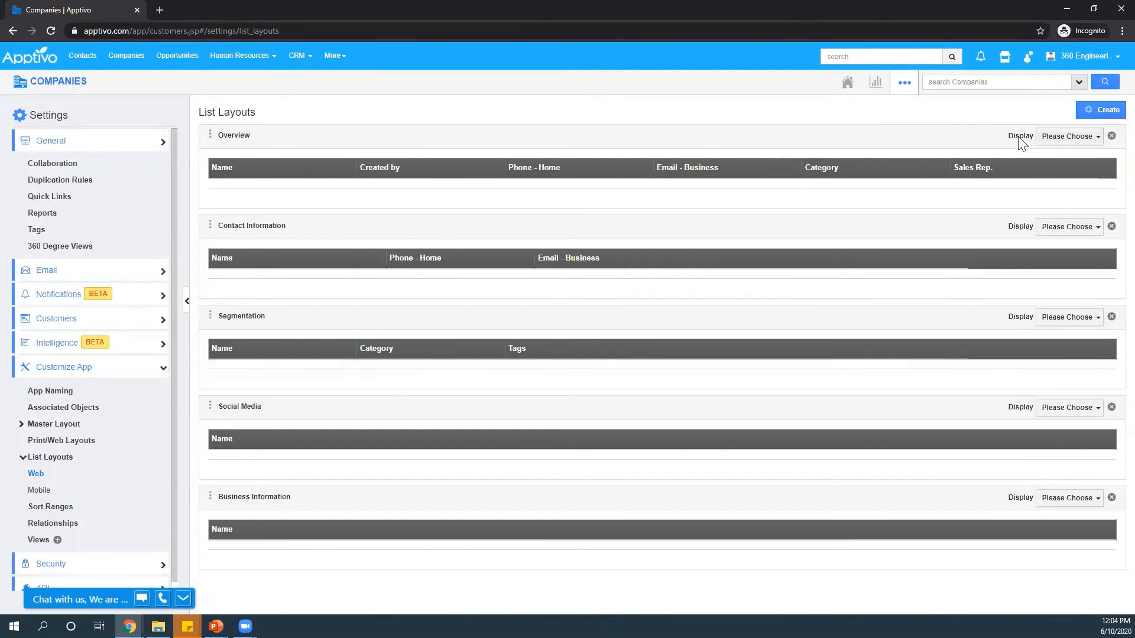
pyautogui.click(1056, 141)
pyautogui.moveTo(1049, 159)
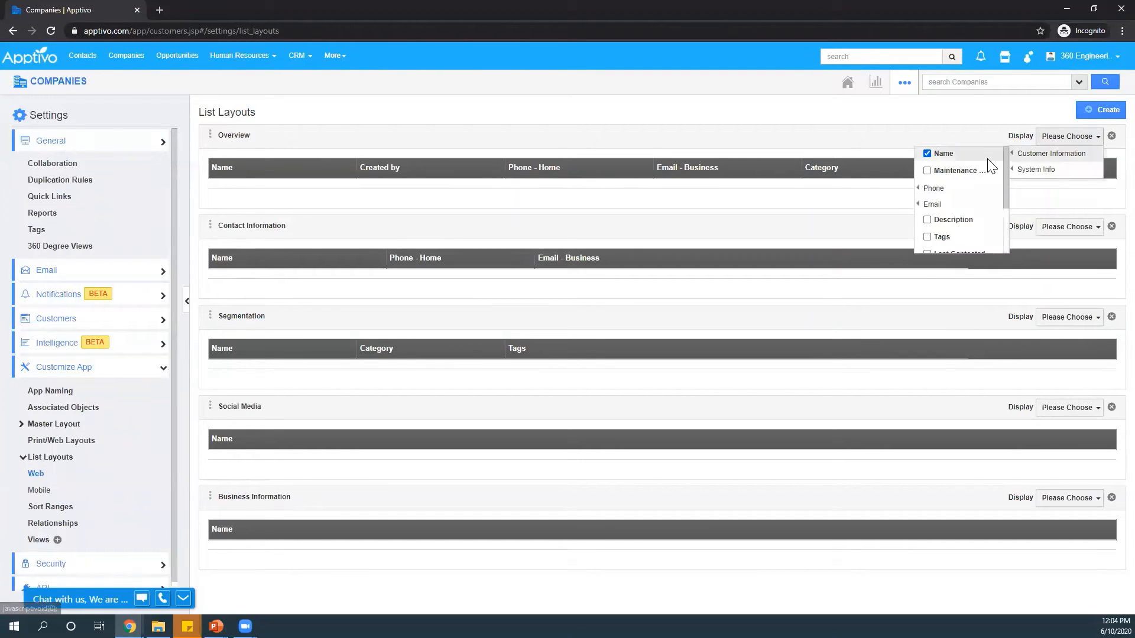
pyautogui.scroll(-3, 987, 177)
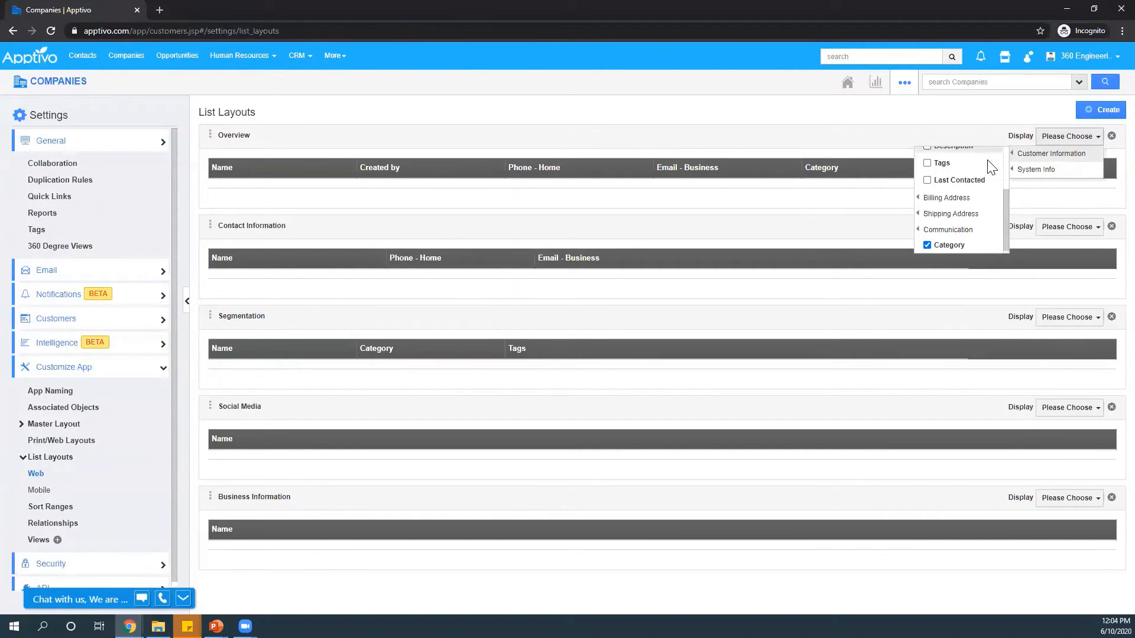
pyautogui.moveTo(981, 202)
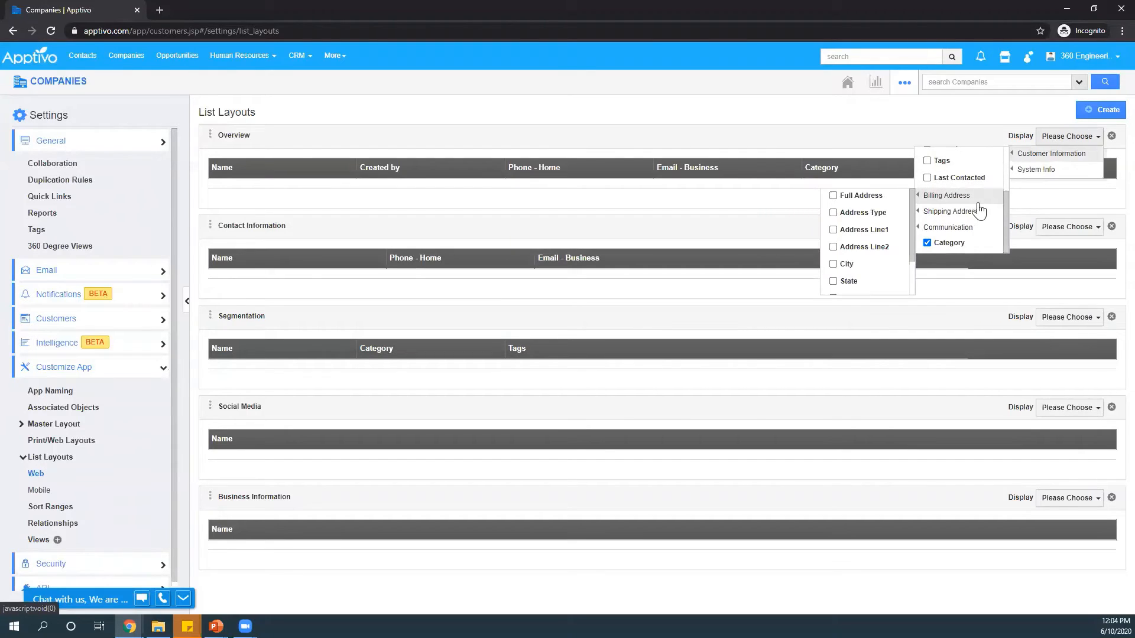
pyautogui.scroll(1, 979, 211)
pyautogui.scroll(-1, 978, 212)
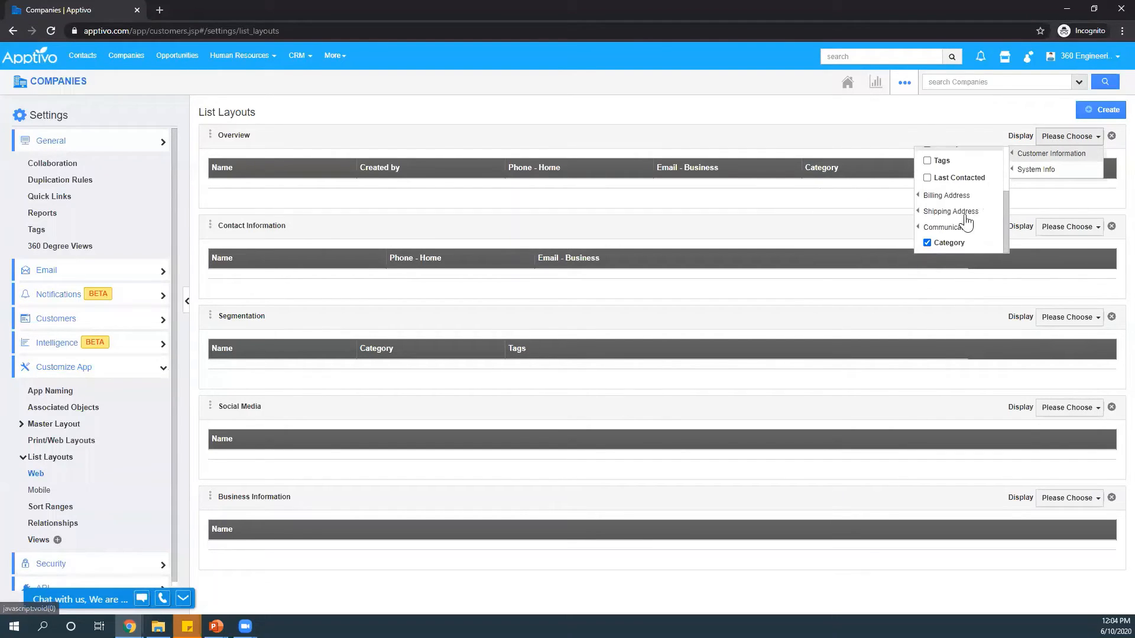
pyautogui.moveTo(954, 228)
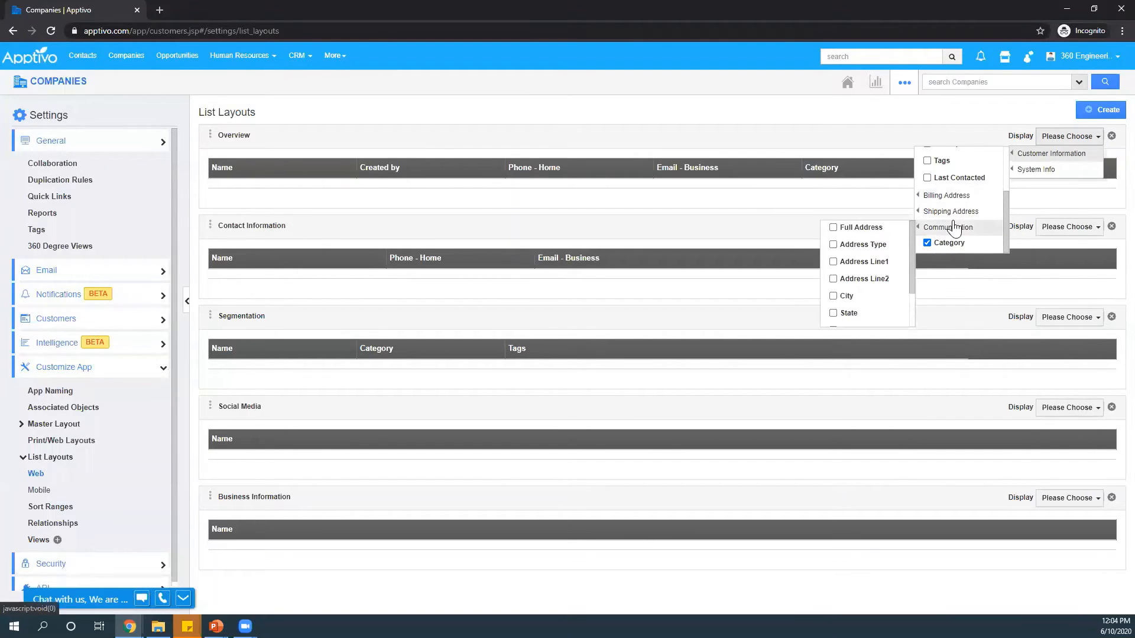
pyautogui.scroll(3, 945, 219)
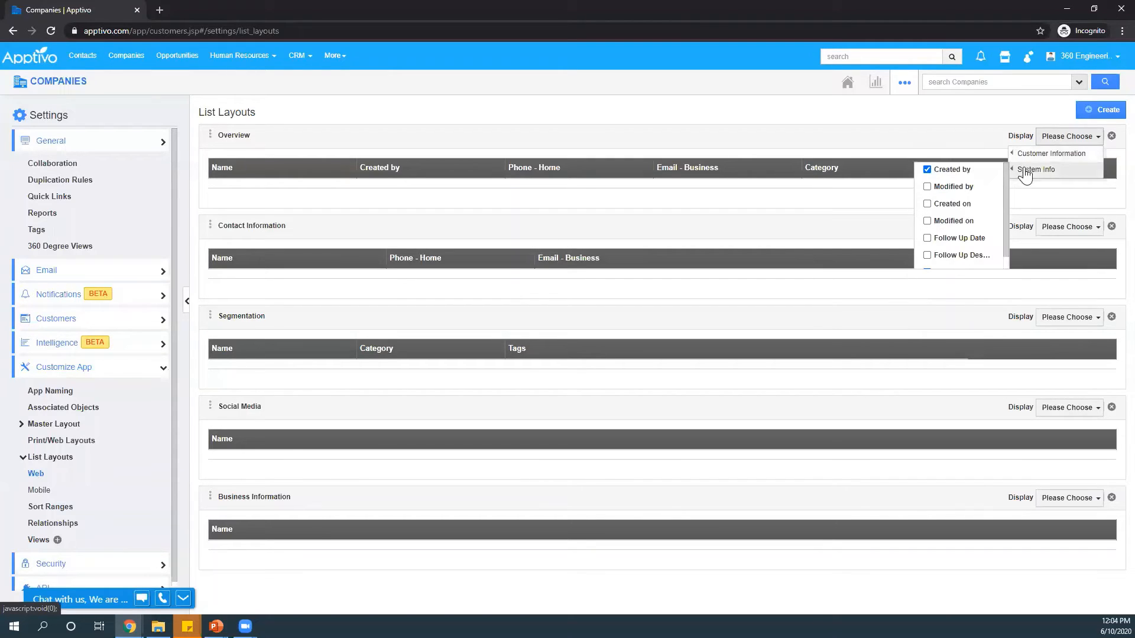
# Step: Remove the Created by, Sales Rep. and Category columns from the Overview list layout
pyautogui.click(946, 170)
pyautogui.scroll(-1, 952, 236)
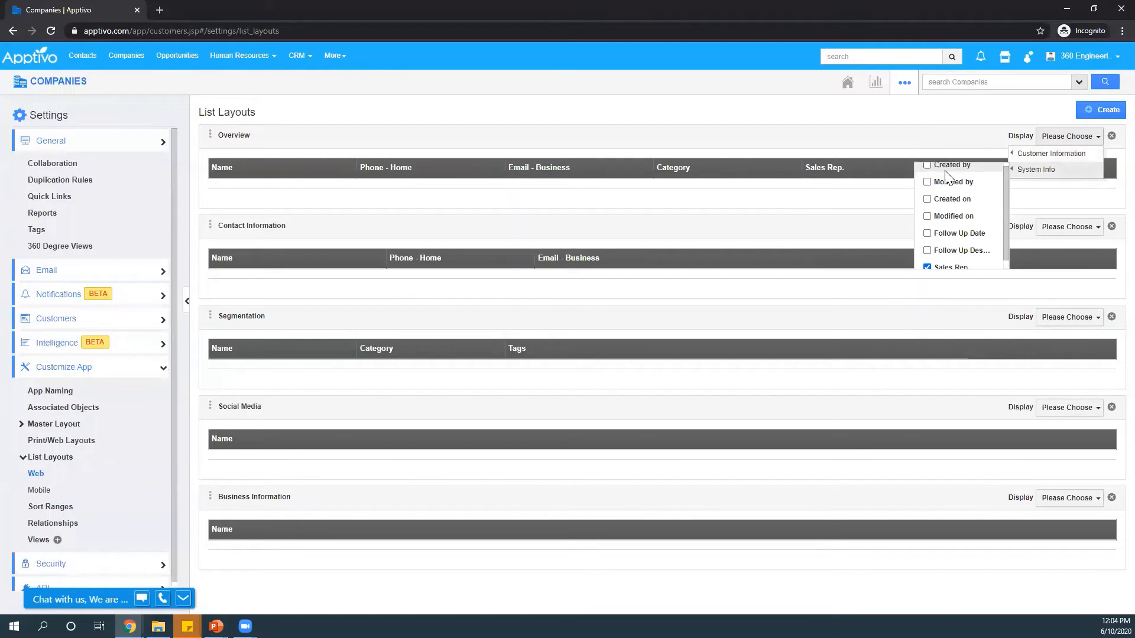
pyautogui.click(955, 260)
pyautogui.moveTo(1031, 154)
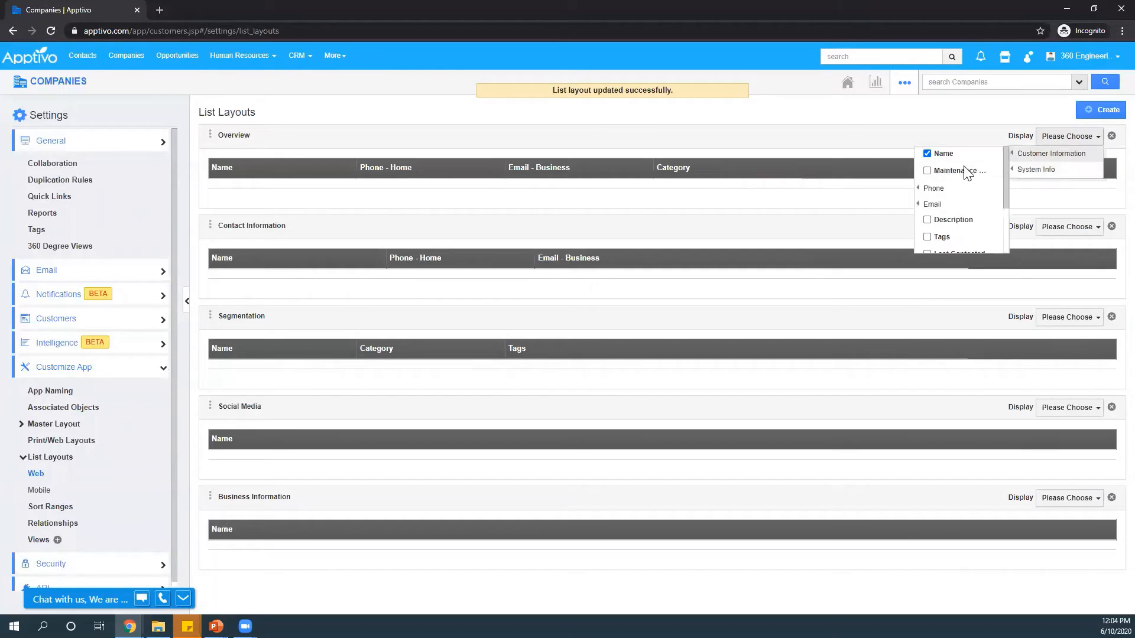
pyautogui.scroll(-2, 957, 179)
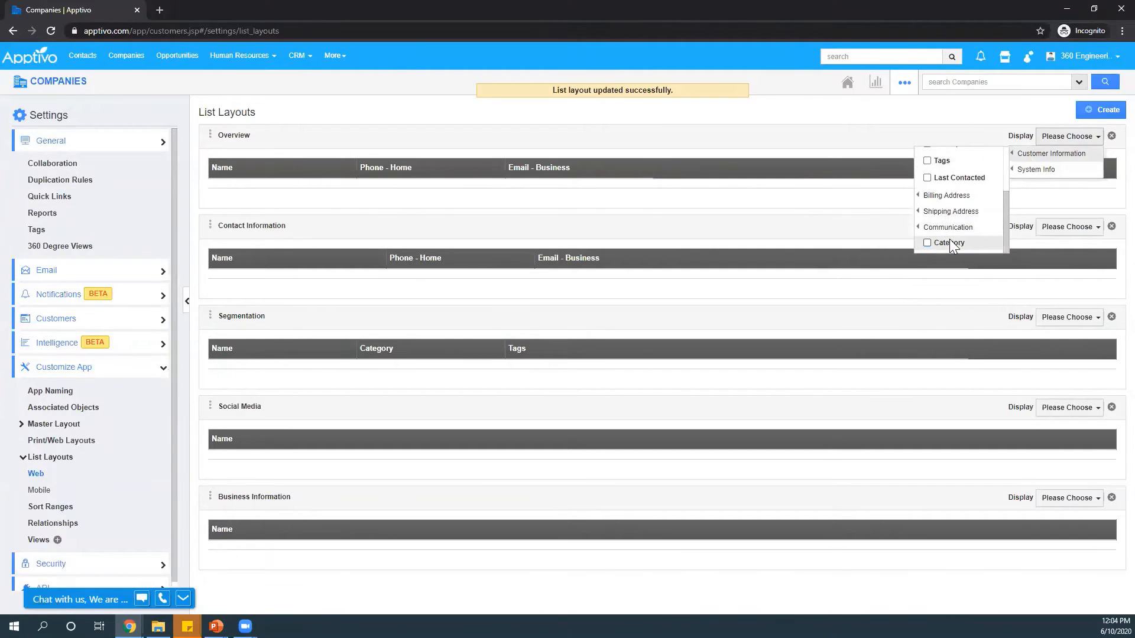
# Step: Add the billing Full Address, Business phone and Maintenance Contract Expiry columns to the Overview list layout
pyautogui.moveTo(946, 196)
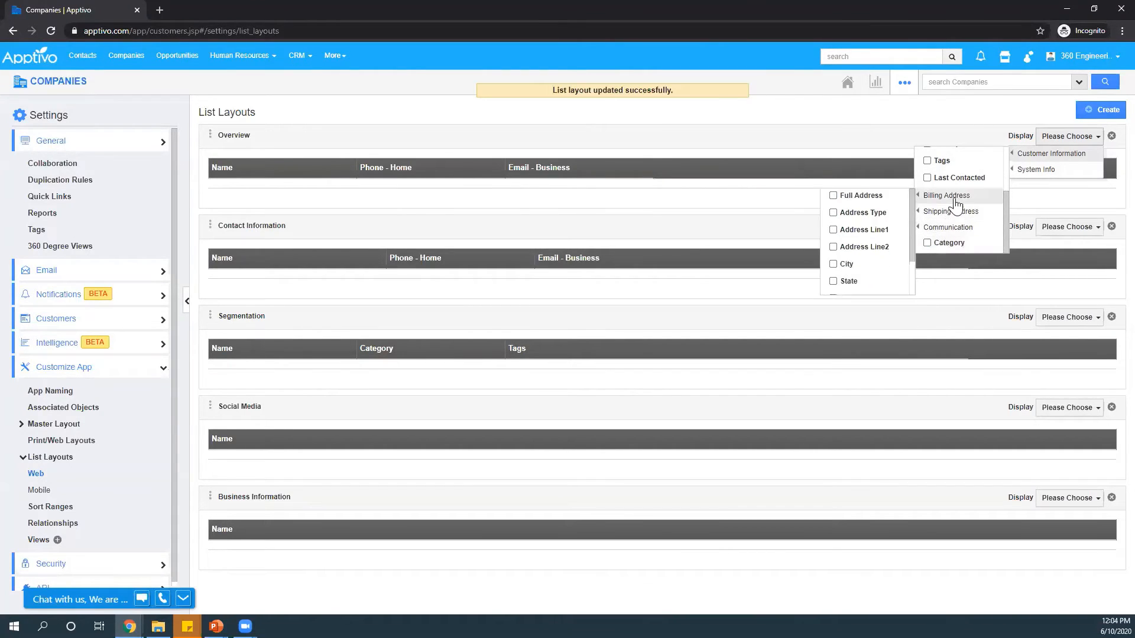
pyautogui.click(871, 198)
pyautogui.scroll(2, 978, 207)
pyautogui.moveTo(932, 171)
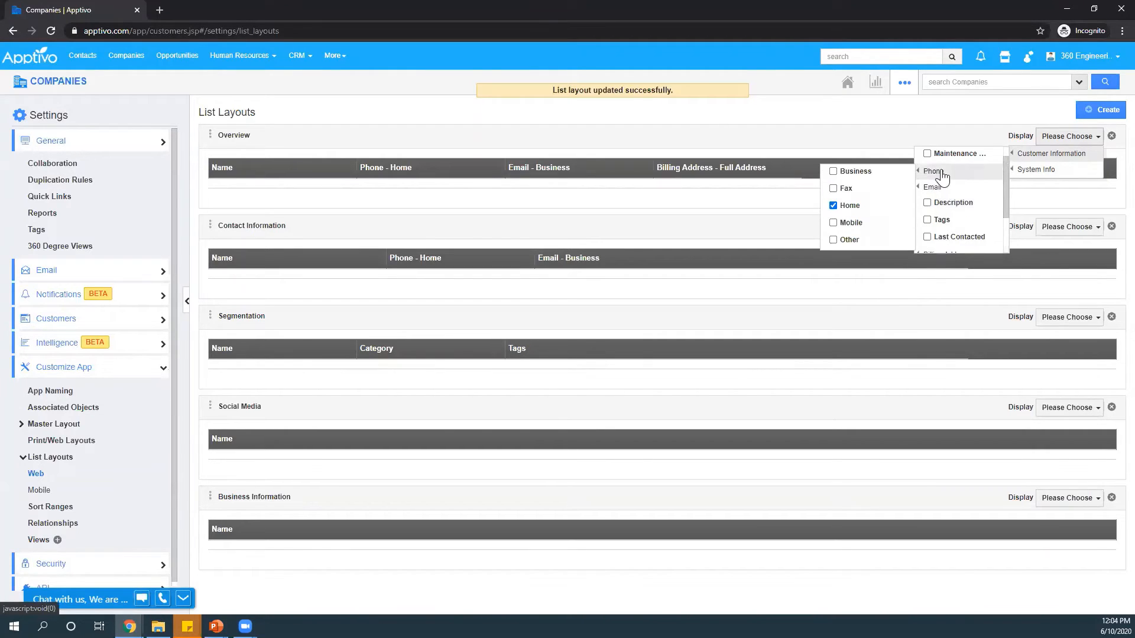
pyautogui.click(861, 174)
pyautogui.scroll(1, 964, 194)
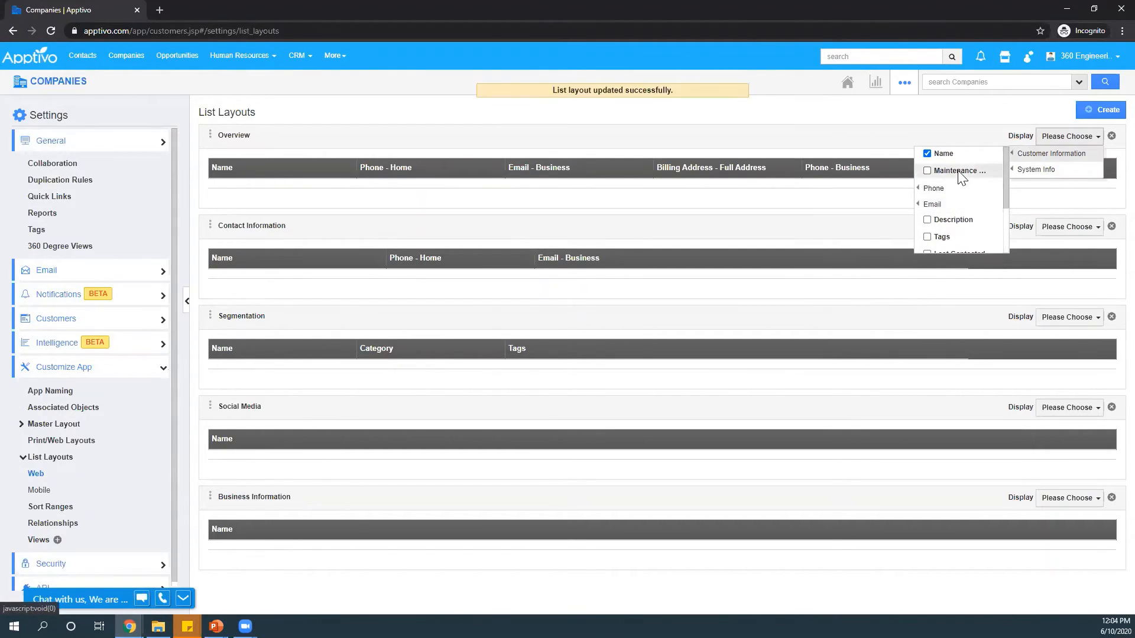
pyautogui.click(958, 172)
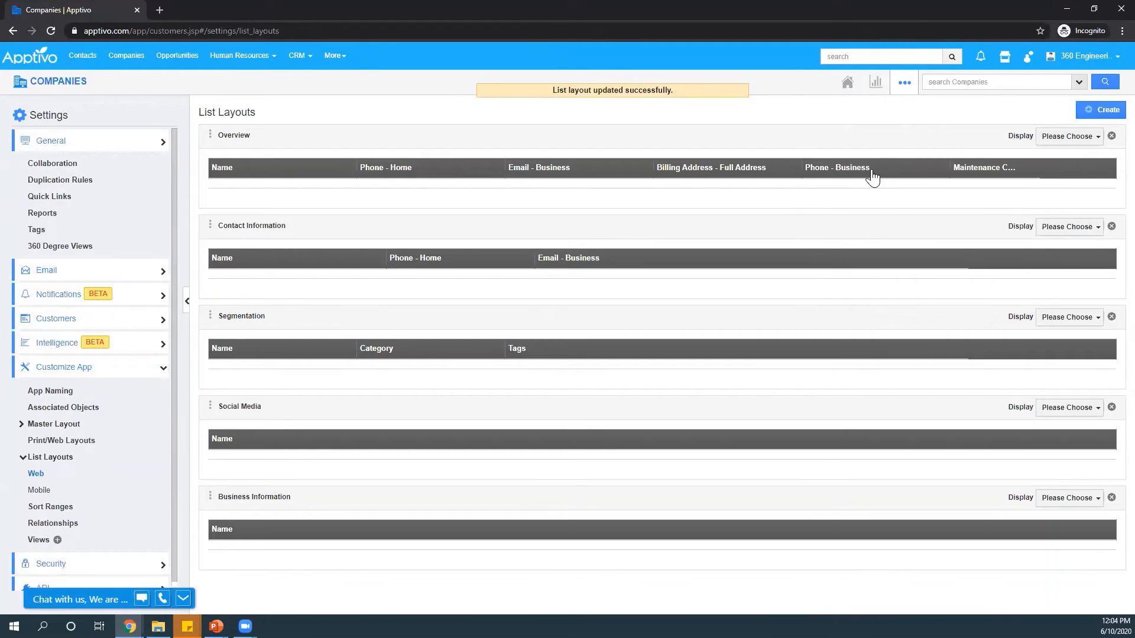
# Step: Narrow the Phone - Business, Billing Address, Email - Business and Phone - Home columns in the Overview list layout
pyautogui.moveTo(942, 168); pyautogui.dragTo(907, 169)
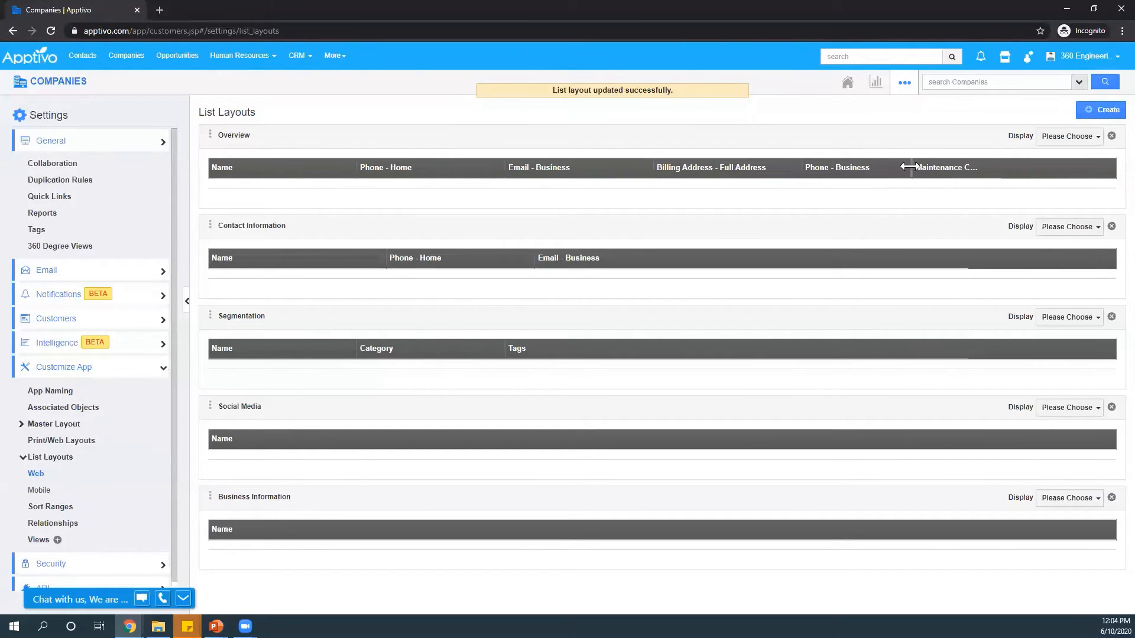
pyautogui.moveTo(800, 169)
pyautogui.mouseDown()
pyautogui.moveTo(780, 173)
pyautogui.moveTo(792, 171)
pyautogui.mouseUp()
pyautogui.moveTo(654, 174); pyautogui.dragTo(601, 177)
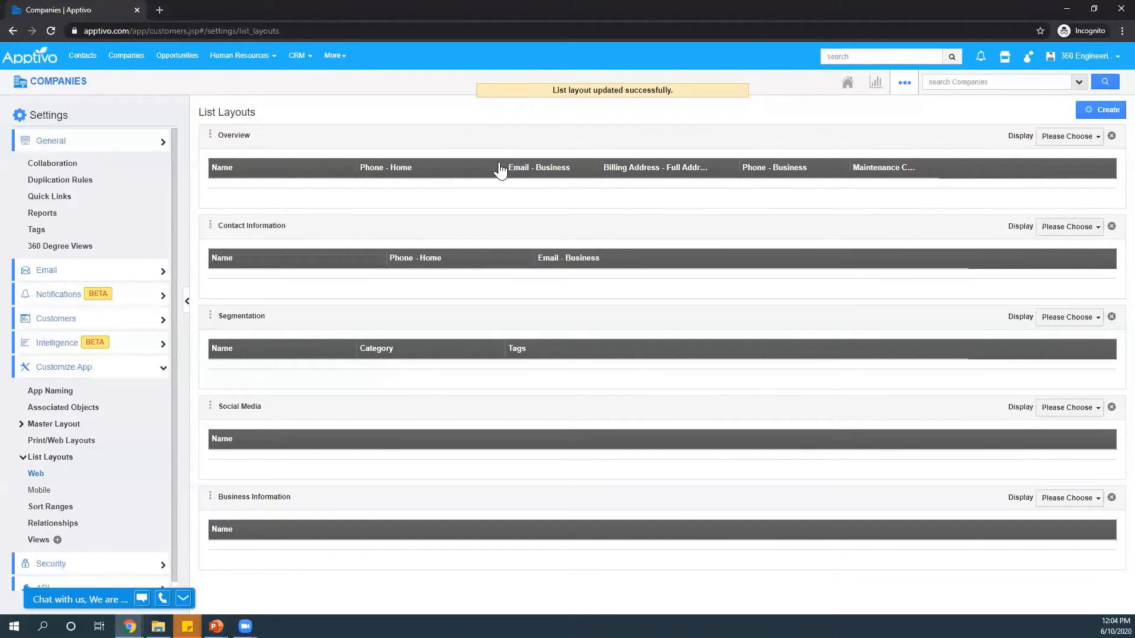
pyautogui.moveTo(503, 174); pyautogui.dragTo(464, 171)
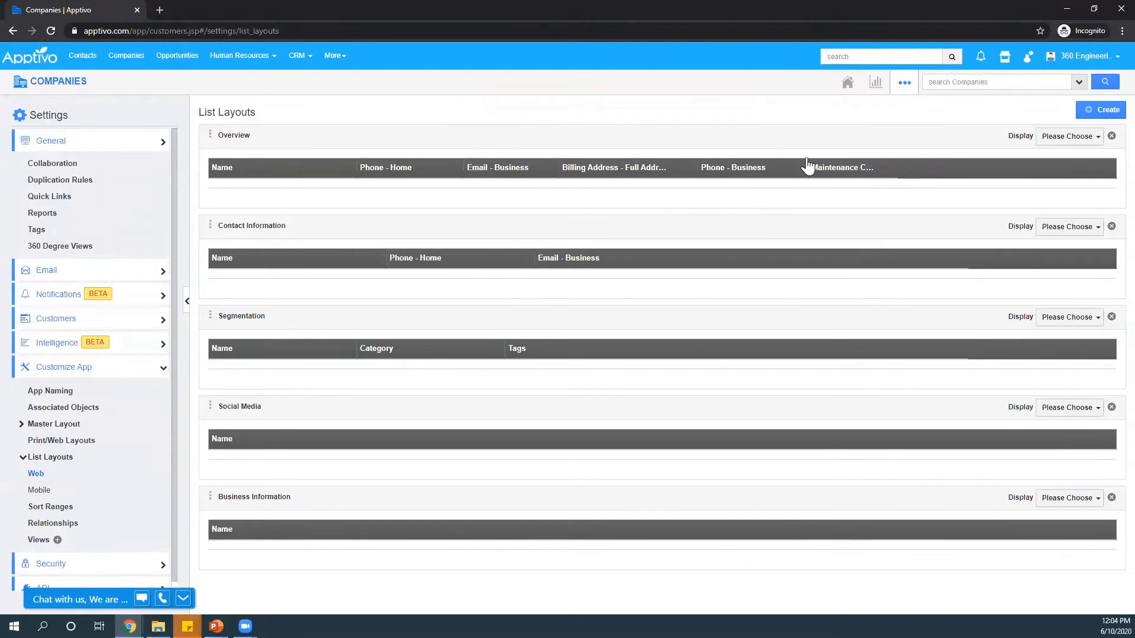
# Step: Check the companies list in the Overview display, review the Apptivo record's details, and close the record
pyautogui.click(69, 88)
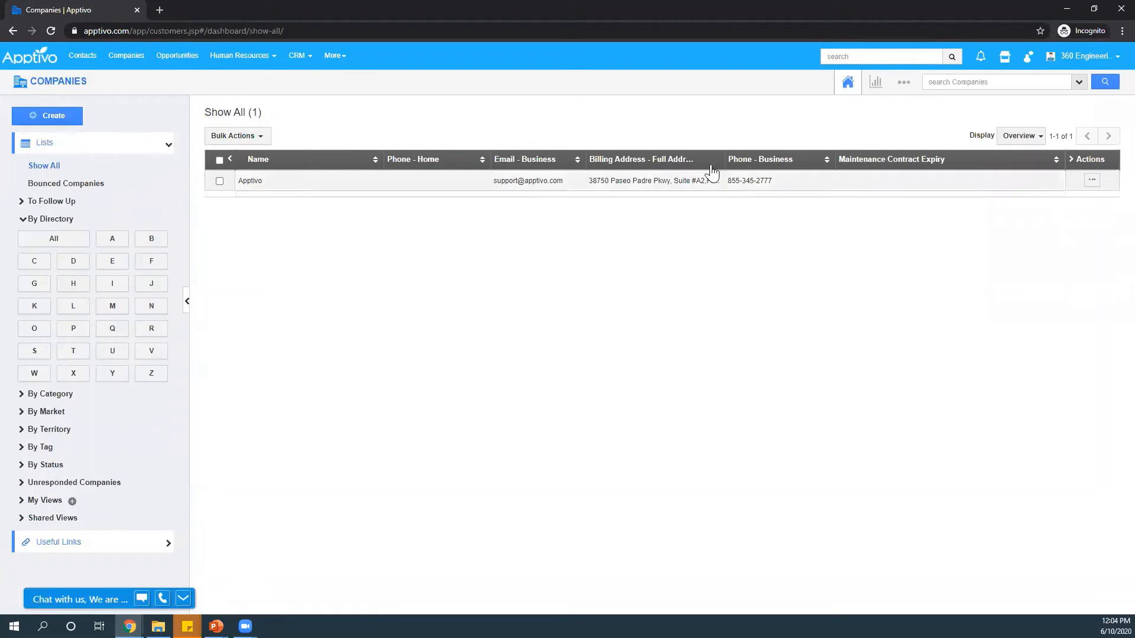
pyautogui.click(488, 192)
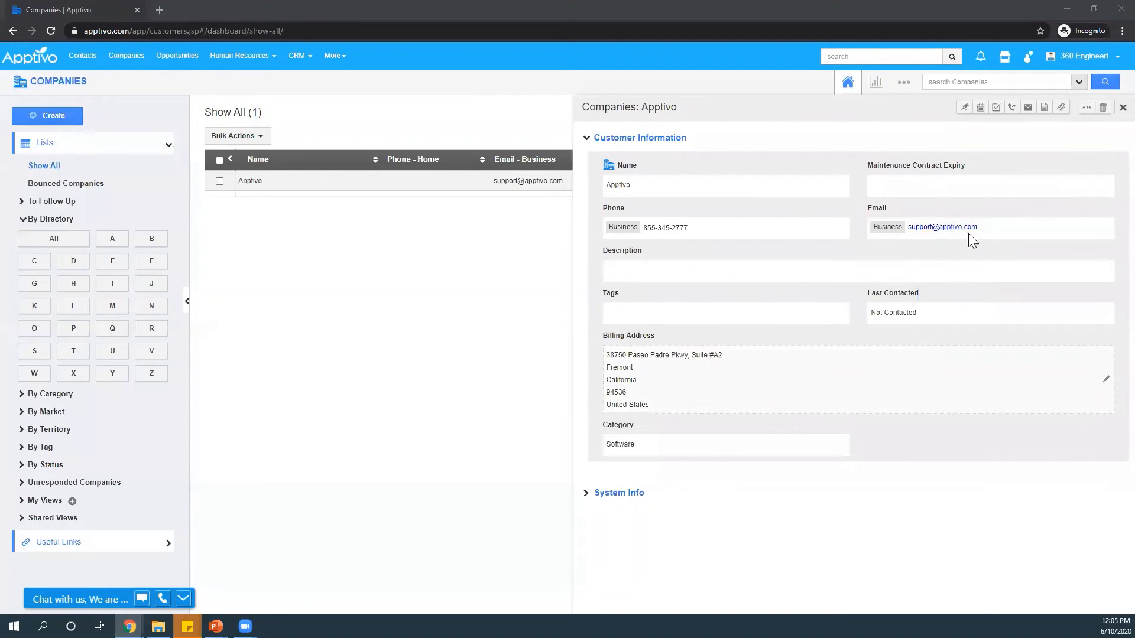
pyautogui.click(1122, 107)
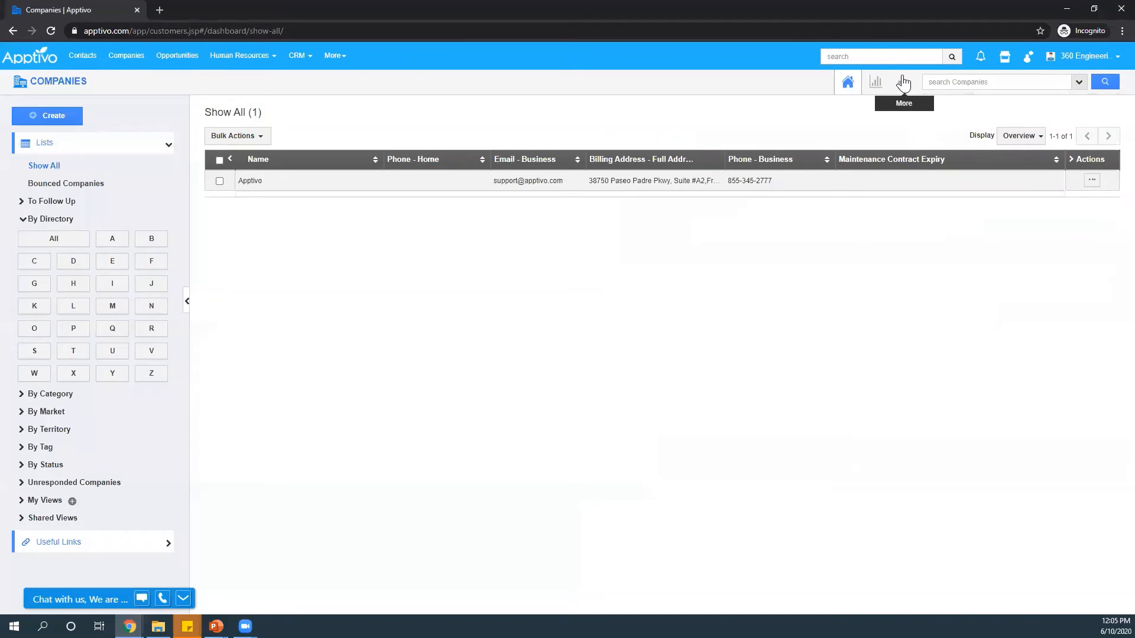
# Step: Open the Customers master layout and examine its attributes in the structure view with enable switches
pyautogui.click(904, 82)
pyautogui.click(888, 123)
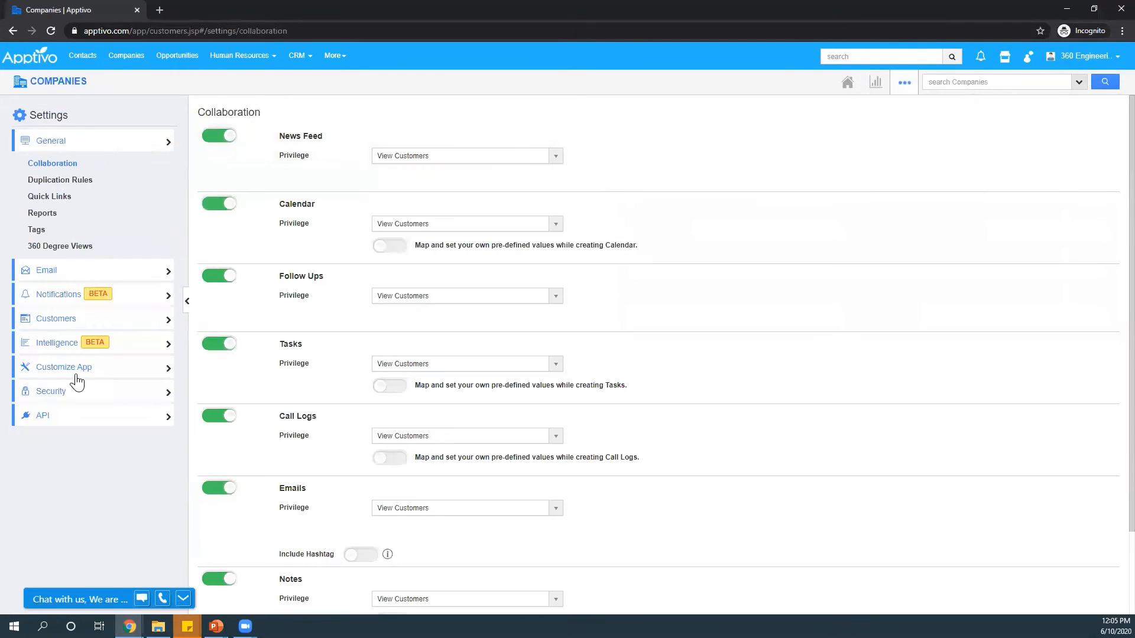
pyautogui.click(72, 374)
pyautogui.click(62, 424)
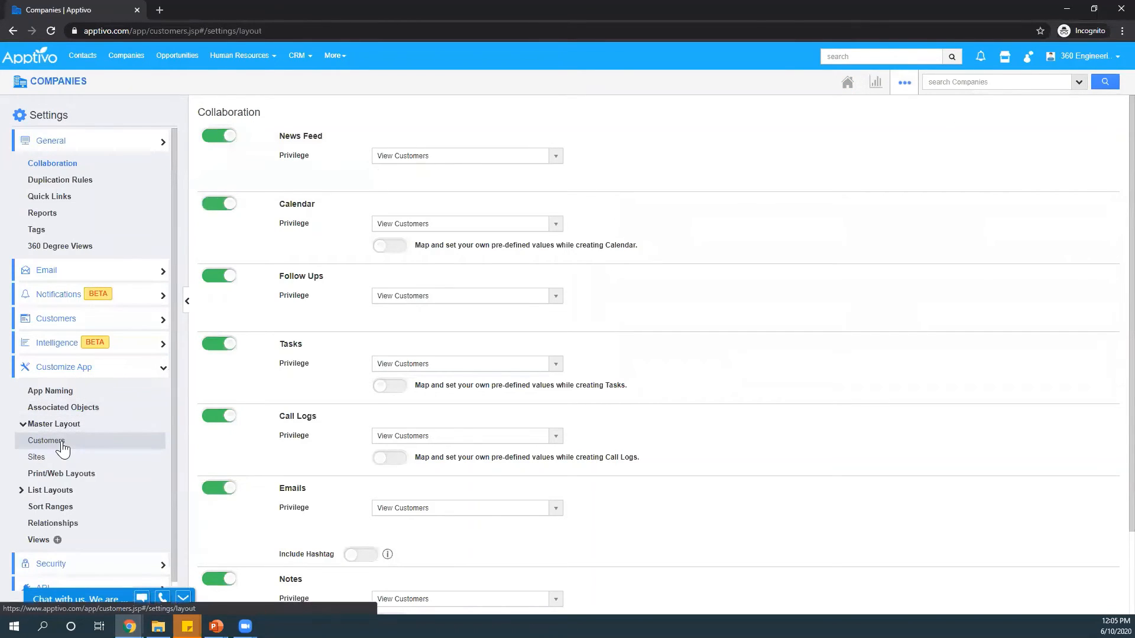
pyautogui.click(62, 446)
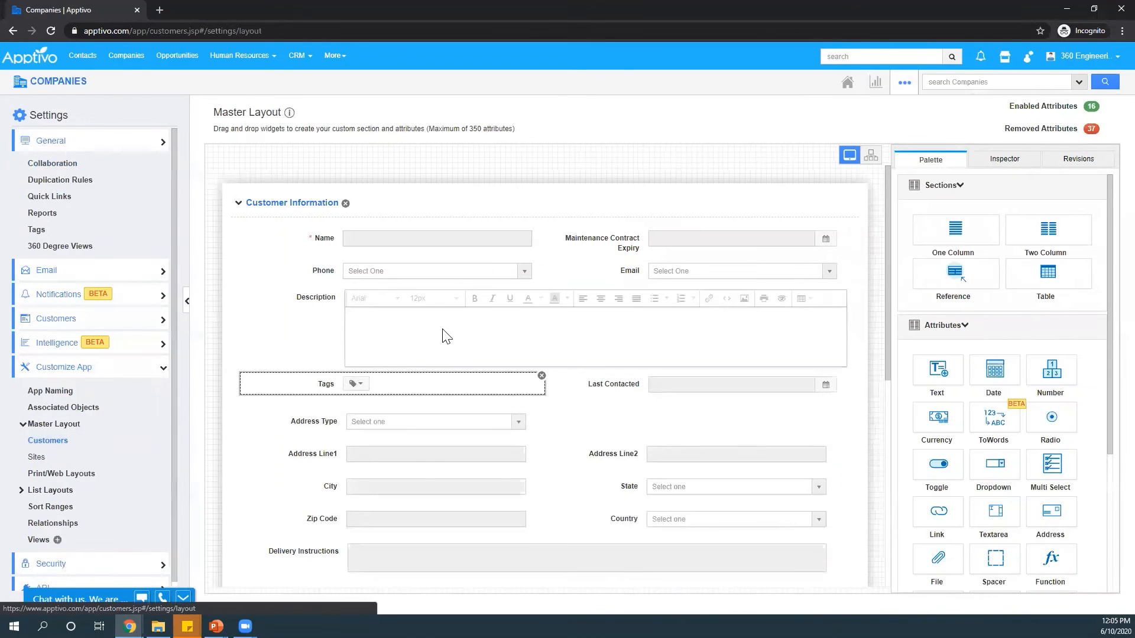
pyautogui.click(870, 158)
pyautogui.scroll(-2, 885, 194)
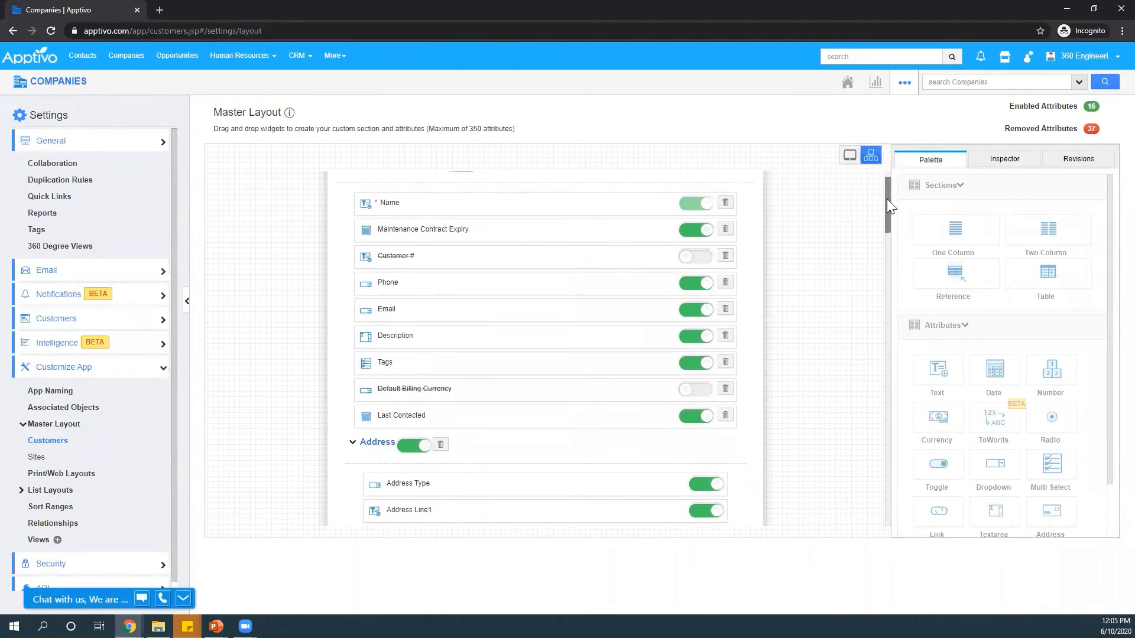
# Step: Try enabling and disabling the Customer # attribute, look over the remaining attributes, and discard the unsaved layout changes
pyautogui.click(686, 265)
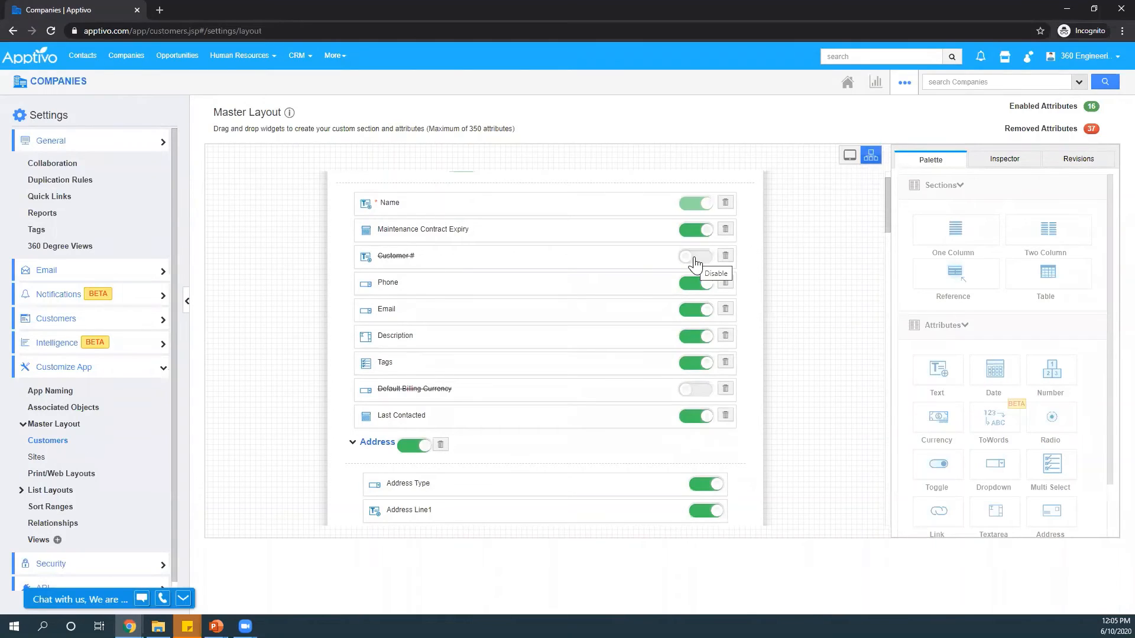
pyautogui.click(695, 260)
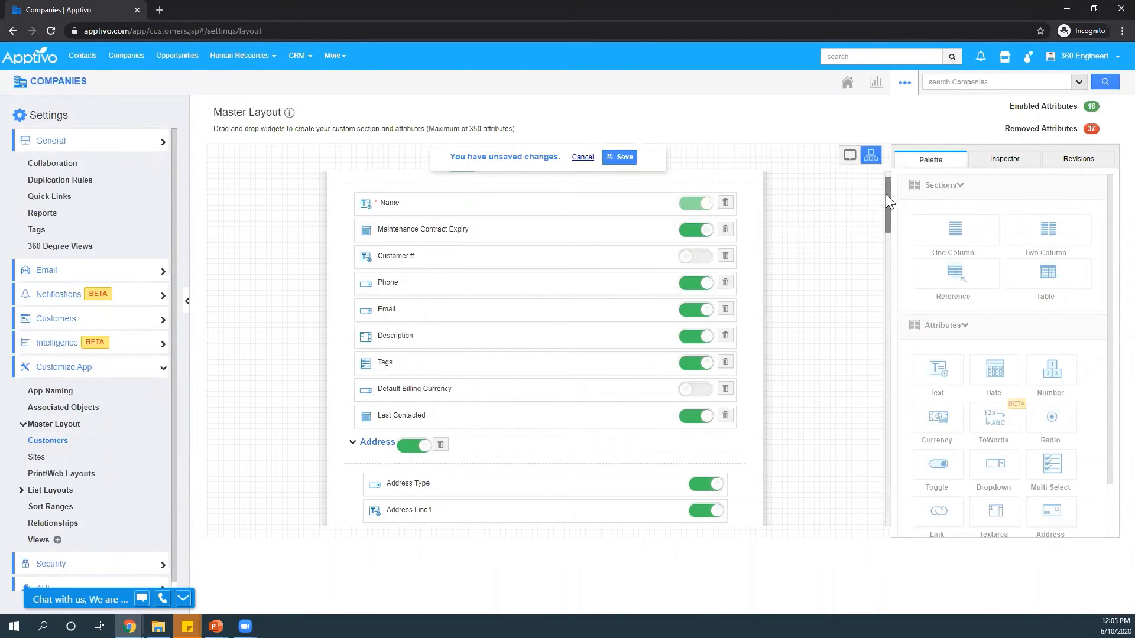
pyautogui.scroll(-6, 879, 264)
pyautogui.scroll(6, 879, 328)
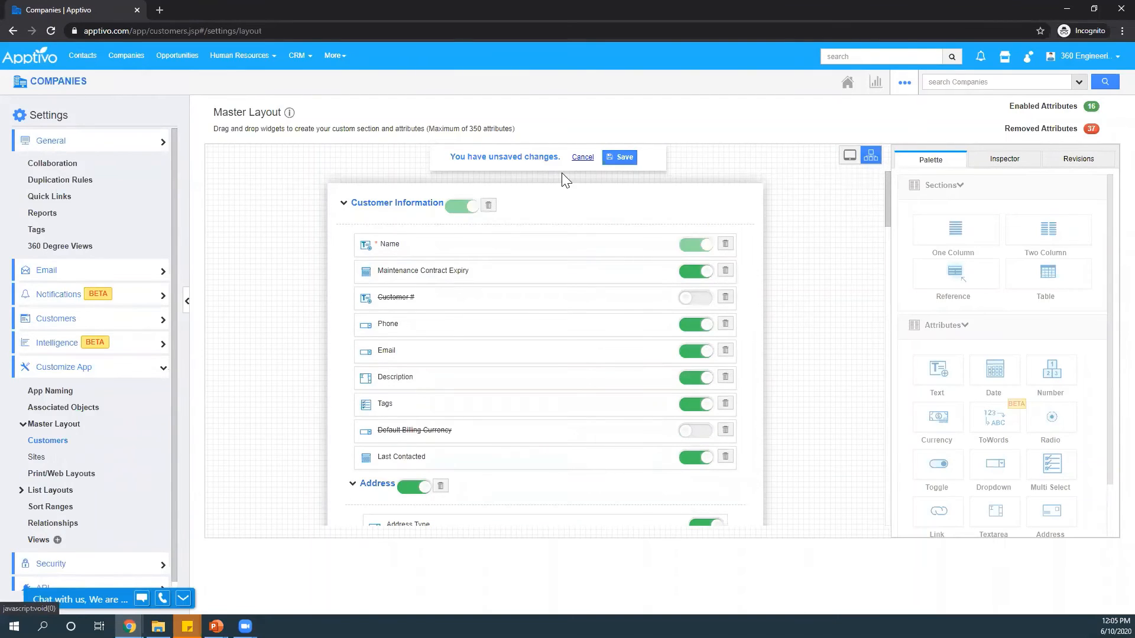
pyautogui.click(583, 157)
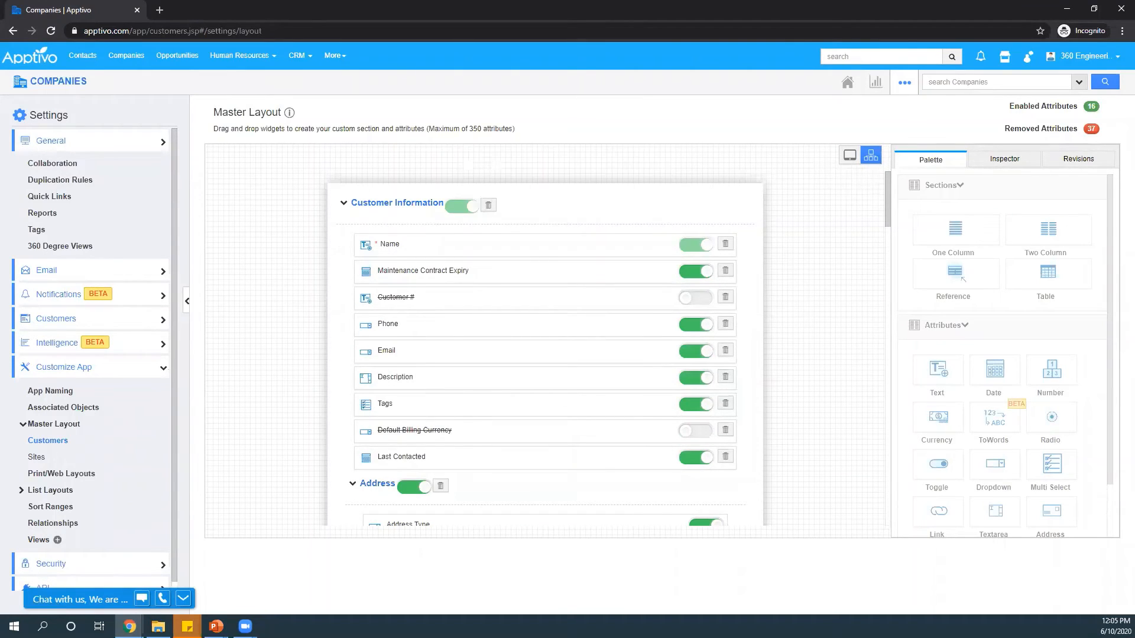
# Step: Leave the master layout for the companies list and open the Views settings for customizing the app
pyautogui.click(76, 85)
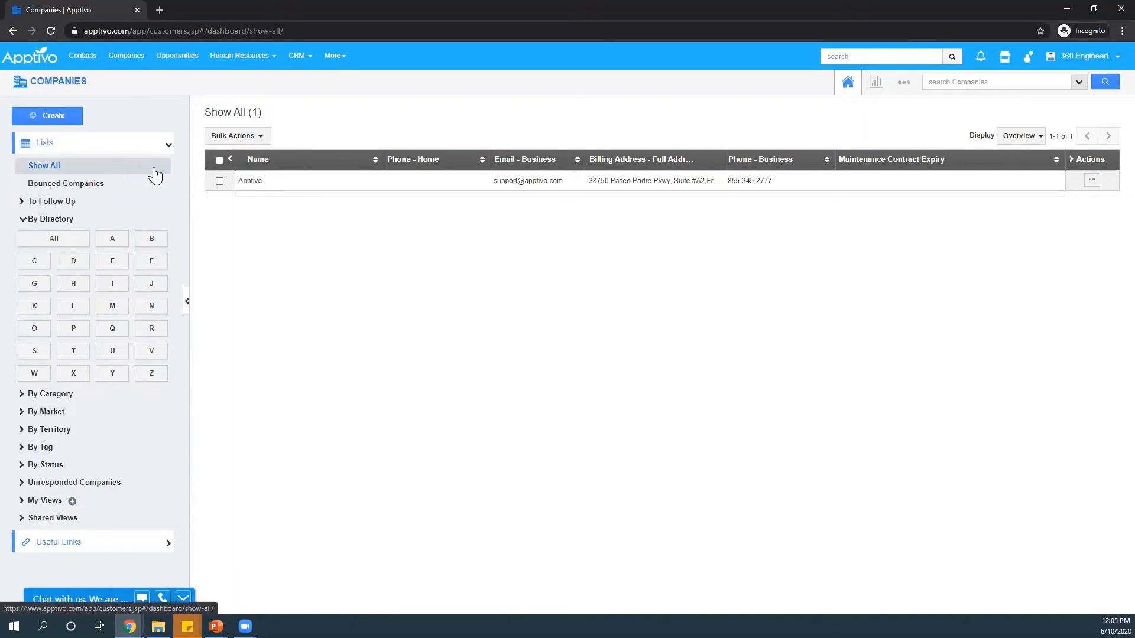
pyautogui.click(903, 82)
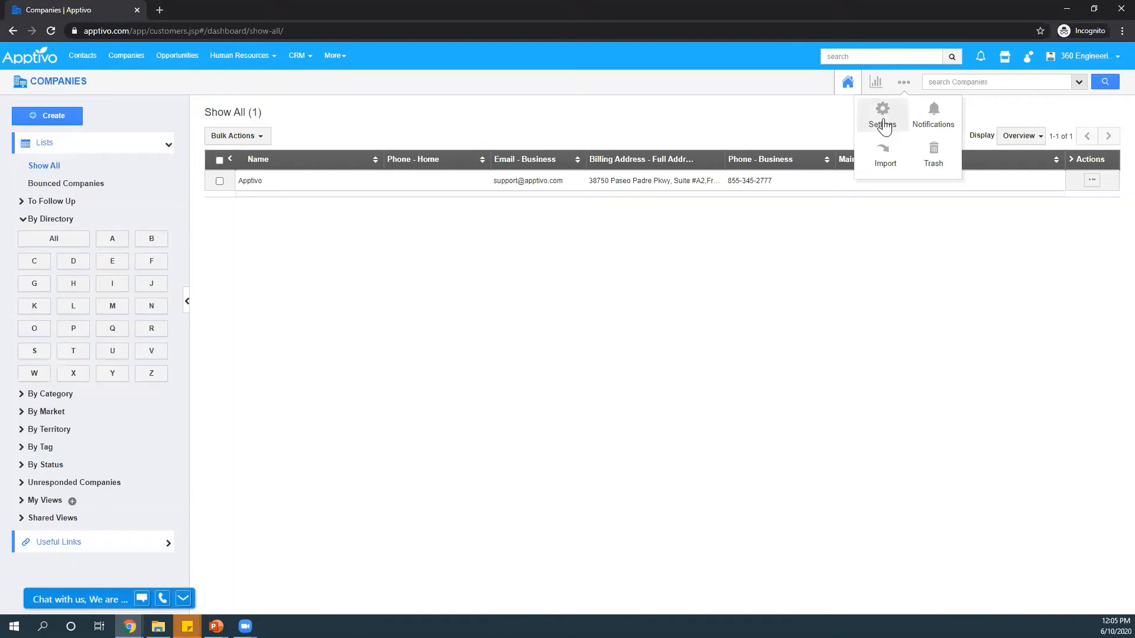
pyautogui.click(882, 123)
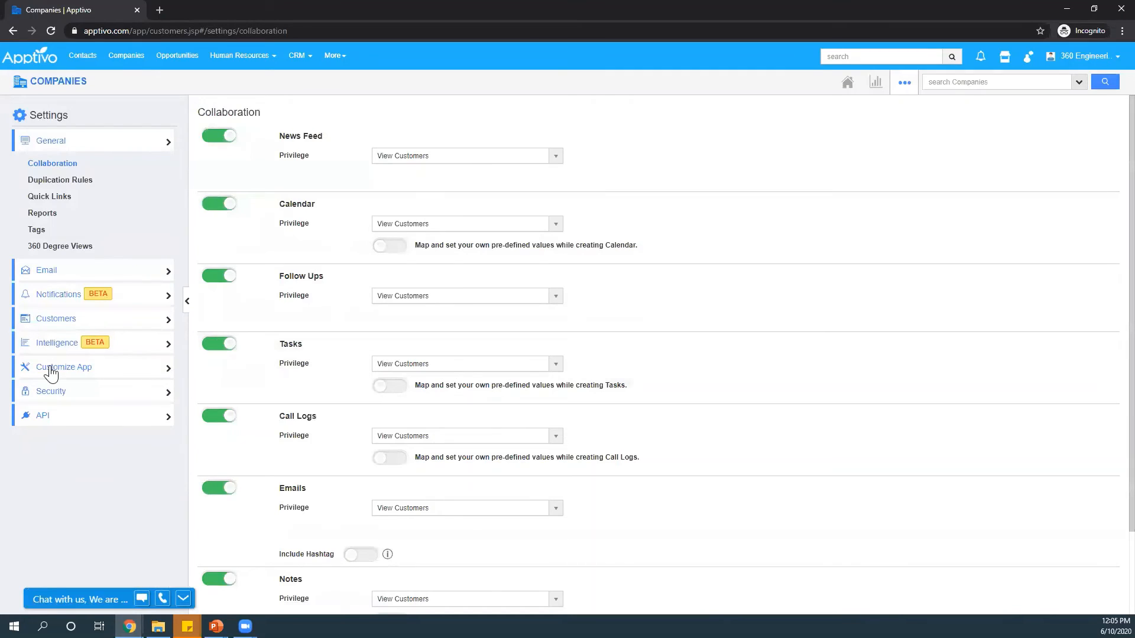
pyautogui.click(52, 368)
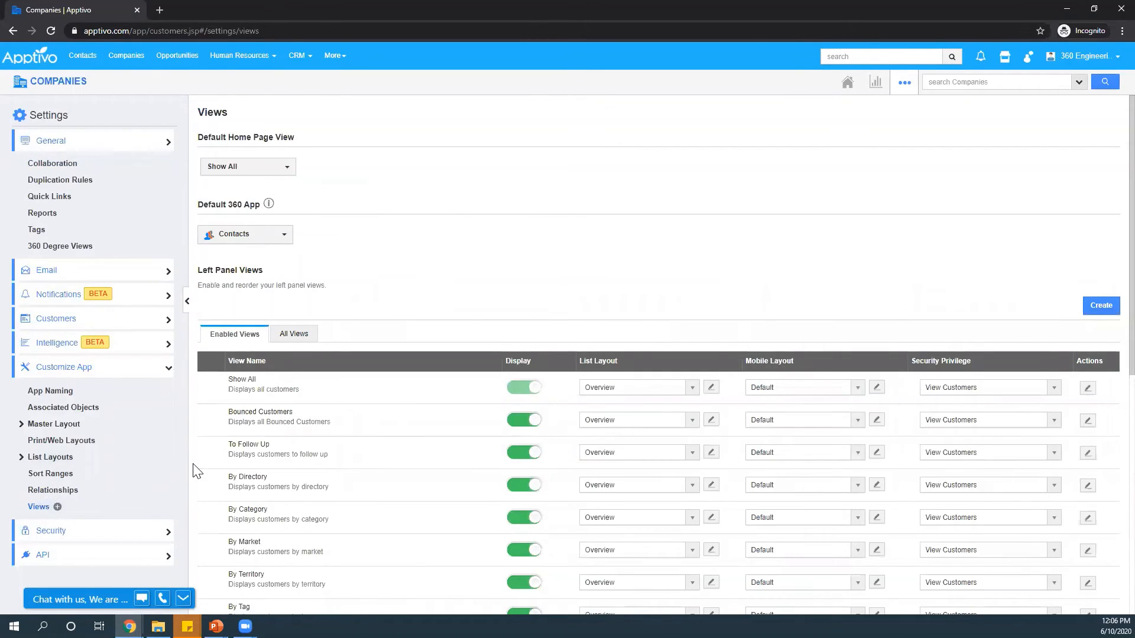
# Step: Hide the Bounced Customers, To Follow Up, By Directory, By Category, By Market, By Territory, By Tag and Unresponded Customers views
pyautogui.scroll(-3, 197, 470)
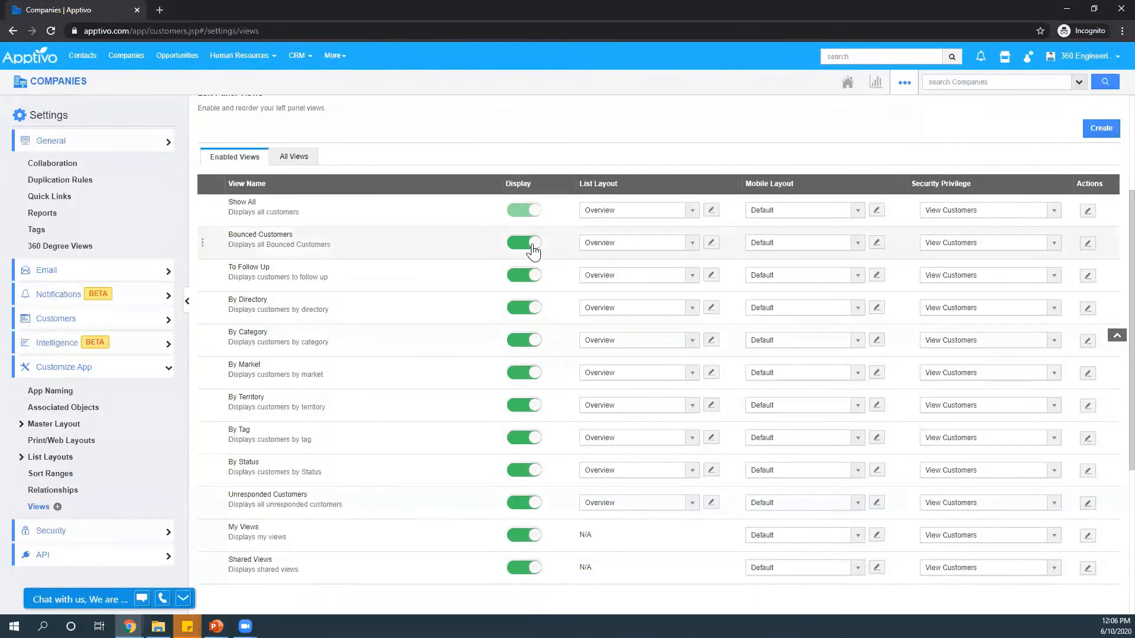
pyautogui.click(530, 242)
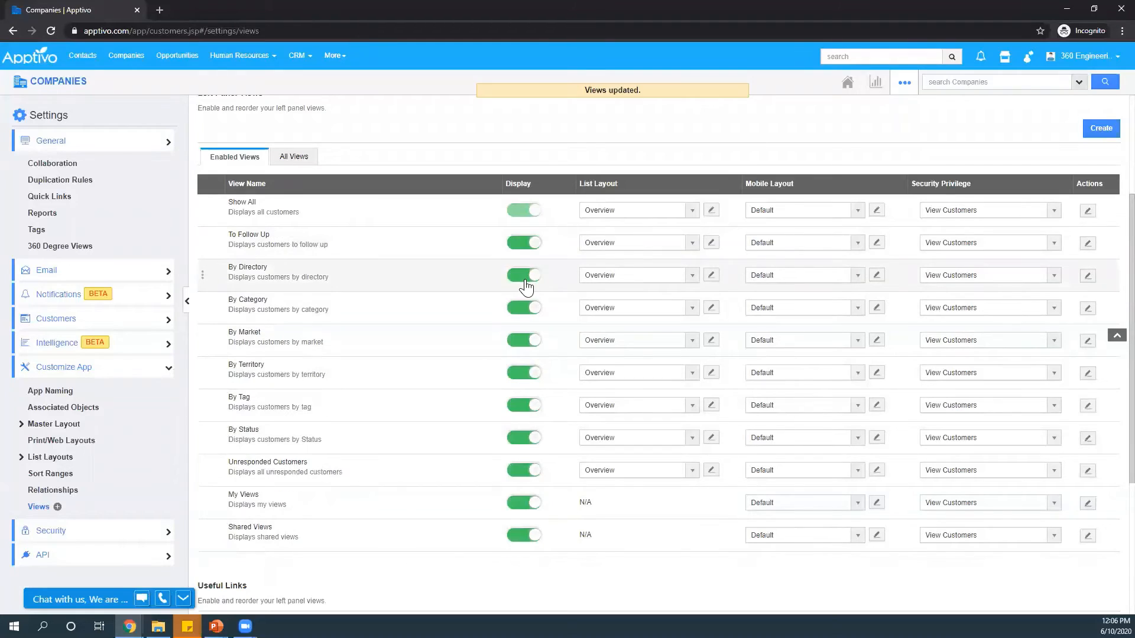
pyautogui.click(525, 243)
pyautogui.click(526, 250)
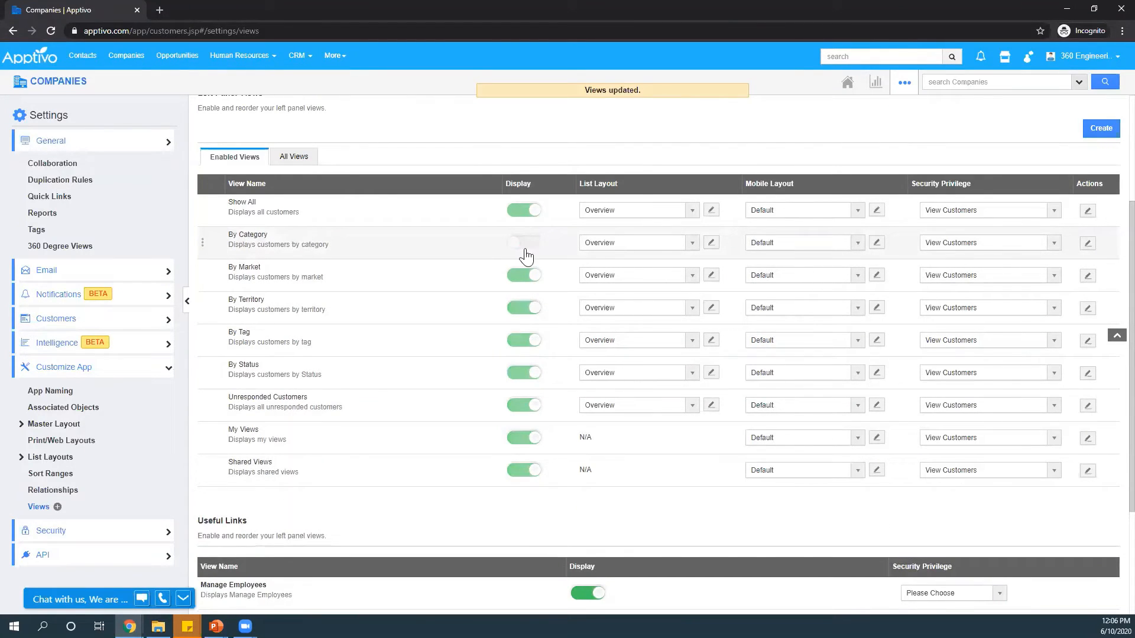
pyautogui.click(524, 244)
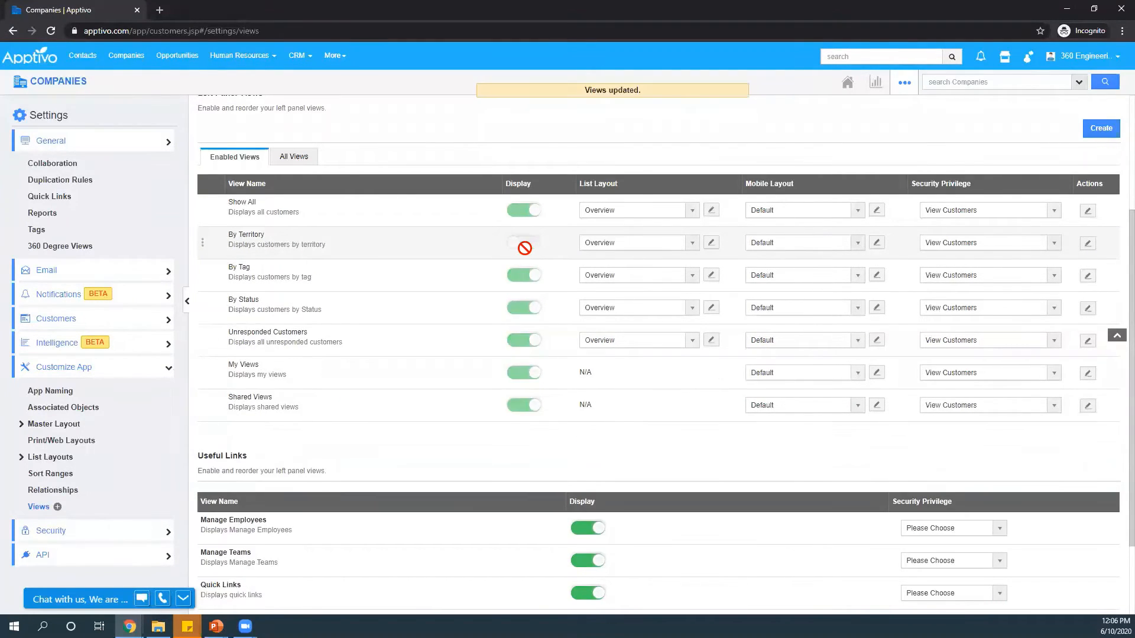
pyautogui.click(524, 241)
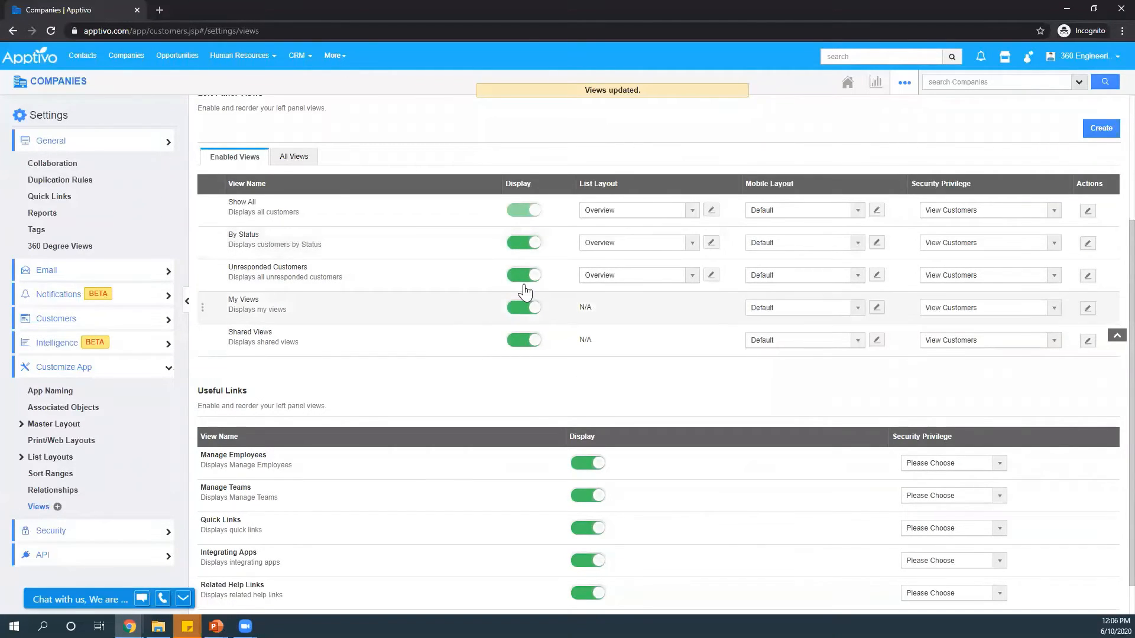
pyautogui.click(523, 275)
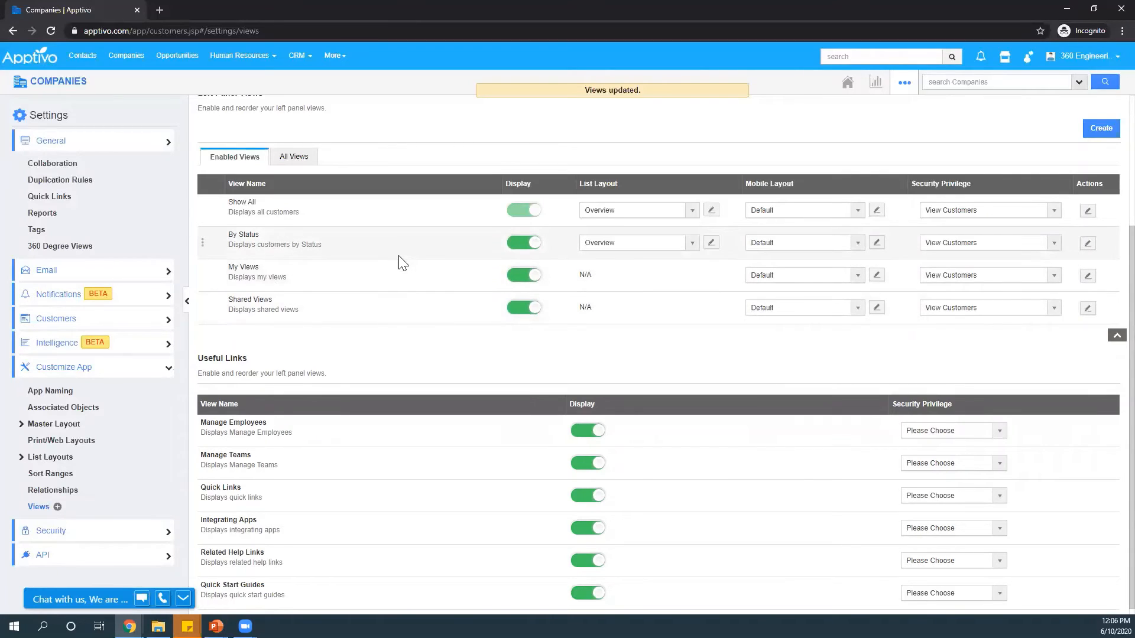
# Step: Check the remaining views beside the companies list, consult the Planning Ahead slide on account management workflows, and return to the Companies app
pyautogui.scroll(2, 402, 263)
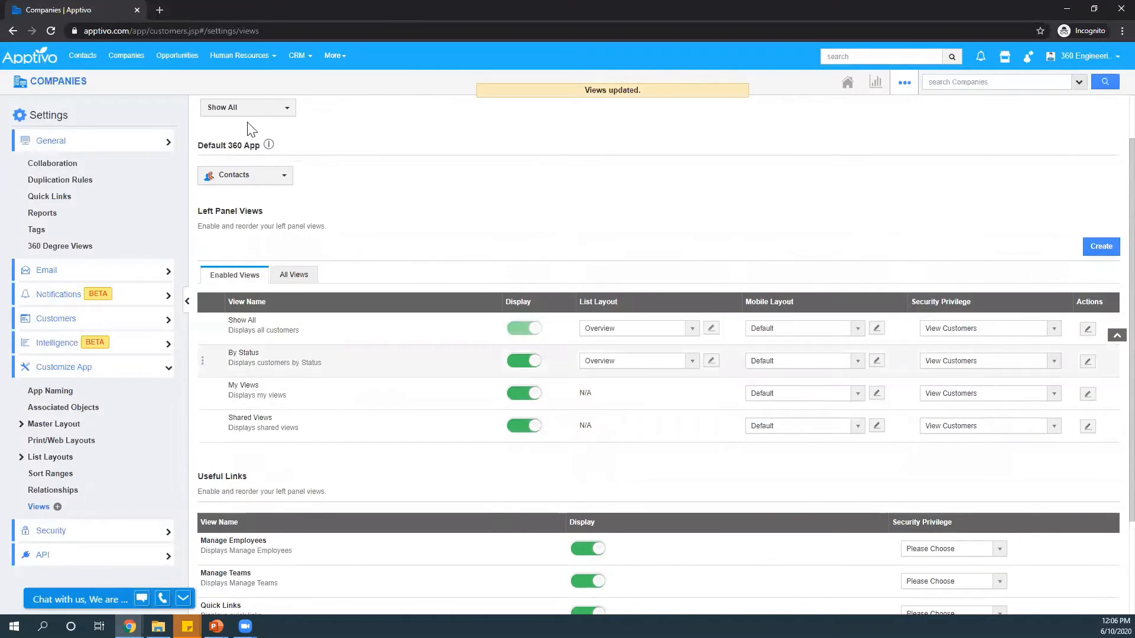
pyautogui.click(54, 84)
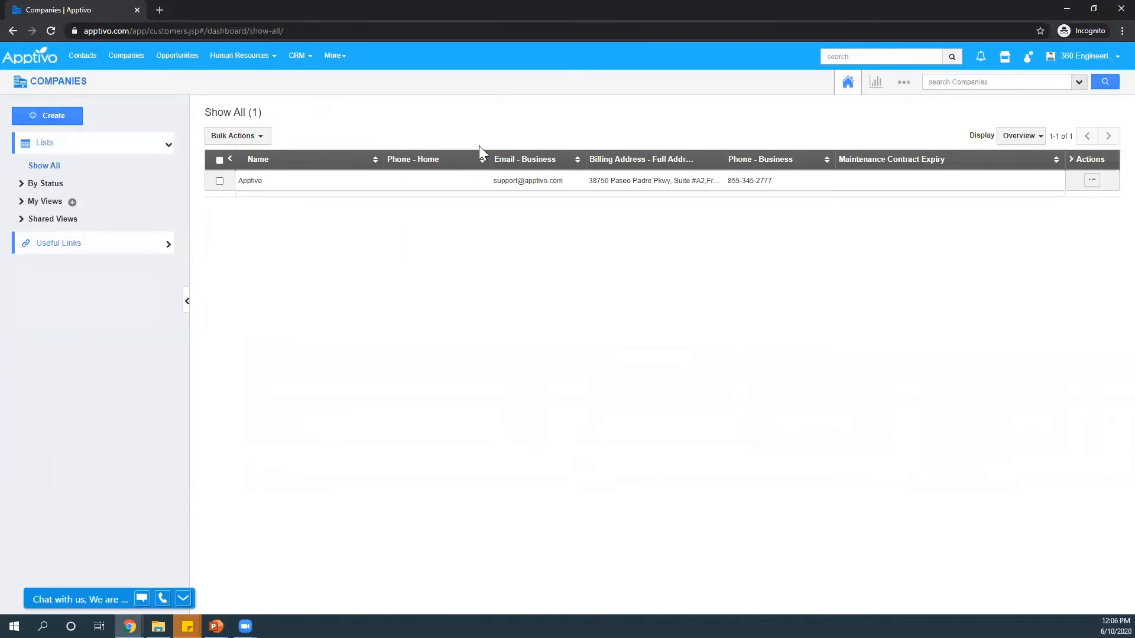
pyautogui.click(902, 84)
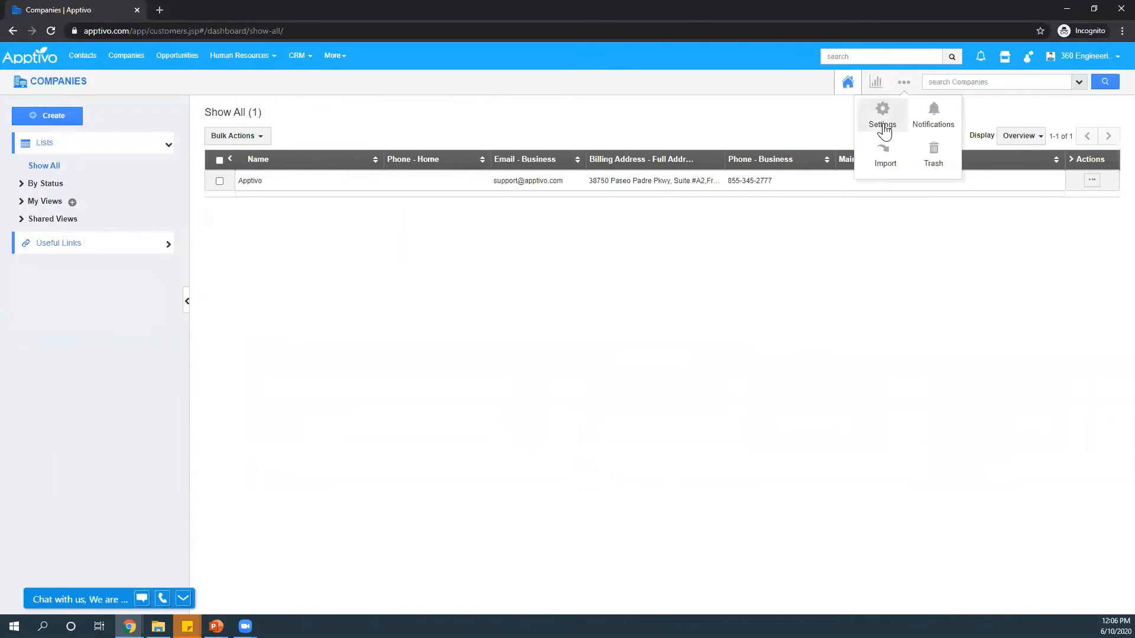
pyautogui.click(653, 112)
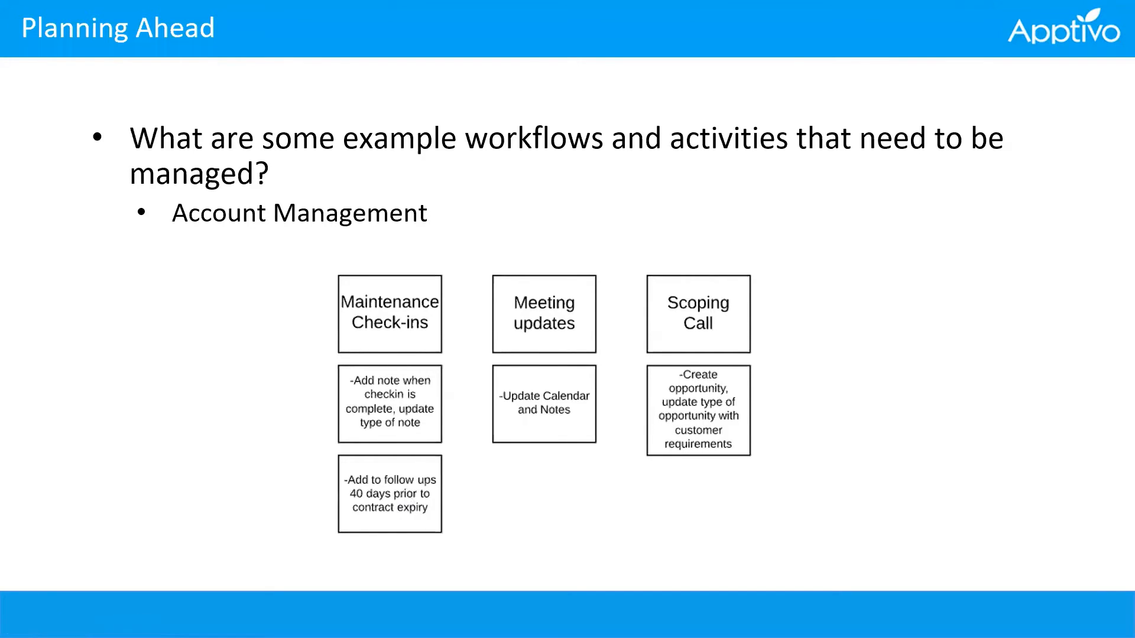
pyautogui.hotkey('alt', 'Tab')
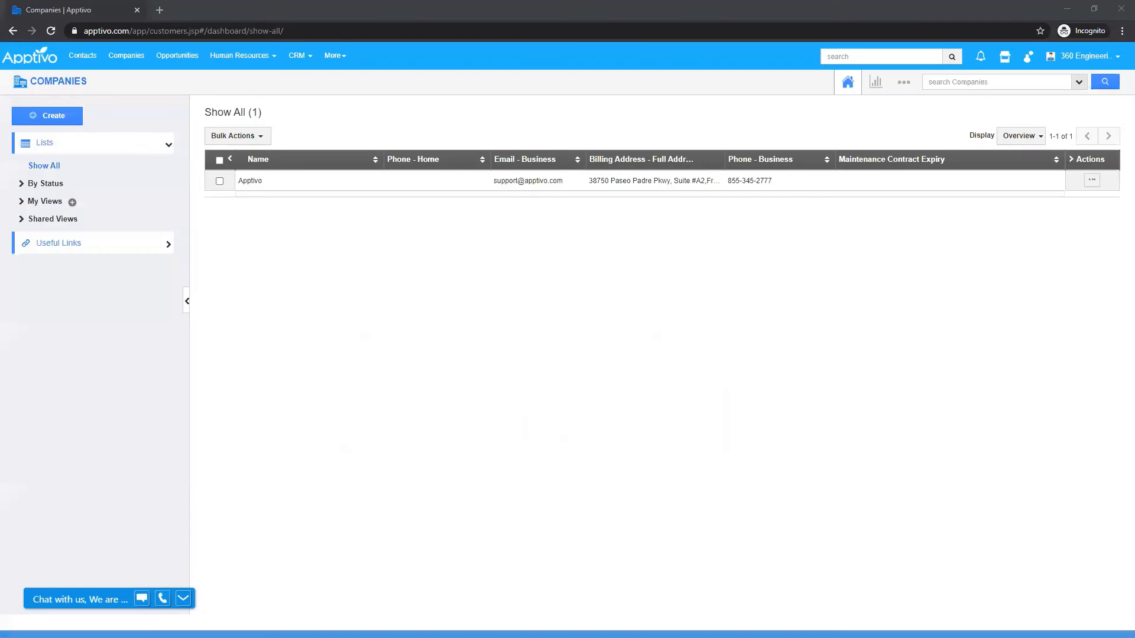
# Step: Reopen the Views settings of the Companies app and start creating a new left panel view
pyautogui.click(902, 84)
pyautogui.click(882, 126)
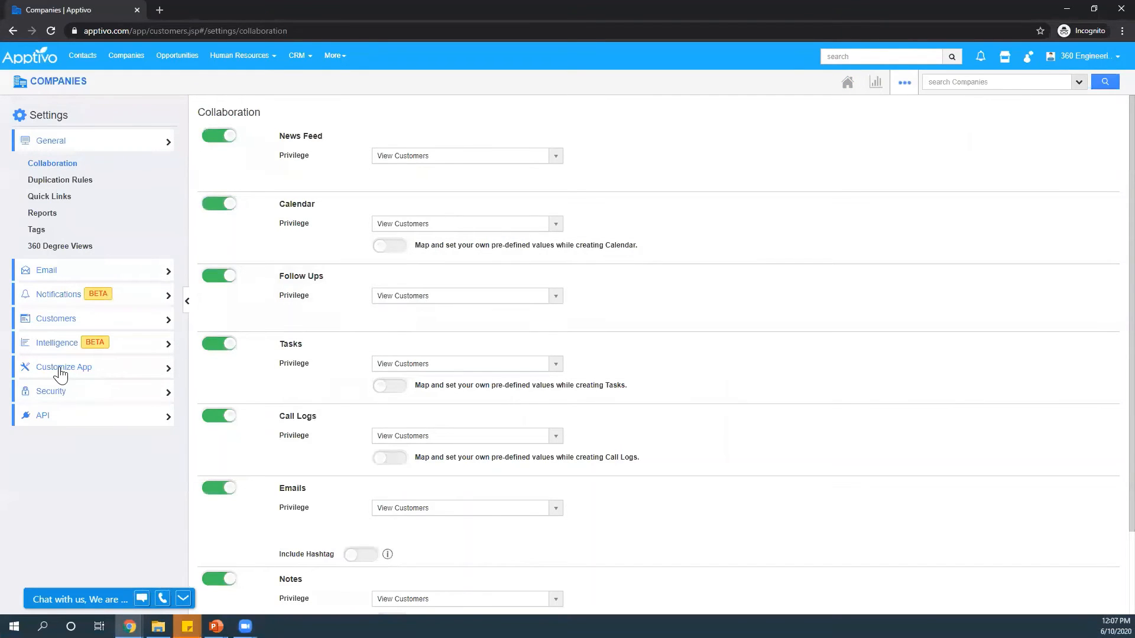
pyautogui.click(63, 369)
pyautogui.click(29, 509)
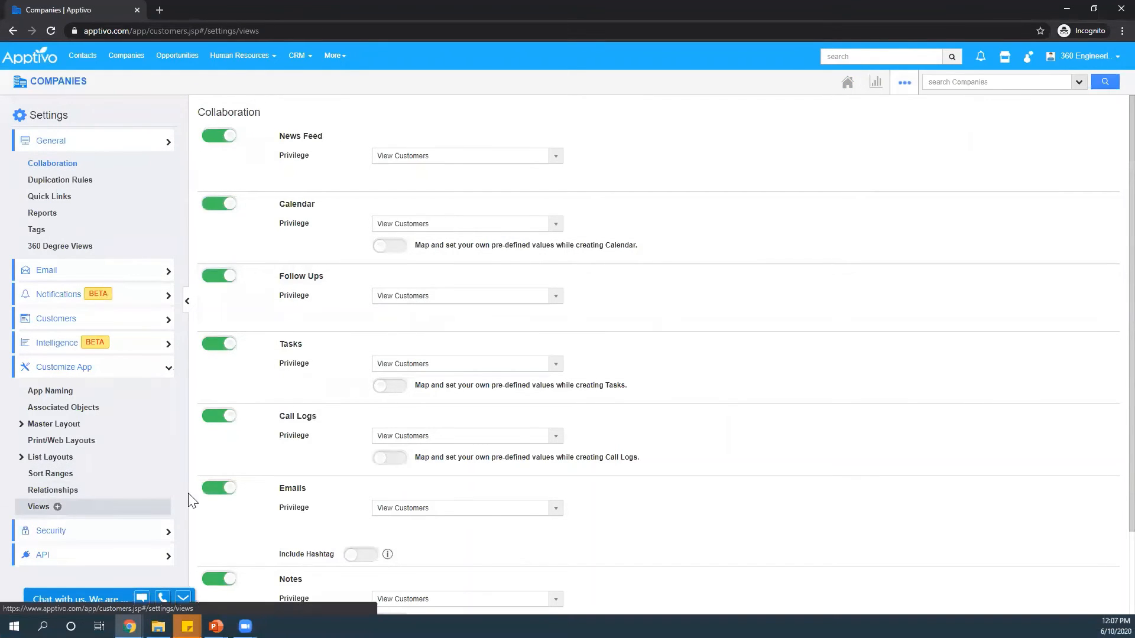
pyautogui.scroll(-2, 319, 445)
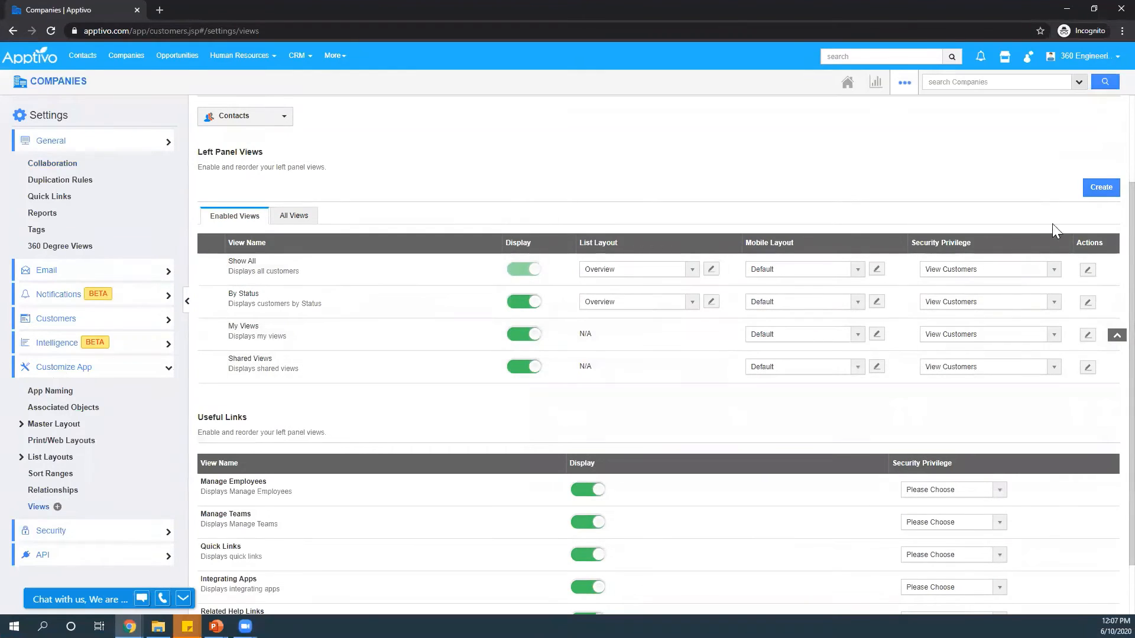
pyautogui.click(1100, 187)
# Step: Enter Contracts Nearing Expiration as both the title and the description of the new view
pyautogui.click(544, 156)
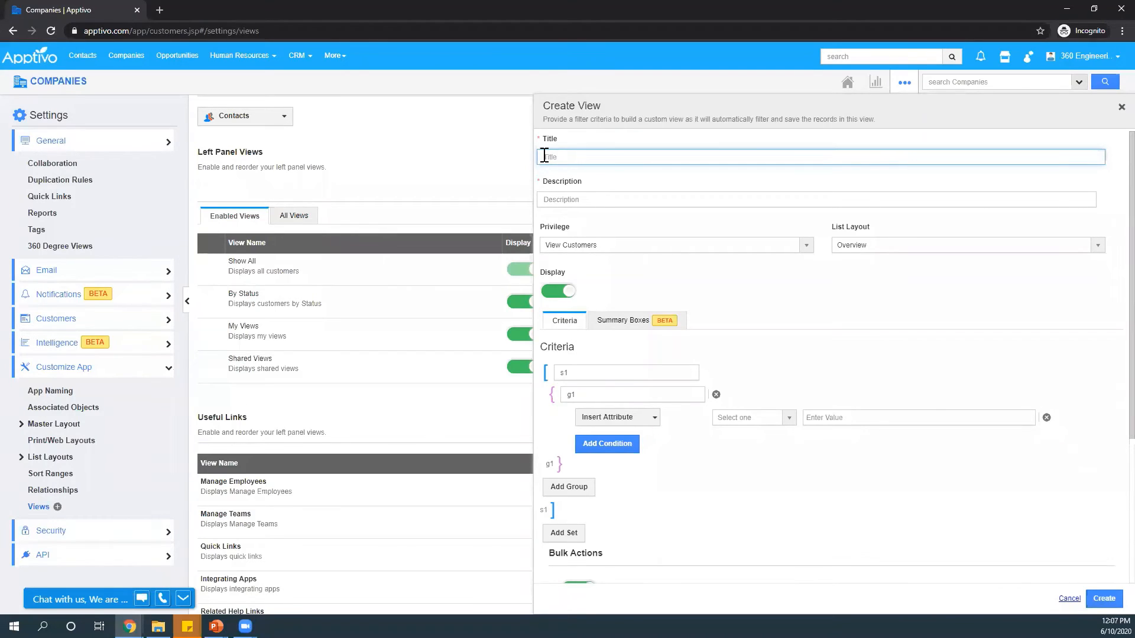
pyautogui.write('Contracts Nearing Expiration')
pyautogui.hotkey('ctrl', 'a')
pyautogui.hotkey('ctrl', 'c')
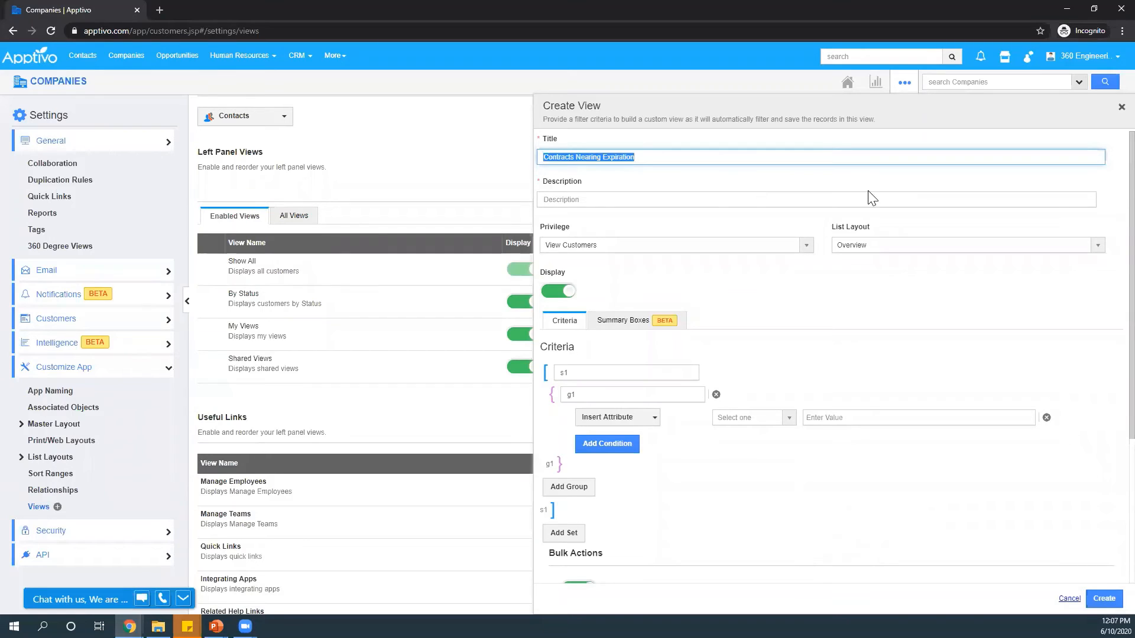
pyautogui.click(692, 207)
pyautogui.hotkey('ctrl', 'v')
pyautogui.click(641, 220)
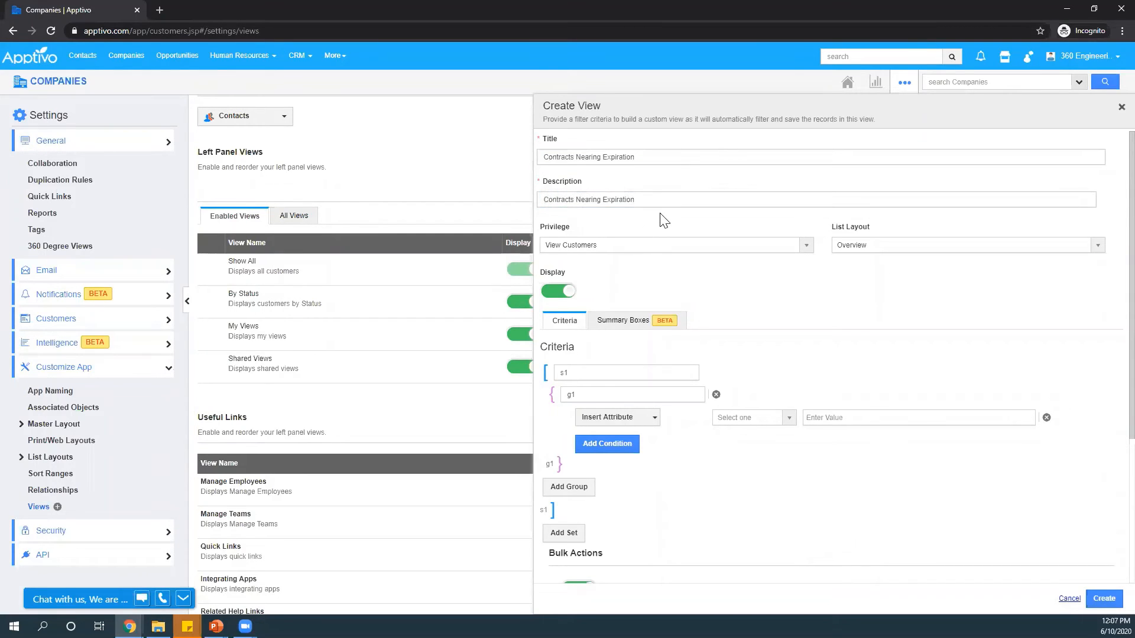
# Step: Base the first criteria condition in group g1 on the Maintenance Contract Expiry attribute from Customer Information
pyautogui.scroll(-1, 671, 291)
pyautogui.scroll(-3, 671, 291)
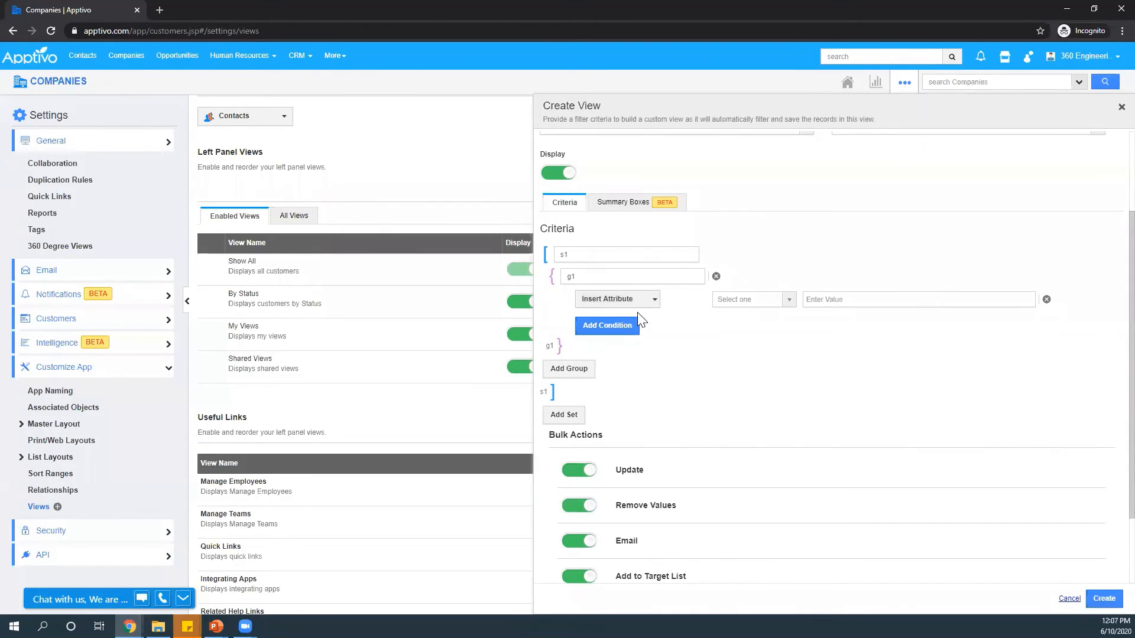
pyautogui.click(599, 303)
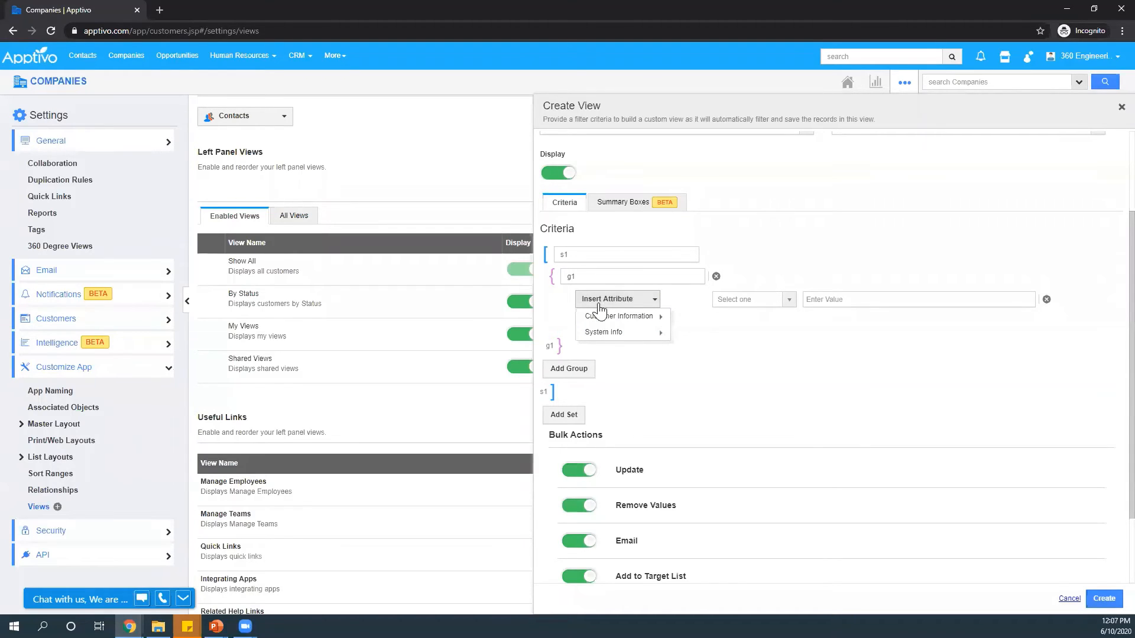
pyautogui.moveTo(603, 315)
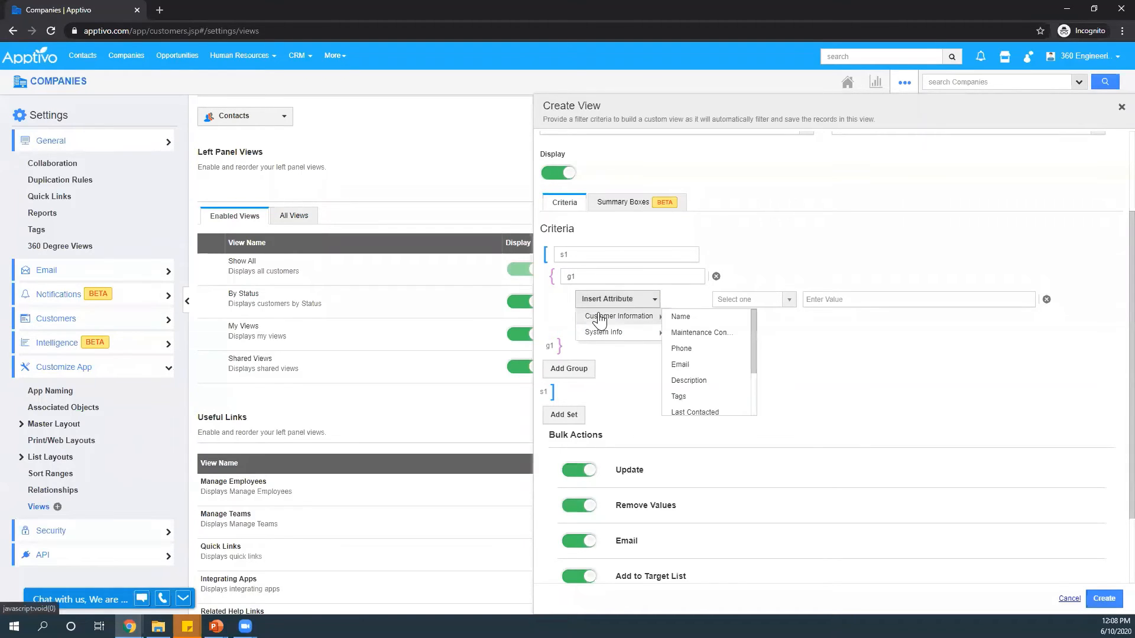
pyautogui.click(697, 334)
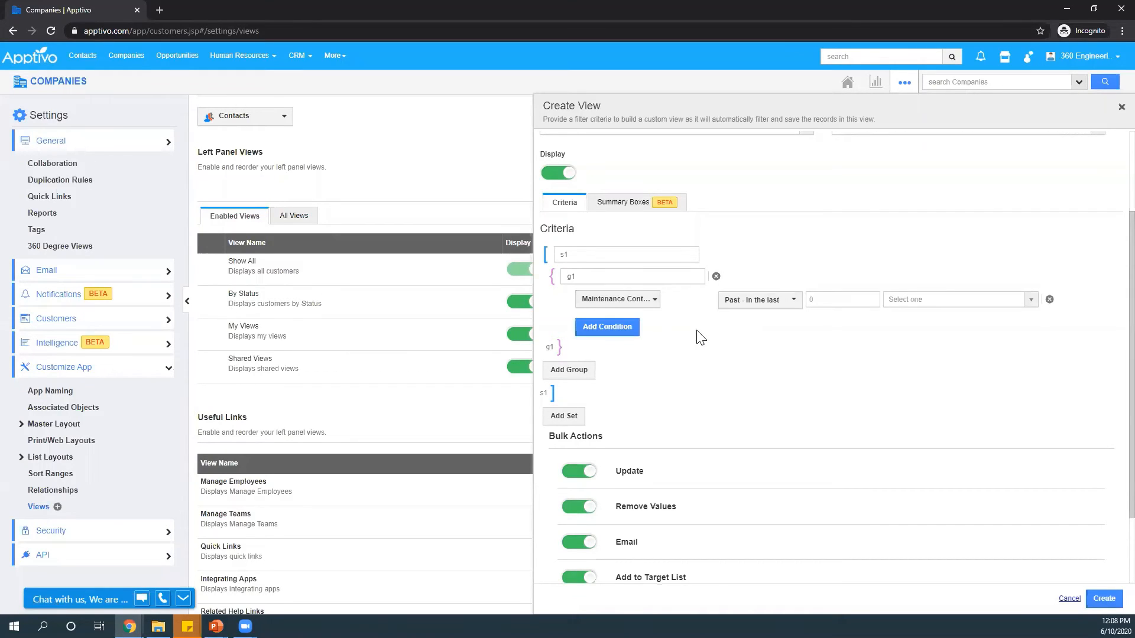
# Step: Set the g1 condition to Future - In the next 45 Days, keeping it as the group's only condition
pyautogui.click(751, 301)
pyautogui.scroll(-1, 759, 408)
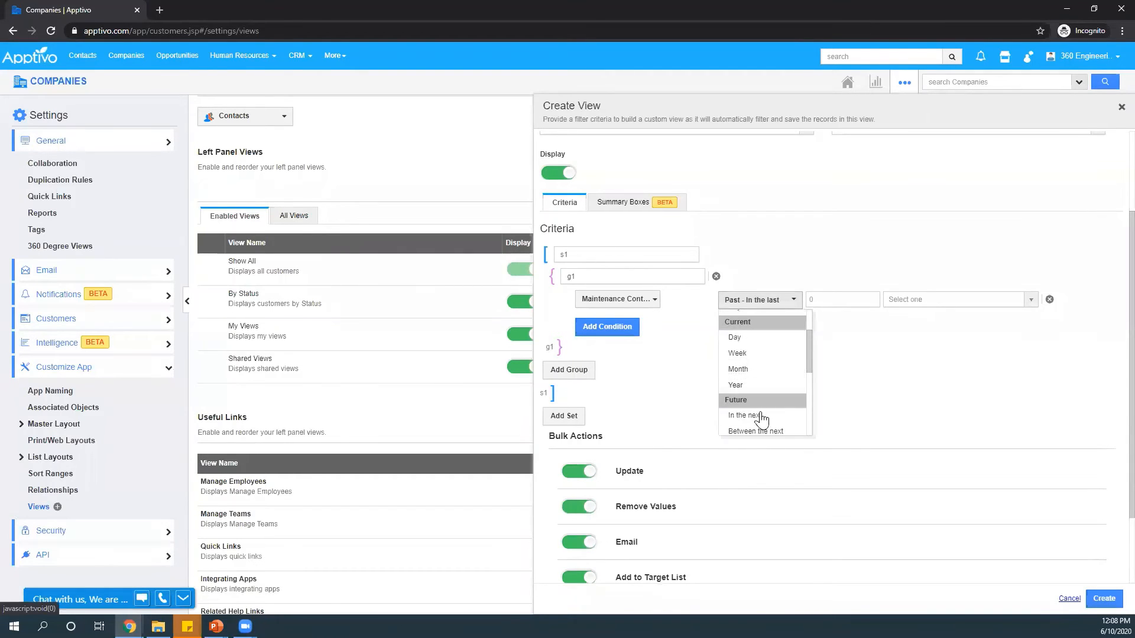
pyautogui.click(768, 414)
pyautogui.click(826, 299)
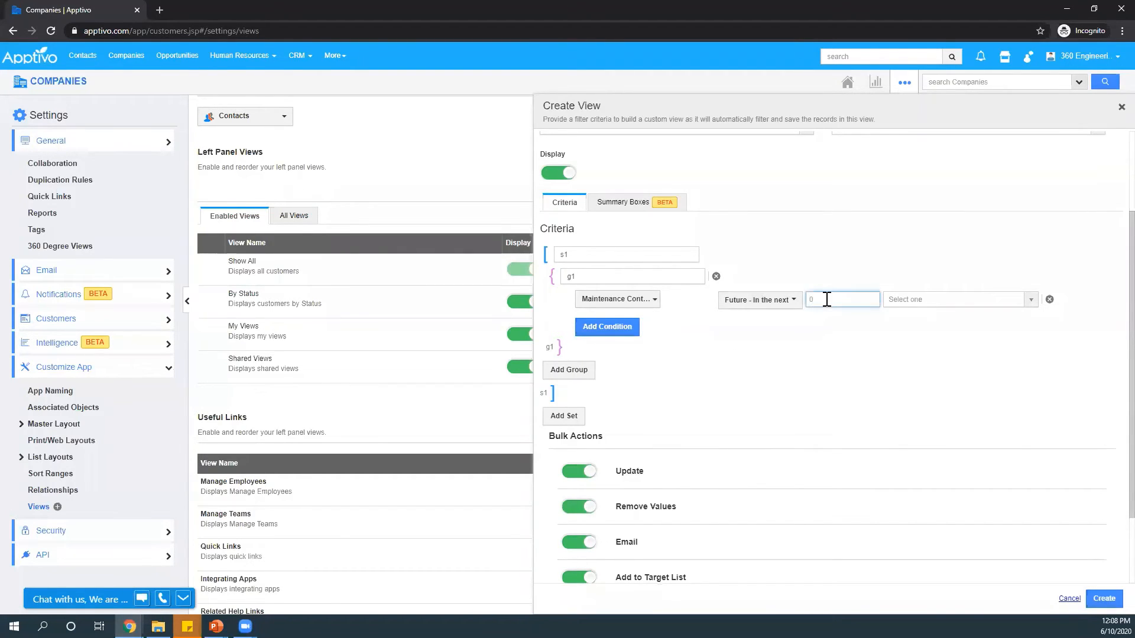
pyautogui.press('BackSpace')
pyautogui.press('BackSpace')
pyautogui.write('45')
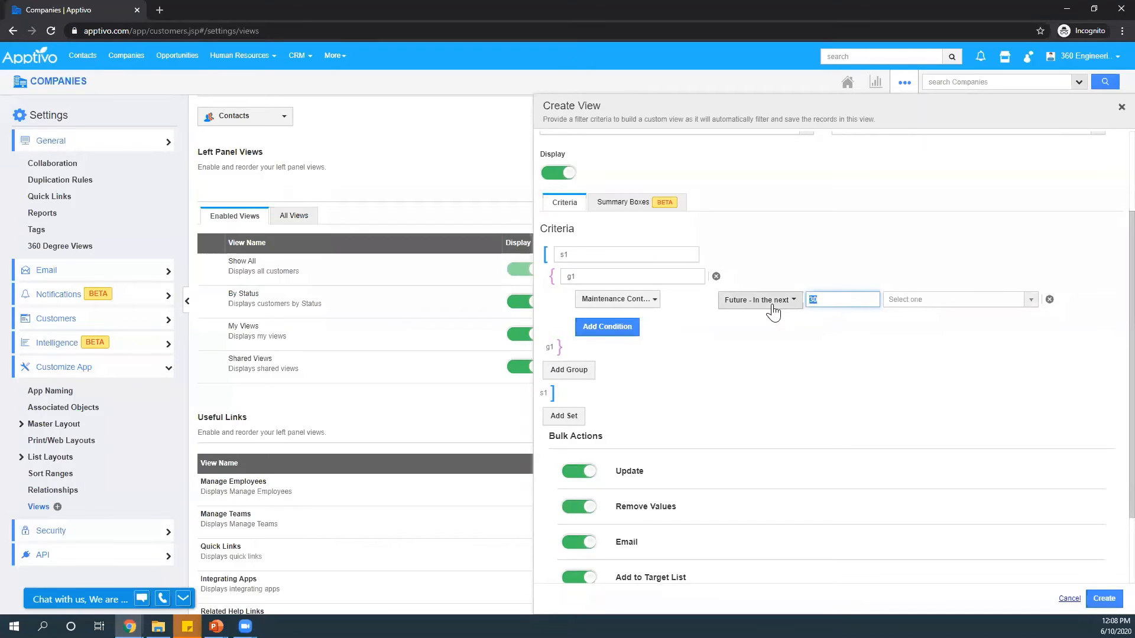
pyautogui.click(903, 300)
pyautogui.click(897, 332)
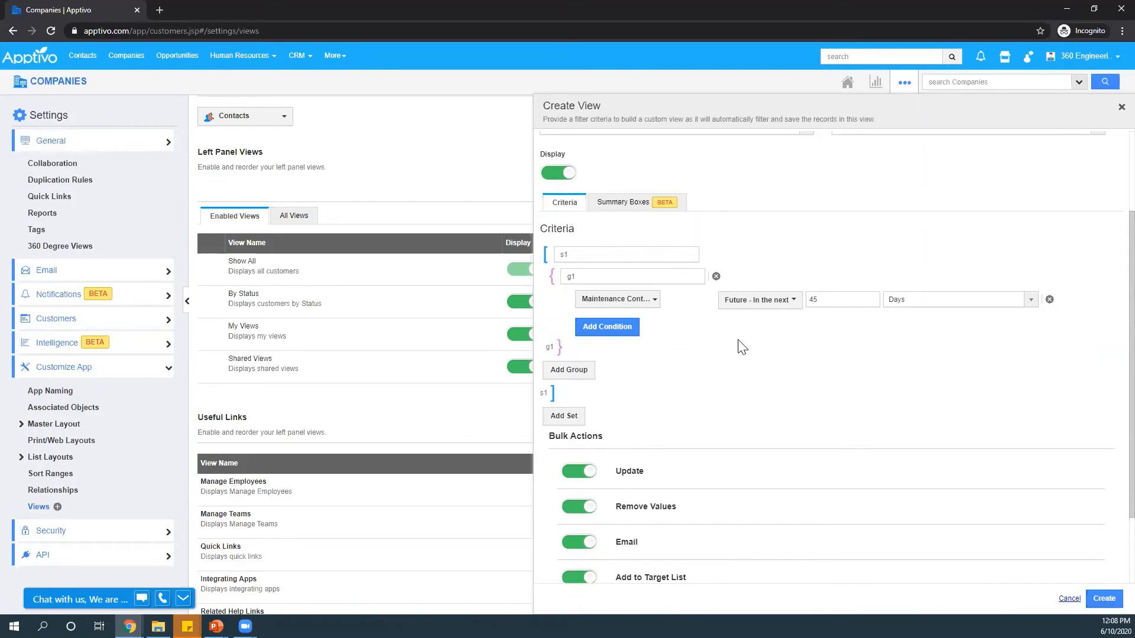
pyautogui.click(600, 331)
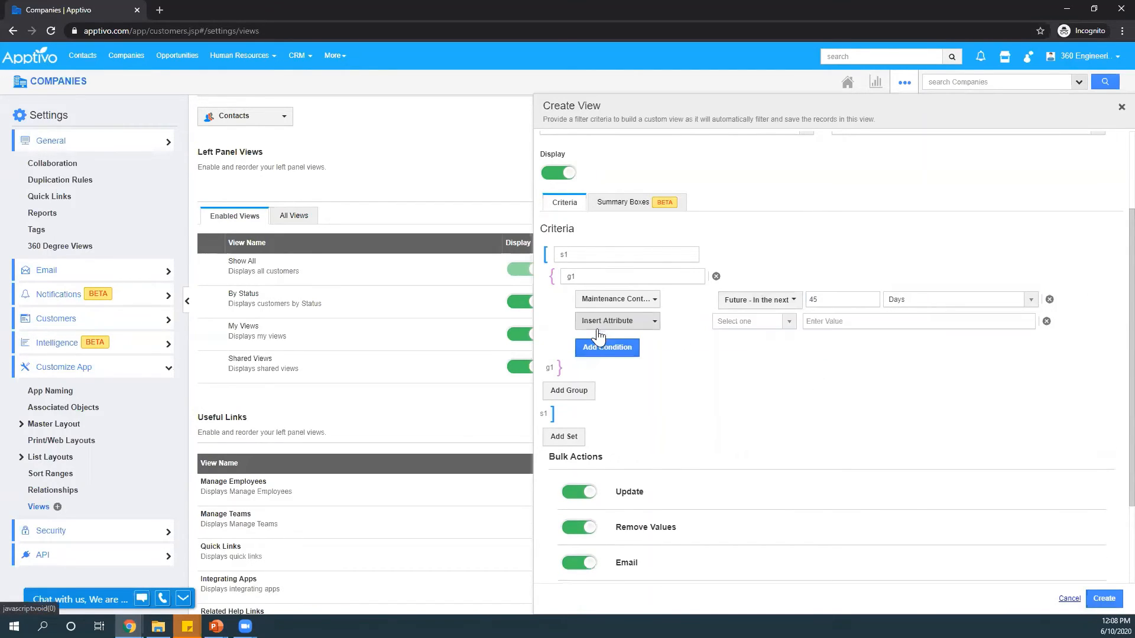
pyautogui.click(1046, 322)
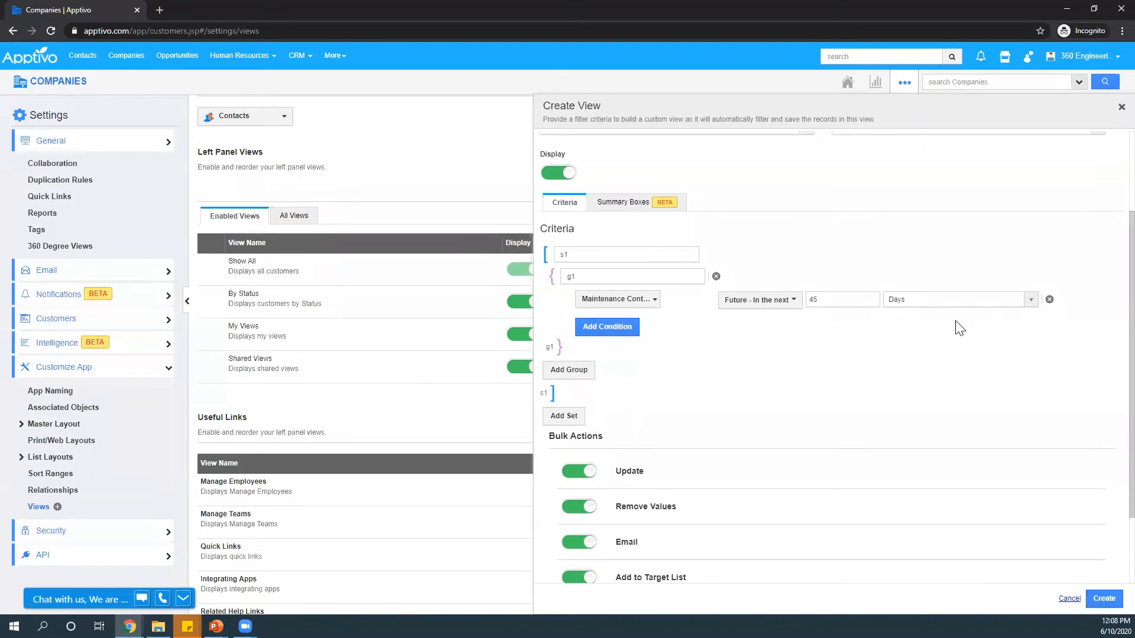
# Step: Add criteria group g2, joined to g1 by Or, with a condition on the Maintenance Contract Expiry attribute from Customer Information
pyautogui.click(572, 372)
pyautogui.click(578, 371)
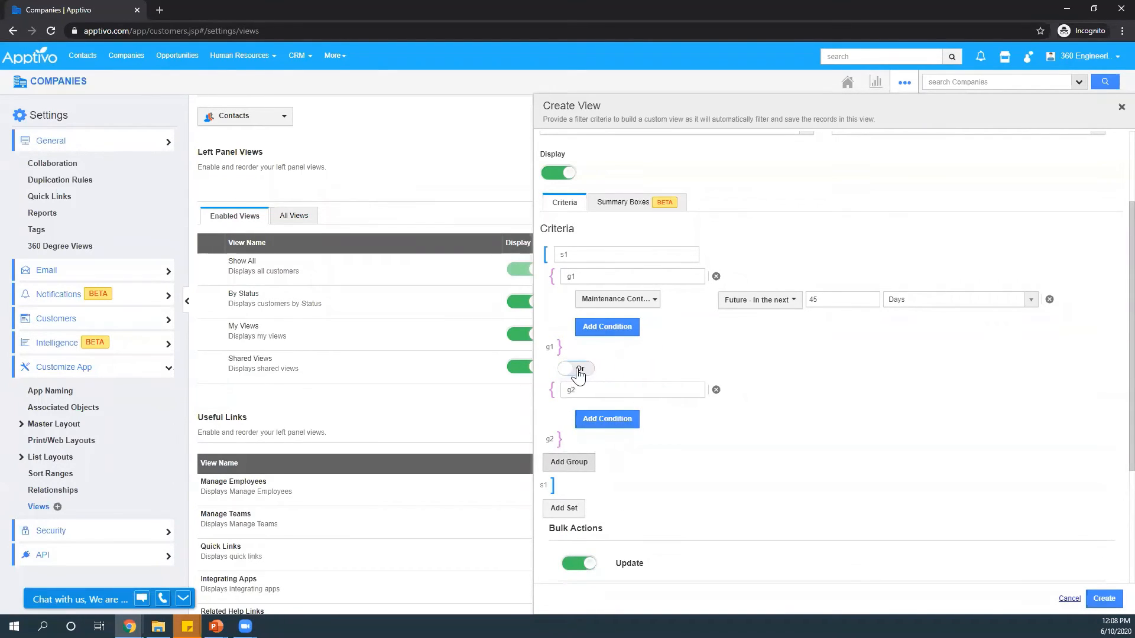
pyautogui.click(597, 422)
pyautogui.click(607, 413)
pyautogui.moveTo(626, 429)
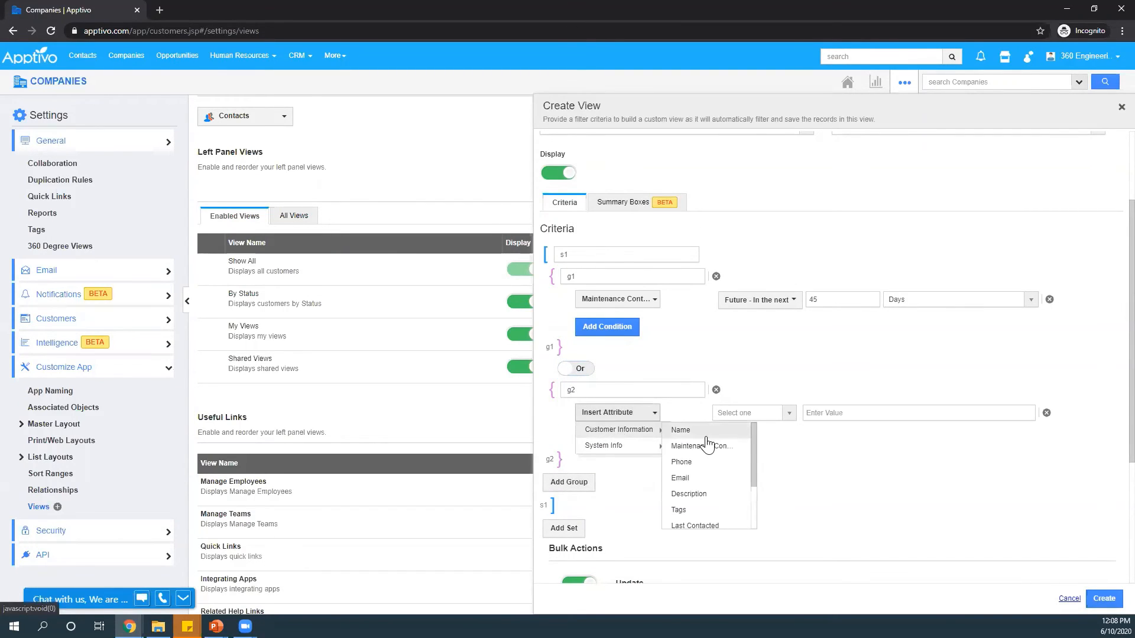
pyautogui.click(703, 446)
# Step: Set the g2 condition to Past - In the last 20 Days and create the view
pyautogui.click(742, 416)
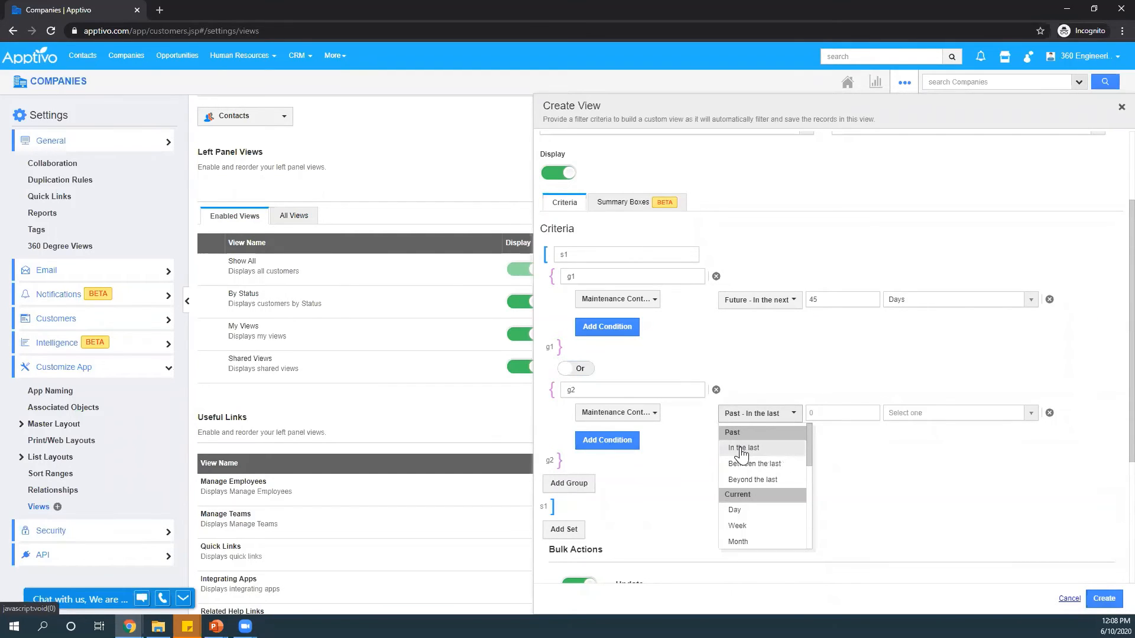
pyautogui.click(847, 412)
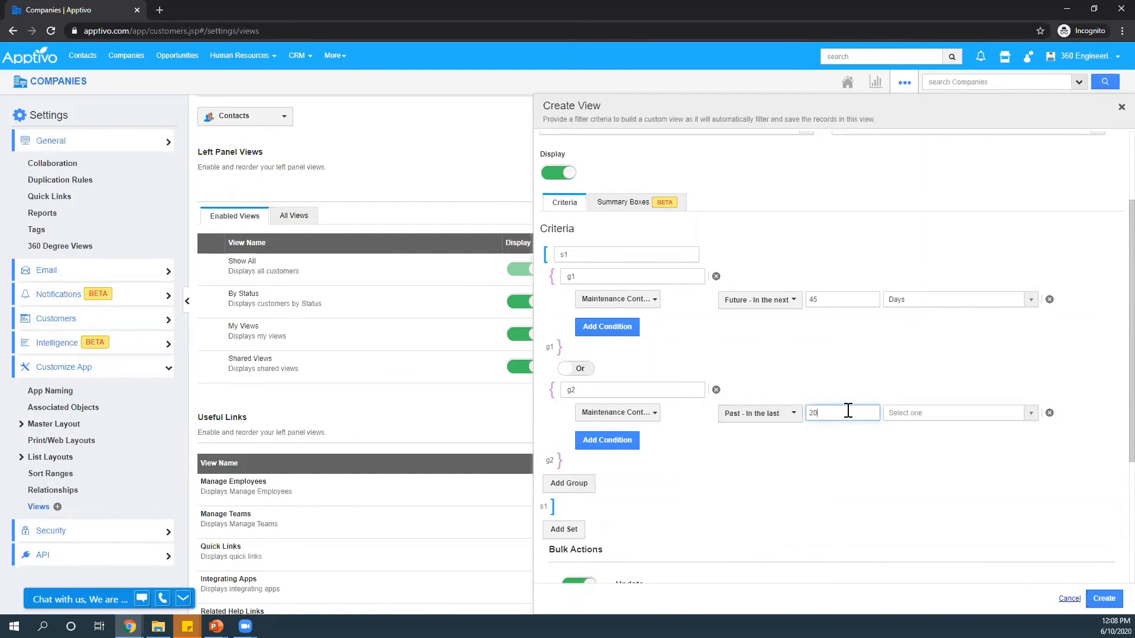
pyautogui.click(909, 413)
pyautogui.click(910, 452)
pyautogui.click(1103, 598)
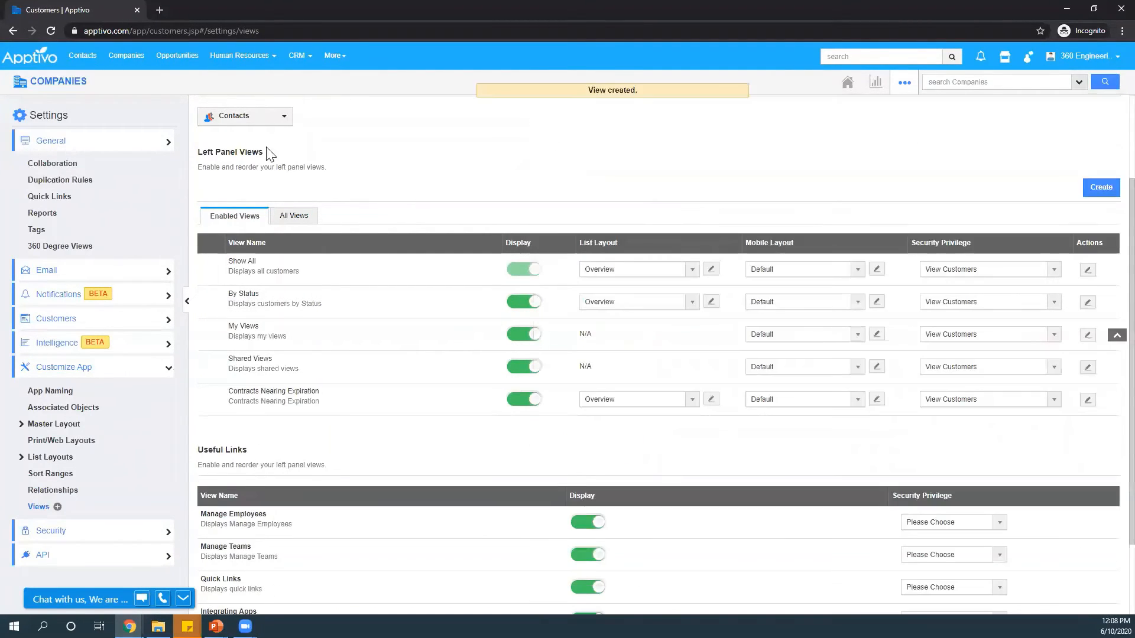
# Step: Check the Contracts Nearing Expiration view in the Companies app, and return to the Show All list
pyautogui.click(59, 86)
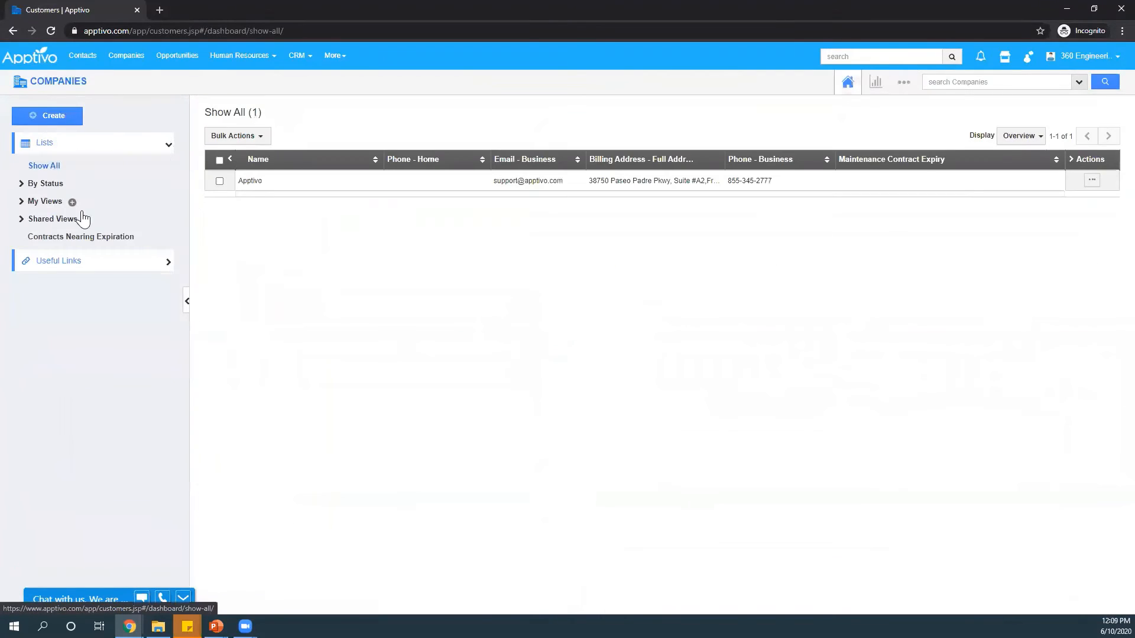
pyautogui.click(36, 238)
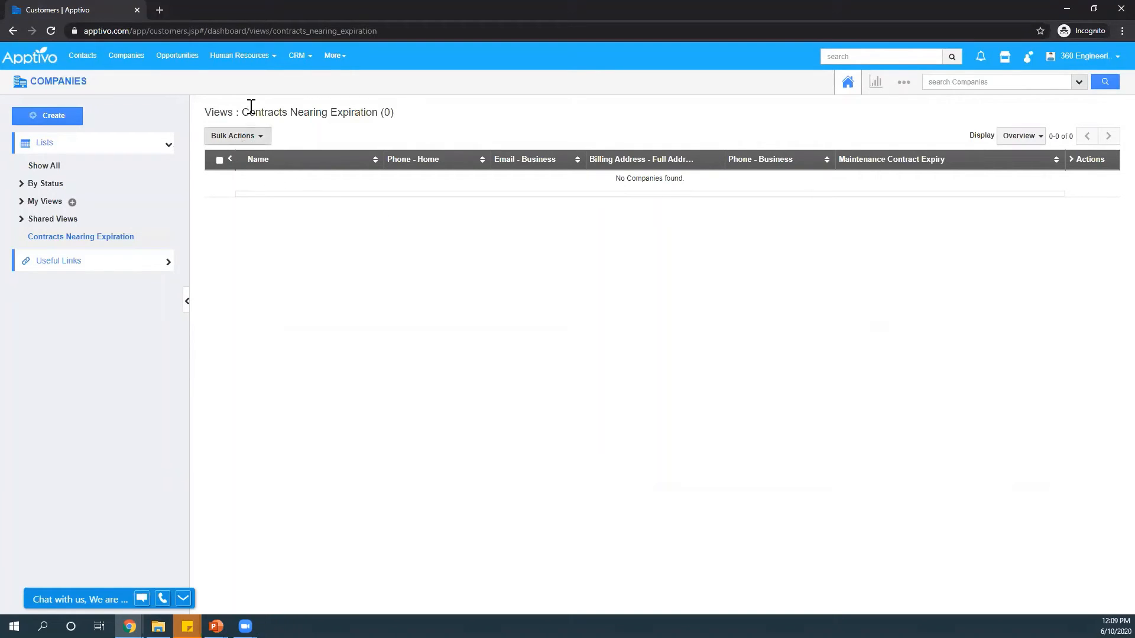
pyautogui.click(71, 173)
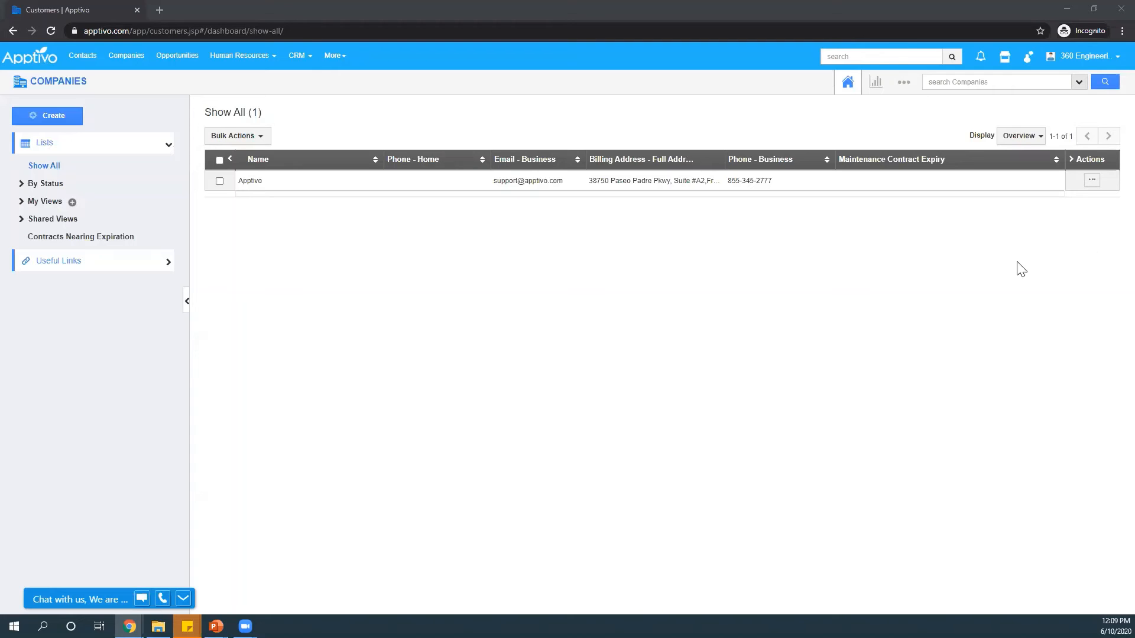
# Step: Open the Contracts Nearing Expiration view for editing from the Companies app's Views settings and review its criteria groups
pyautogui.click(903, 83)
pyautogui.click(882, 126)
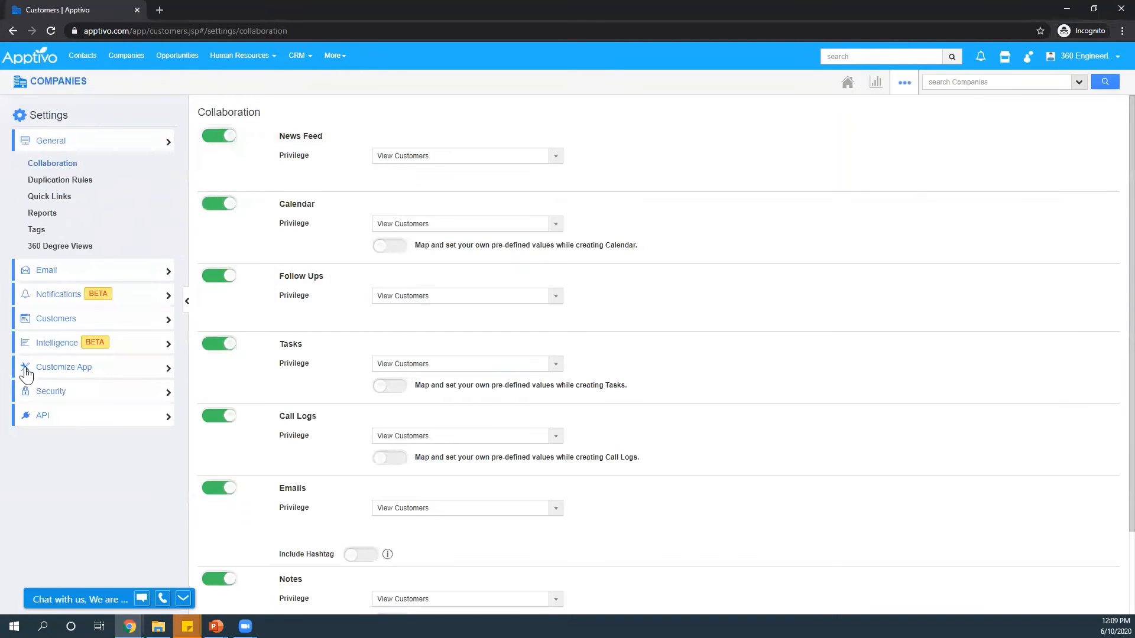
pyautogui.click(65, 369)
pyautogui.click(39, 507)
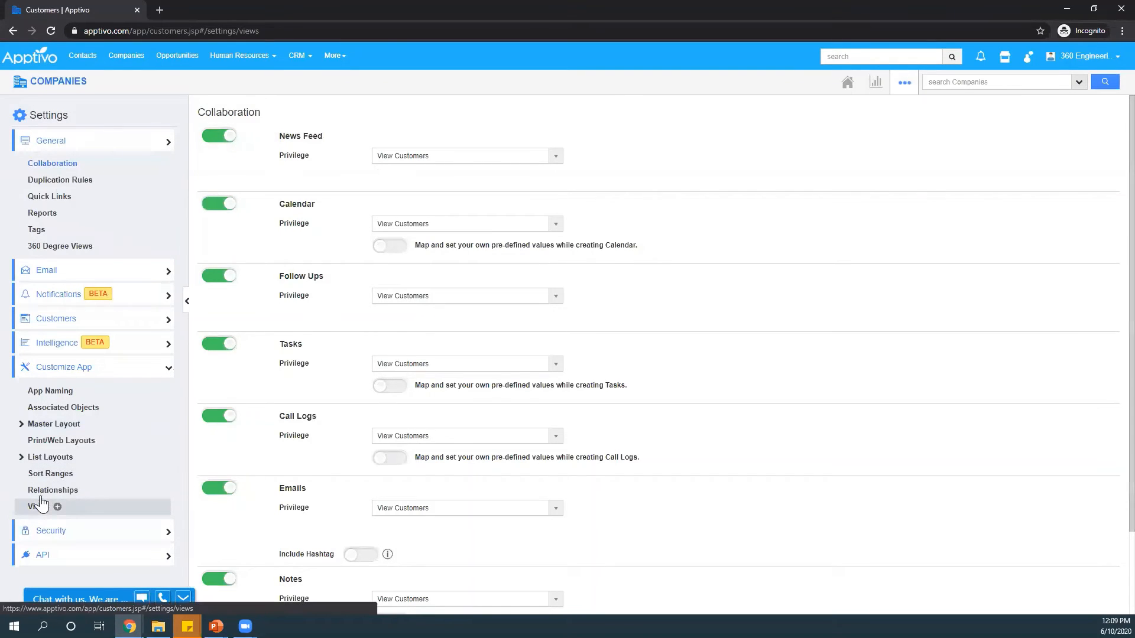
pyautogui.scroll(-4, 635, 341)
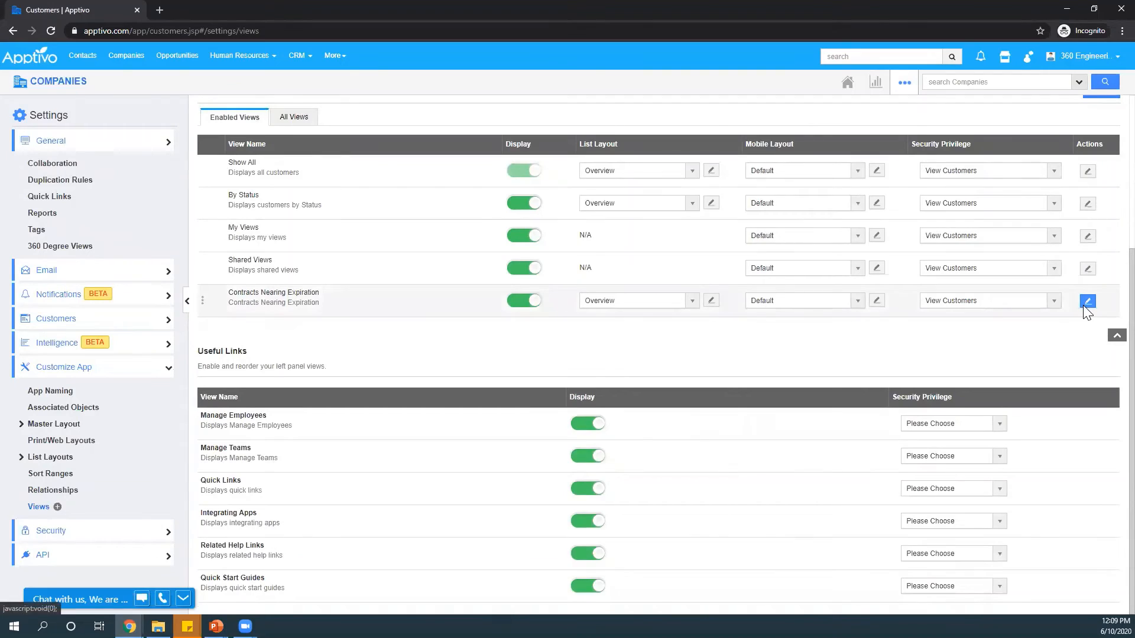
pyautogui.click(1087, 301)
pyautogui.scroll(-5, 943, 307)
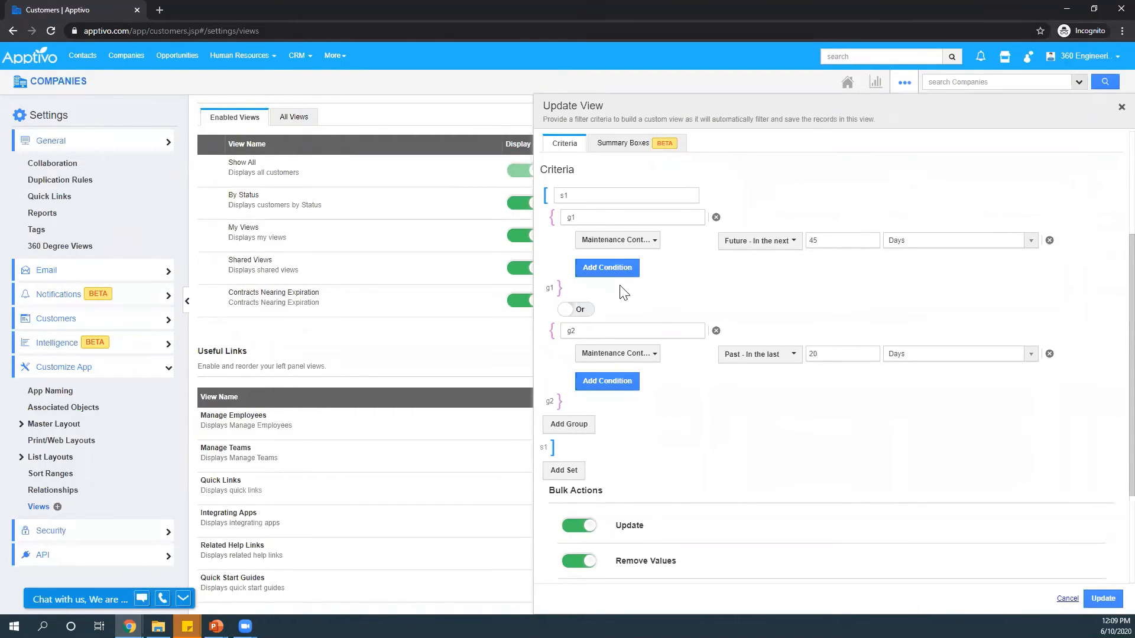
pyautogui.scroll(1, 620, 291)
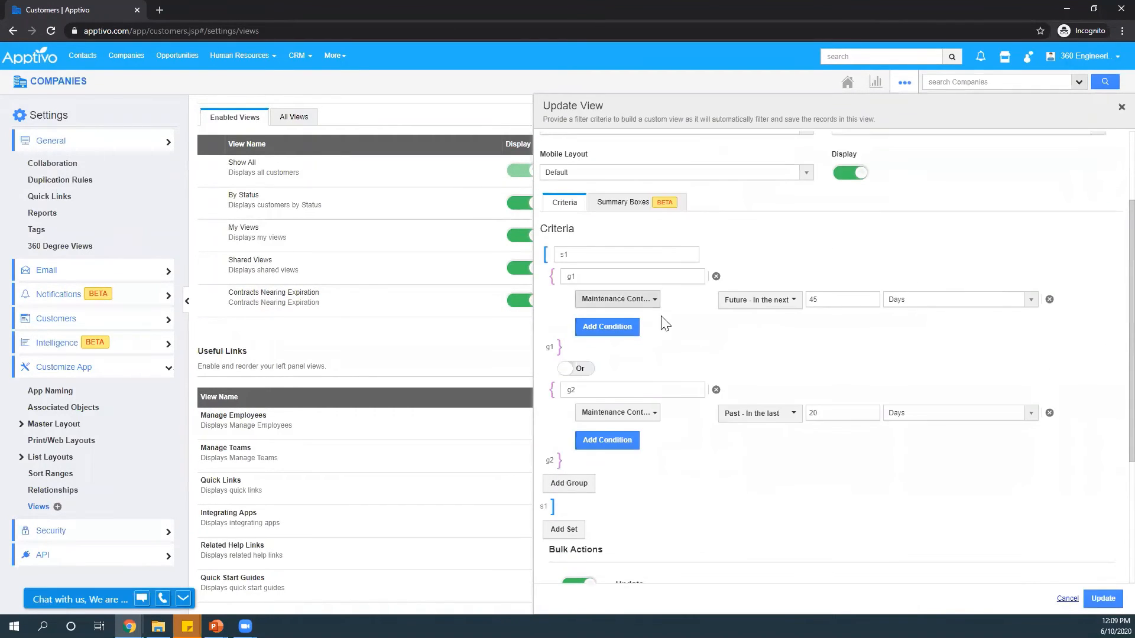
# Step: Remove criteria group g2 with its condition and add three blank conditions to group g1
pyautogui.click(1048, 412)
pyautogui.click(716, 391)
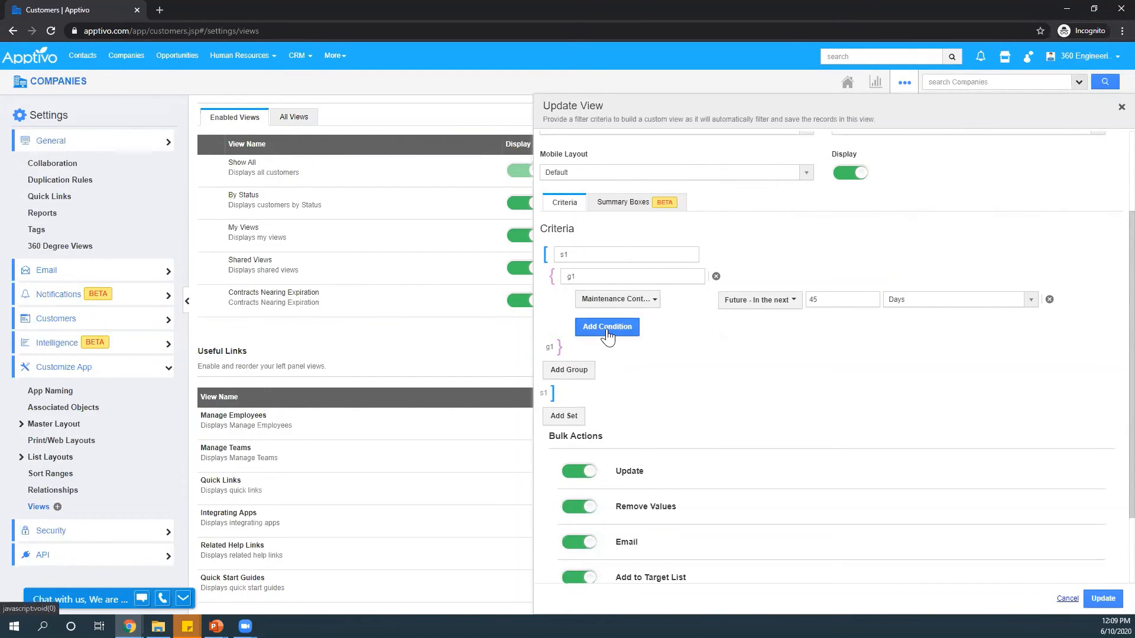
pyautogui.click(628, 326)
pyautogui.click(629, 347)
pyautogui.click(629, 369)
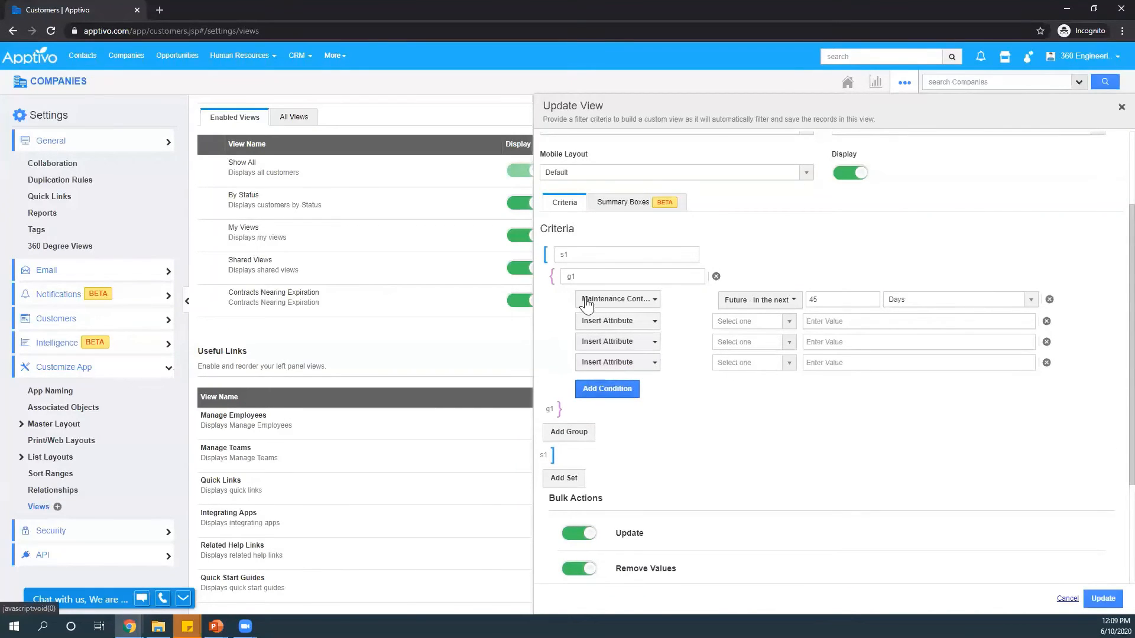
# Step: Add a new criteria group g2 containing three blank conditions beneath group g1
pyautogui.click(566, 433)
pyautogui.click(617, 505)
pyautogui.click(617, 518)
pyautogui.scroll(-2, 621, 472)
pyautogui.scroll(1, 624, 436)
pyautogui.scroll(-1, 625, 436)
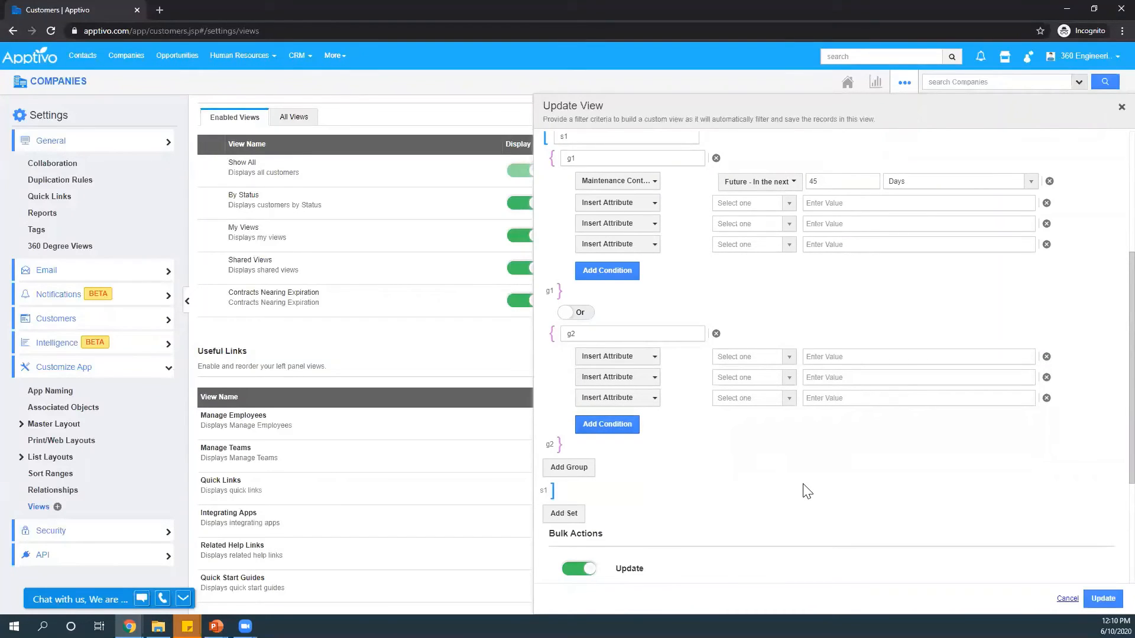
# Step: Remove all three blank conditions from group g2
pyautogui.click(1046, 358)
pyautogui.click(1045, 358)
pyautogui.click(1045, 358)
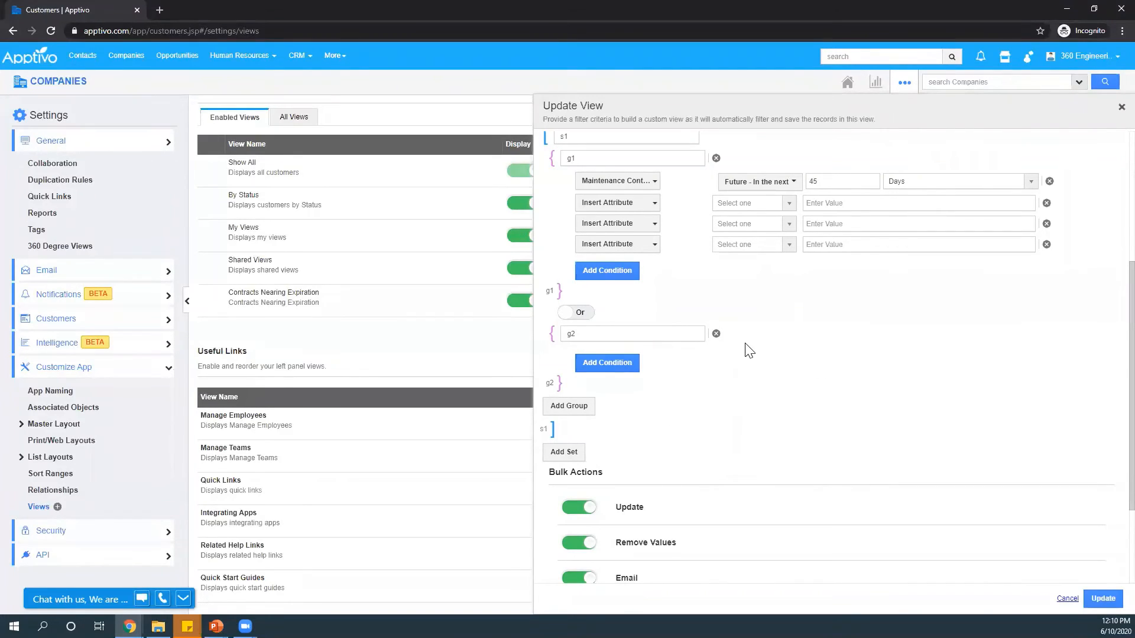
pyautogui.scroll(1, 748, 350)
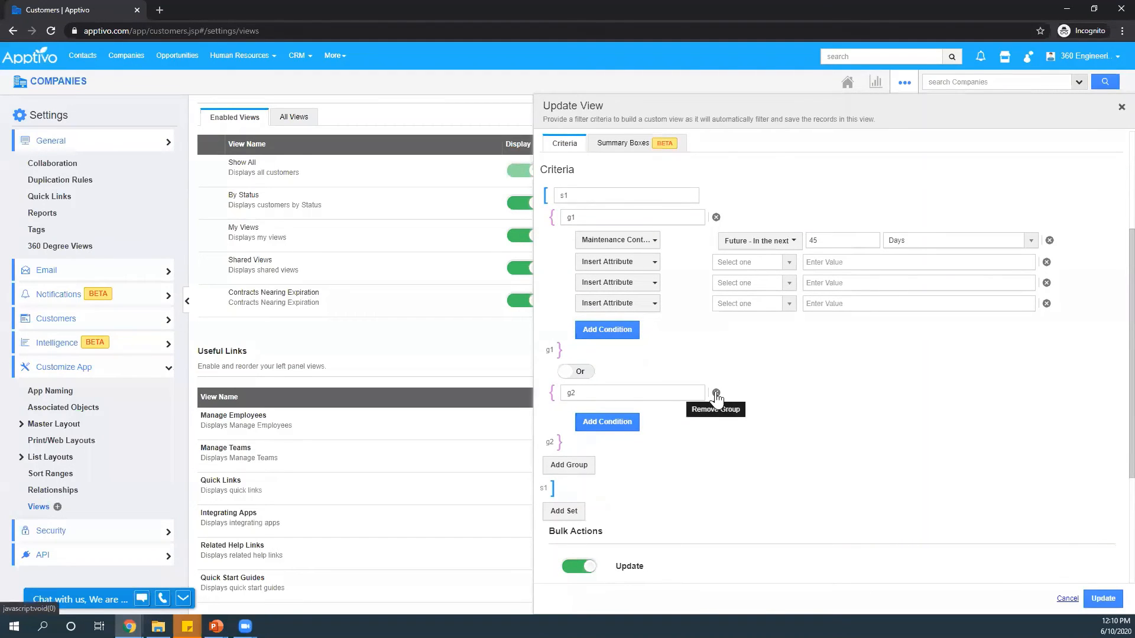
# Step: Try adding a second criteria set, remove it along with group g2, and close the view editor without saving
pyautogui.click(562, 512)
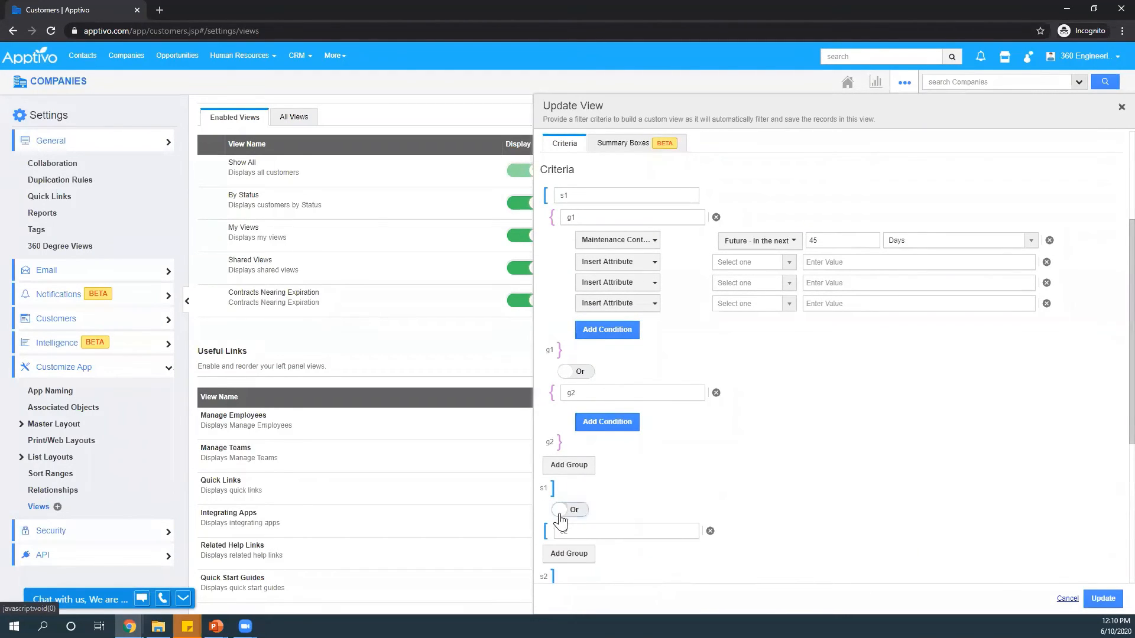
pyautogui.click(710, 530)
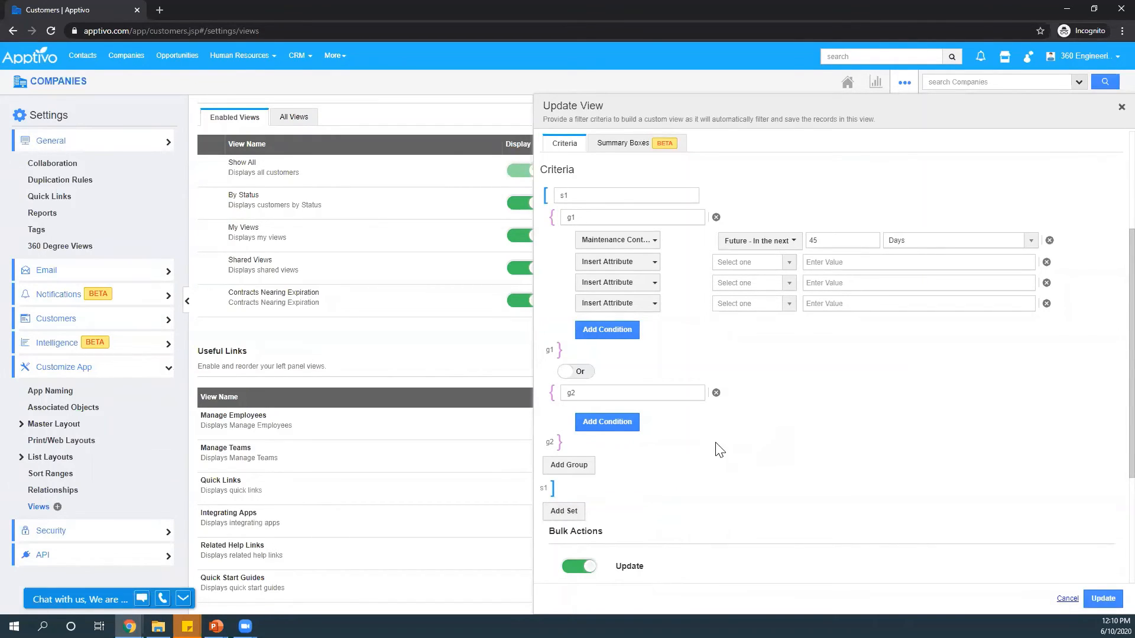
pyautogui.click(715, 392)
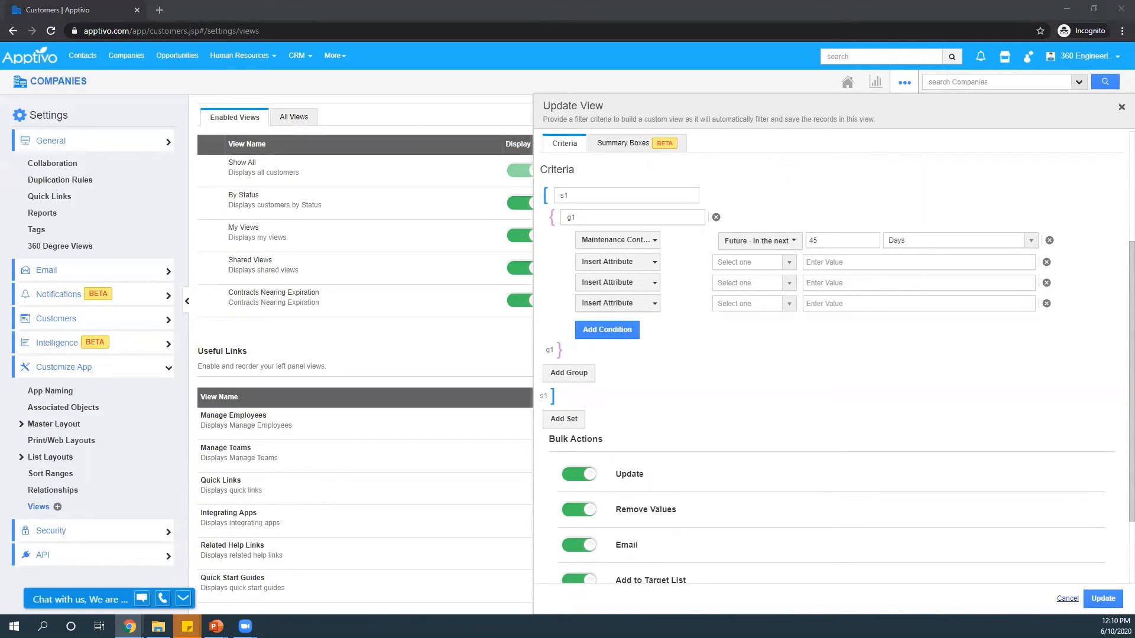
pyautogui.click(1121, 107)
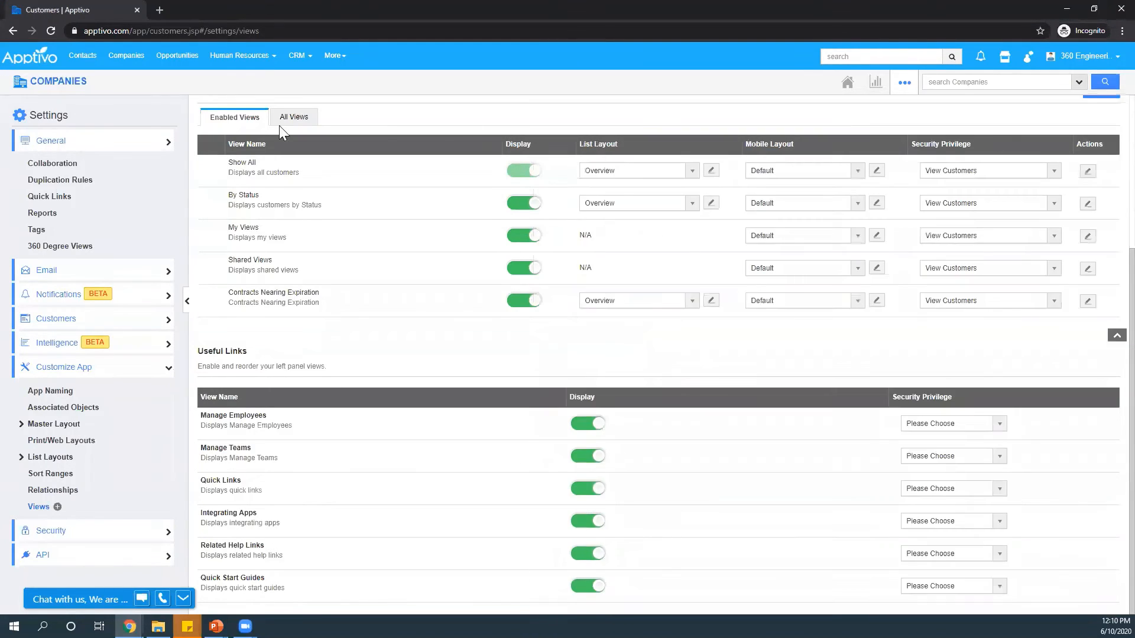
# Step: Open the Apptivo company record from the Companies list, look over its Customer Information and System Info sections, and close it
pyautogui.click(58, 83)
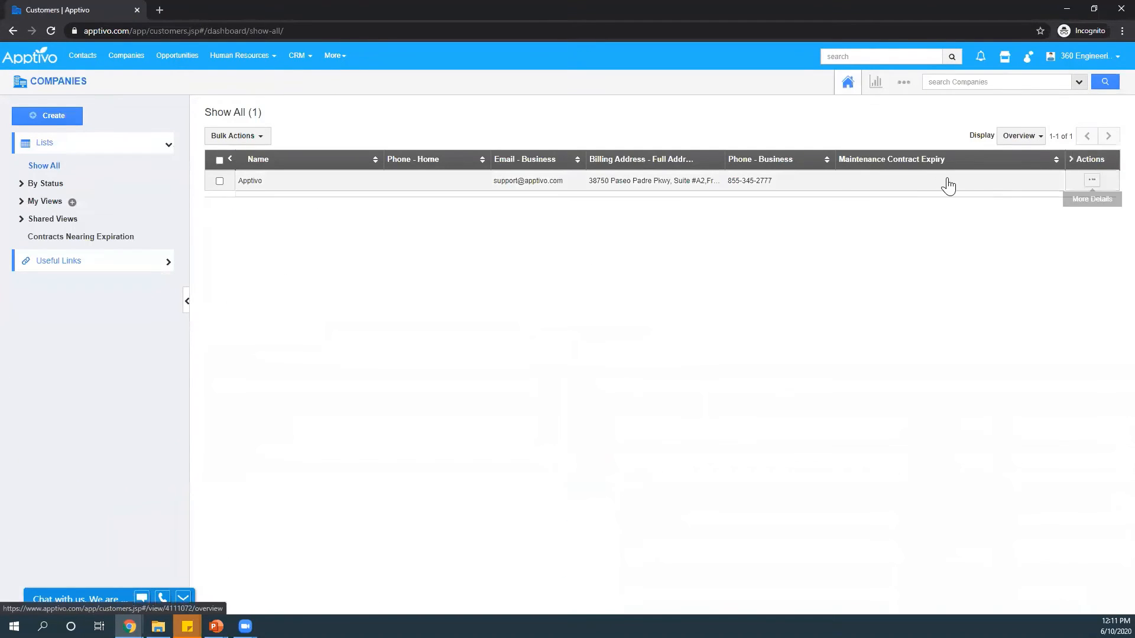
pyautogui.click(956, 186)
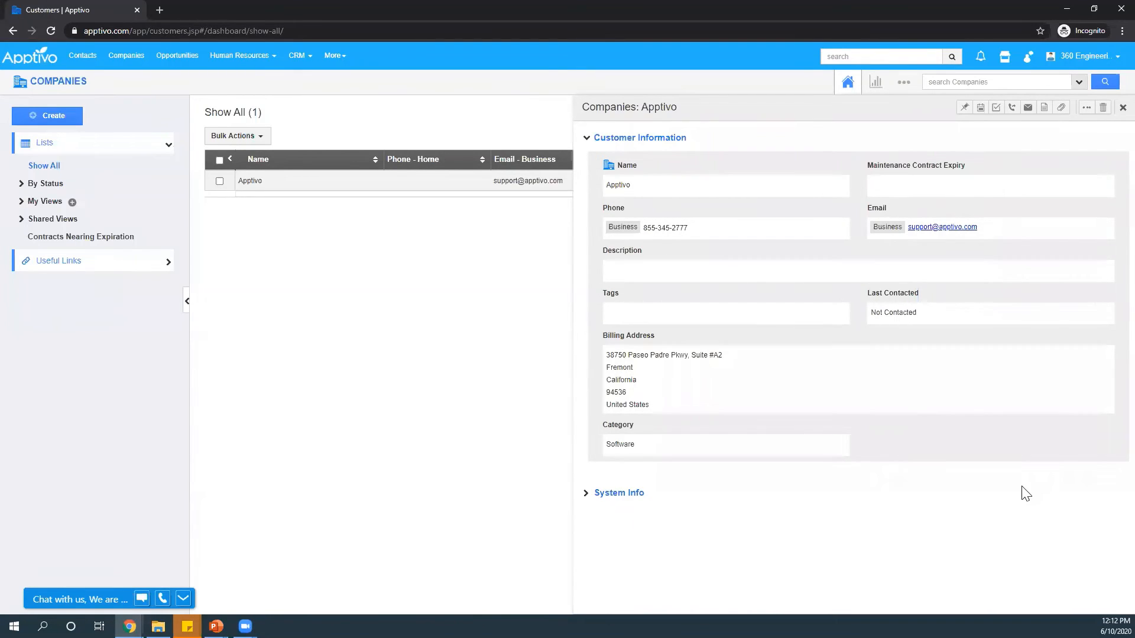
pyautogui.click(616, 499)
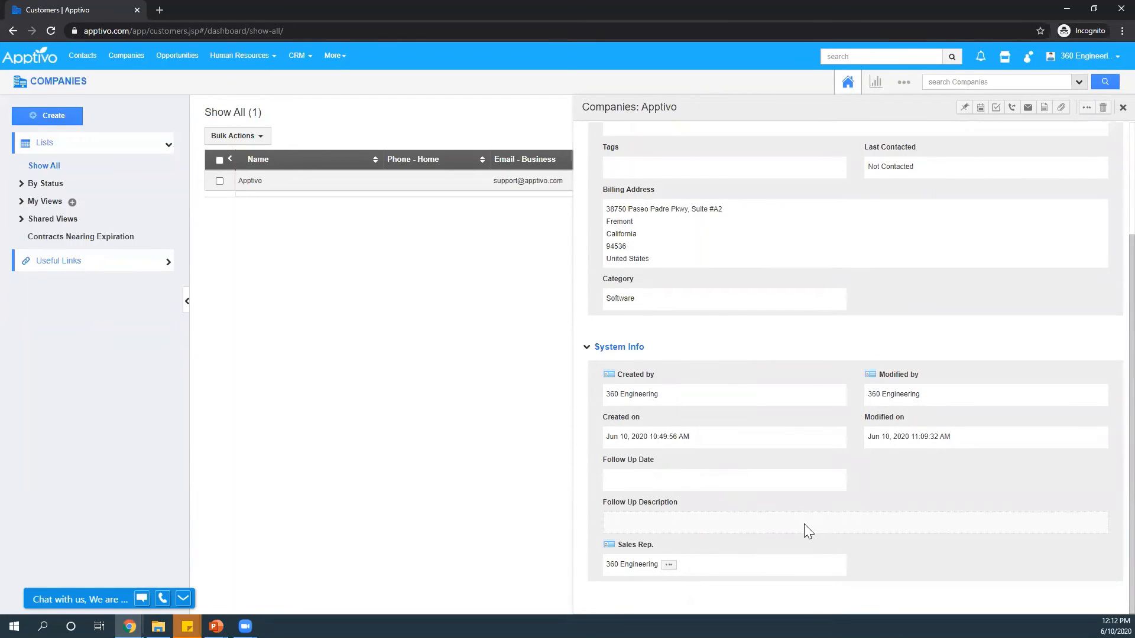
pyautogui.click(630, 349)
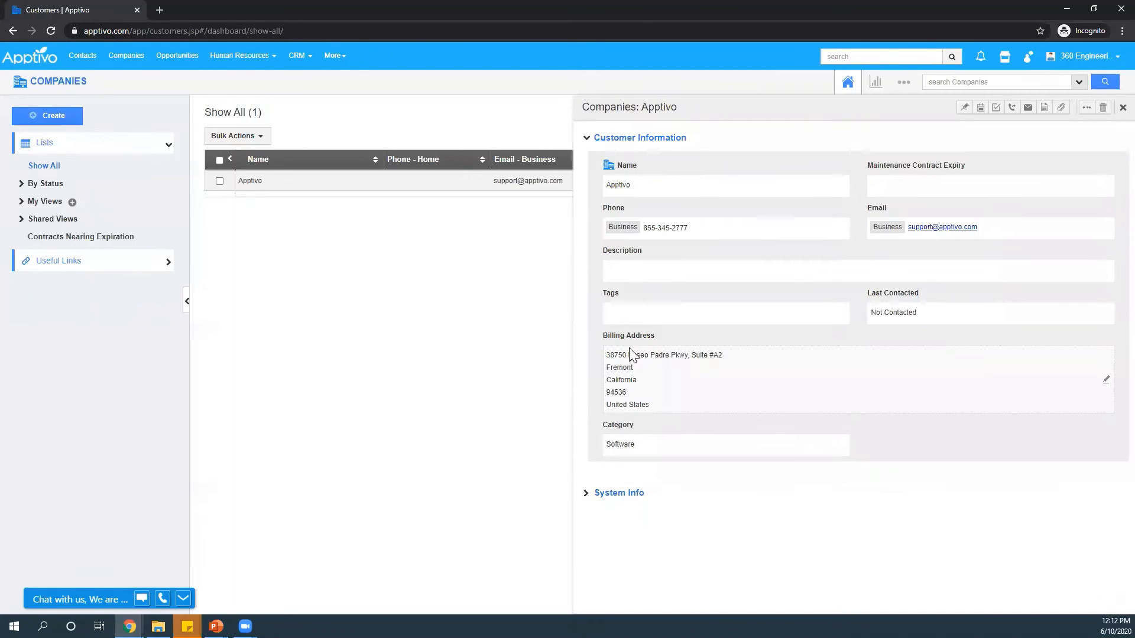
pyautogui.click(1122, 107)
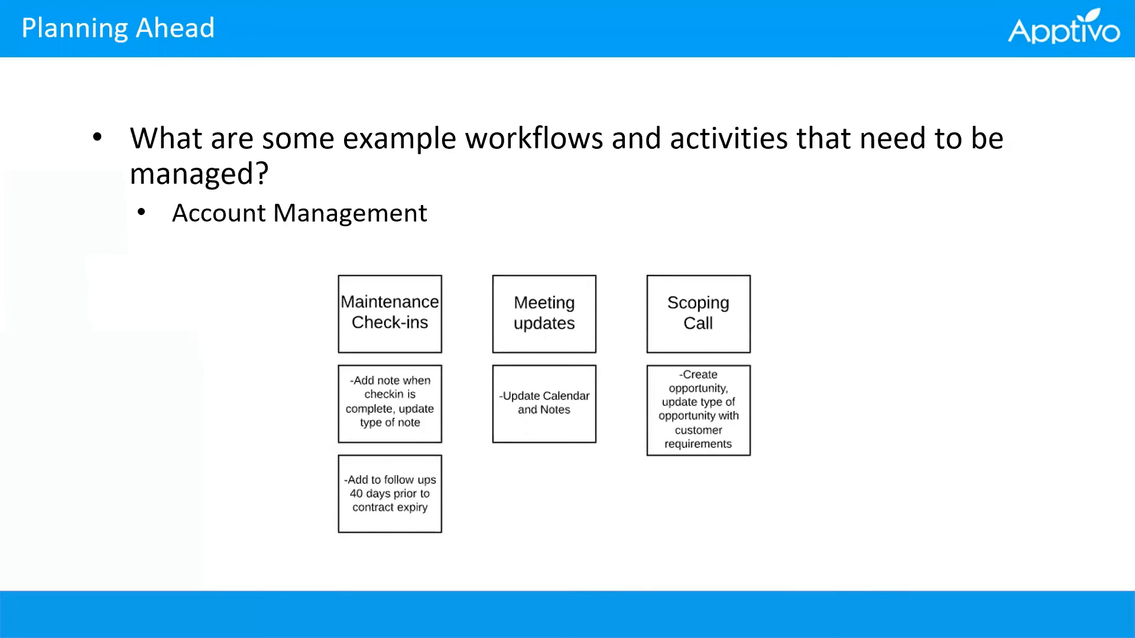
pyautogui.press('Left')
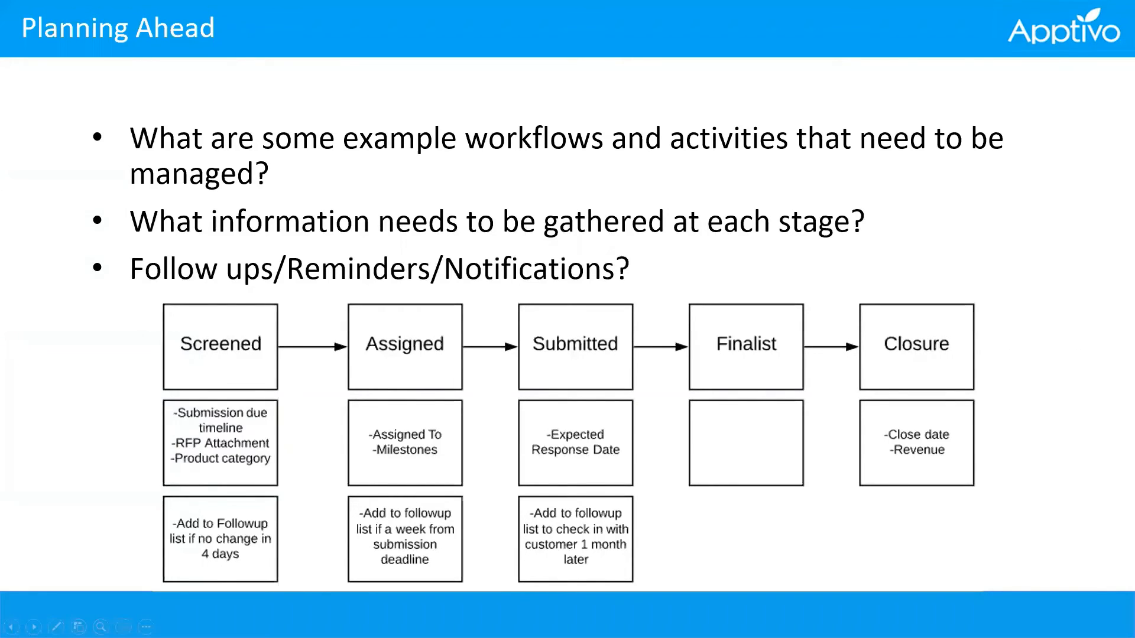
pyautogui.hotkey('alt', 'Tab')
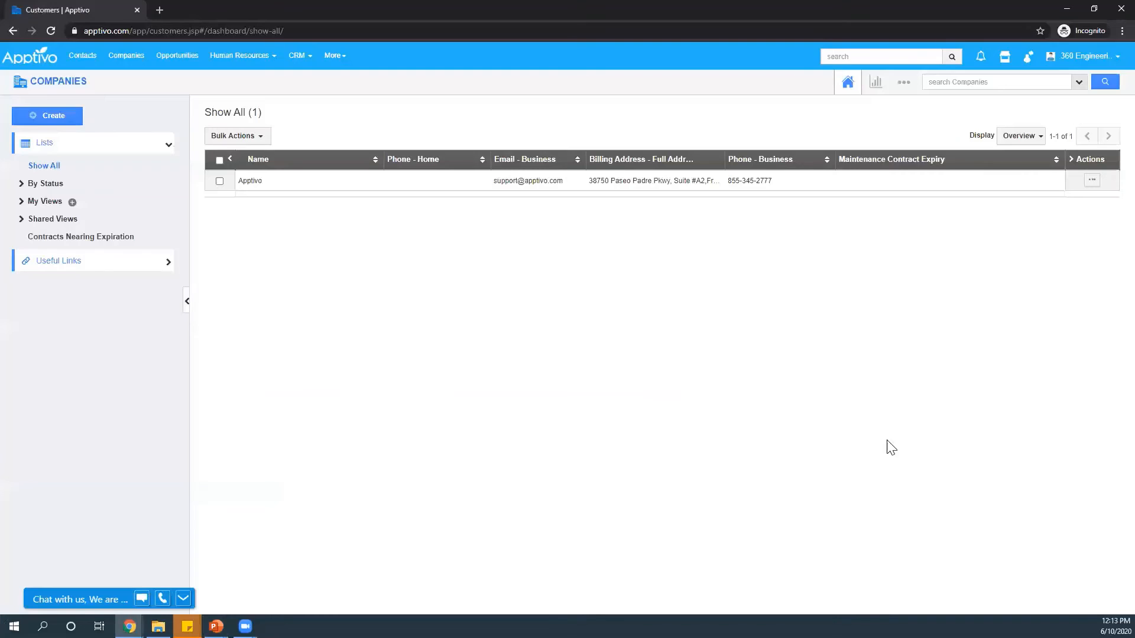
# Step: Open the Sales Stages settings of the Opportunities app
pyautogui.click(171, 55)
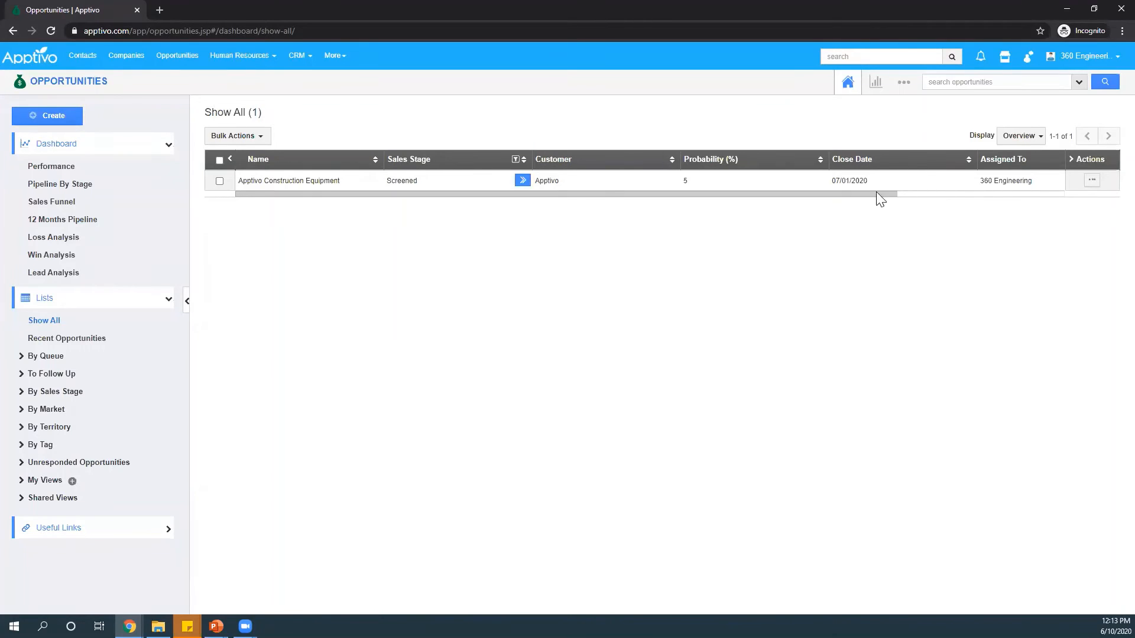
pyautogui.click(904, 83)
pyautogui.click(883, 124)
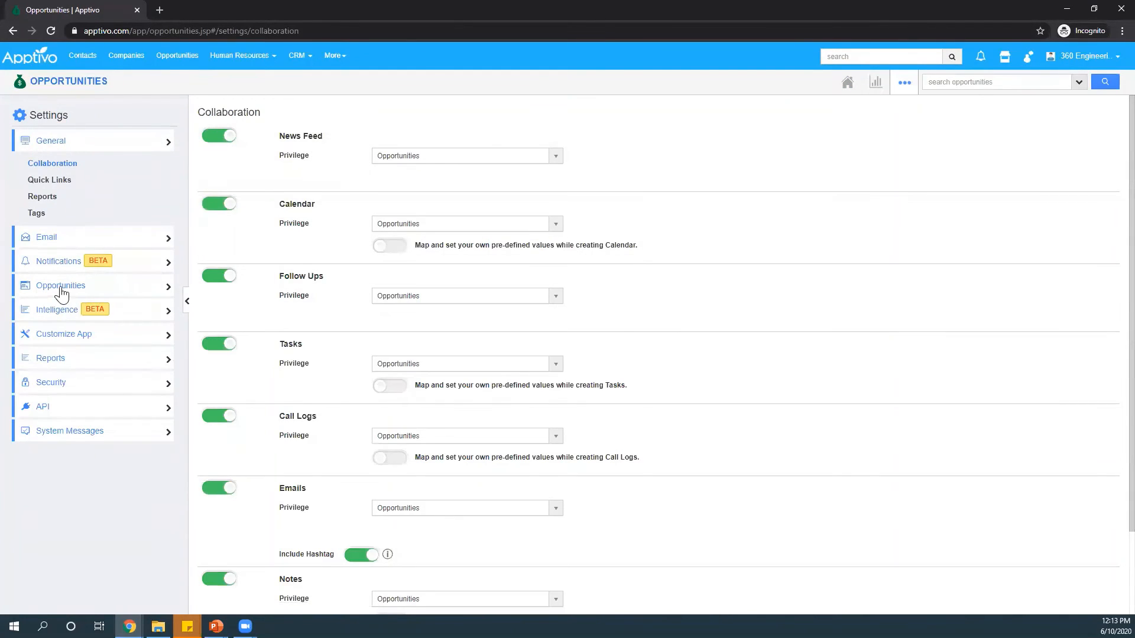
pyautogui.click(60, 288)
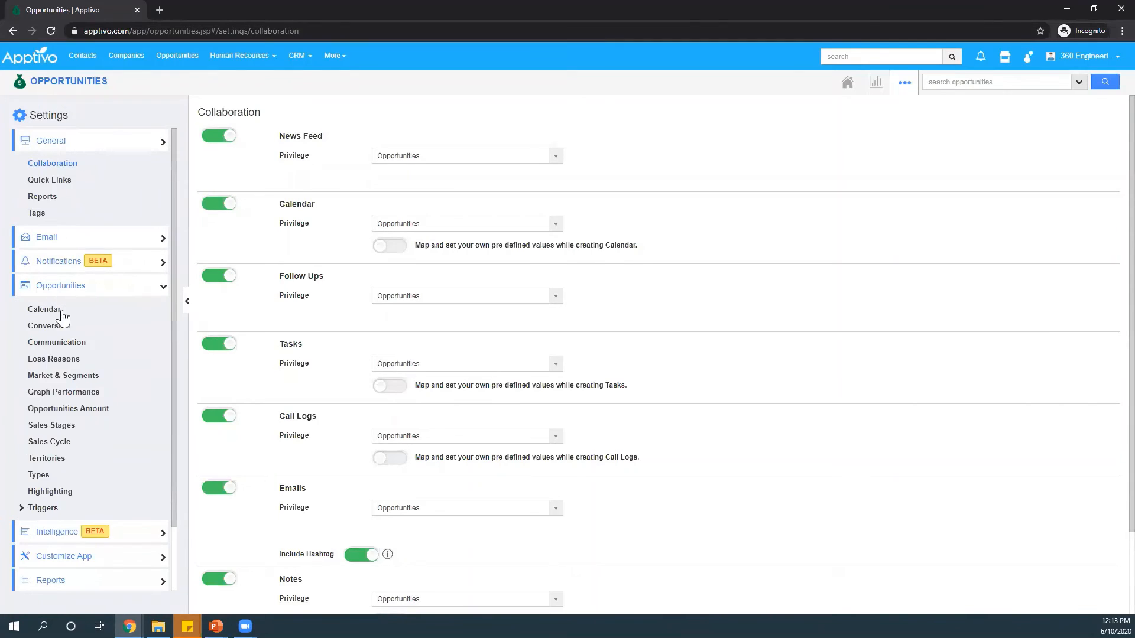
pyautogui.click(61, 427)
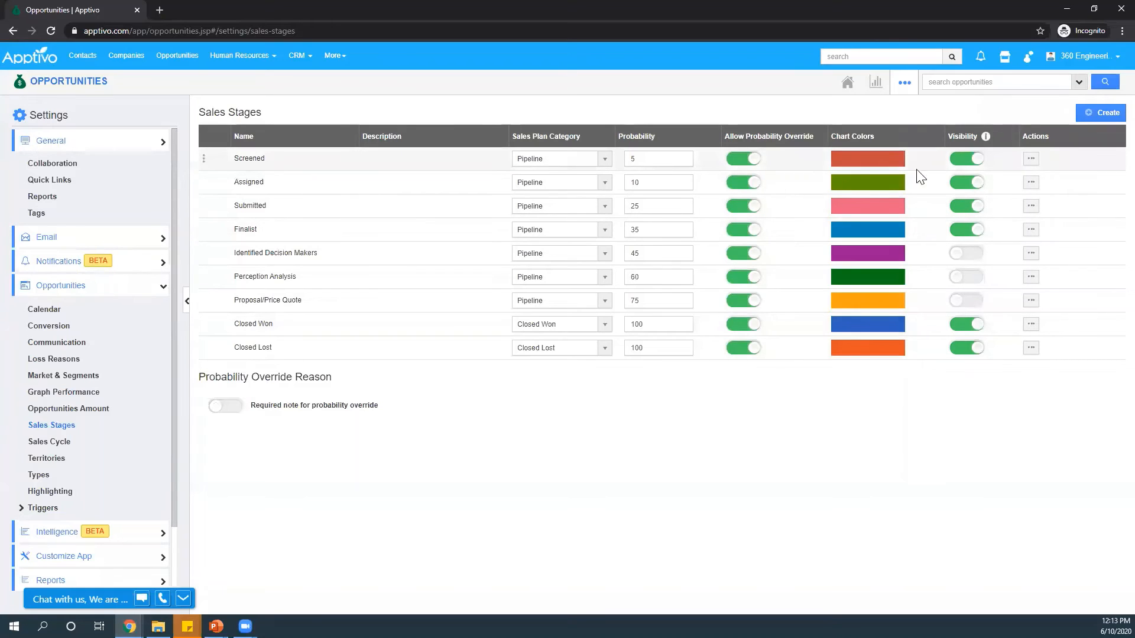
# Step: Review the detail pages of the Screened and Identified Decision Makers sales stages, returning to the stage list after each
pyautogui.click(1031, 160)
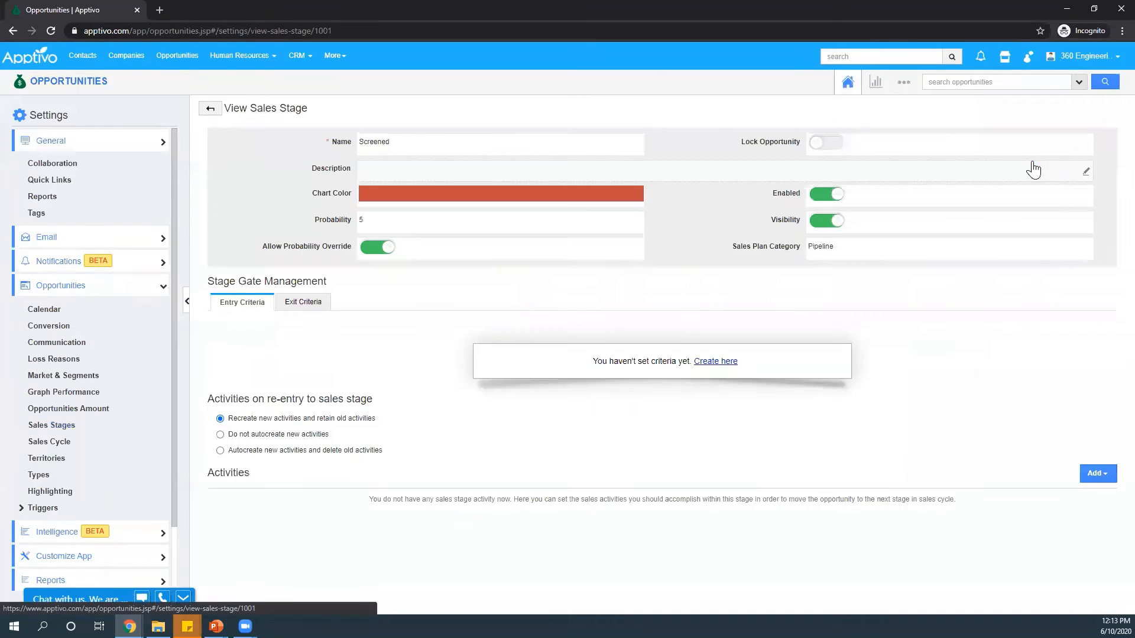
pyautogui.moveTo(395, 141); pyautogui.dragTo(346, 143)
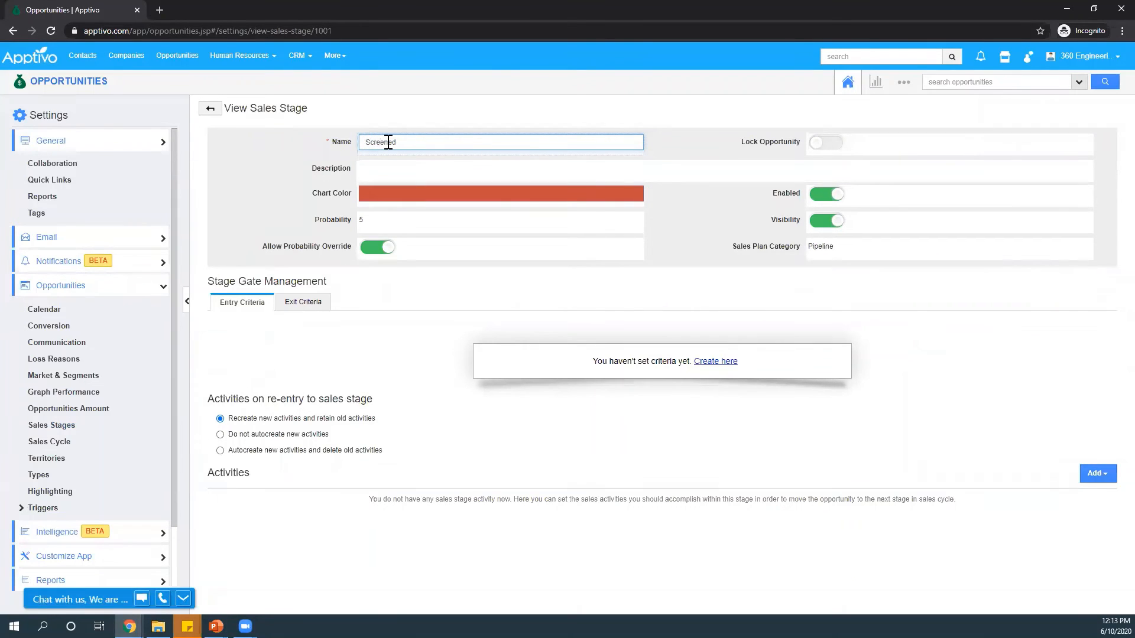
pyautogui.click(211, 108)
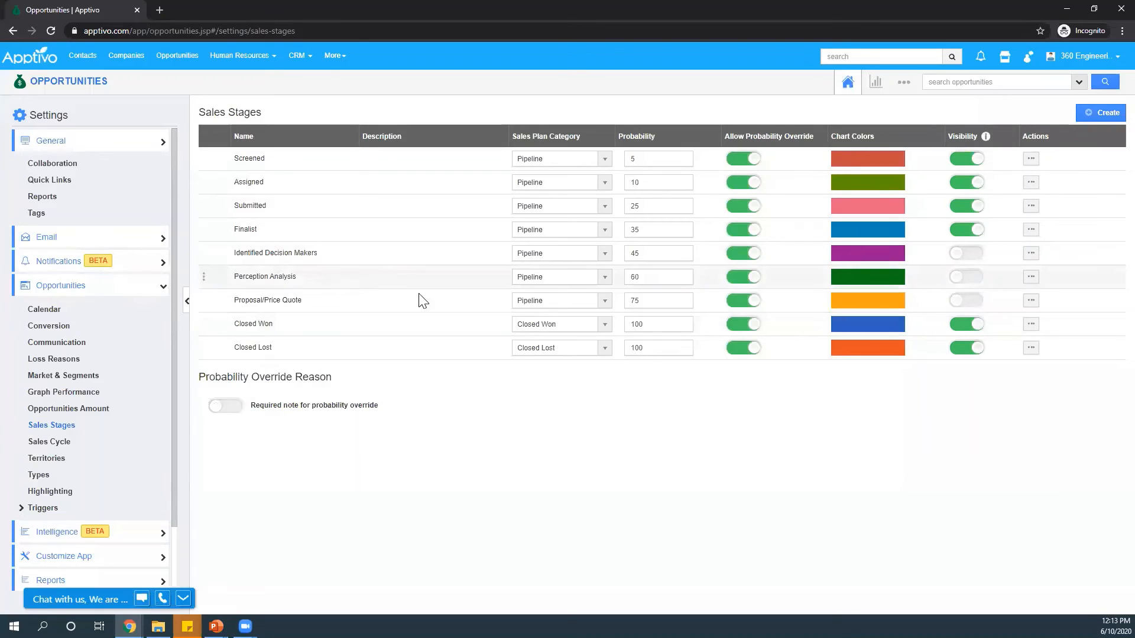
pyautogui.click(1017, 259)
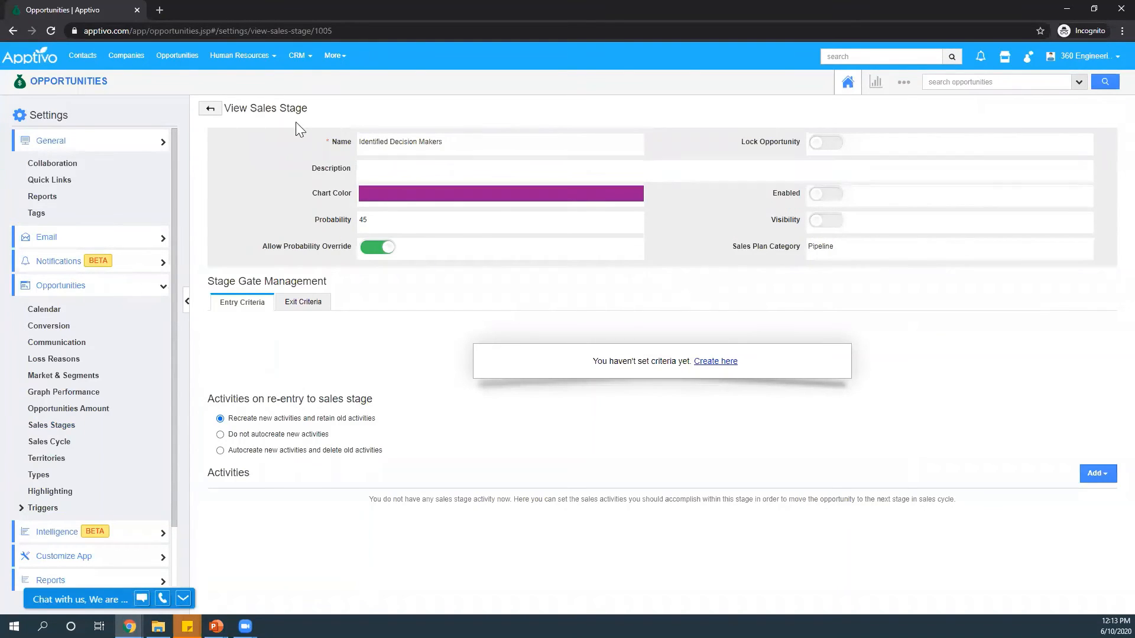
pyautogui.click(209, 110)
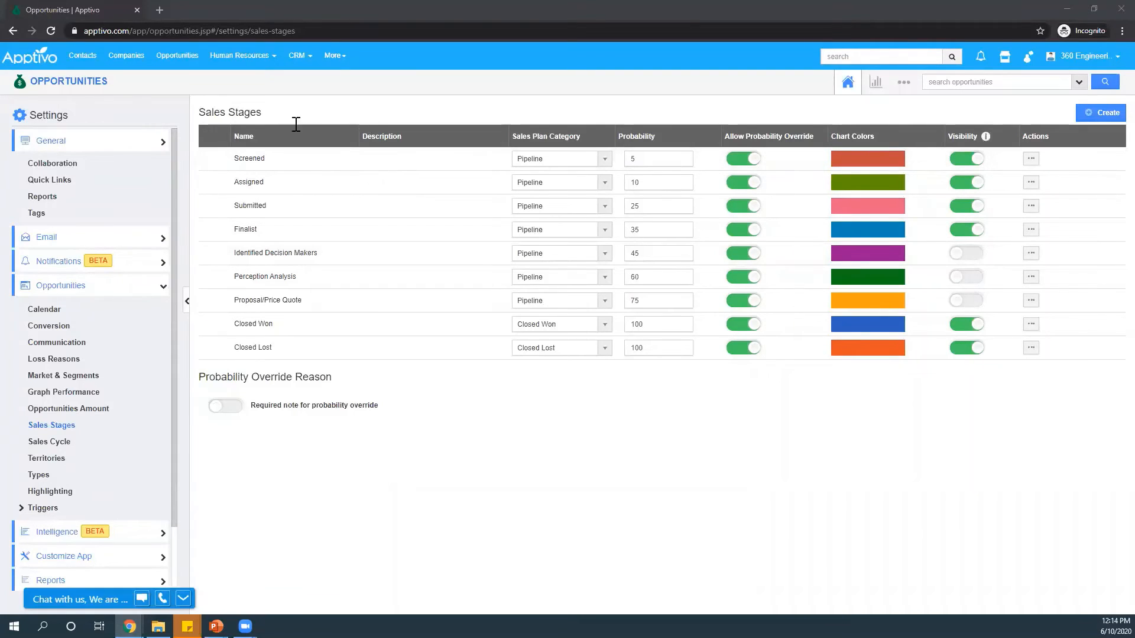
# Step: Open the Apptivo Construction Equipment opportunity from the list, look over its Opportunity Information fields, and close it
pyautogui.click(85, 84)
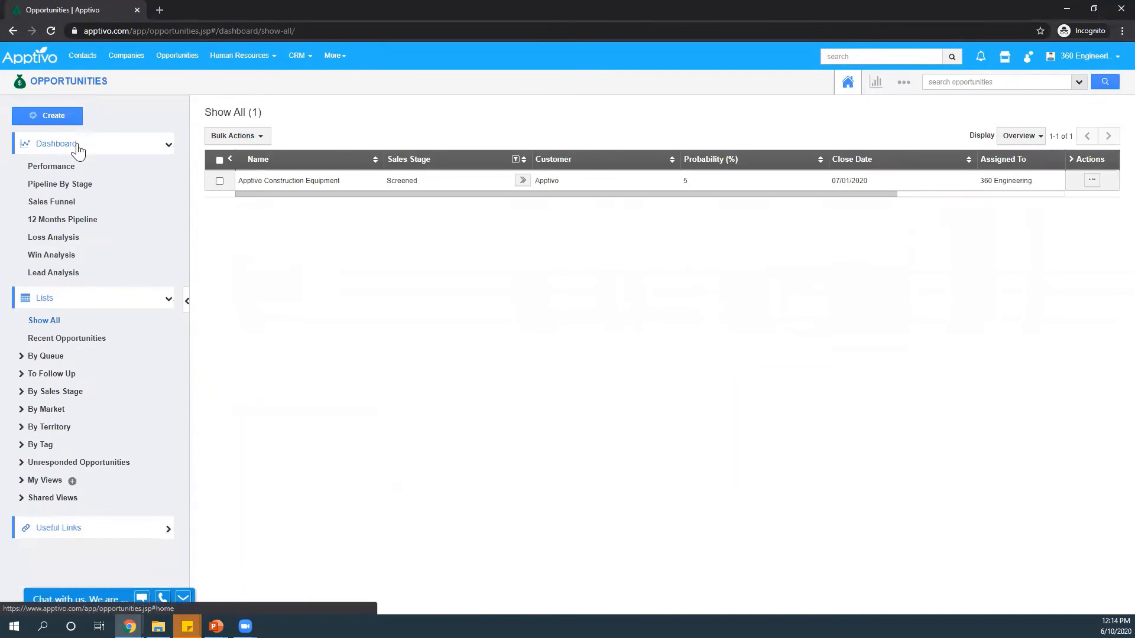
pyautogui.click(363, 190)
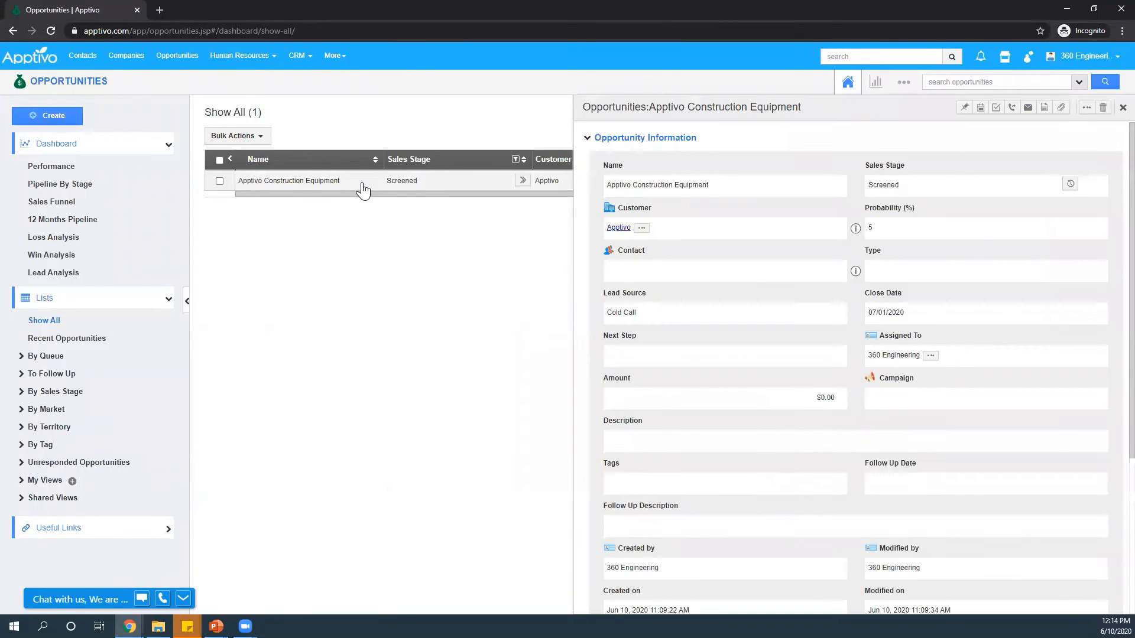
pyautogui.scroll(-3, 619, 283)
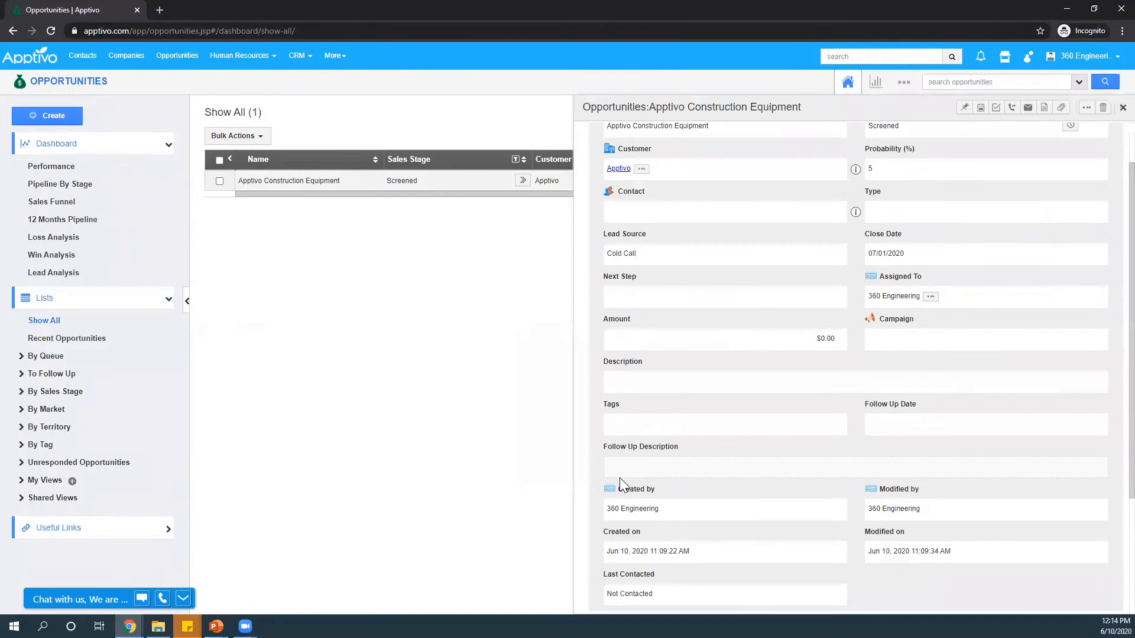
pyautogui.scroll(3, 619, 477)
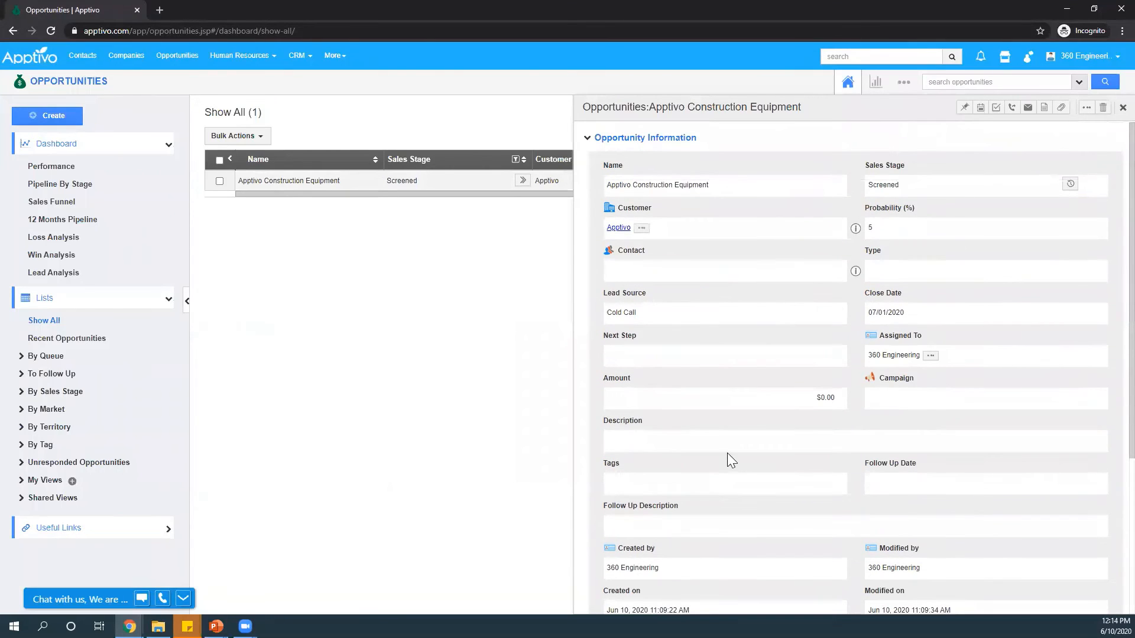
pyautogui.click(1122, 107)
# Step: Open the Opportunities app's master layout and remove the Company Information section
pyautogui.click(907, 85)
pyautogui.click(880, 118)
pyautogui.click(57, 334)
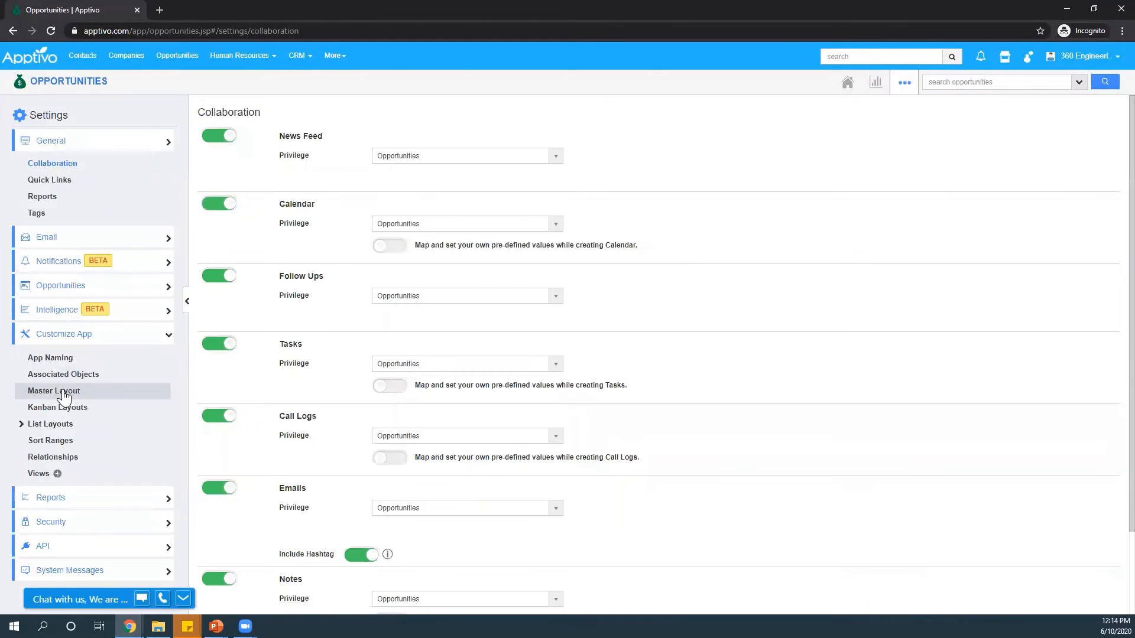
pyautogui.click(59, 392)
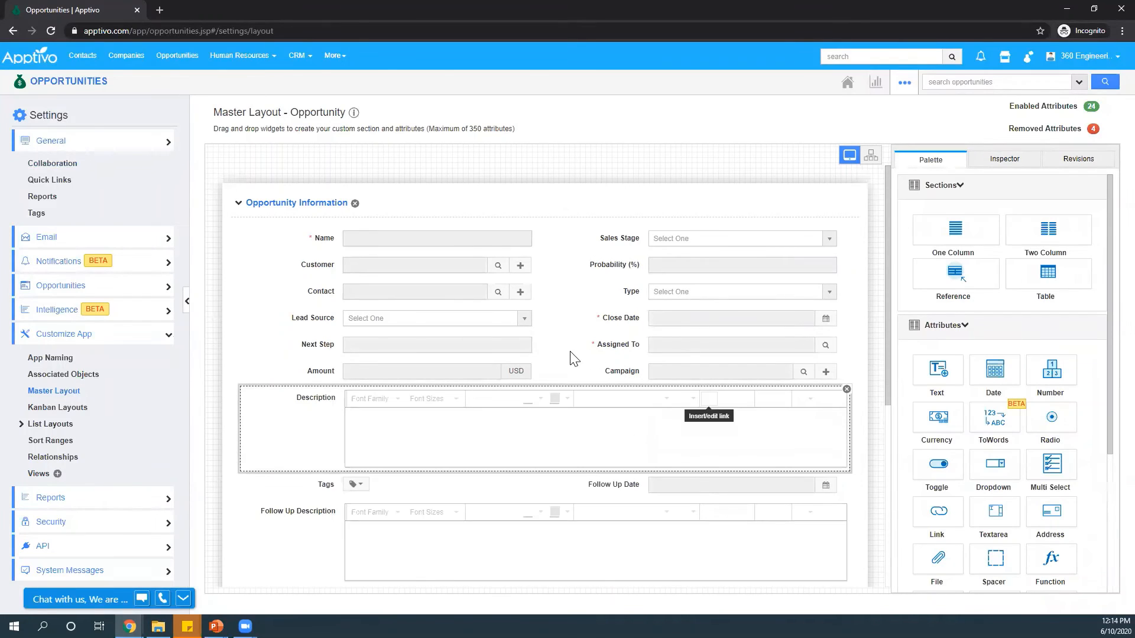
pyautogui.scroll(-5, 608, 381)
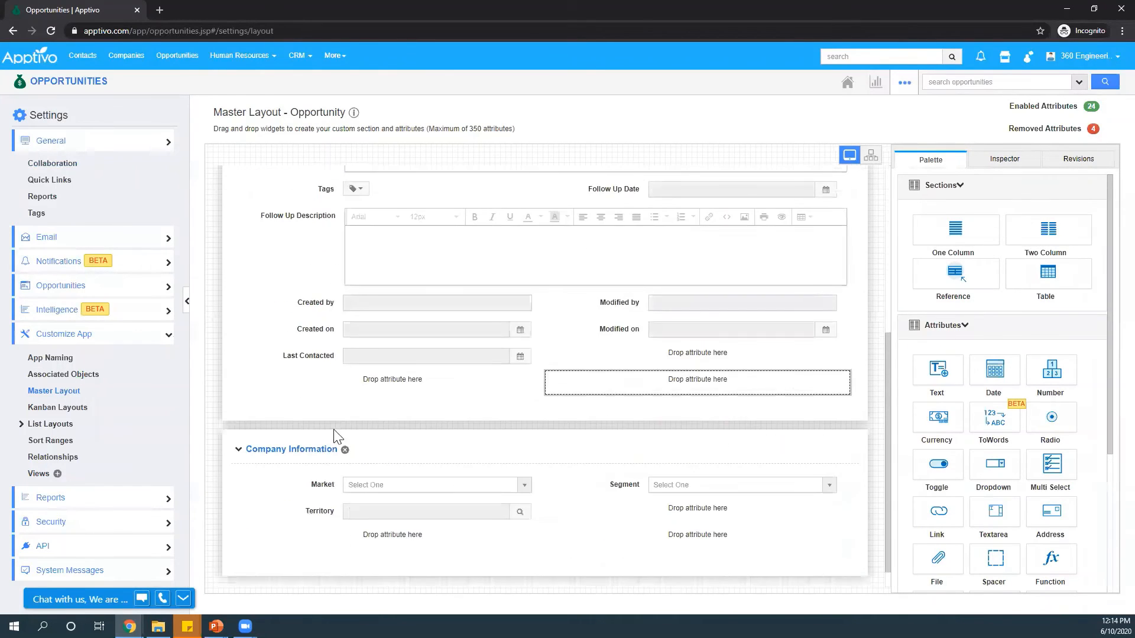
pyautogui.click(345, 425)
# Step: Add a two-column section below Opportunity Information and name it System Info
pyautogui.moveTo(1058, 229); pyautogui.dragTo(449, 565)
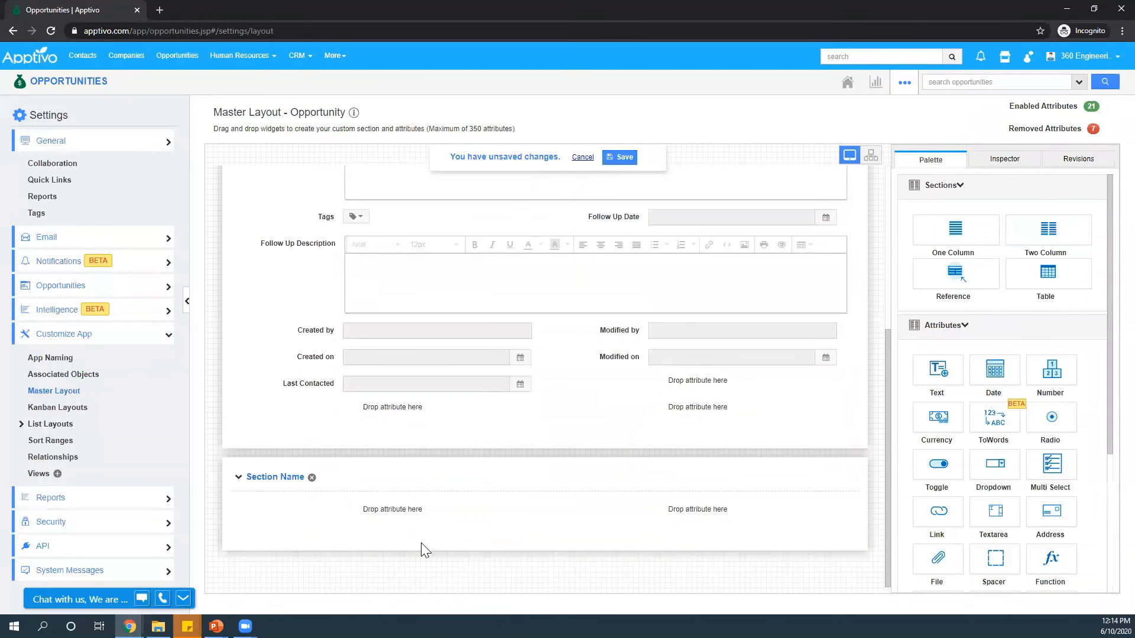
pyautogui.click(282, 484)
pyautogui.tripleClick(1040, 226)
pyautogui.write('S')
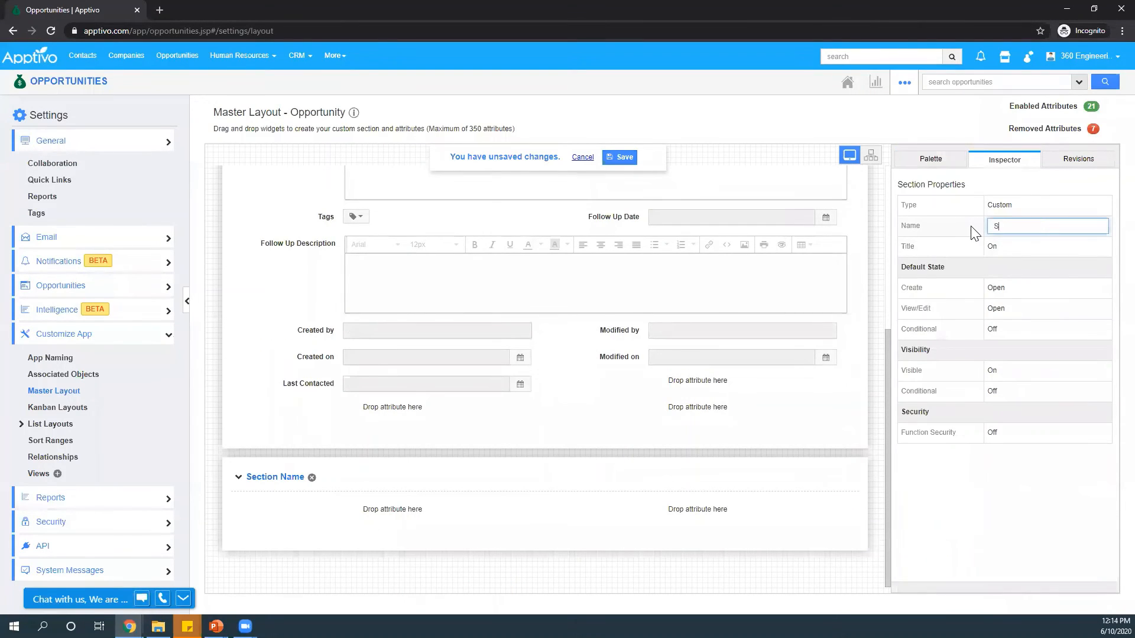
pyautogui.write('ystem Info')
pyautogui.press('Return')
# Step: Set the System Info section's default state to Closed for both Create and View/Edit
pyautogui.click(1003, 289)
pyautogui.click(1005, 289)
pyautogui.click(1008, 331)
pyautogui.click(1017, 302)
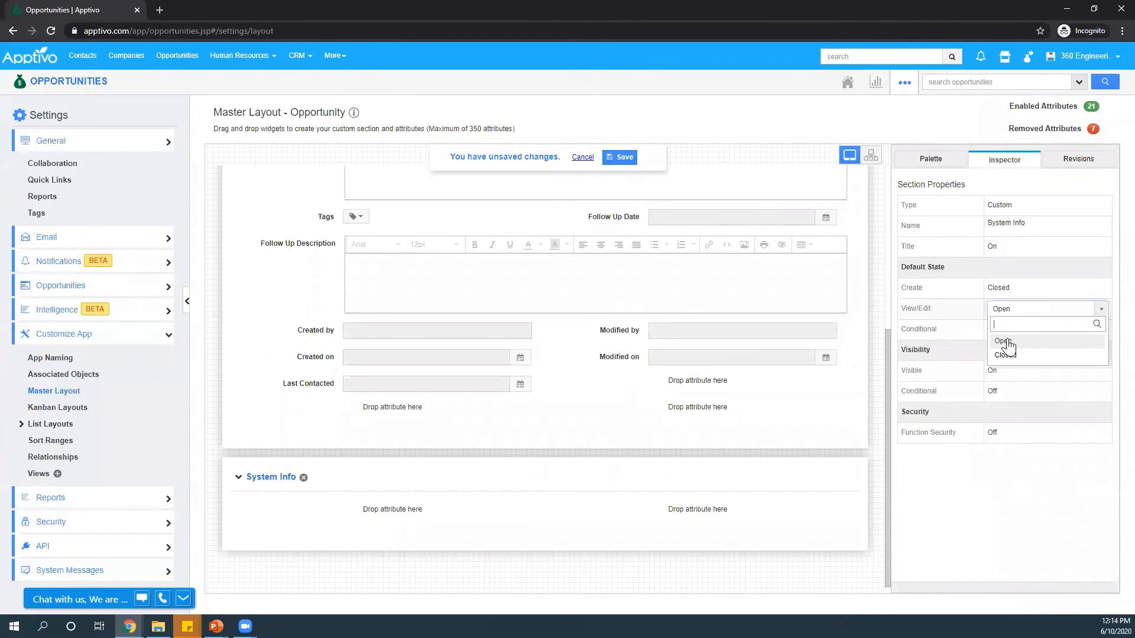
pyautogui.click(1005, 352)
# Step: Move the Created by, Modified by, Created on and Modified on attributes into System Info, keeping Last Contacted under Follow Up Description
pyautogui.moveTo(375, 331); pyautogui.dragTo(384, 510)
pyautogui.moveTo(666, 322); pyautogui.dragTo(696, 515)
pyautogui.moveTo(379, 305); pyautogui.dragTo(382, 499)
pyautogui.moveTo(396, 331); pyautogui.dragTo(597, 366)
pyautogui.scroll(5, 592, 380)
pyautogui.moveTo(666, 572); pyautogui.dragTo(424, 572)
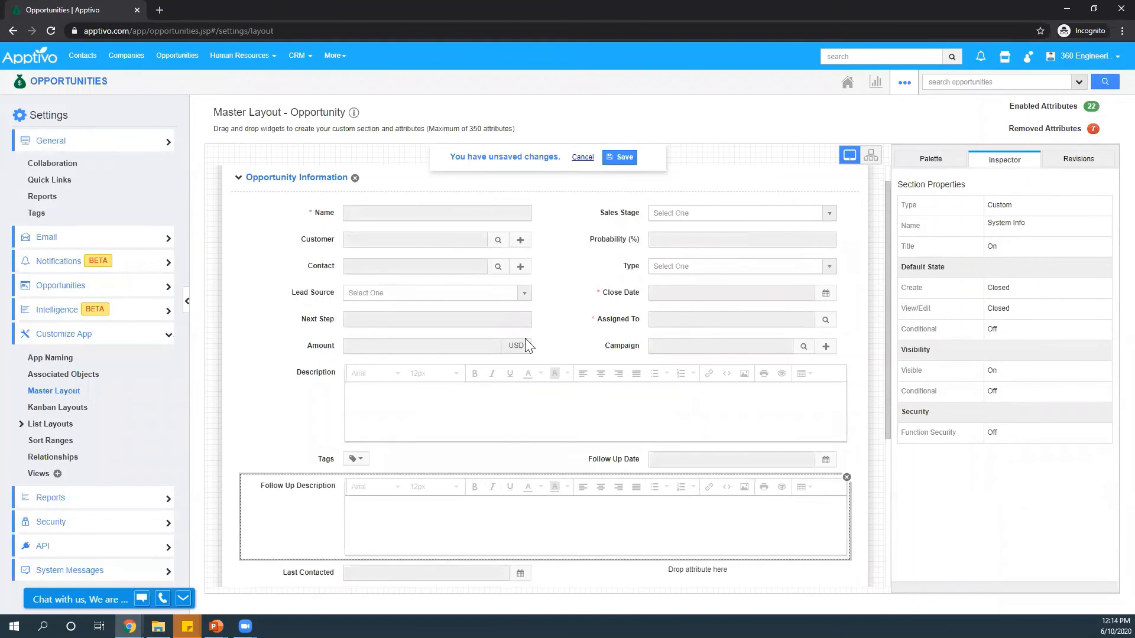
# Step: Move Follow Up Description and Follow Up Date into System Info, and place Last Contacted beside Tags
pyautogui.scroll(-1, 426, 436)
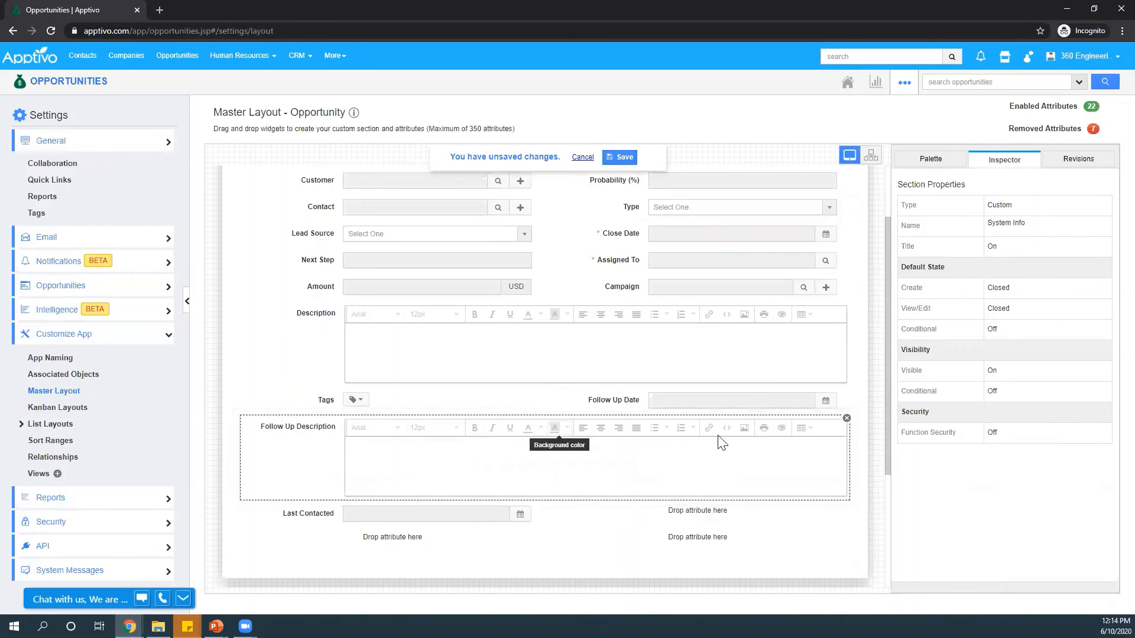
pyautogui.scroll(-3, 594, 437)
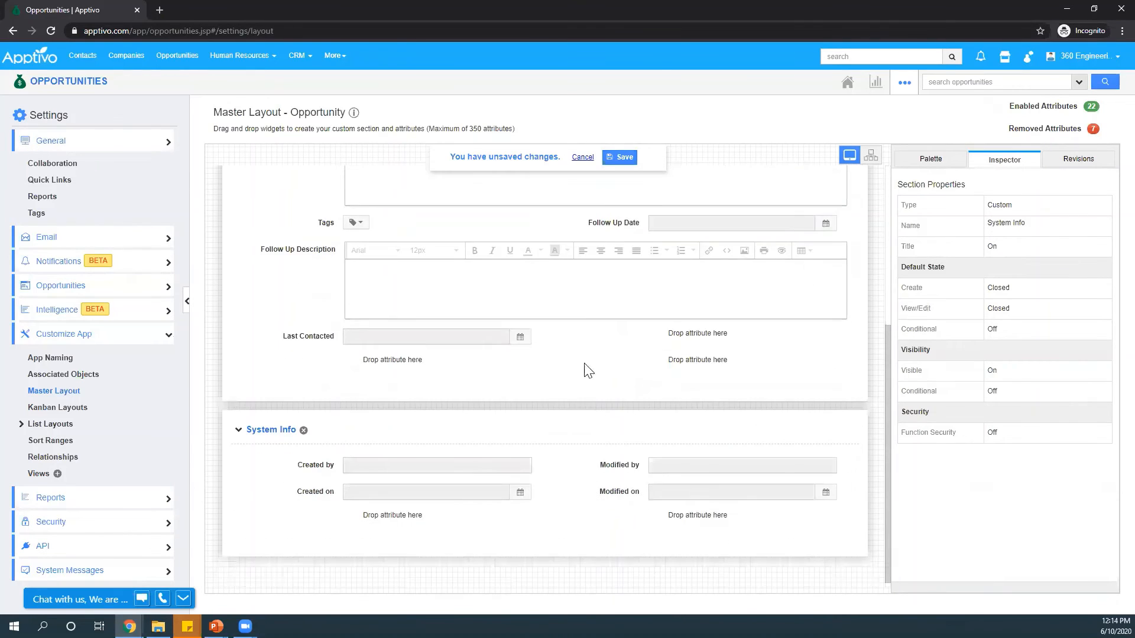
pyautogui.moveTo(267, 255); pyautogui.dragTo(489, 481)
pyautogui.moveTo(715, 222); pyautogui.dragTo(697, 544)
pyautogui.scroll(3, 624, 303)
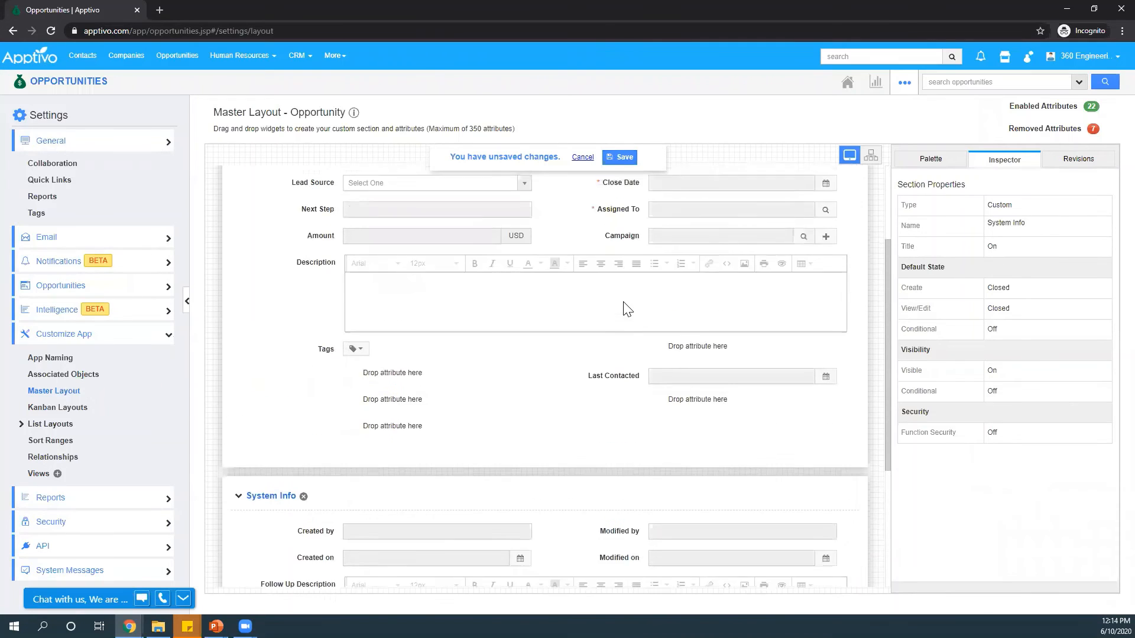
pyautogui.moveTo(672, 423); pyautogui.dragTo(682, 405)
# Step: Remove the Campaign, Next Step and Lead Source attributes from the Opportunity Information section
pyautogui.click(847, 278)
pyautogui.click(542, 279)
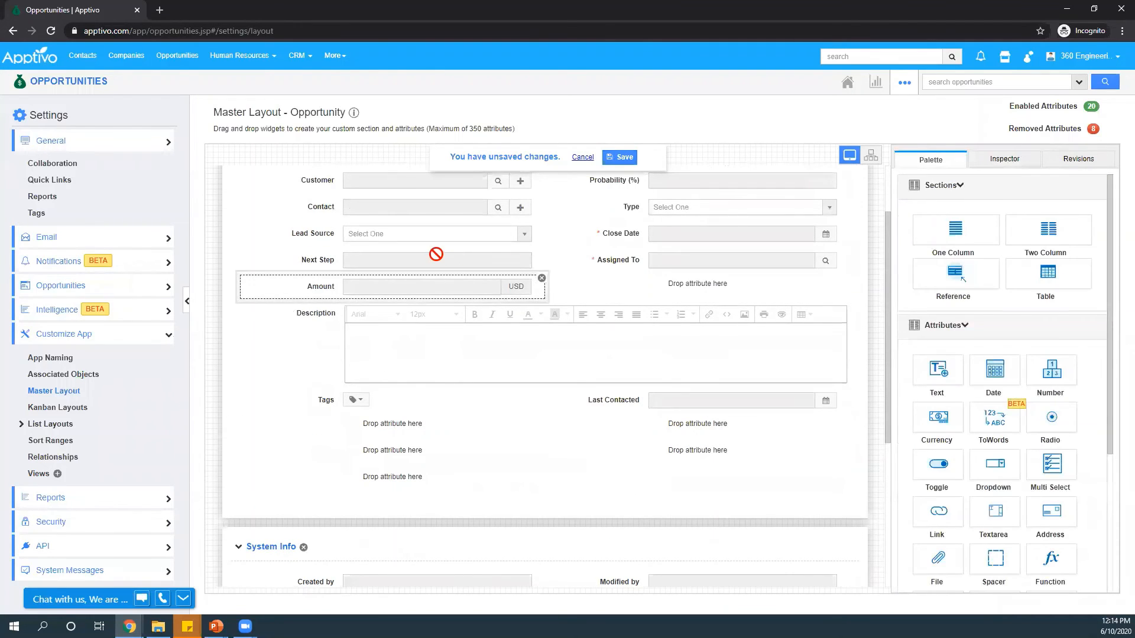
pyautogui.click(540, 252)
pyautogui.scroll(1, 549, 260)
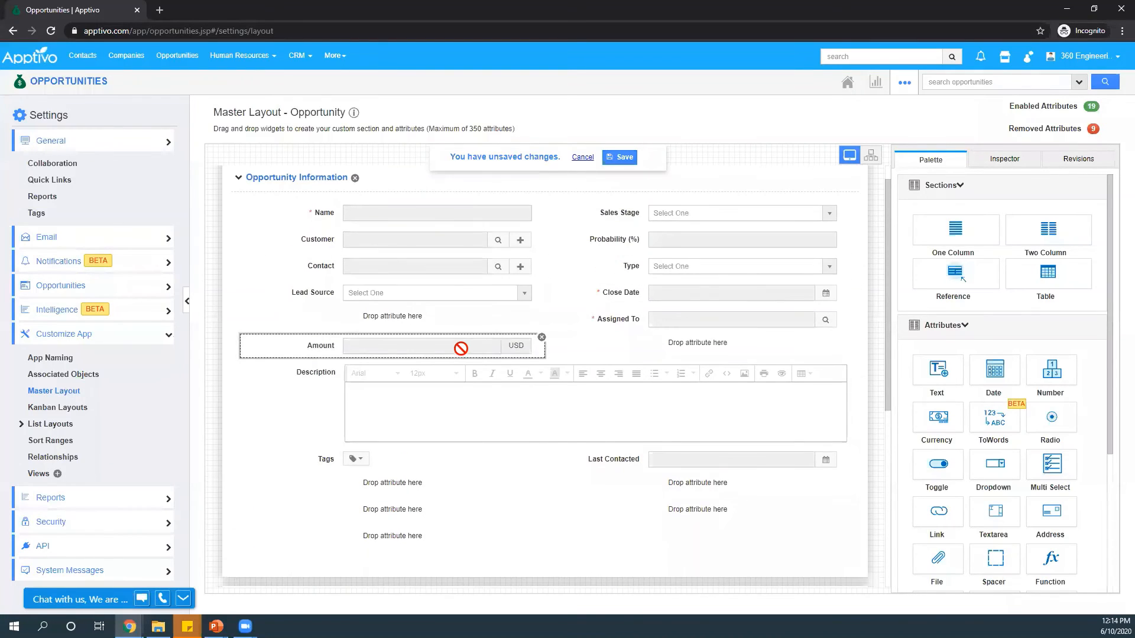
pyautogui.click(540, 285)
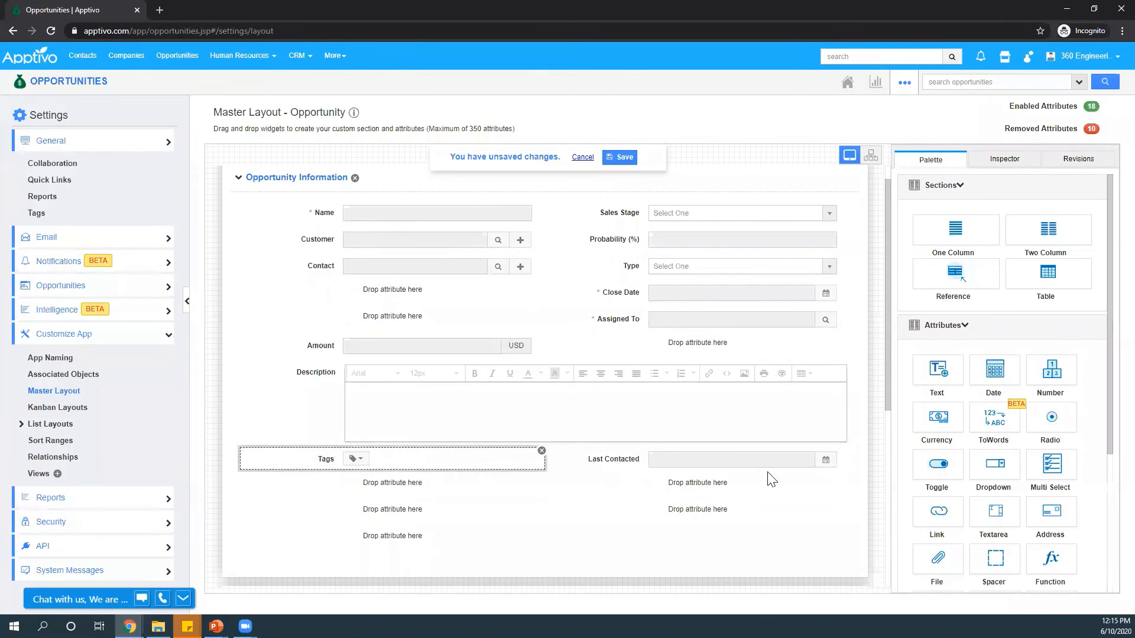
# Step: Move Last Contacted below Assigned To, and try adding a Date attribute below Contact before removing it
pyautogui.moveTo(760, 452); pyautogui.dragTo(717, 347)
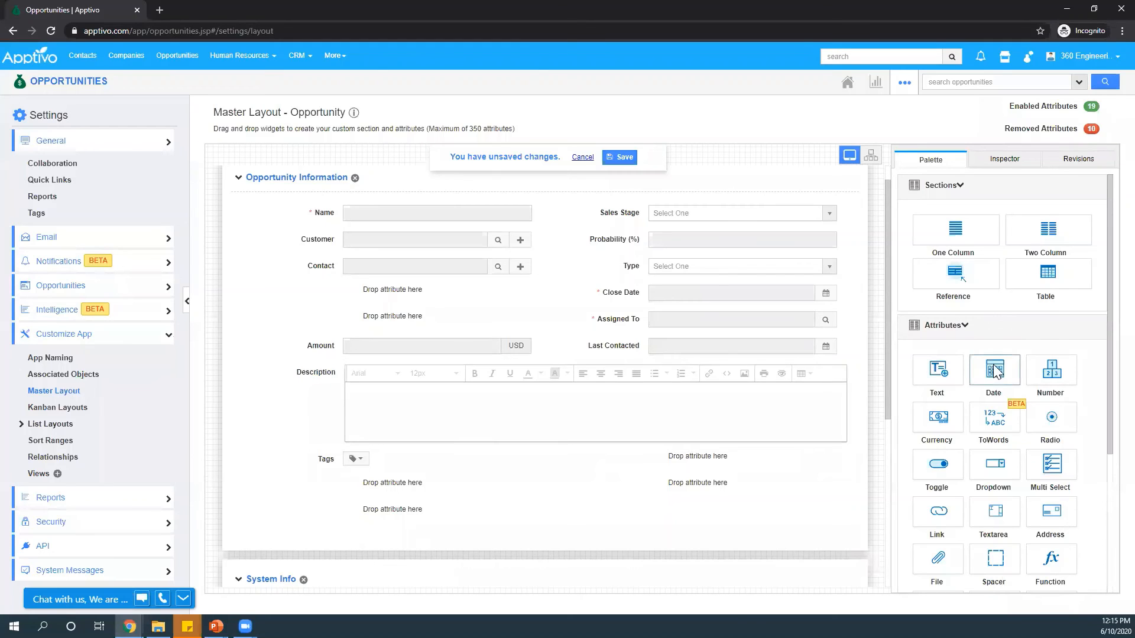
pyautogui.moveTo(994, 369); pyautogui.dragTo(408, 293)
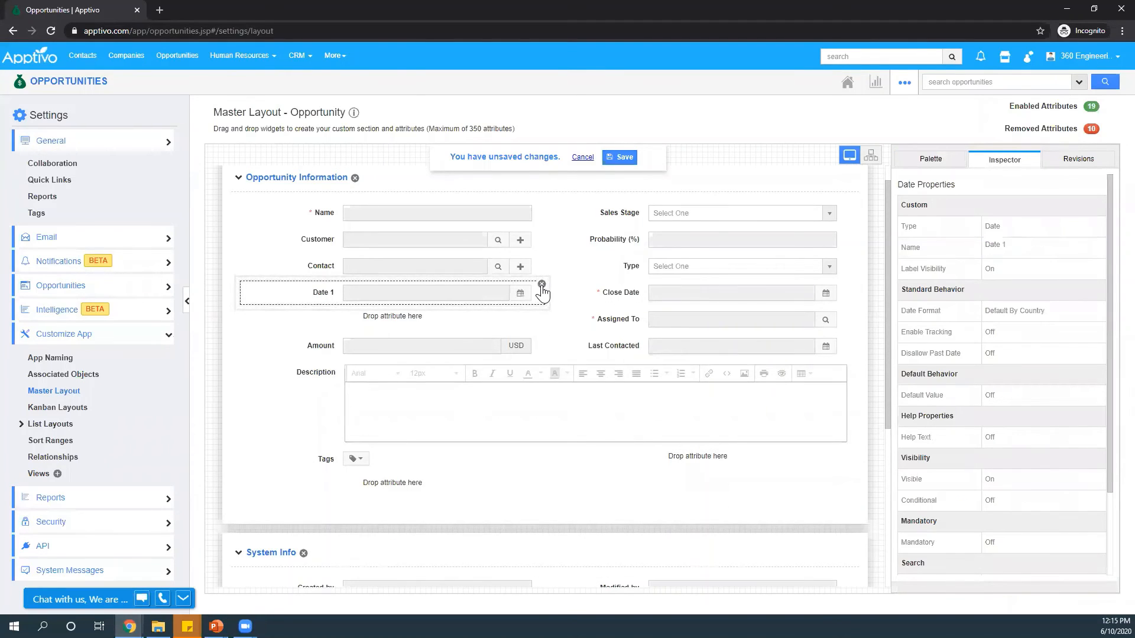
pyautogui.click(541, 285)
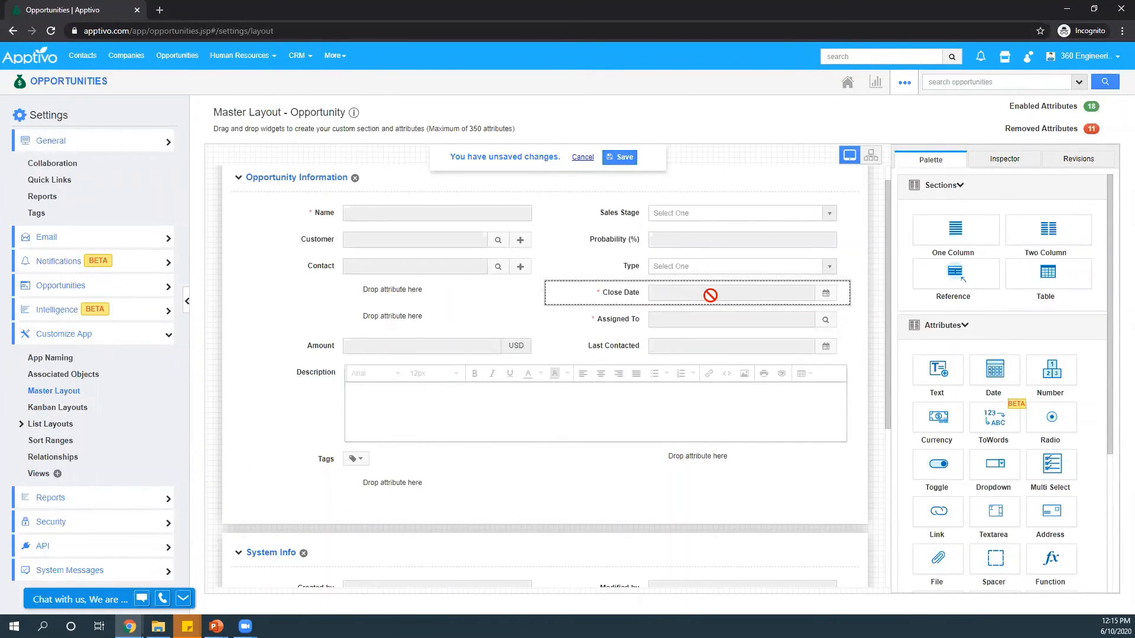
# Step: Rename the Close Date attribute to Submission Due Date
pyautogui.moveTo(719, 295); pyautogui.dragTo(640, 301)
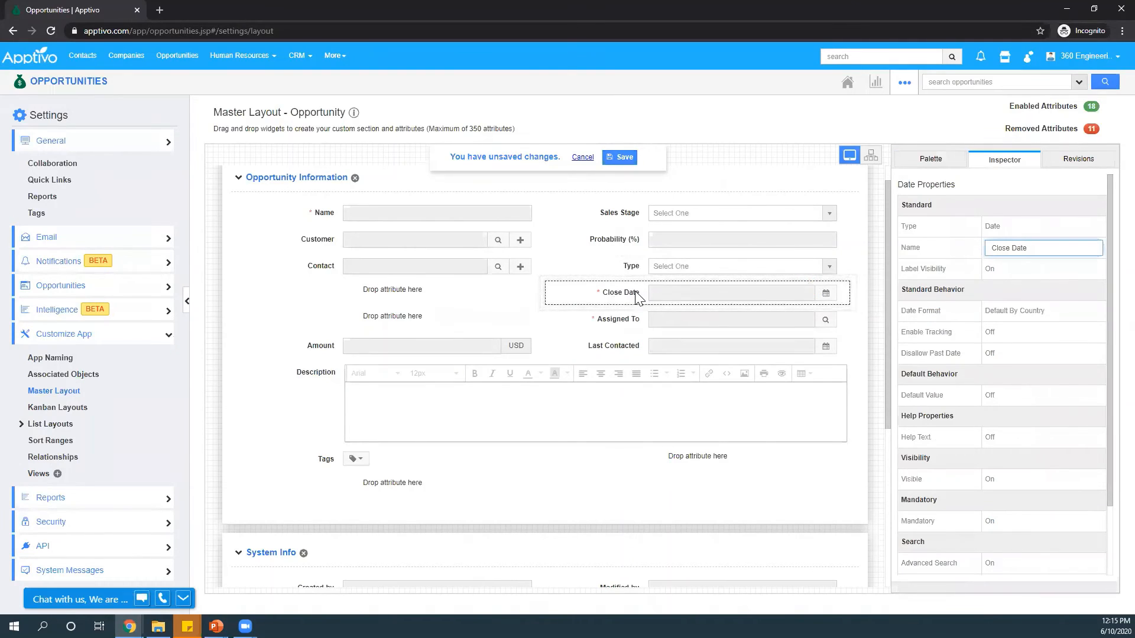
pyautogui.tripleClick(999, 249)
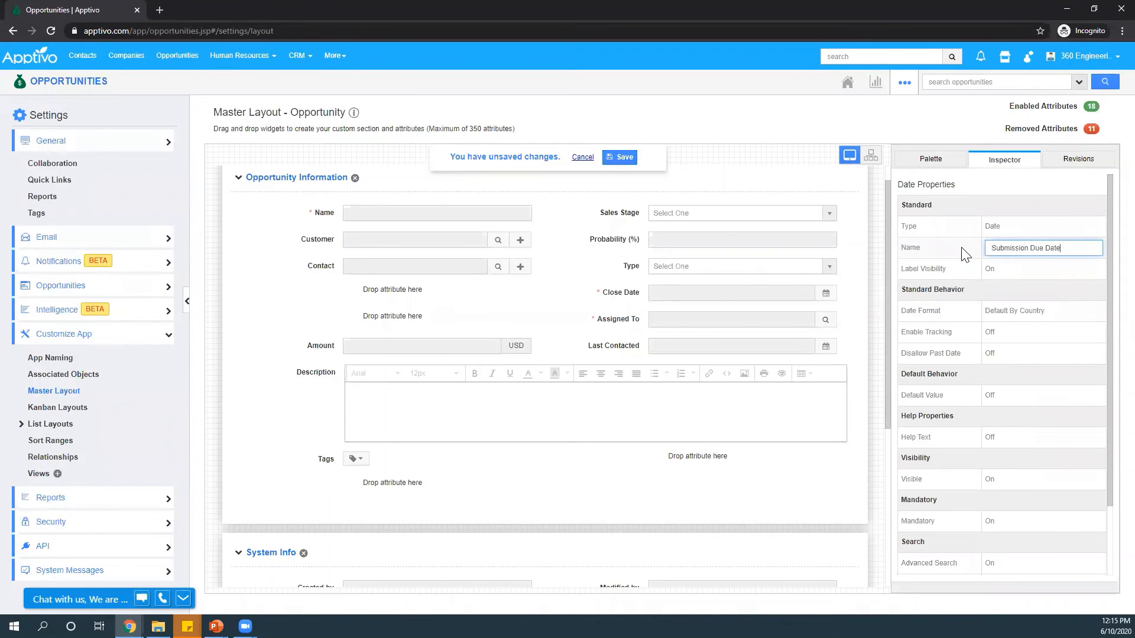
pyautogui.click(953, 251)
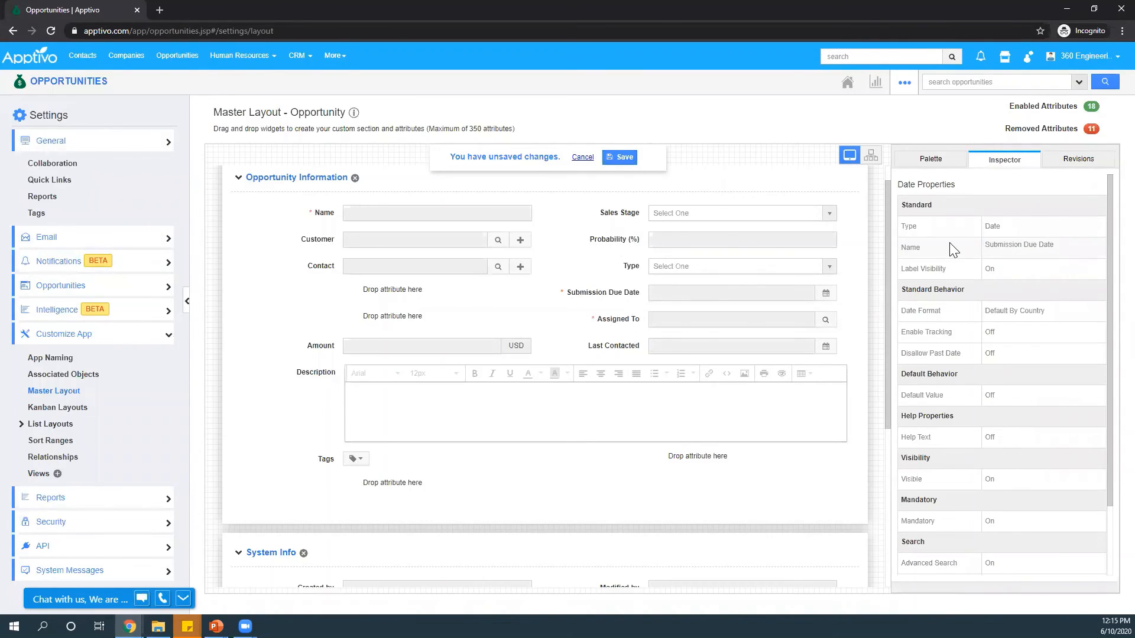
pyautogui.click(940, 154)
pyautogui.moveTo(712, 292); pyautogui.dragTo(677, 288)
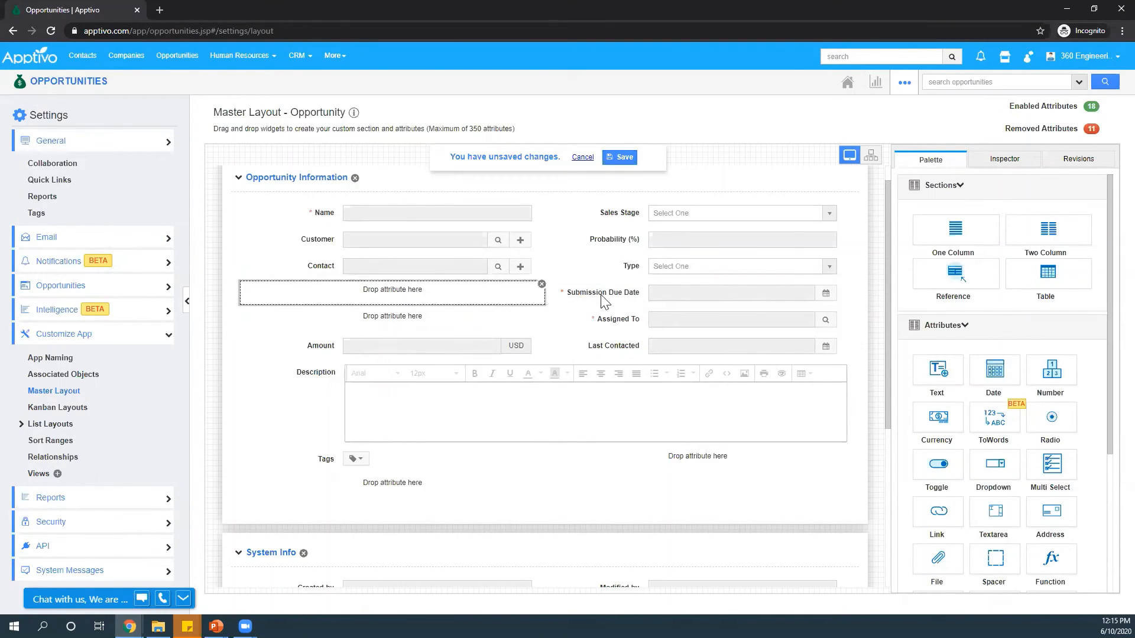
pyautogui.moveTo(995, 370); pyautogui.dragTo(759, 378)
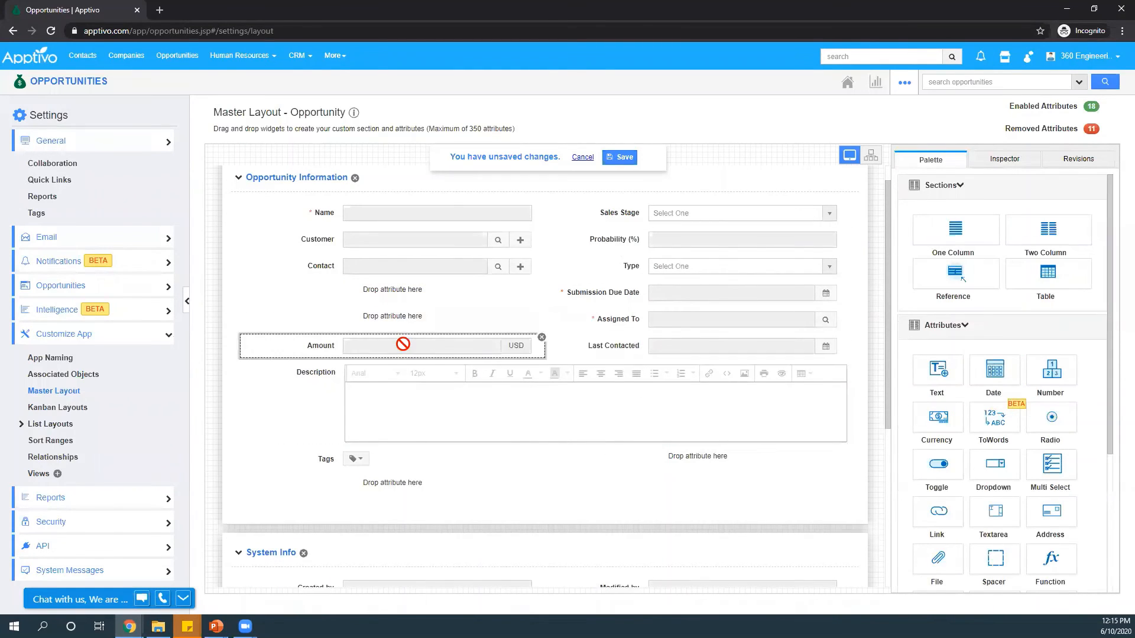
# Step: Arrange Last Contacted, Amount and Description directly beneath Contact, then save the master layout and leave the settings
pyautogui.moveTo(615, 348); pyautogui.dragTo(390, 294)
pyautogui.moveTo(372, 344); pyautogui.dragTo(382, 314)
pyautogui.moveTo(337, 385); pyautogui.dragTo(387, 435)
pyautogui.click(630, 166)
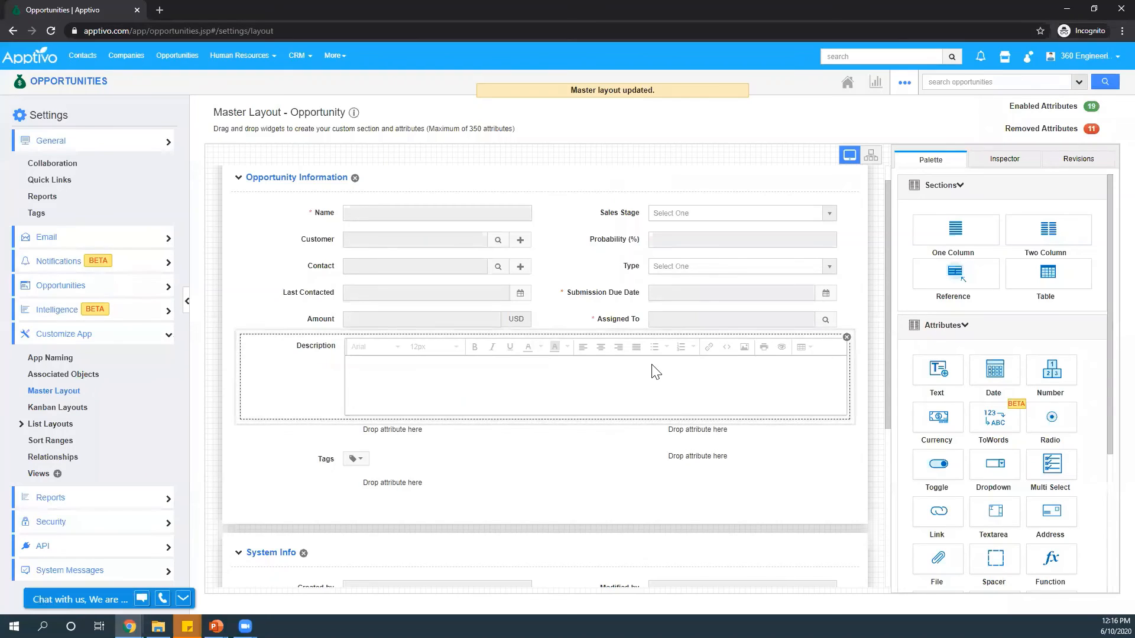
pyautogui.click(87, 86)
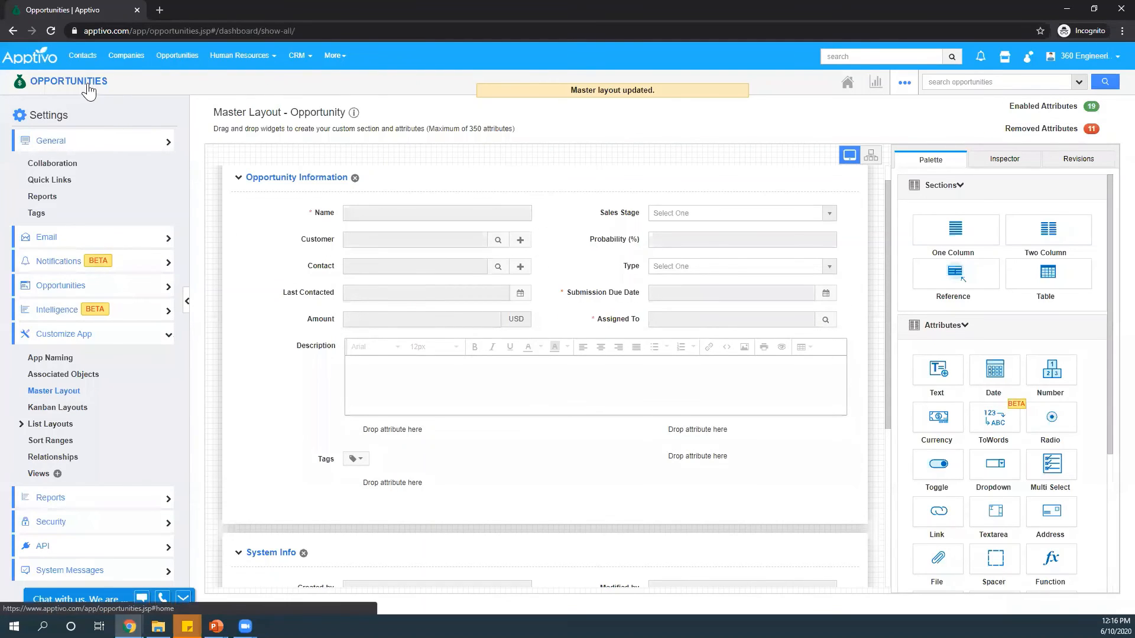
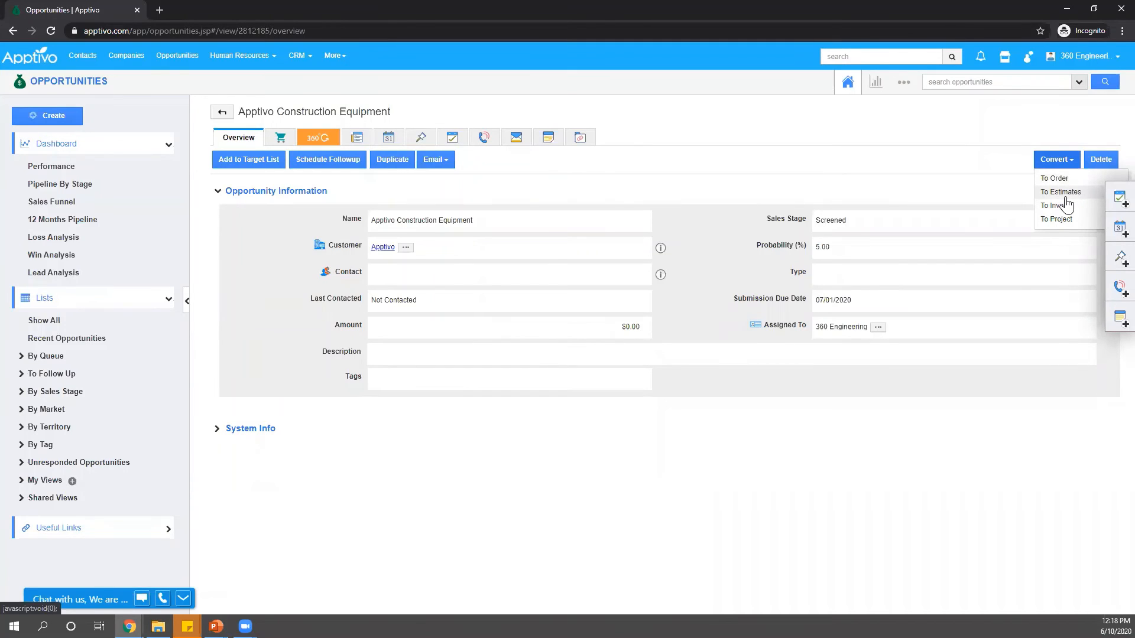
# Step: Open the Opportunities conversion settings, try the Custom Conversion option and switch back to Standard Conversion
pyautogui.click(908, 83)
pyautogui.click(880, 114)
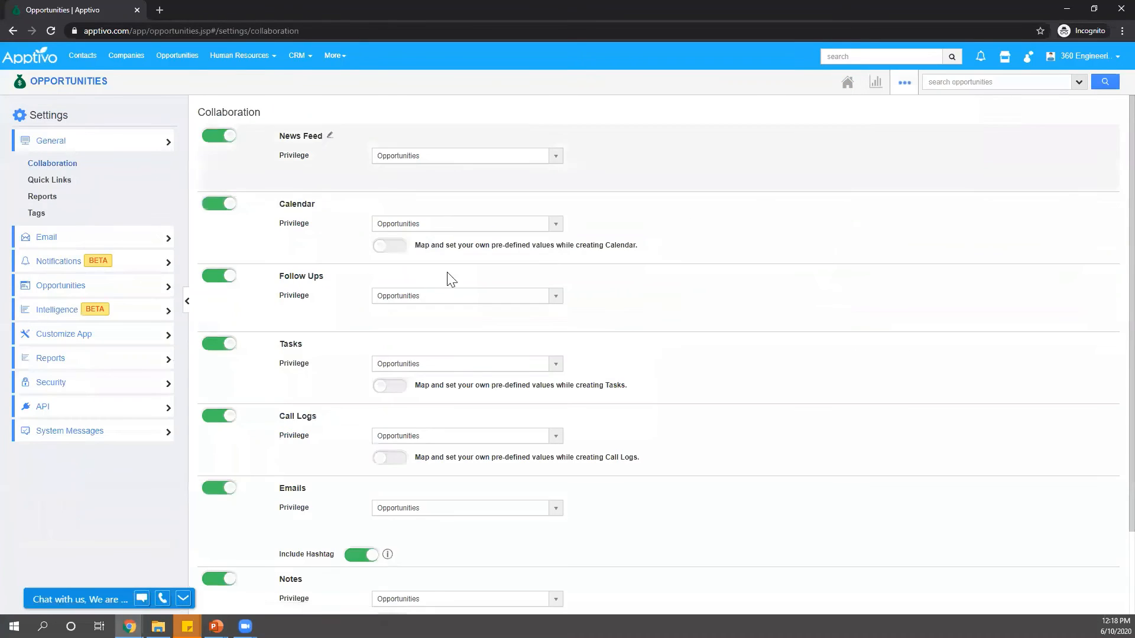
pyautogui.click(109, 289)
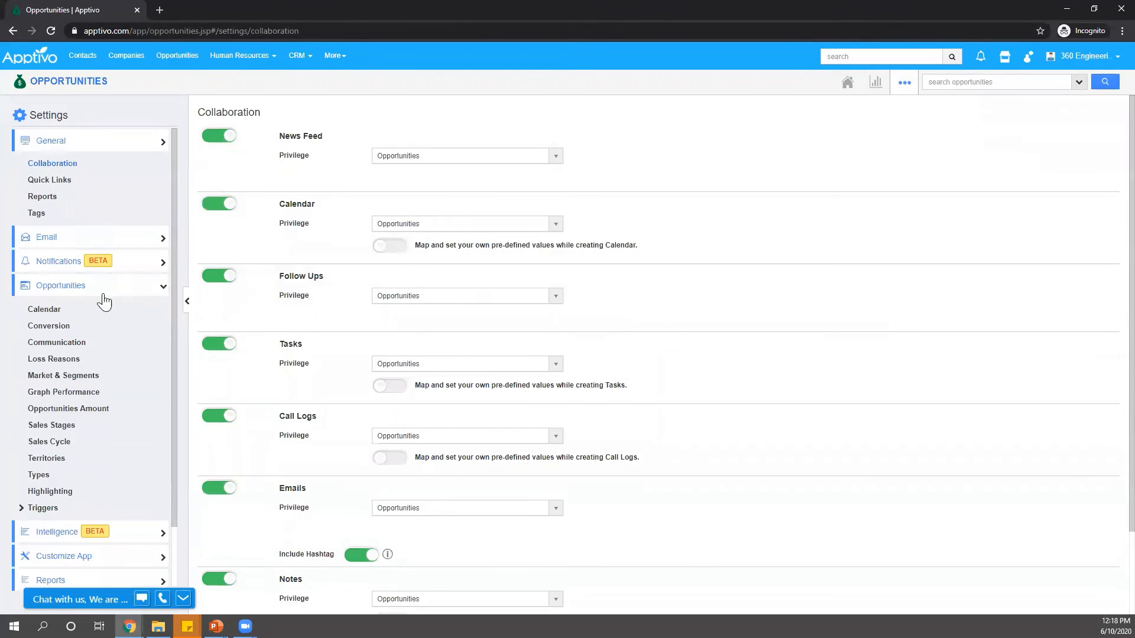
pyautogui.click(59, 331)
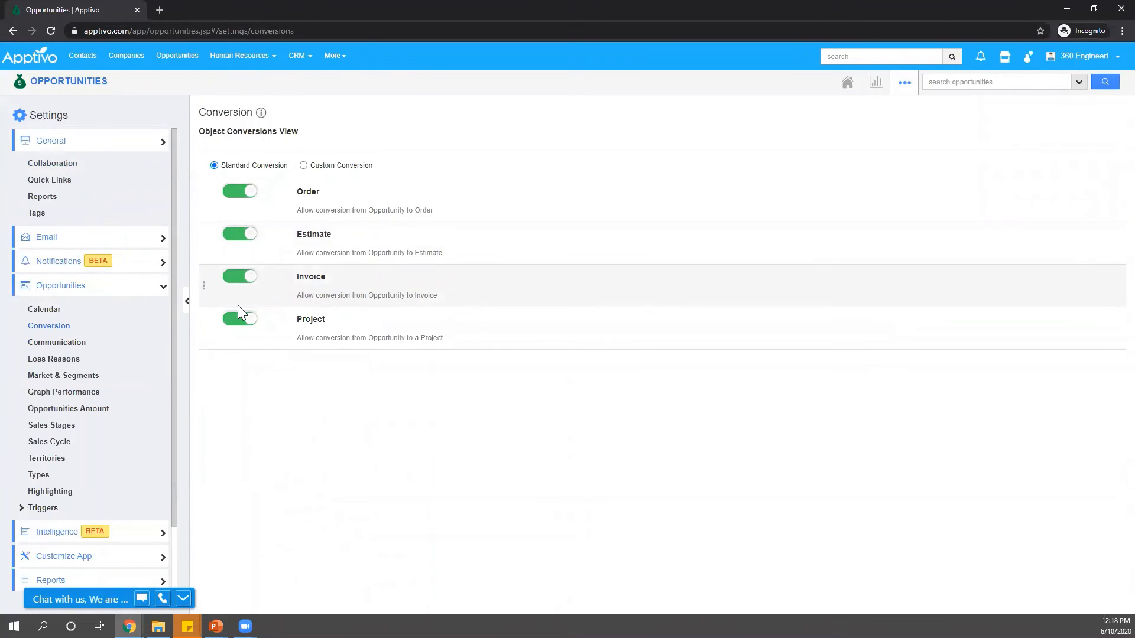
pyautogui.click(303, 166)
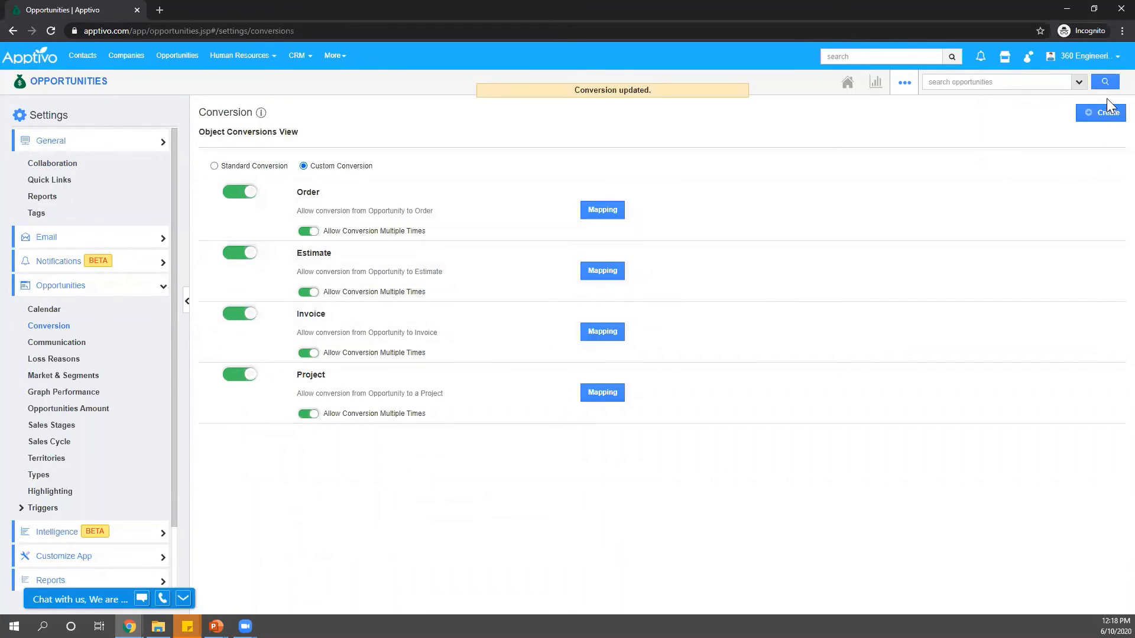
pyautogui.click(228, 167)
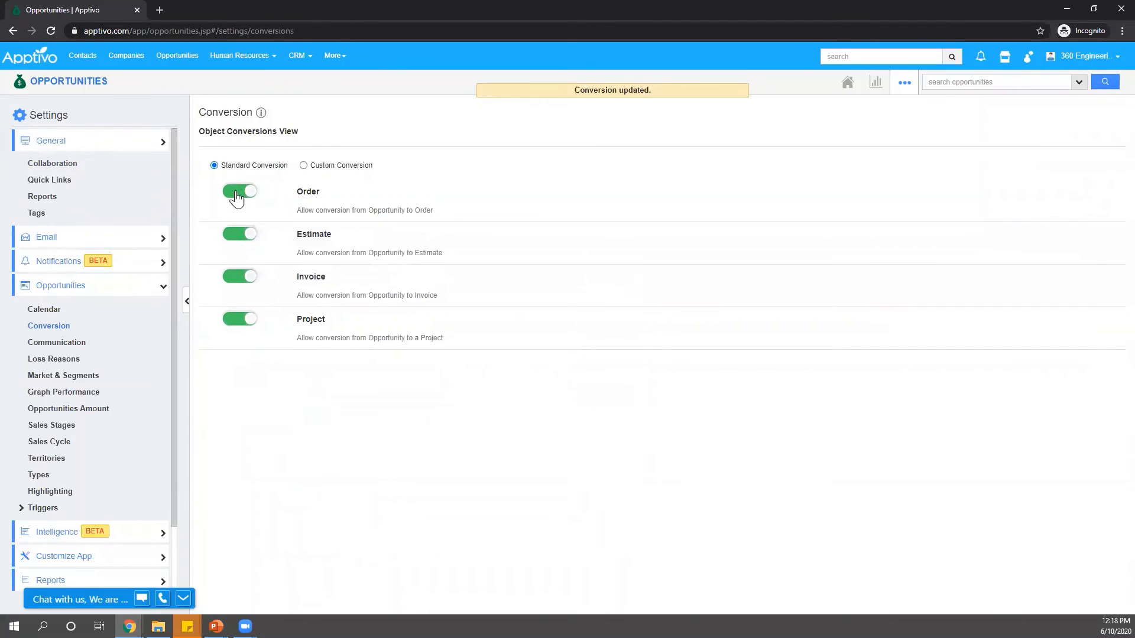
# Step: Disable the Order, Invoice and Project conversions for opportunities
pyautogui.click(237, 192)
pyautogui.click(240, 278)
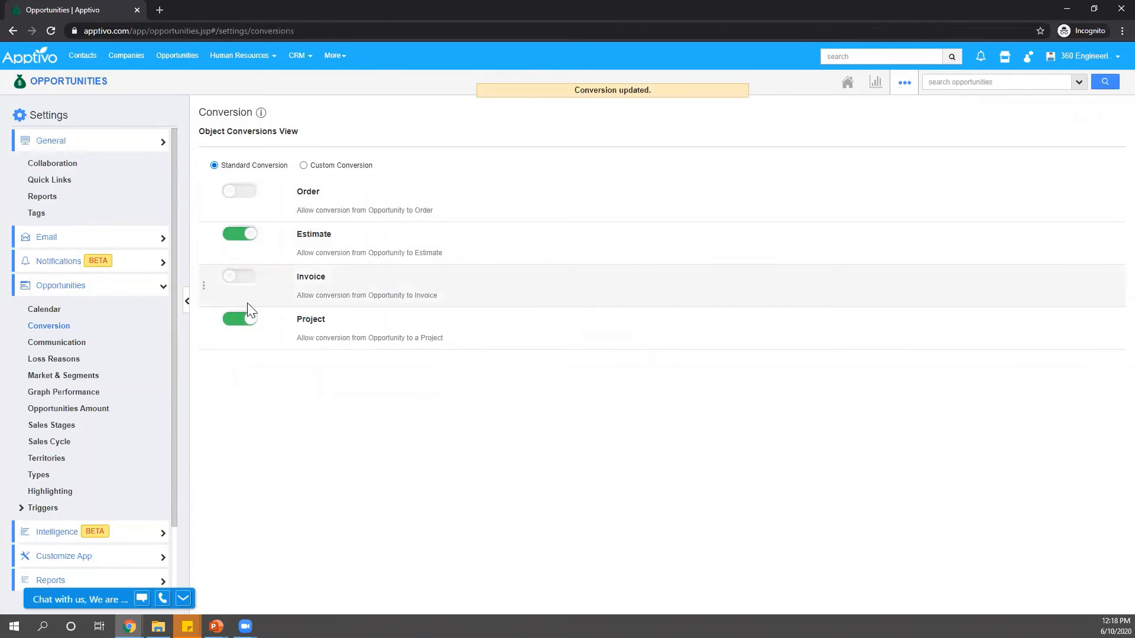
pyautogui.click(250, 324)
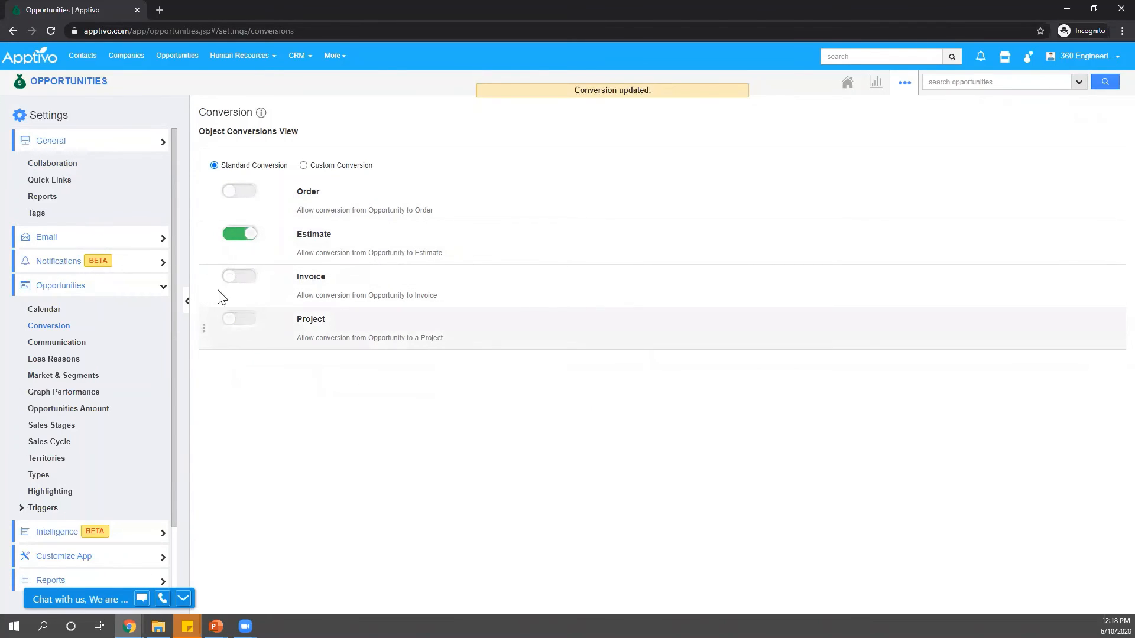
# Step: Open the Apptivo Construction Equipment opportunity and review its Documents, Notes, Emails, Call Logs, Tasks and Follow Ups sections
pyautogui.click(79, 89)
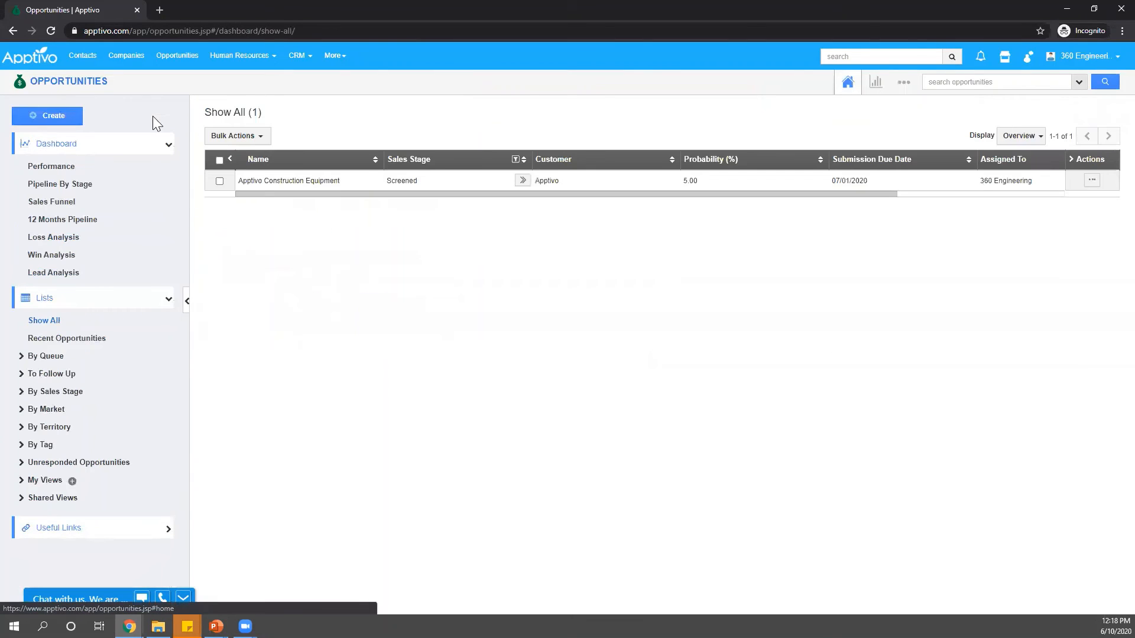
pyautogui.click(1092, 182)
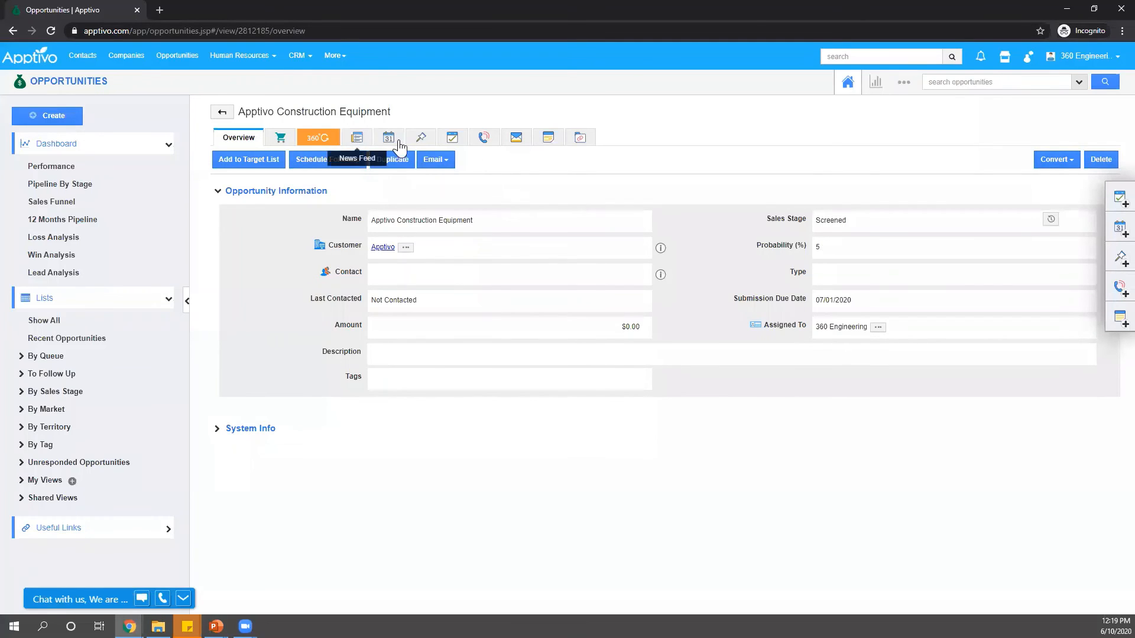
pyautogui.click(572, 140)
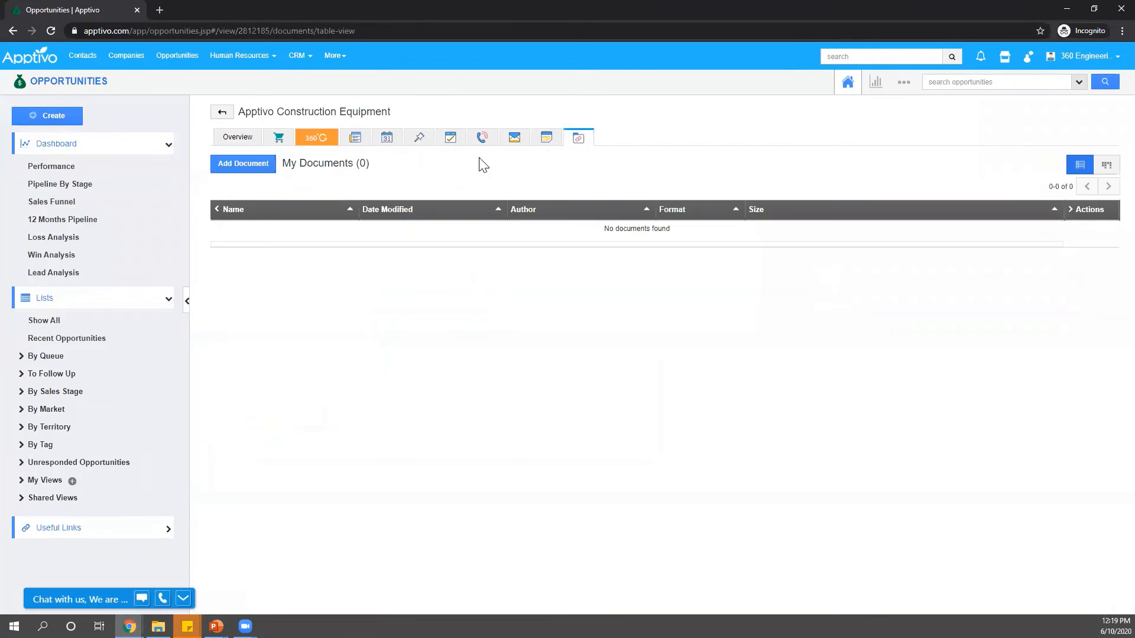
pyautogui.click(543, 140)
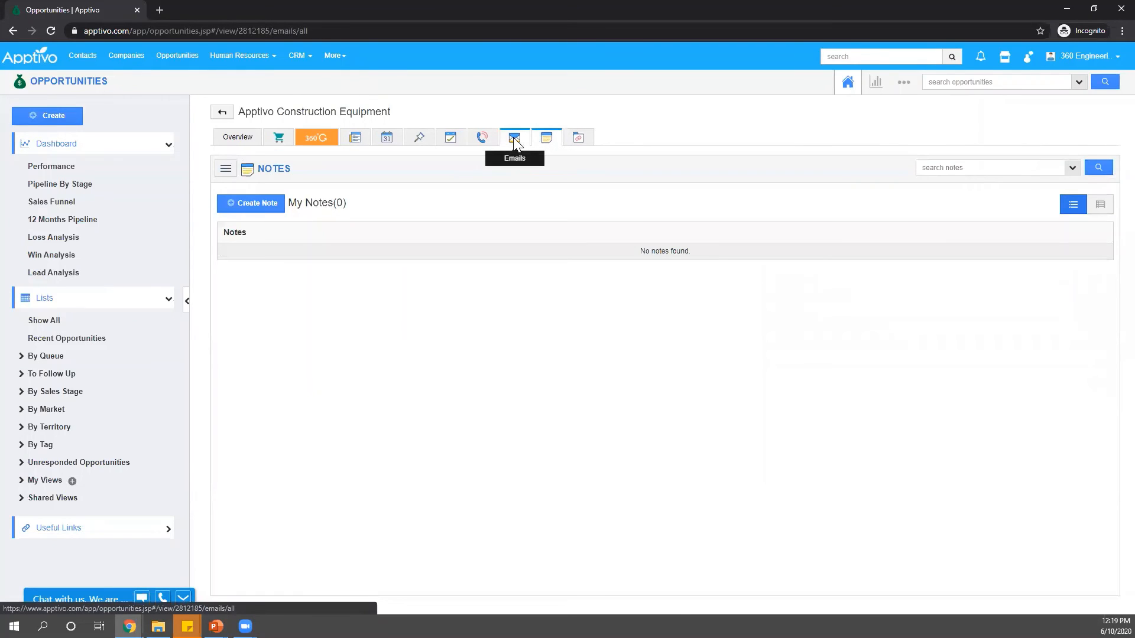
pyautogui.click(513, 137)
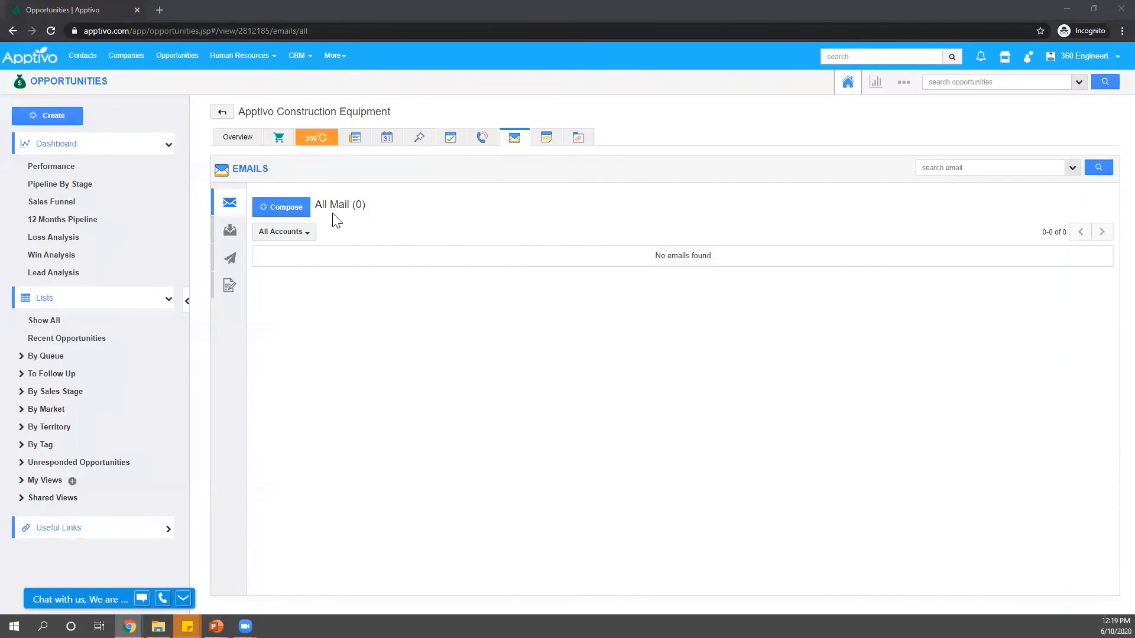
pyautogui.click(481, 141)
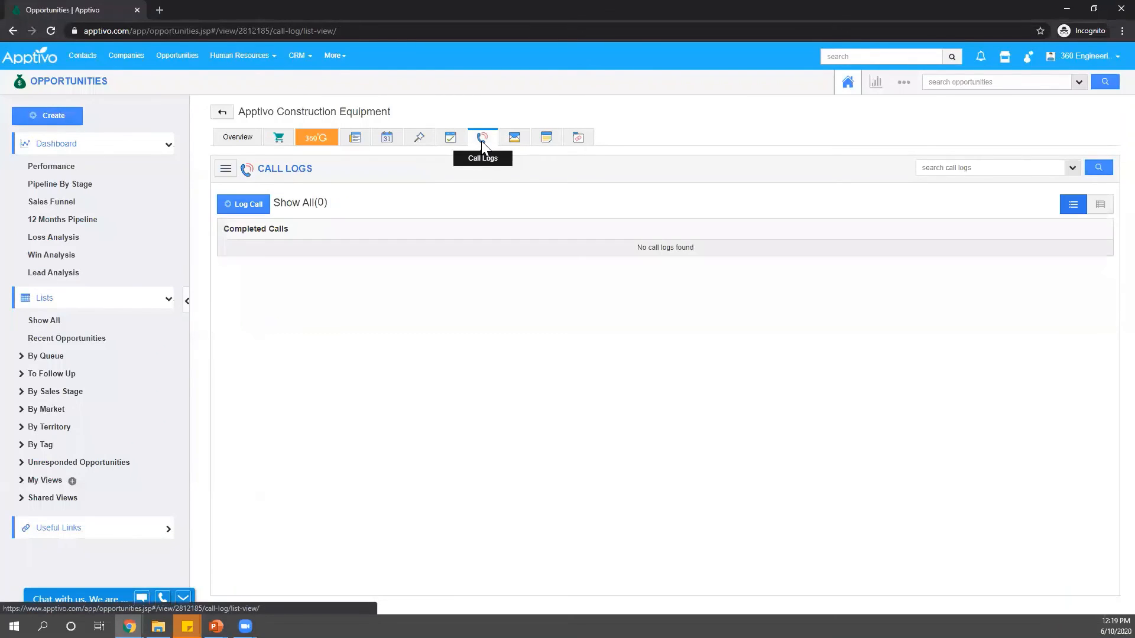
pyautogui.click(545, 140)
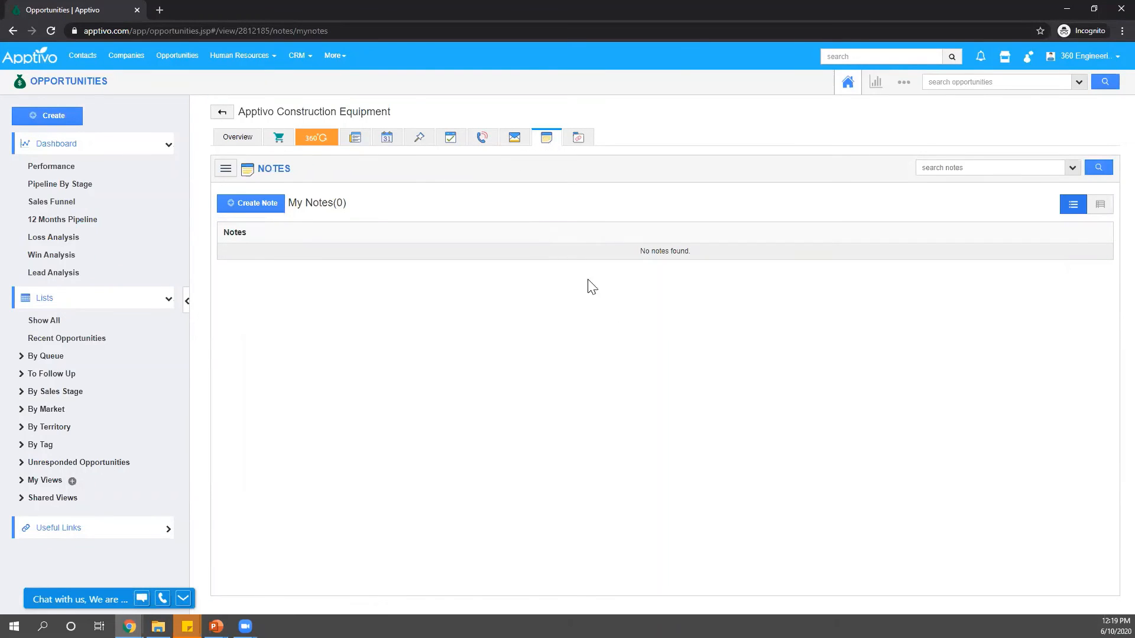
pyautogui.click(479, 142)
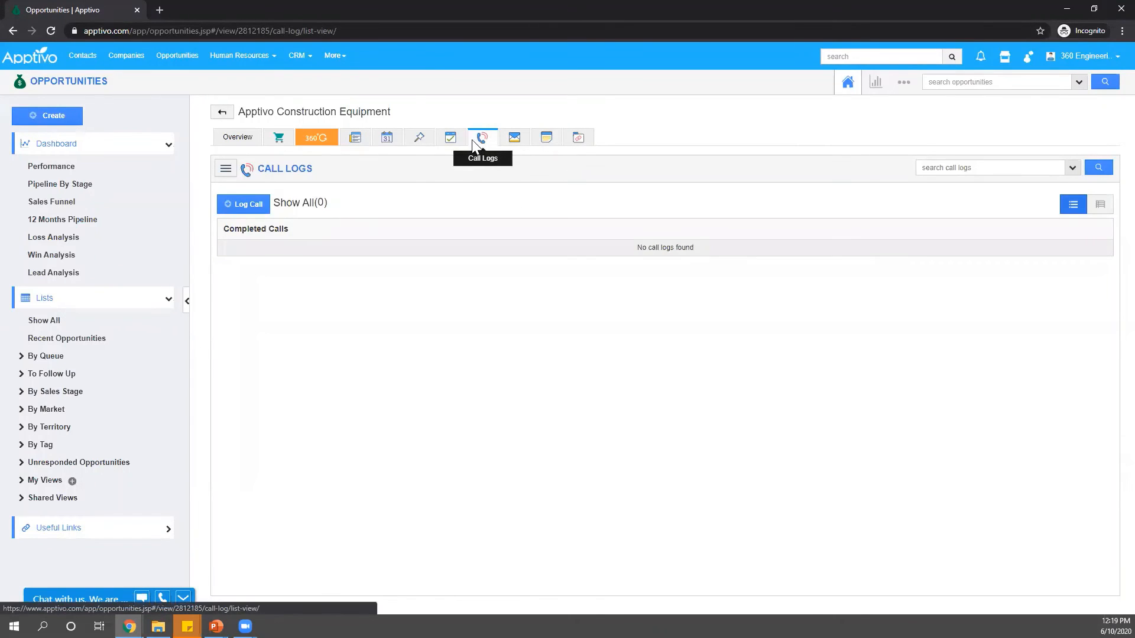
pyautogui.click(450, 140)
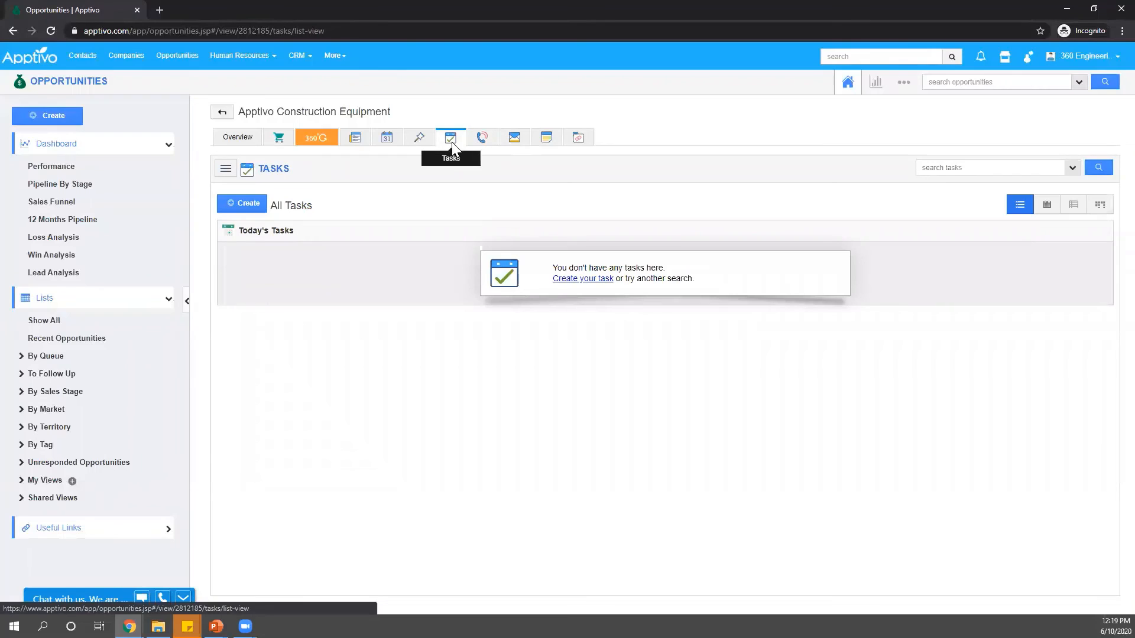
pyautogui.click(419, 139)
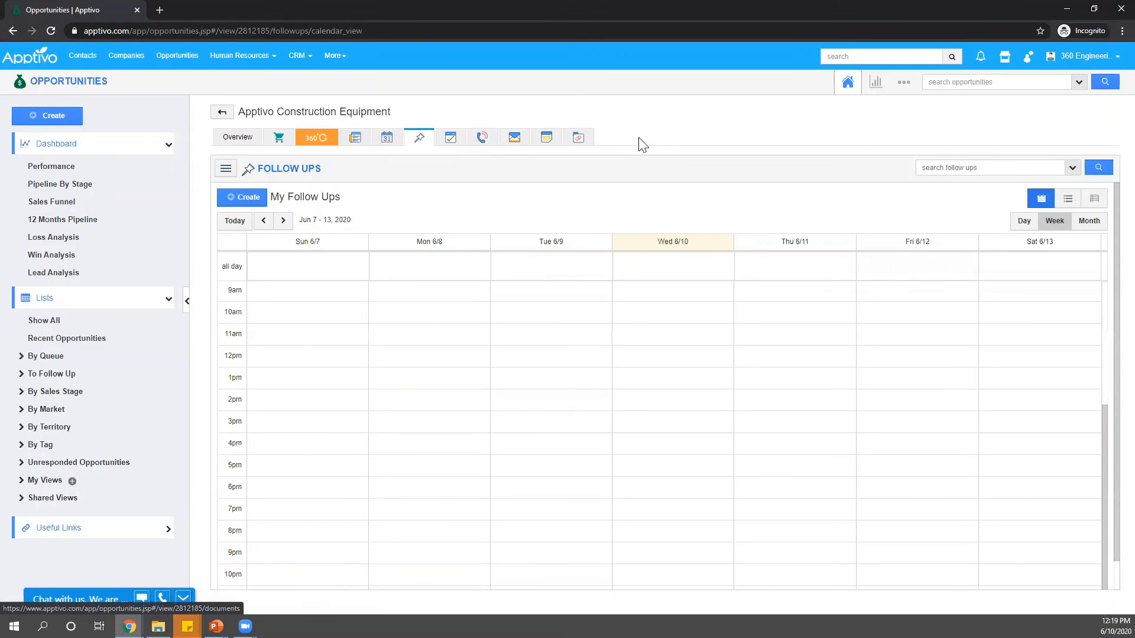
# Step: Disable Call Logs in the business-wide Collaboration settings and return to the Opportunities app
pyautogui.click(1082, 66)
pyautogui.click(1059, 123)
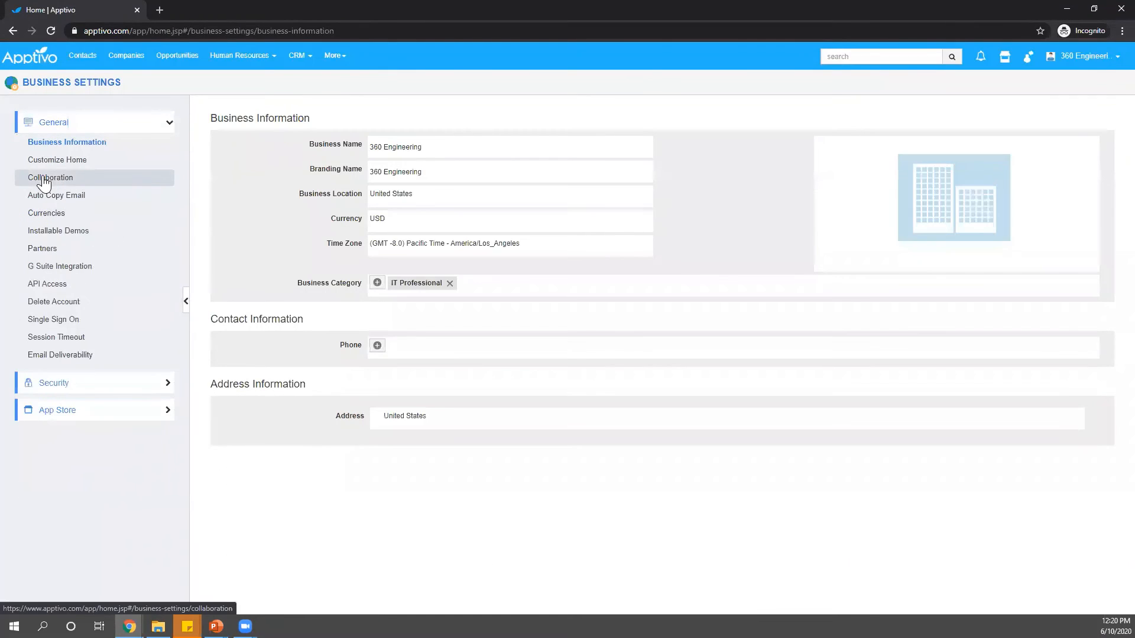
pyautogui.click(44, 178)
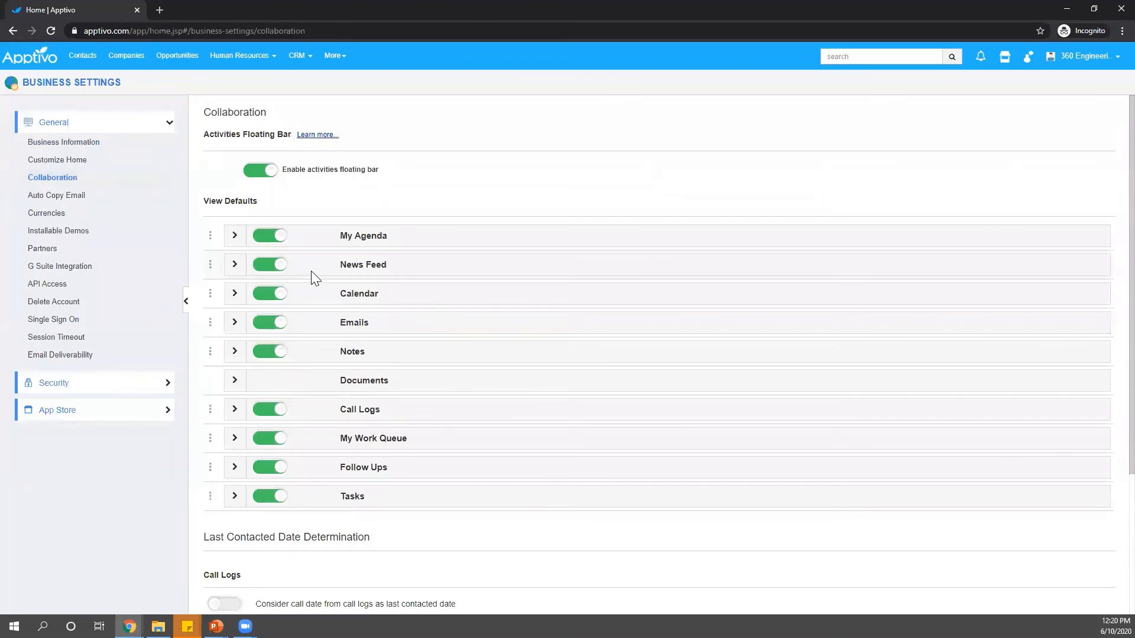
pyautogui.scroll(-1, 311, 274)
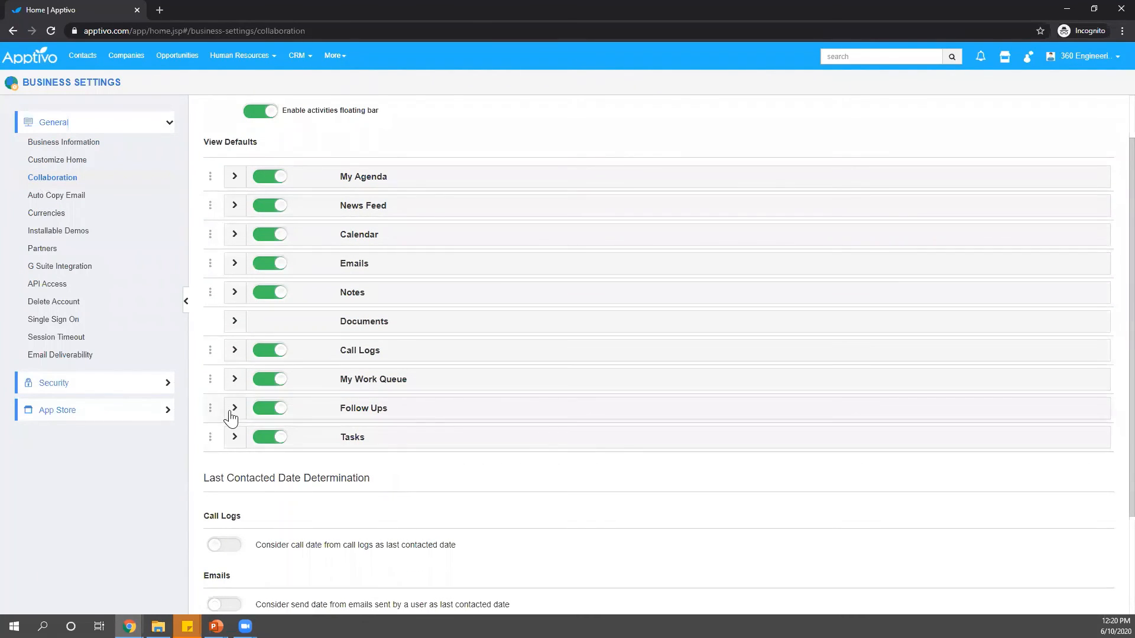
pyautogui.click(274, 353)
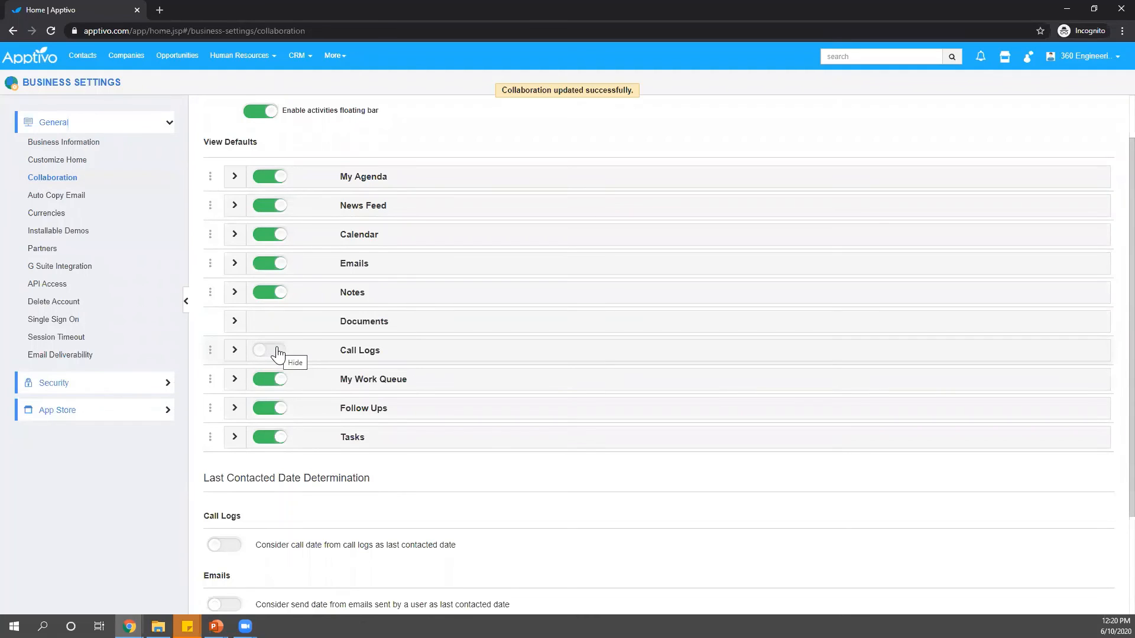
pyautogui.click(187, 64)
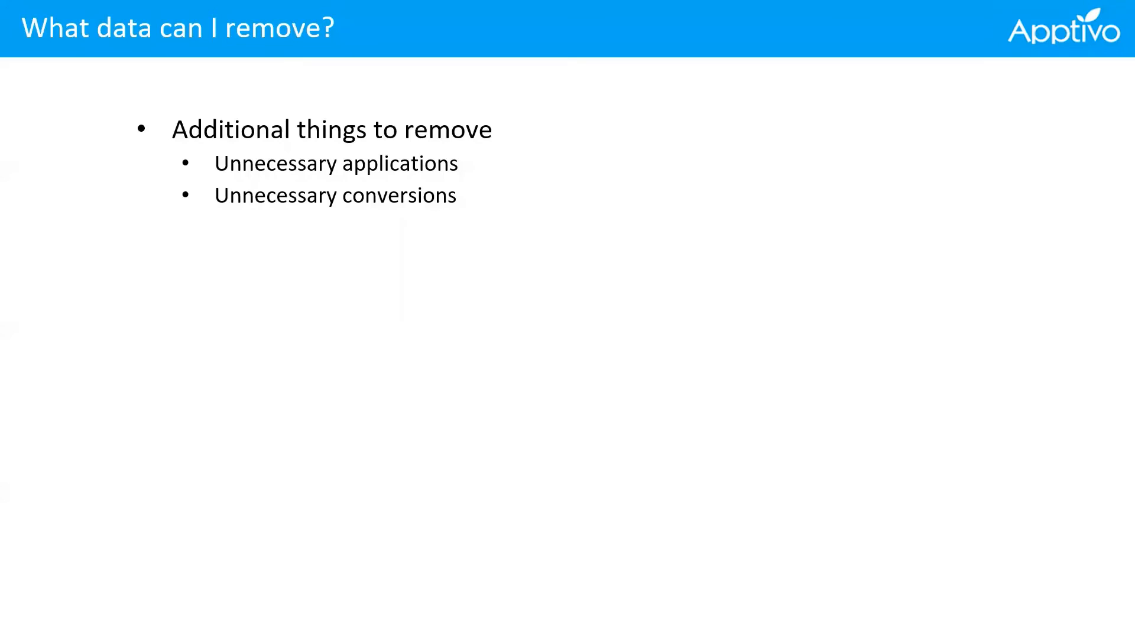
pyautogui.press('Right')
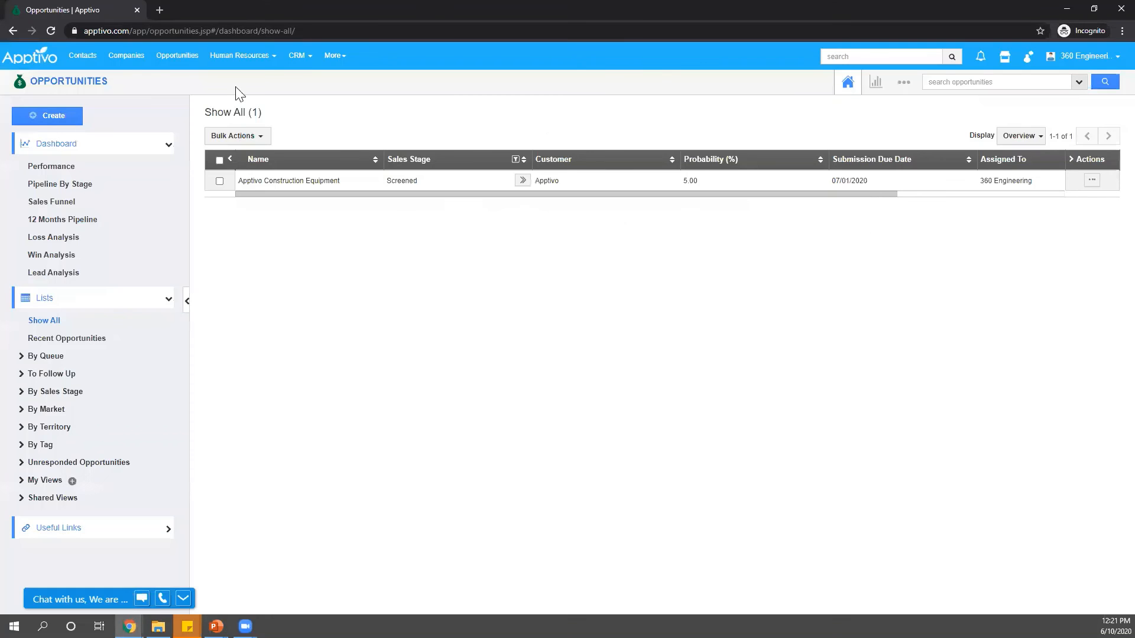
# Step: View the home page with the My Agenda calendar and return to the Opportunities list
pyautogui.click(34, 59)
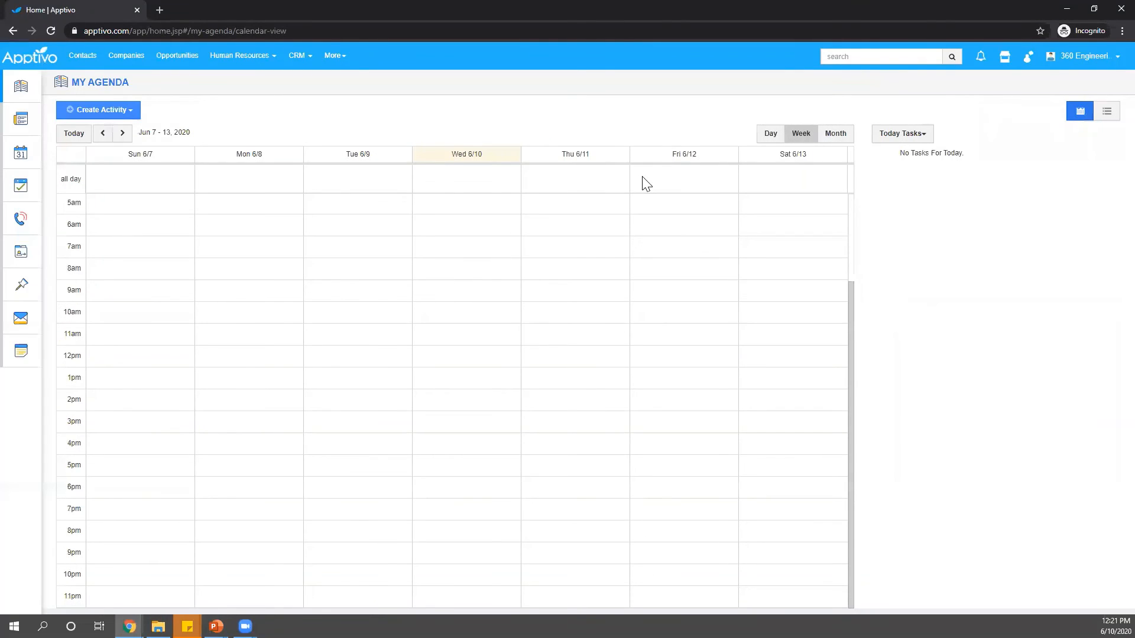
pyautogui.click(161, 65)
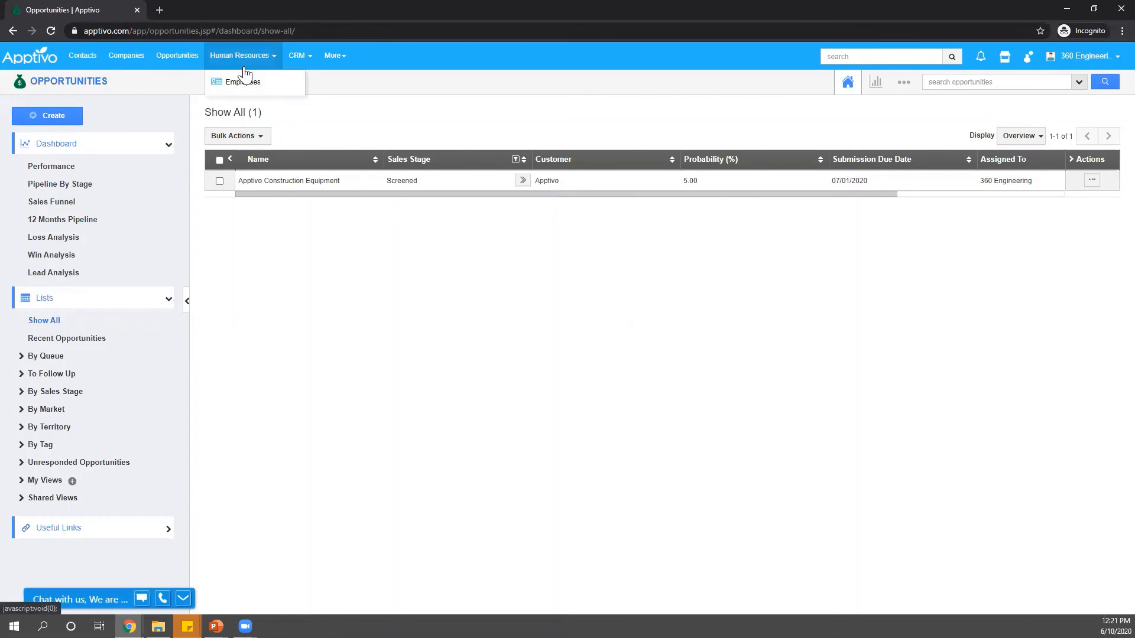
# Step: Set Opportunities as the default app in the 360 Engineering employee record
pyautogui.click(243, 83)
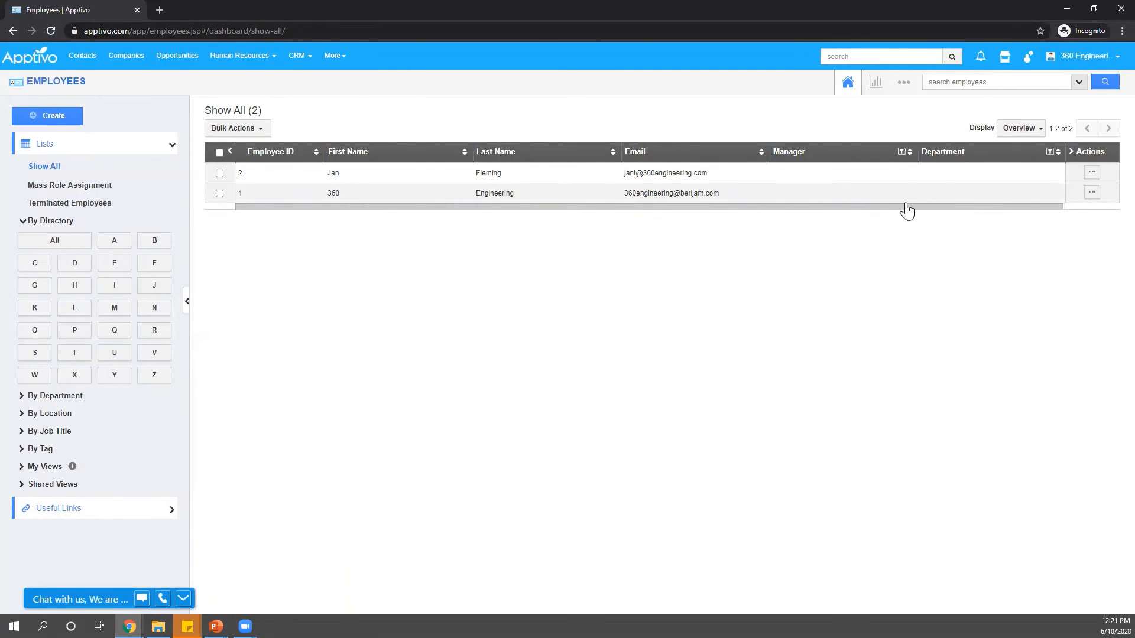
pyautogui.click(1092, 194)
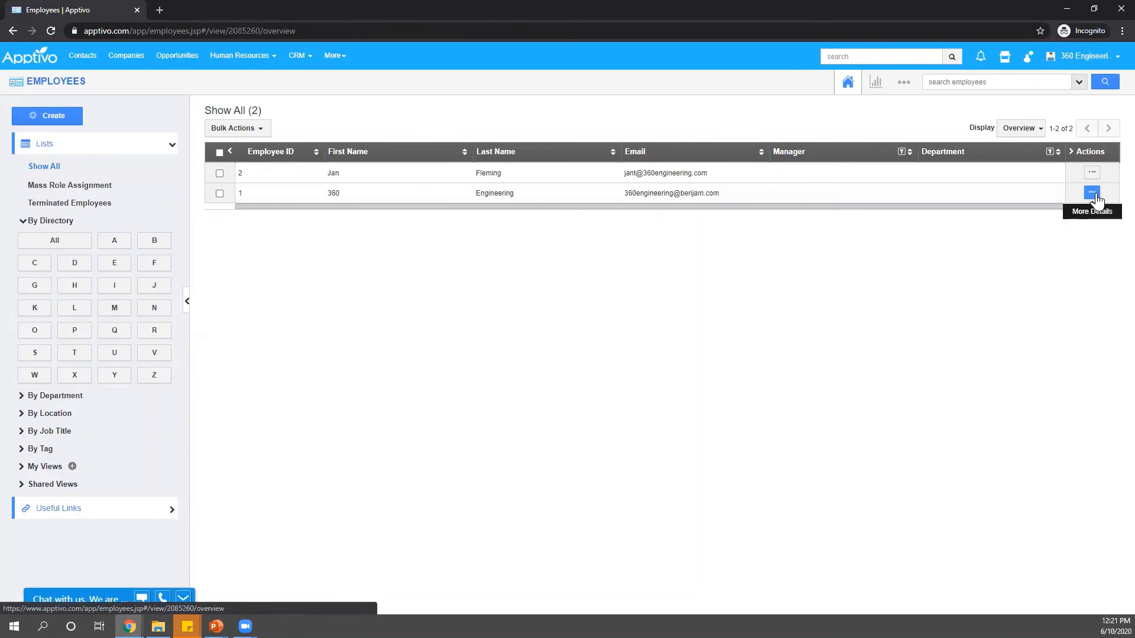
pyautogui.scroll(-10, 622, 219)
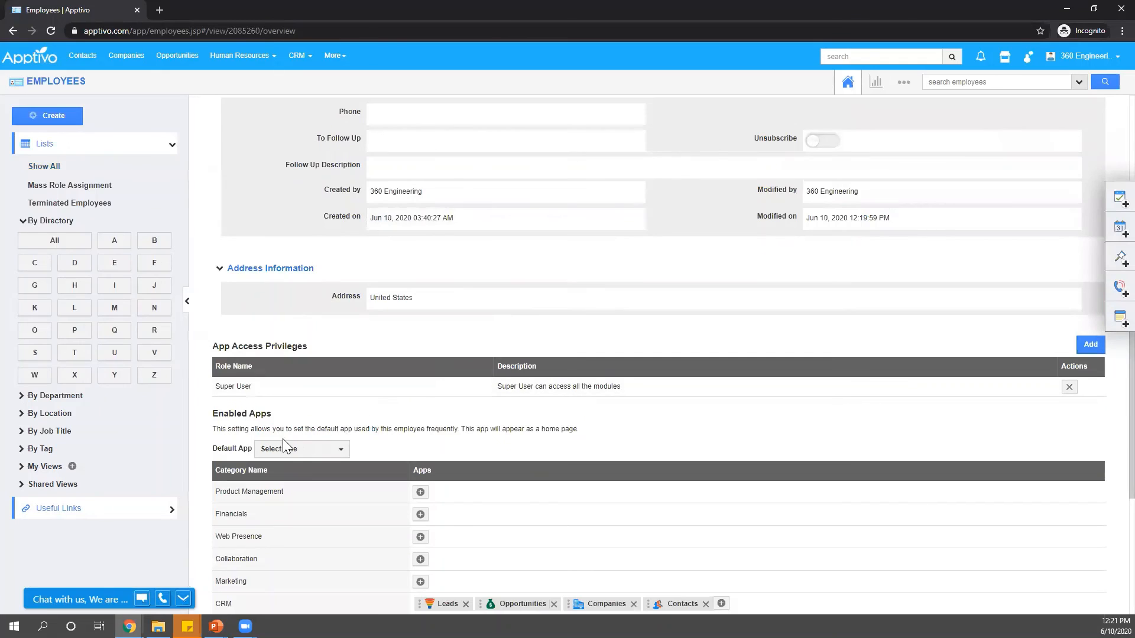
pyautogui.scroll(-2, 284, 407)
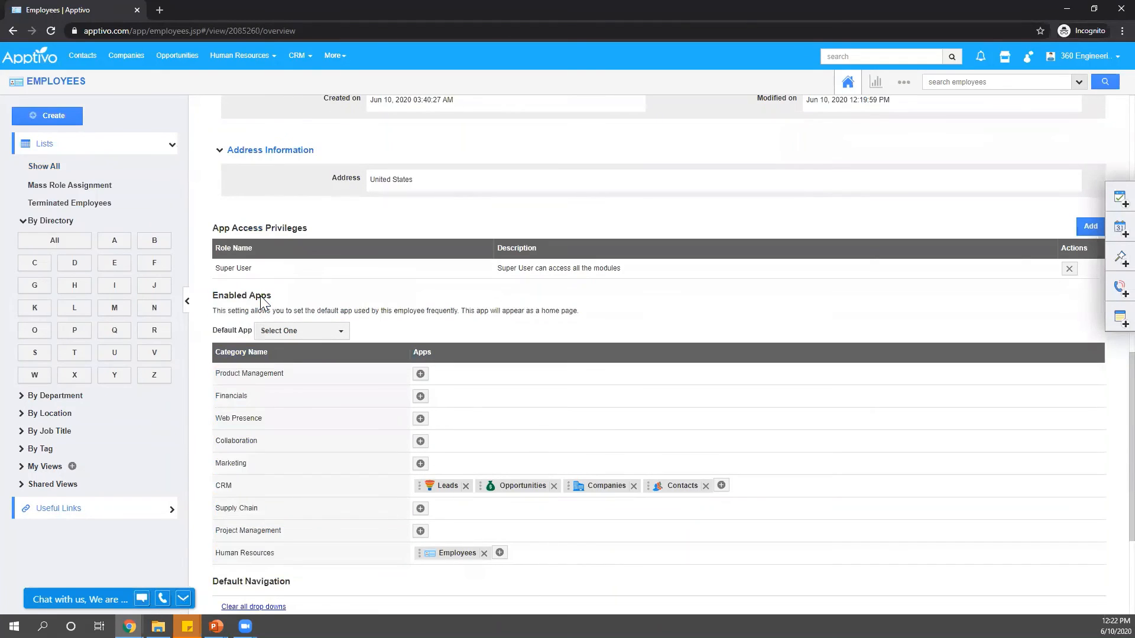
pyautogui.scroll(-1, 260, 299)
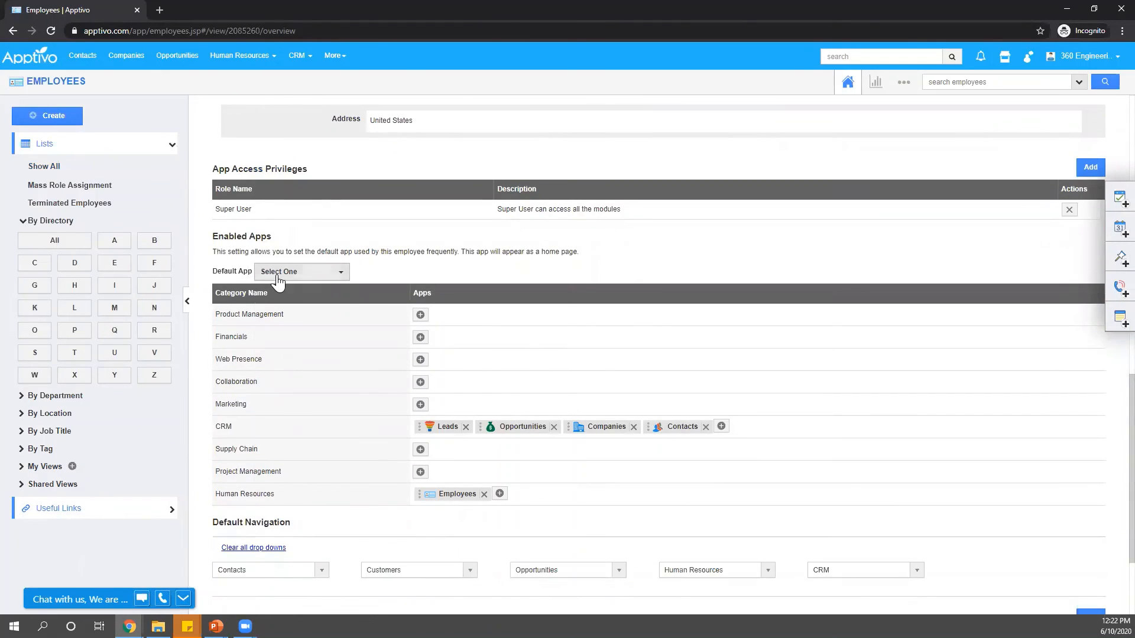
pyautogui.click(278, 271)
pyautogui.moveTo(296, 404)
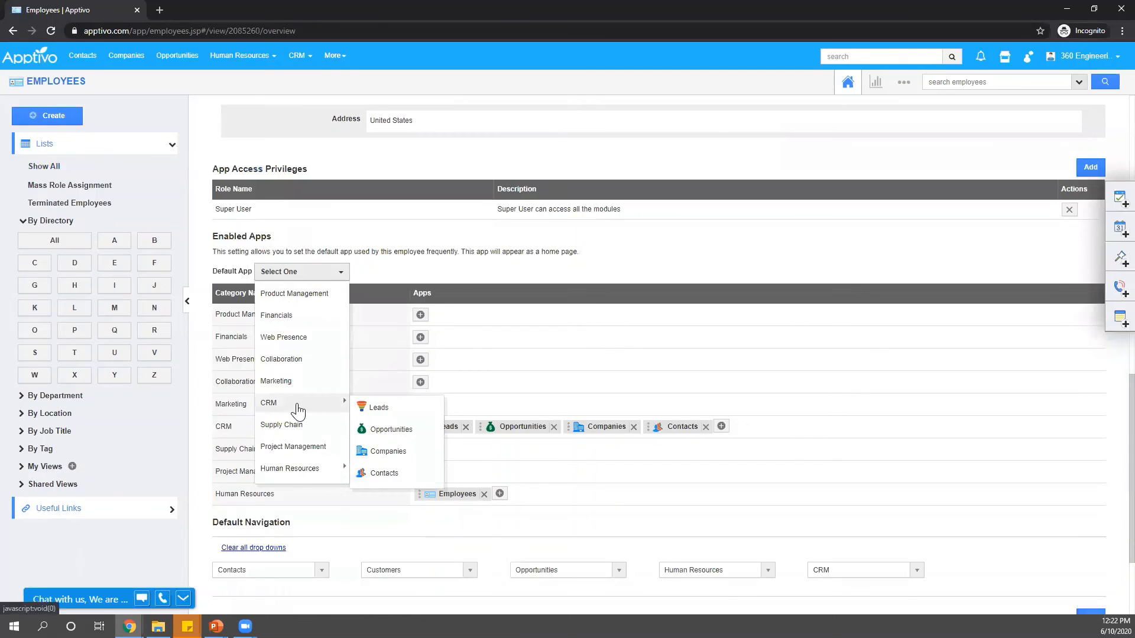
pyautogui.click(390, 428)
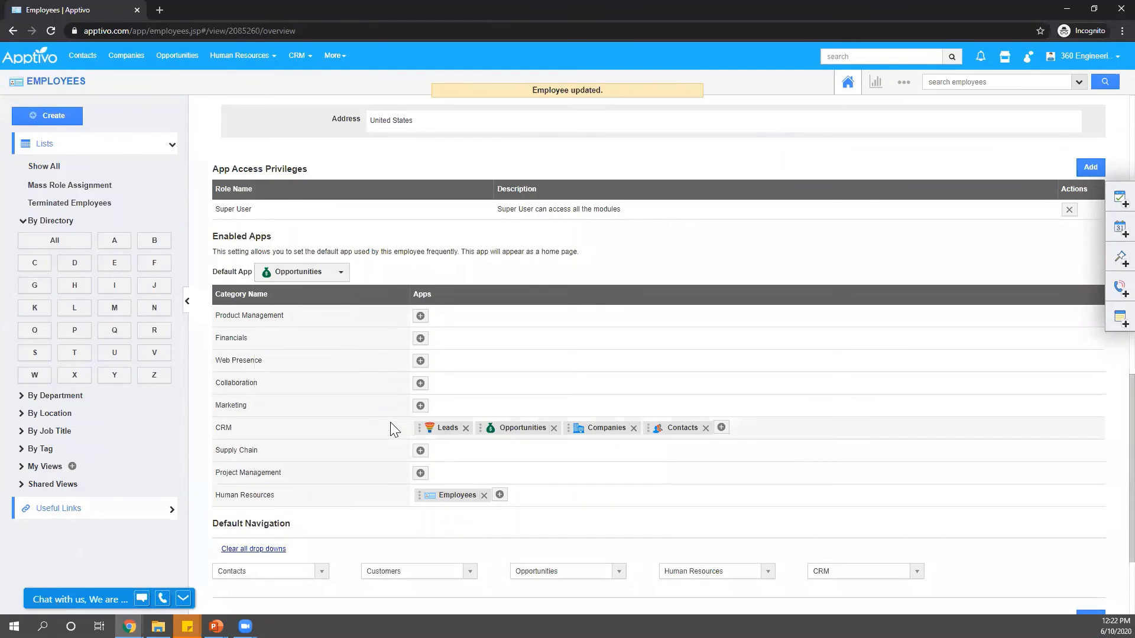
# Step: Open the other employee's record from the full employee list and set Companies as the default app
pyautogui.click(89, 168)
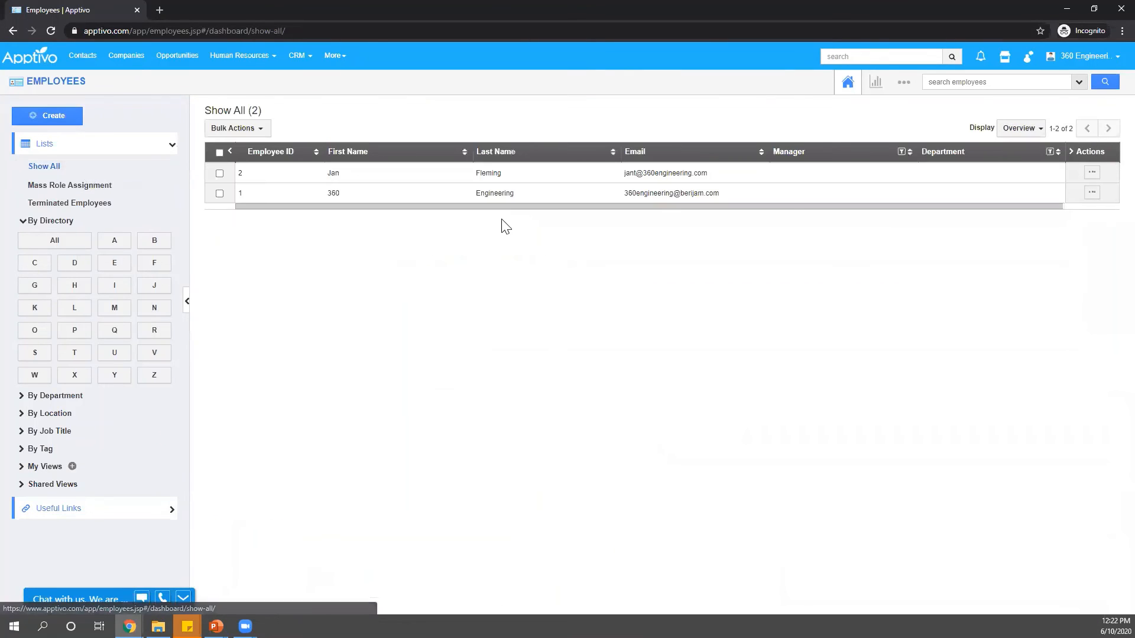
pyautogui.click(1092, 172)
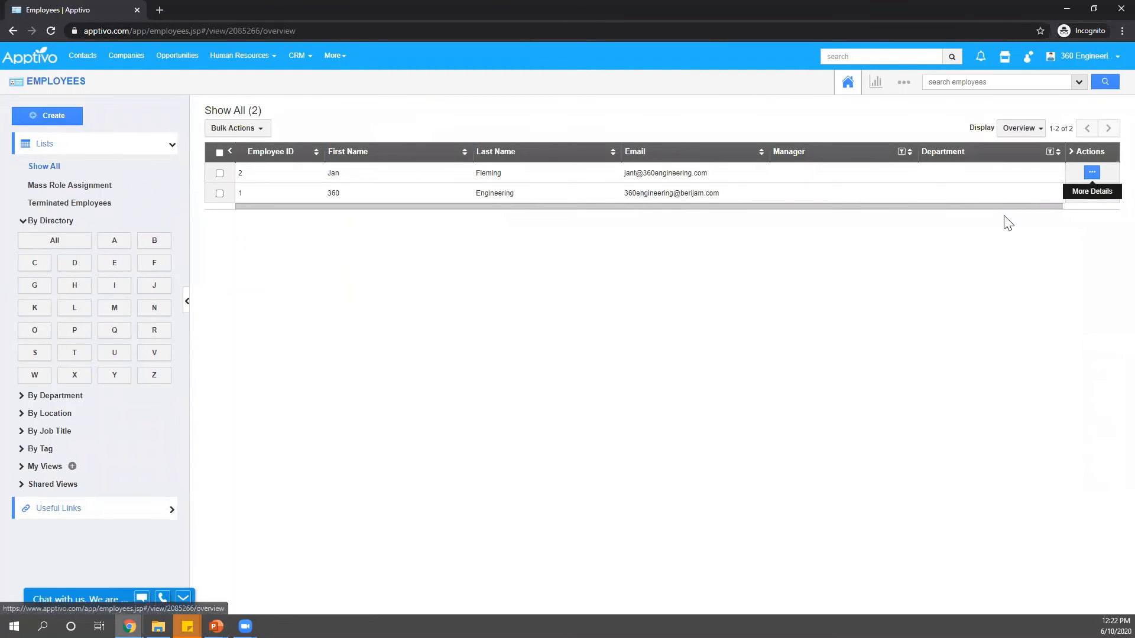
pyautogui.scroll(-15, 308, 346)
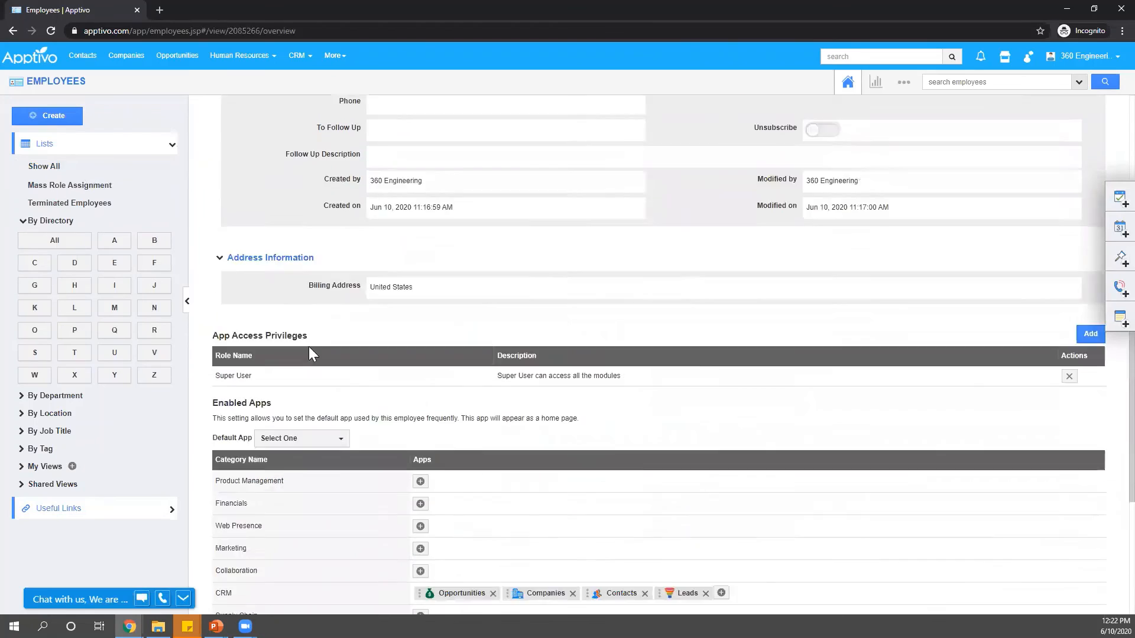
pyautogui.click(318, 274)
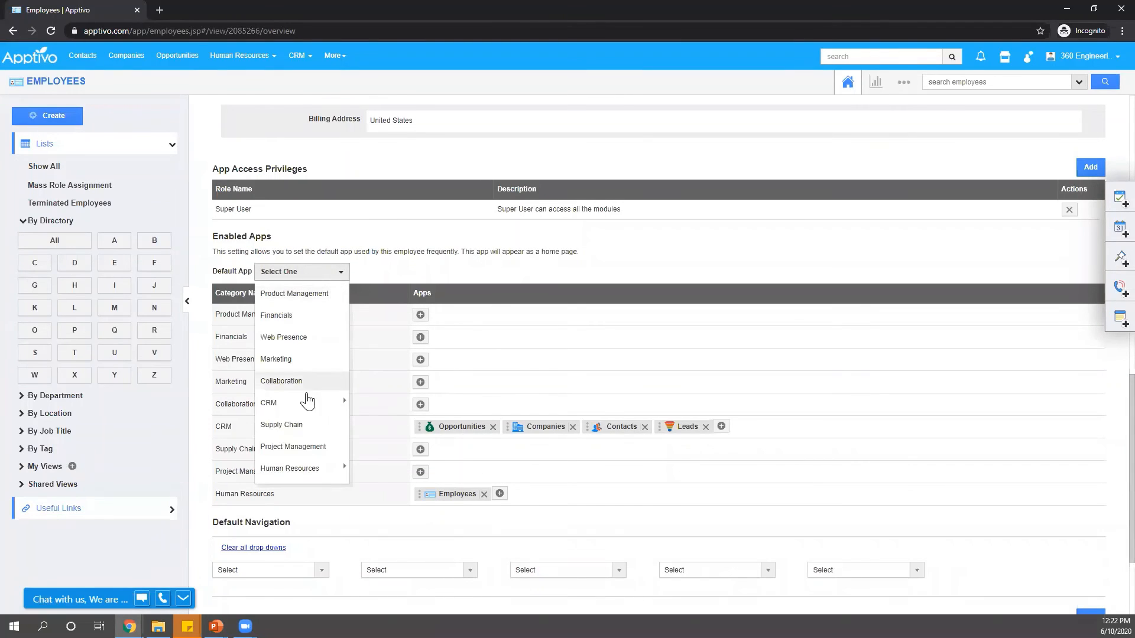
pyautogui.moveTo(340, 401)
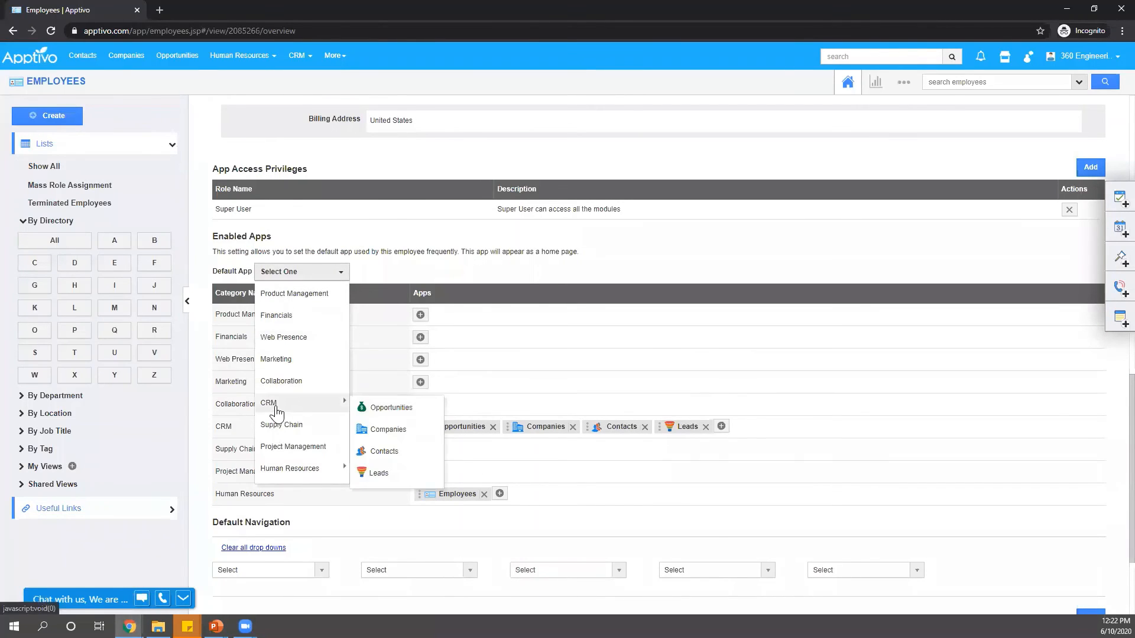
pyautogui.scroll(7, 473, 254)
pyautogui.scroll(5, 474, 250)
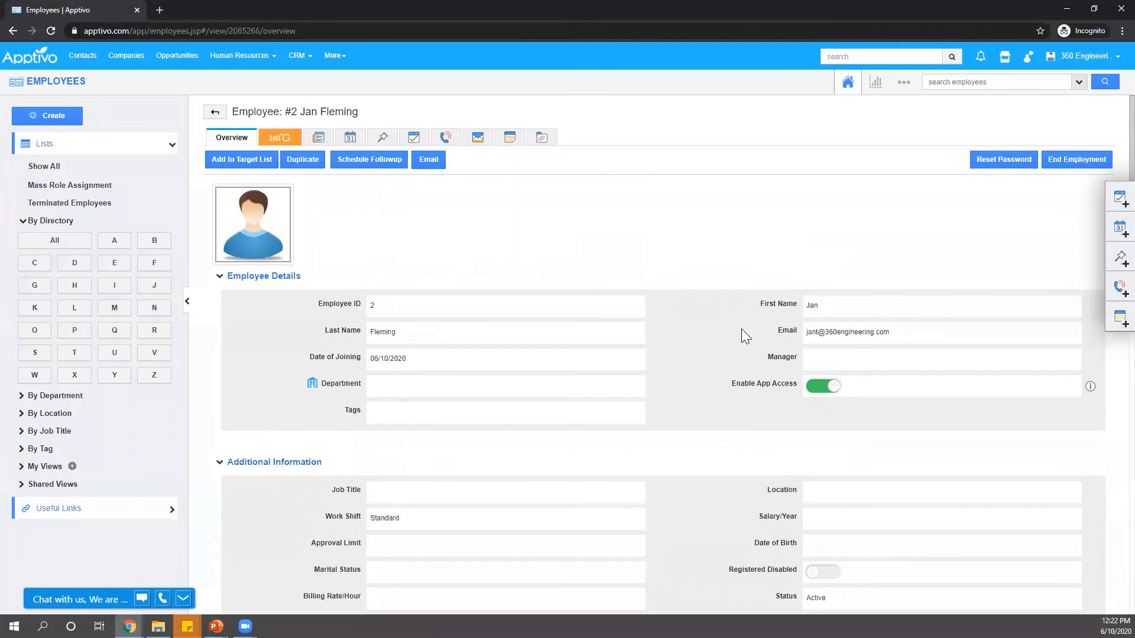
pyautogui.scroll(-10, 742, 329)
pyautogui.scroll(-2, 306, 493)
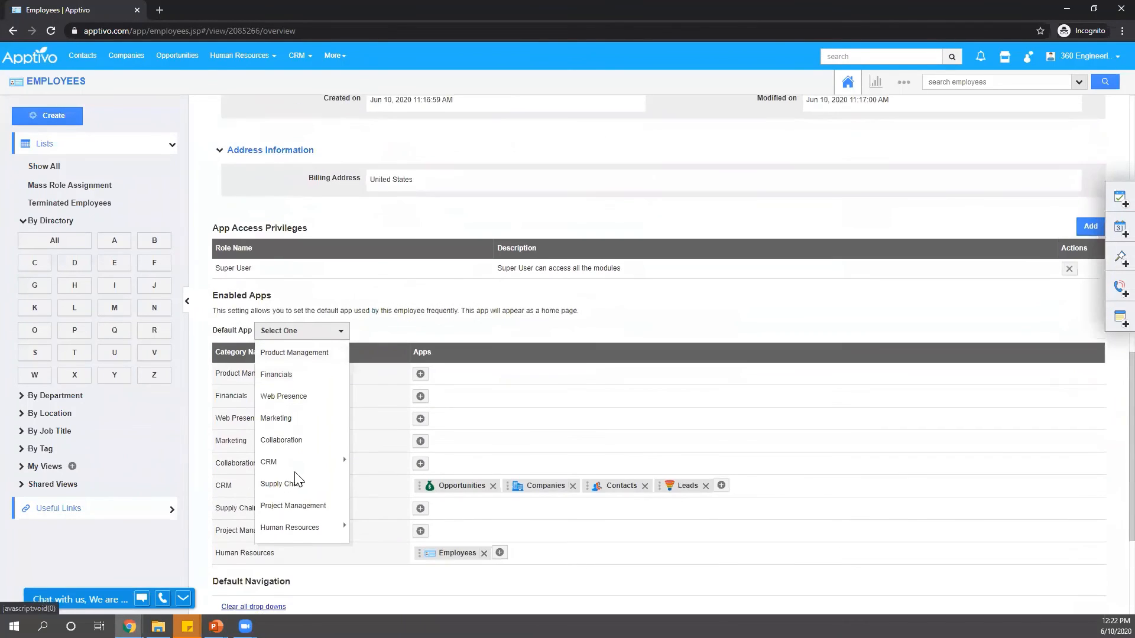
pyautogui.moveTo(299, 463)
pyautogui.click(383, 491)
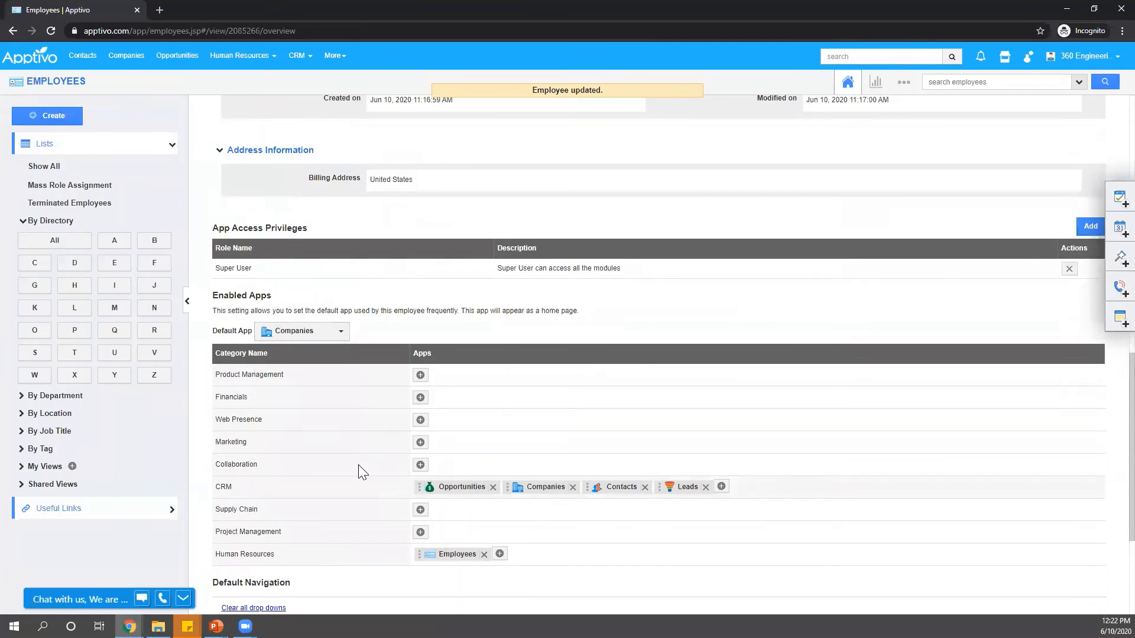
# Step: Set the first three Default Navigation entries of the employee record to Contacts, Companies and Opportunities
pyautogui.scroll(-1, 342, 439)
pyautogui.scroll(-1, 343, 439)
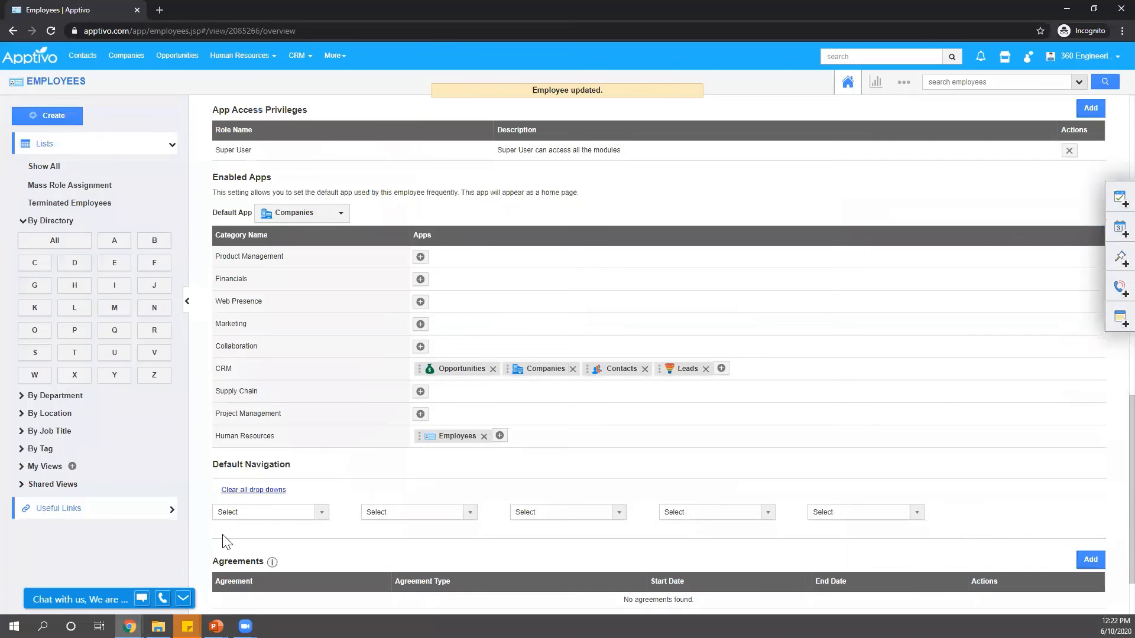
pyautogui.click(273, 512)
pyautogui.moveTo(257, 531)
pyautogui.click(360, 564)
pyautogui.click(390, 512)
pyautogui.moveTo(381, 531)
pyautogui.click(518, 550)
pyautogui.click(544, 512)
pyautogui.moveTo(612, 531)
pyautogui.click(650, 533)
pyautogui.click(677, 519)
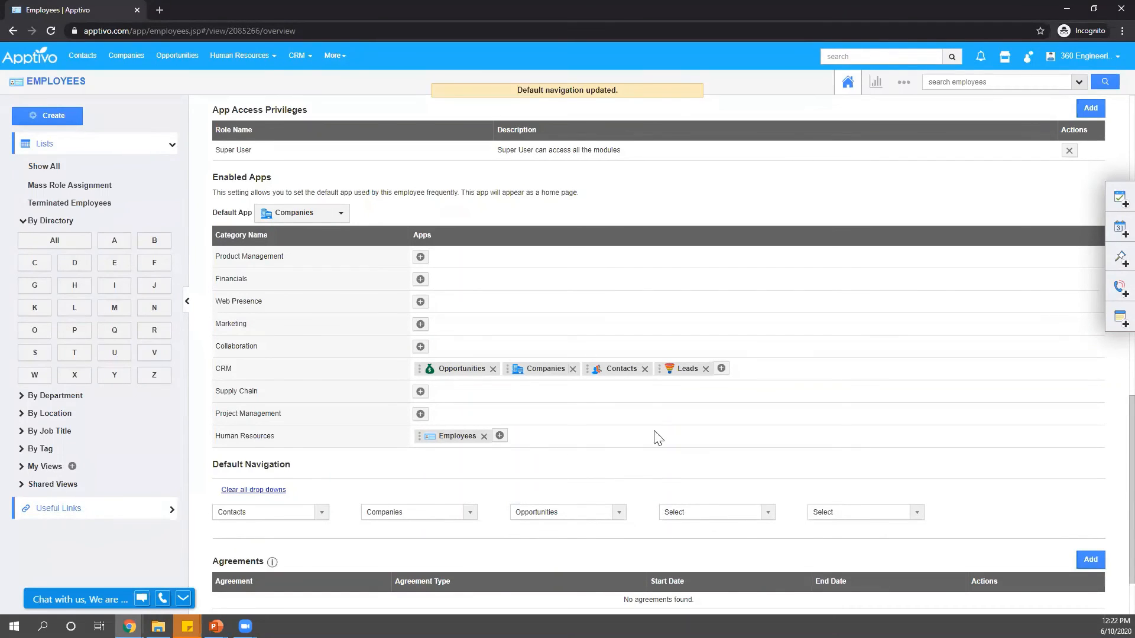
pyautogui.scroll(2, 652, 412)
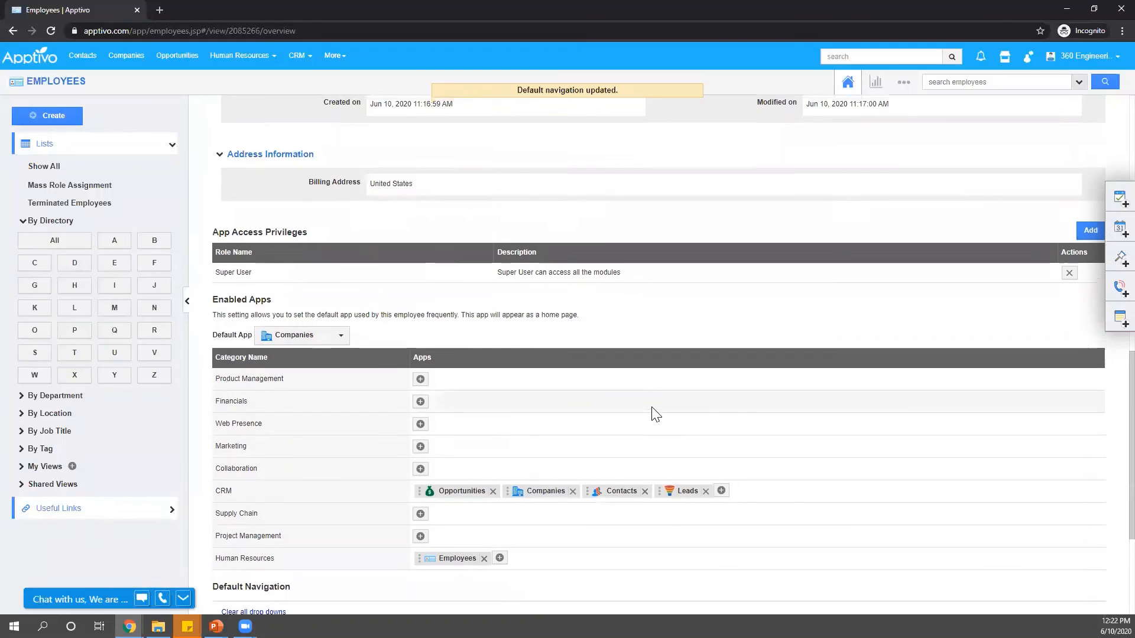
pyautogui.scroll(4, 652, 412)
pyautogui.scroll(1, 743, 321)
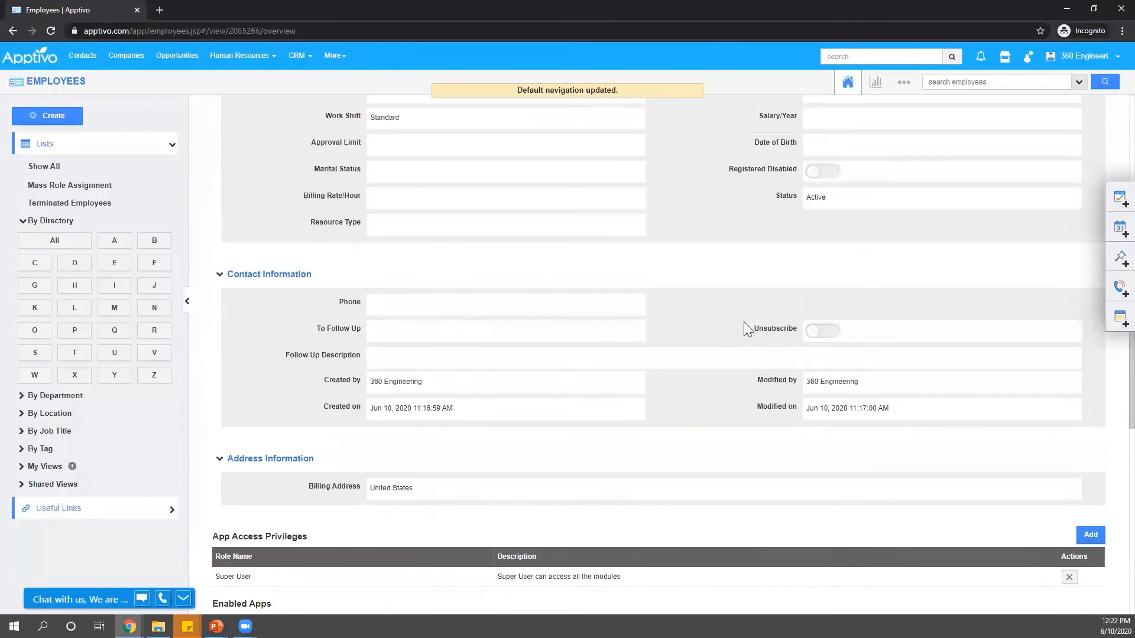
pyautogui.scroll(6, 743, 322)
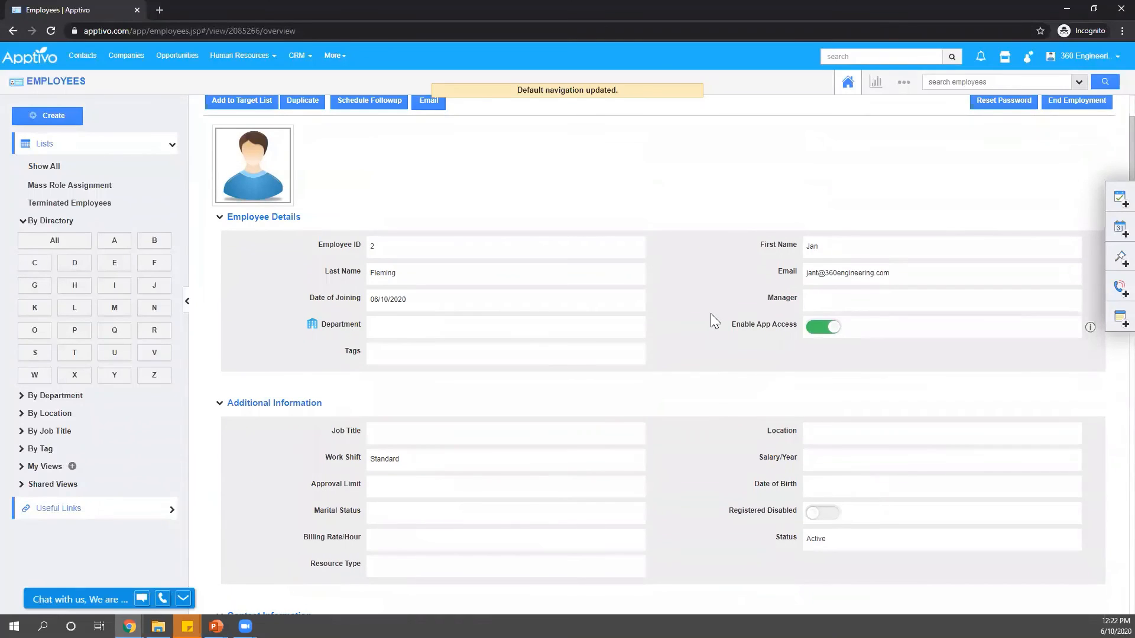
pyautogui.scroll(1, 673, 314)
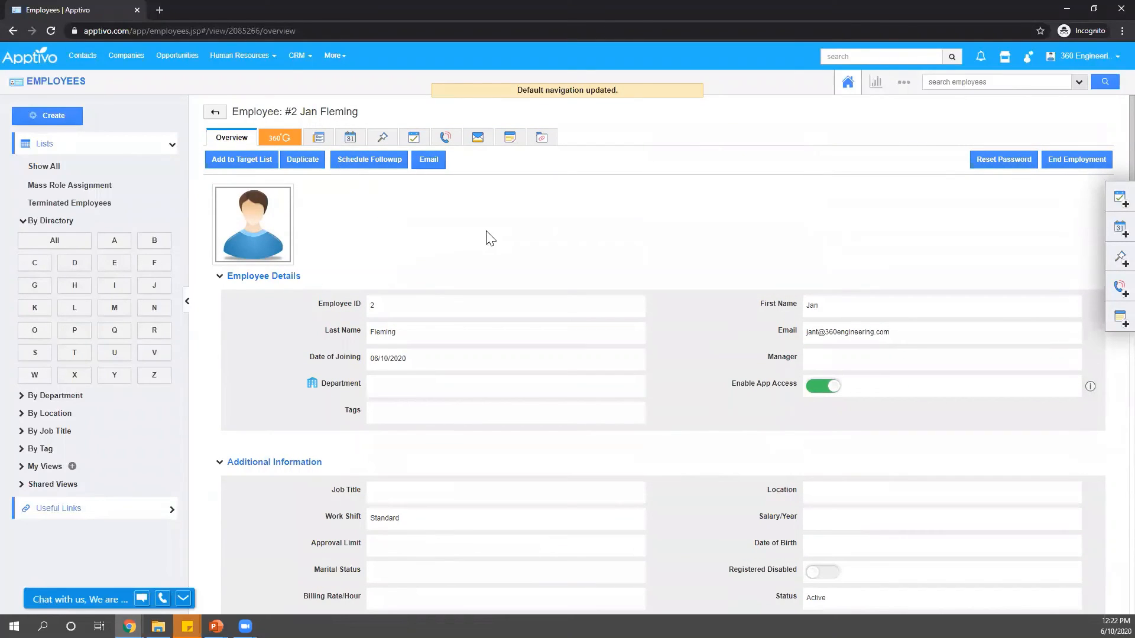
pyautogui.hotkey('alt', 'Tab')
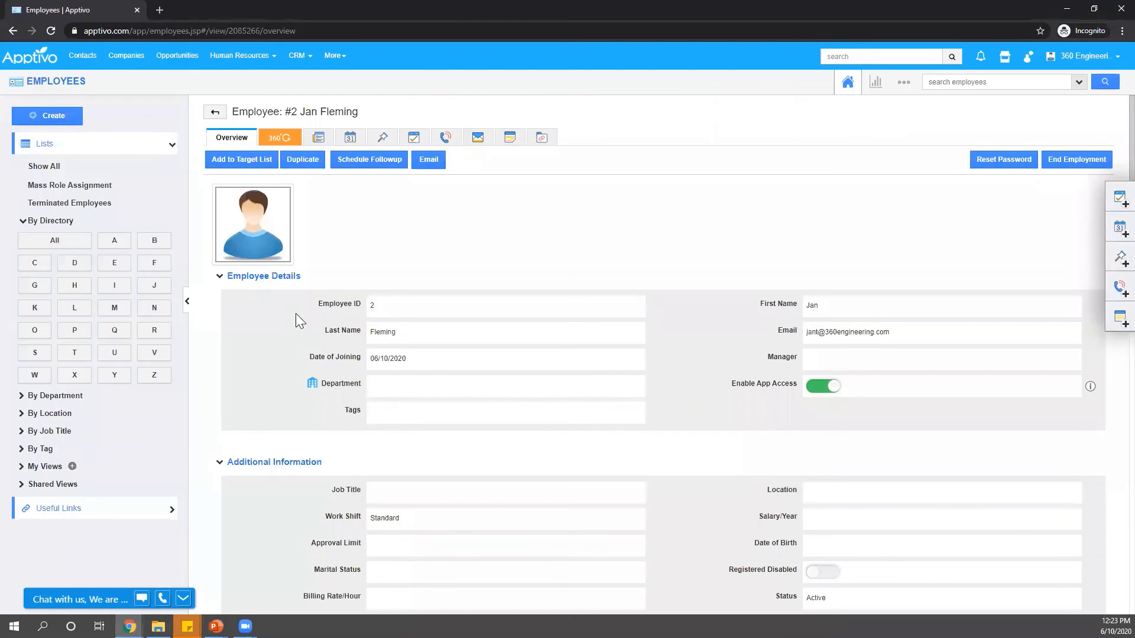
# Step: Open the Opportunities app, view the Quick Links under Useful Links and collapse the chat widget
pyautogui.click(188, 57)
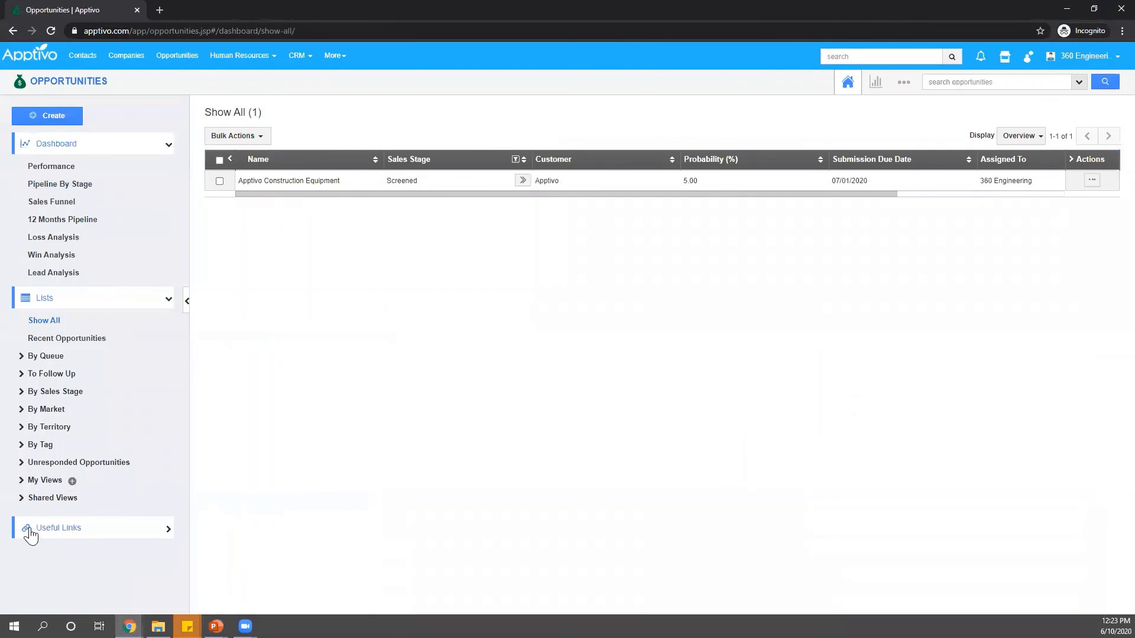
pyautogui.click(44, 538)
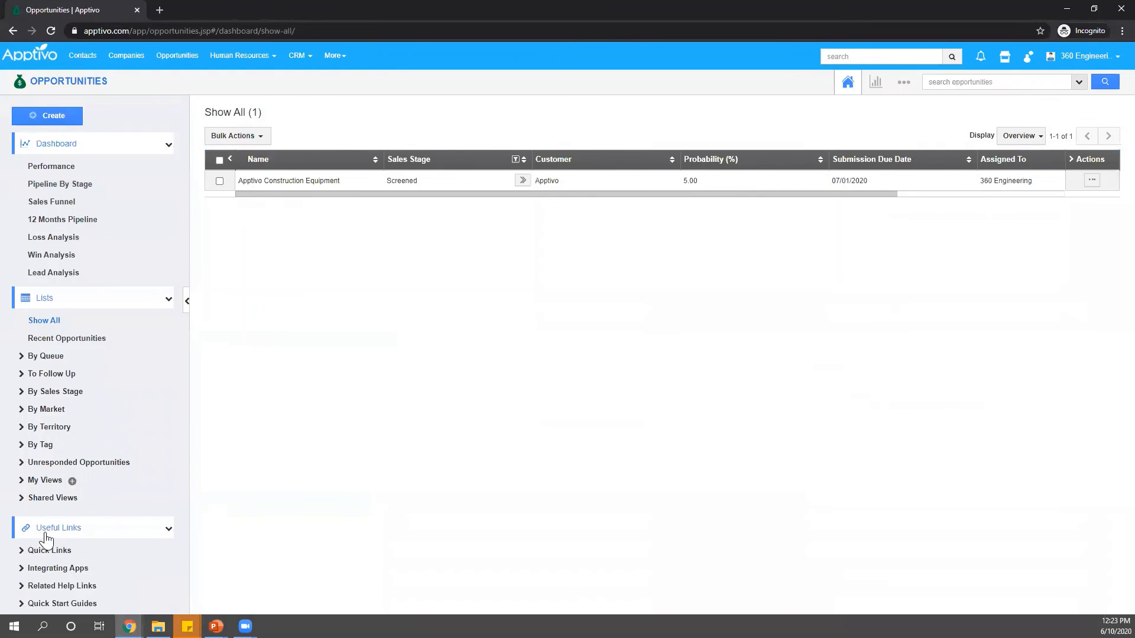
pyautogui.click(76, 551)
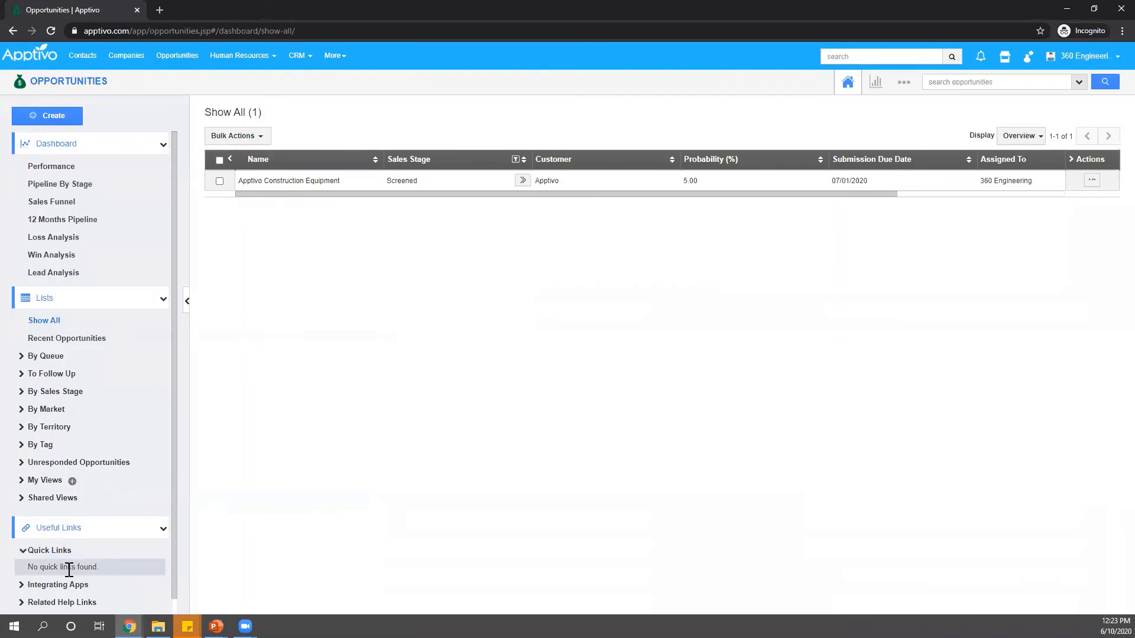
pyautogui.moveTo(30, 569); pyautogui.dragTo(127, 568)
pyautogui.click(127, 568)
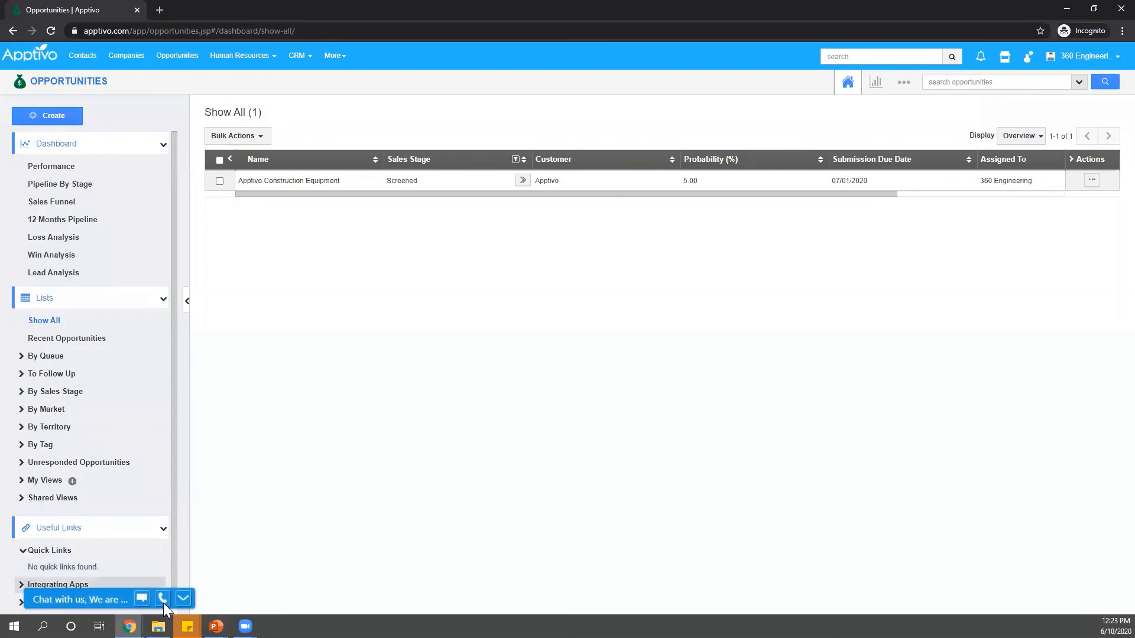
pyautogui.click(180, 601)
pyautogui.scroll(-1, 111, 563)
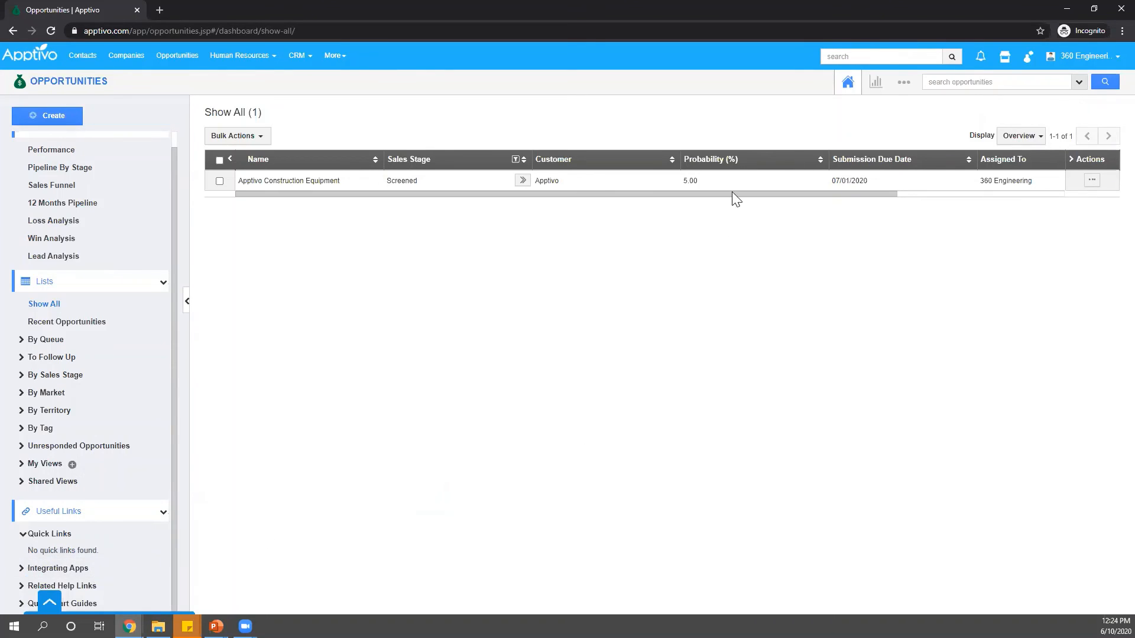
# Step: Open the Quick Links settings of the Opportunities app and start creating a quick link
pyautogui.click(904, 82)
pyautogui.click(869, 119)
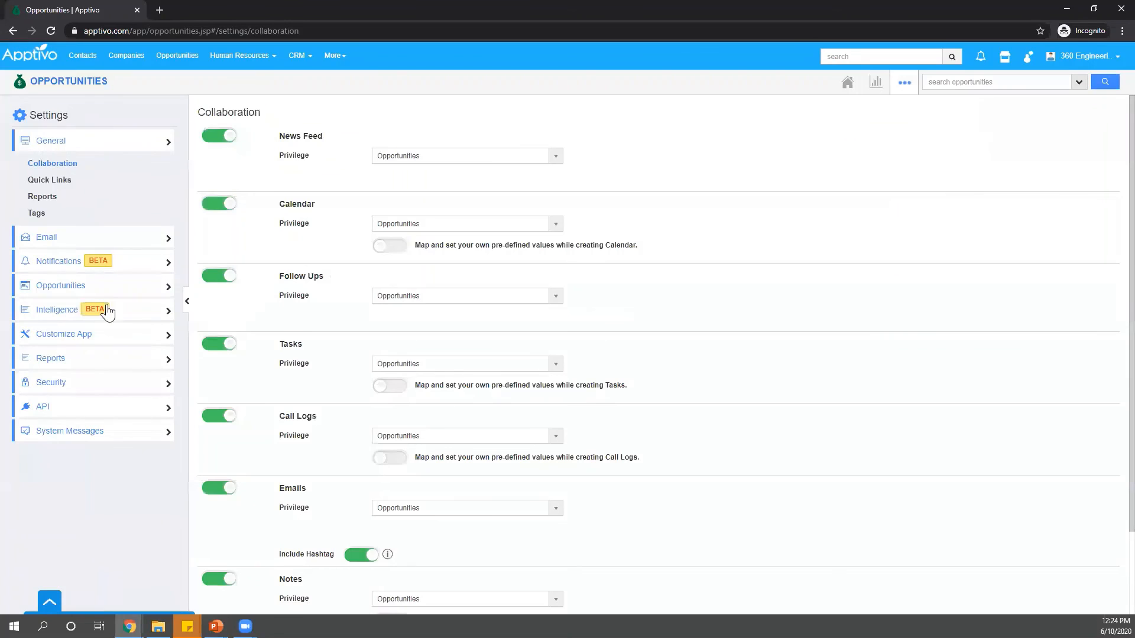
pyautogui.click(114, 182)
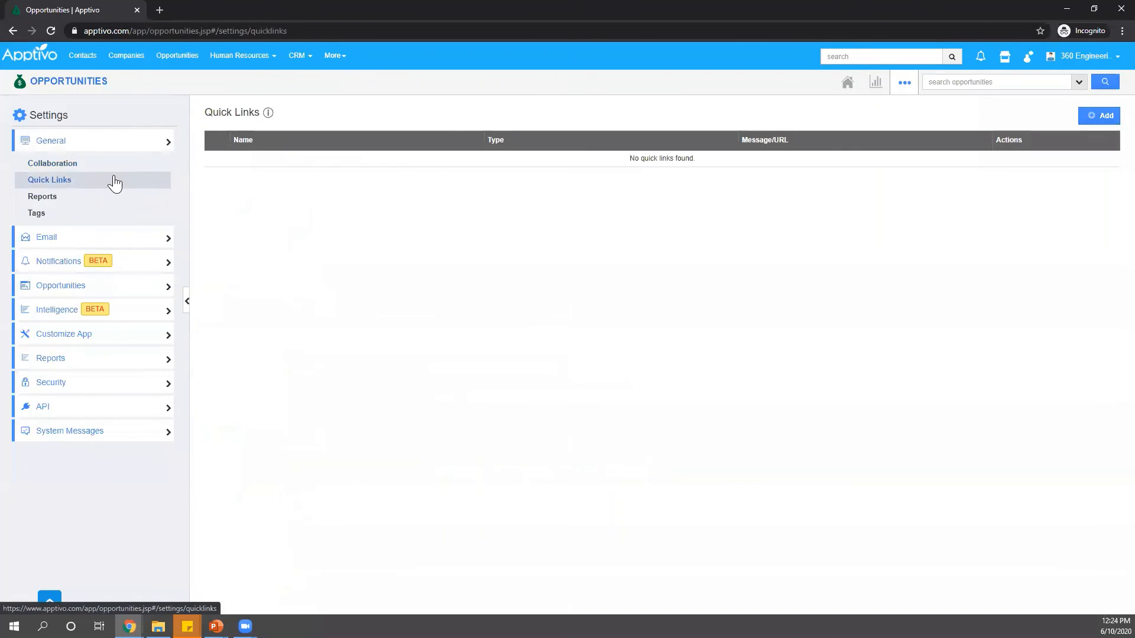
pyautogui.click(1094, 118)
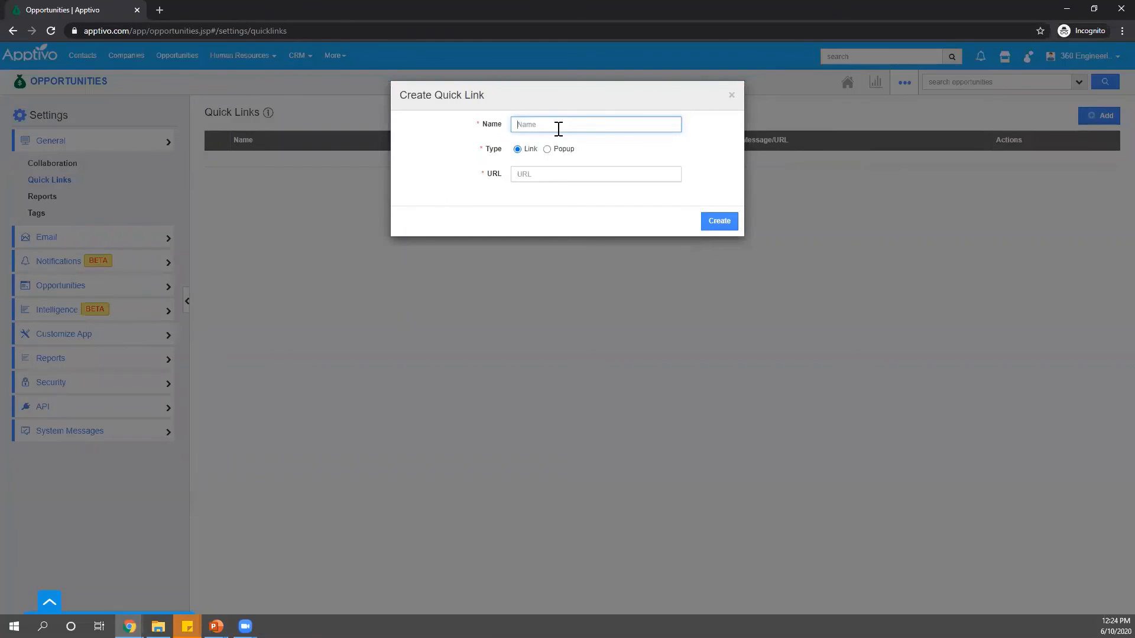
pyautogui.click(606, 129)
pyautogui.click(496, 108)
# Step: Search YouTube in a new browser tab for "basic navigation apptivo" and copy the link of the "Apptivo - Beginner's Guide to Apptivo CRM" video
pyautogui.click(161, 13)
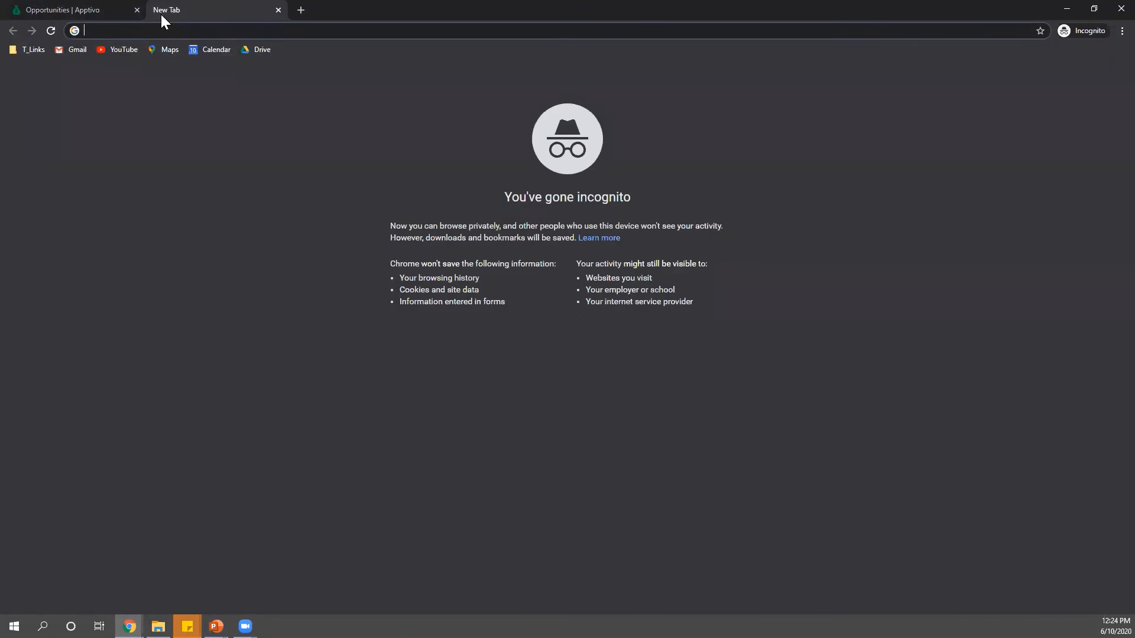
pyautogui.write('you')
pyautogui.press('Return')
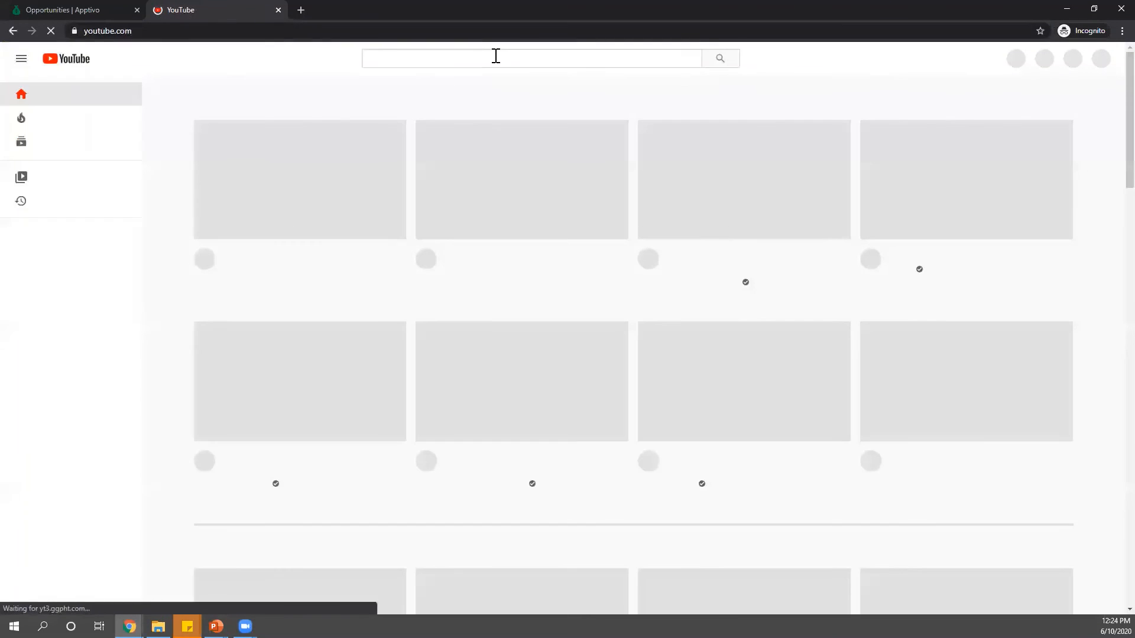
pyautogui.write('basic')
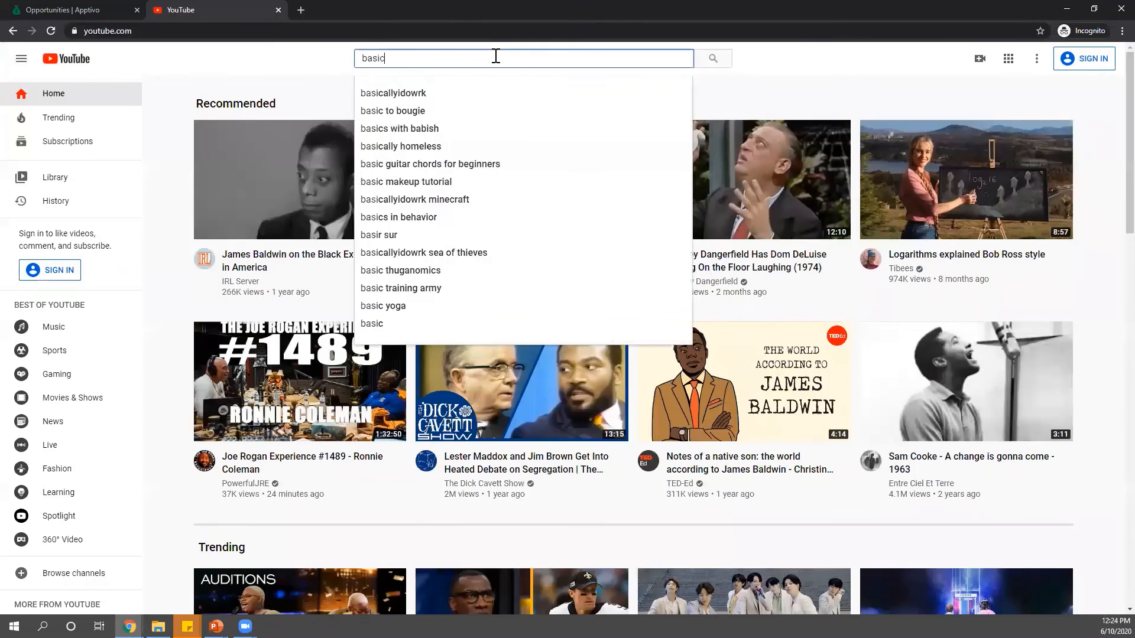
pyautogui.write(' navigation apptivo')
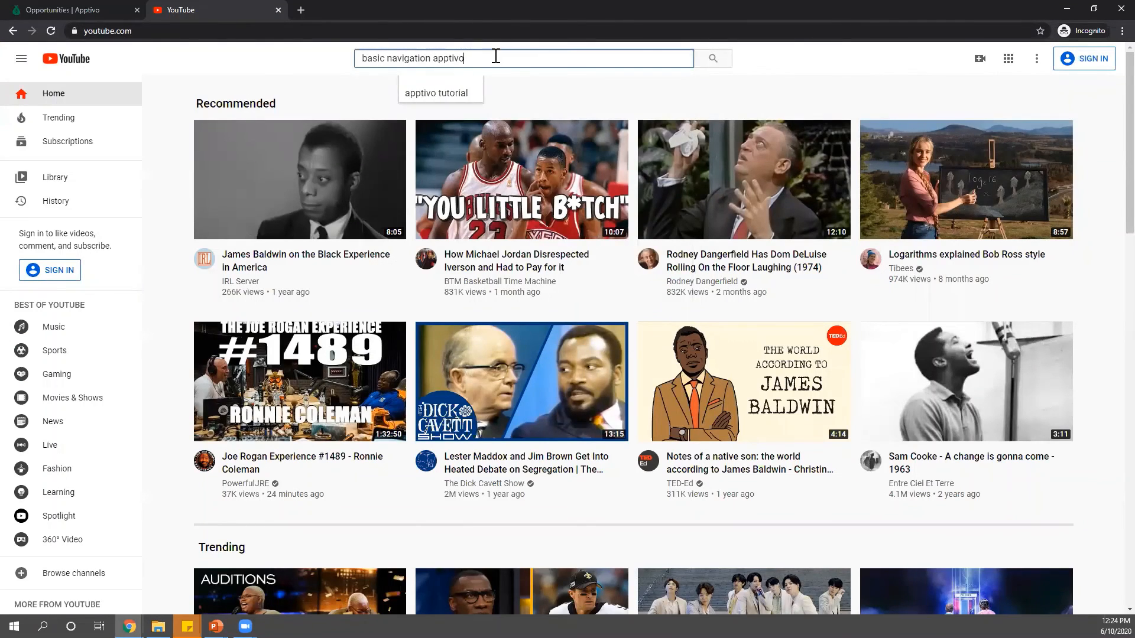
pyautogui.press('Return')
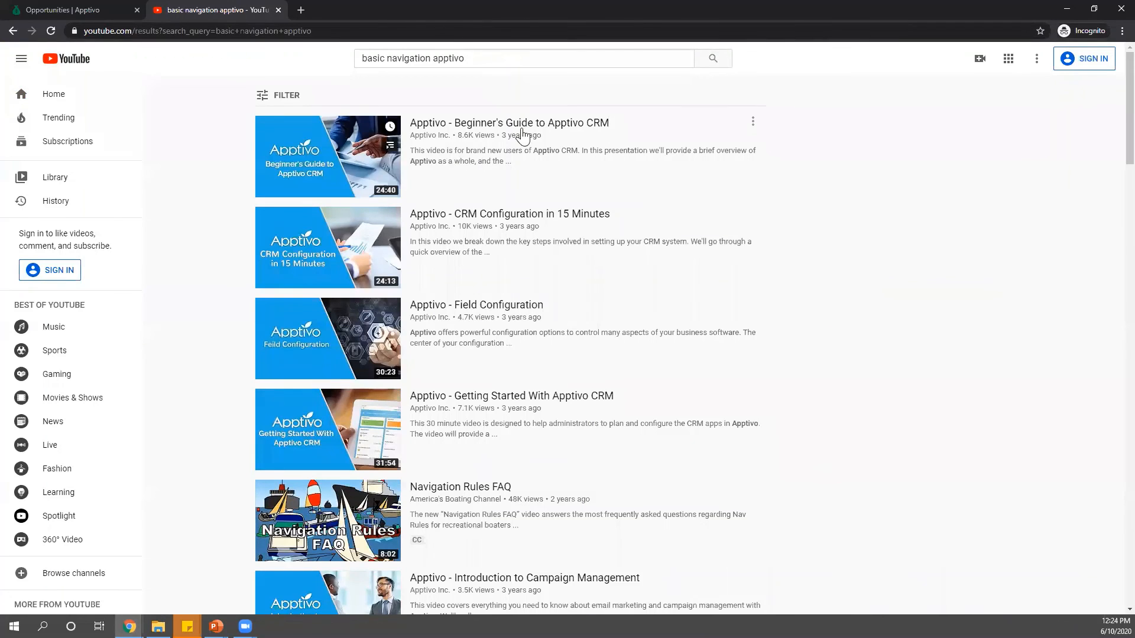
pyautogui.rightClick(497, 126)
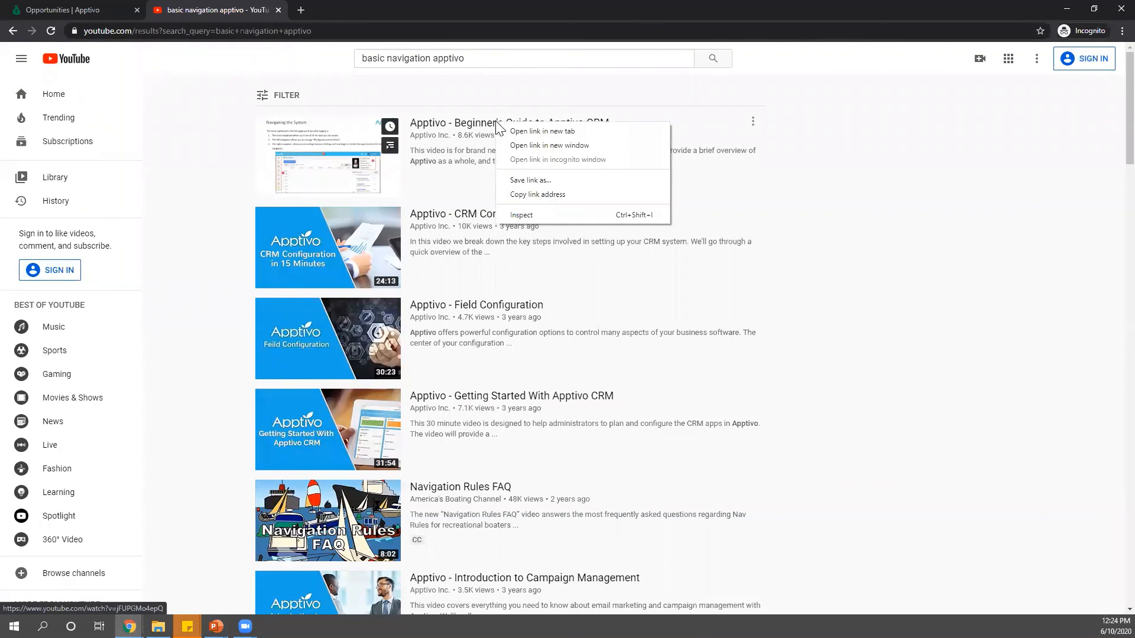
pyautogui.click(518, 195)
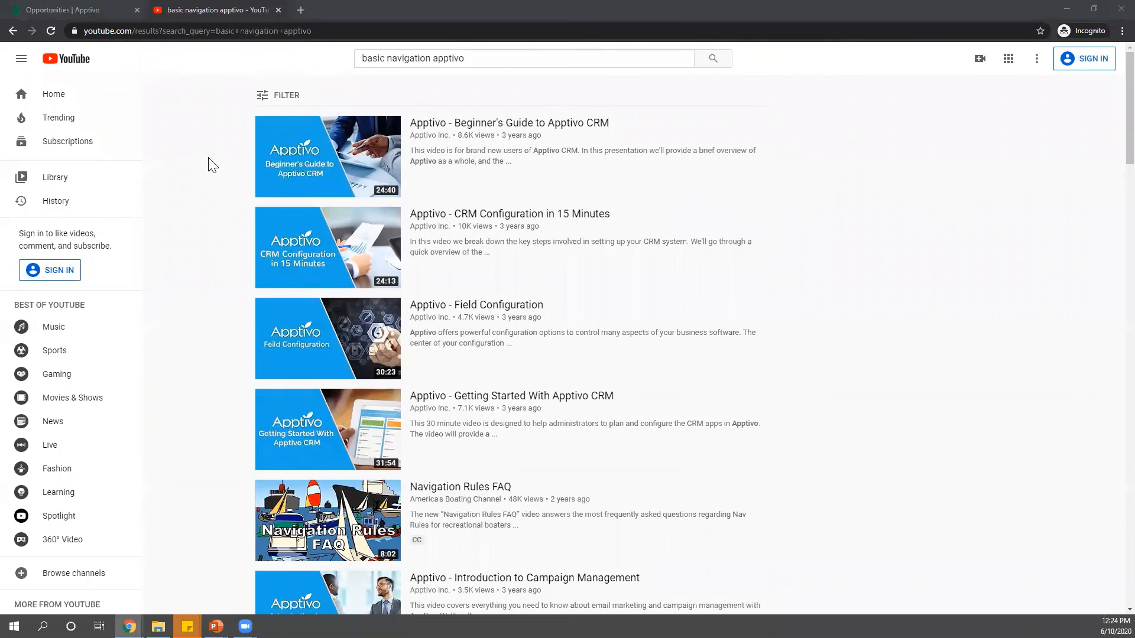
# Step: Back in Apptivo, create a Link-type quick link named "Basic Navigation Tutorial" with the copied YouTube URL, and return to the Opportunities list
pyautogui.click(77, 11)
pyautogui.click(574, 124)
pyautogui.click(528, 172)
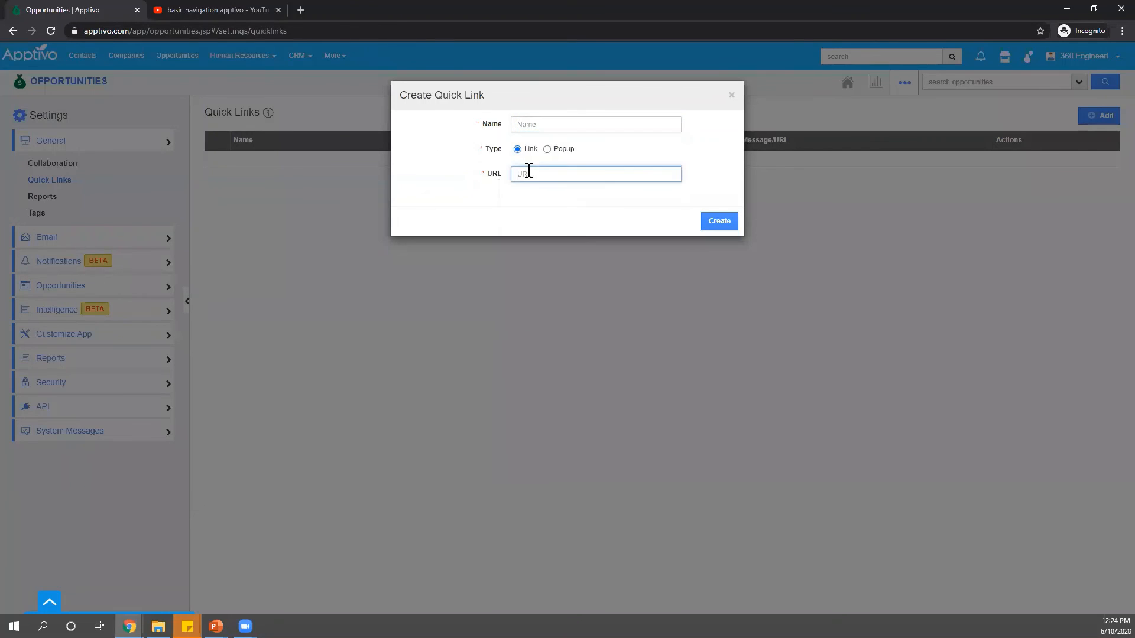
pyautogui.hotkey('ctrl', 'v')
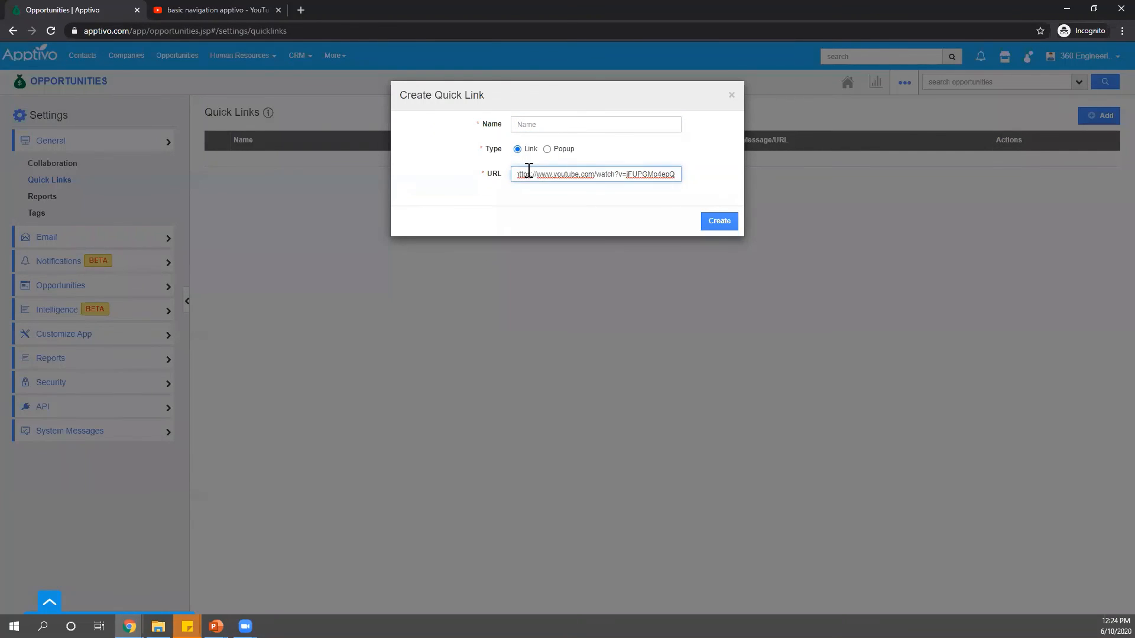
pyautogui.click(698, 205)
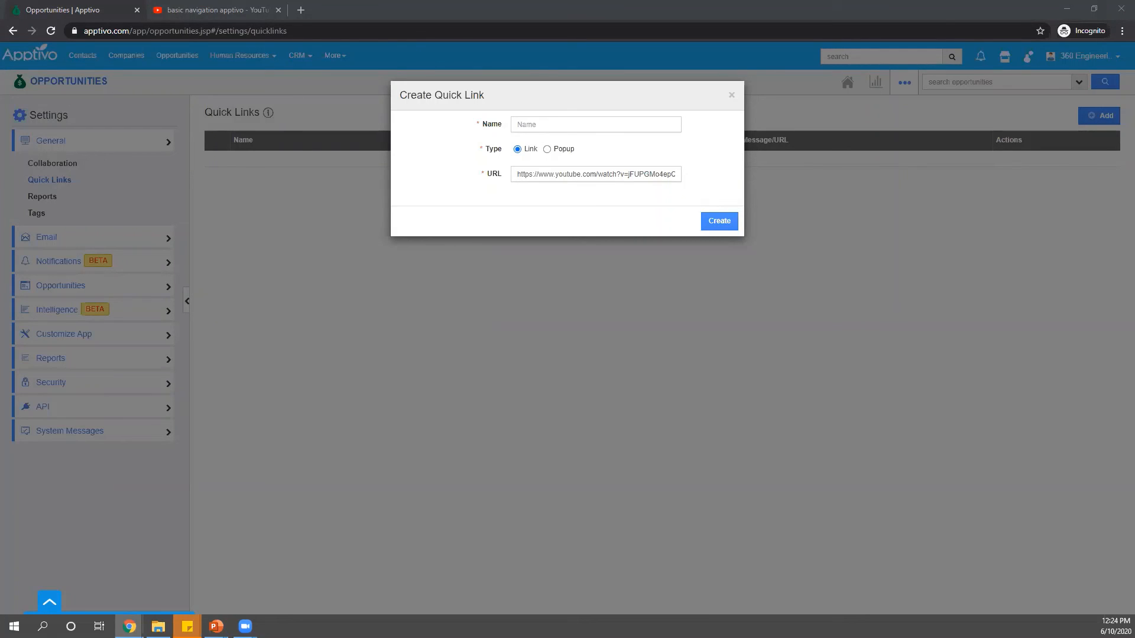
pyautogui.click(581, 128)
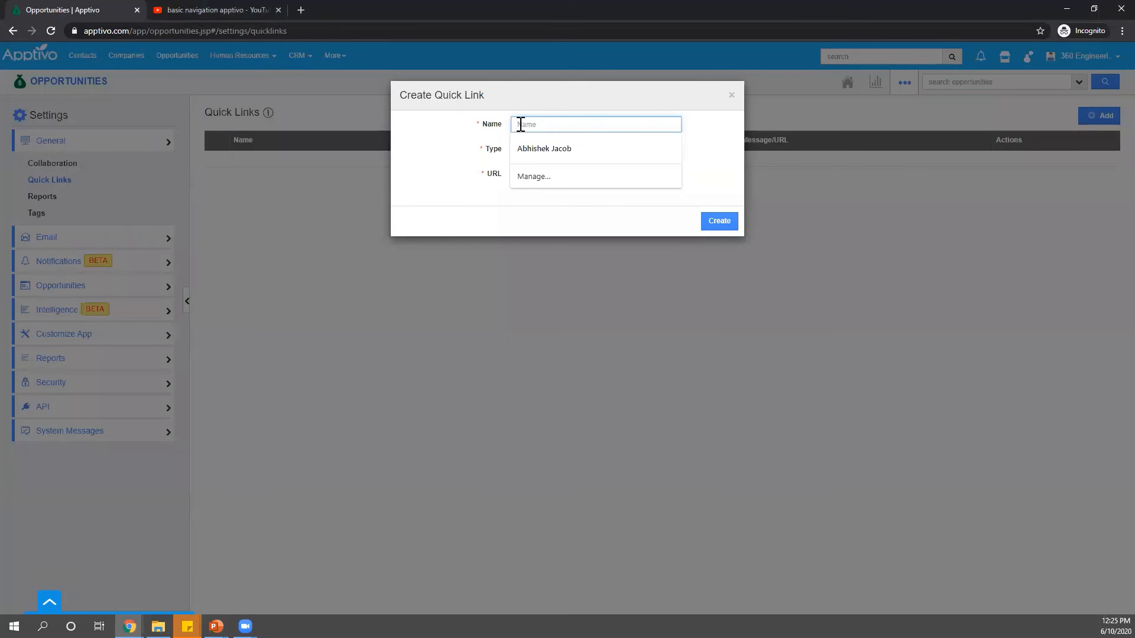
pyautogui.write('Basic Navigation Tutorial')
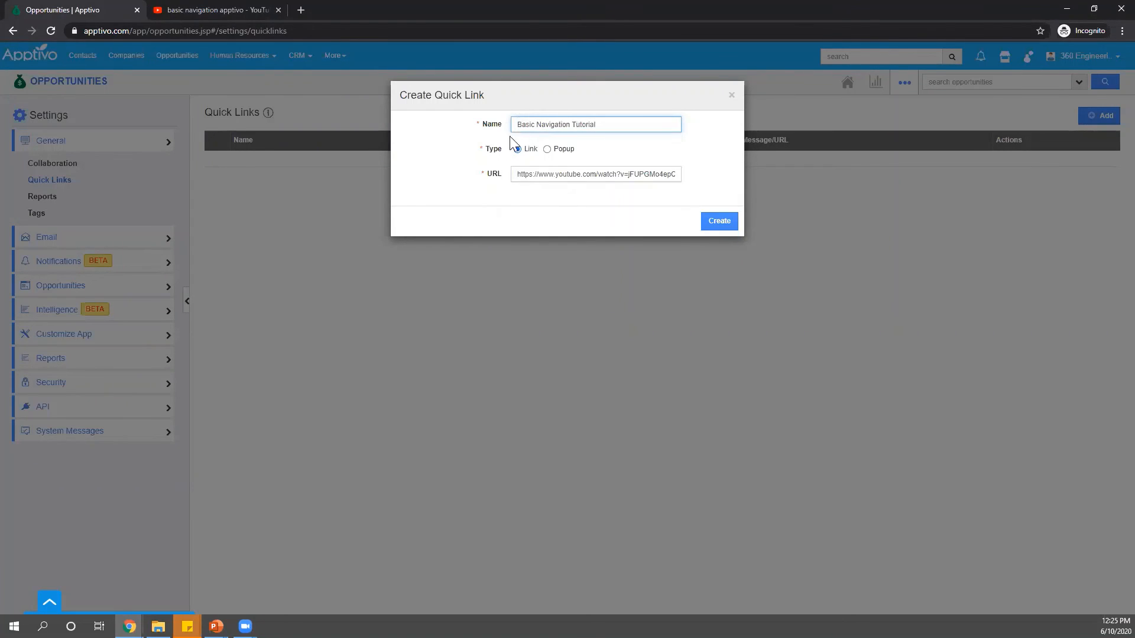
pyautogui.click(721, 222)
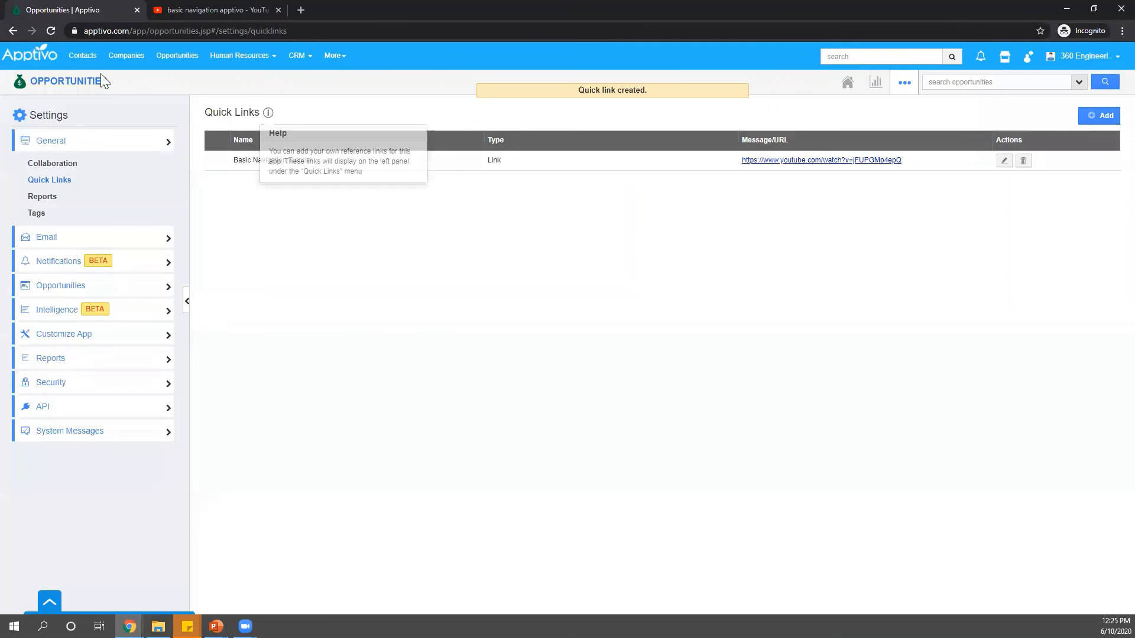
pyautogui.click(79, 78)
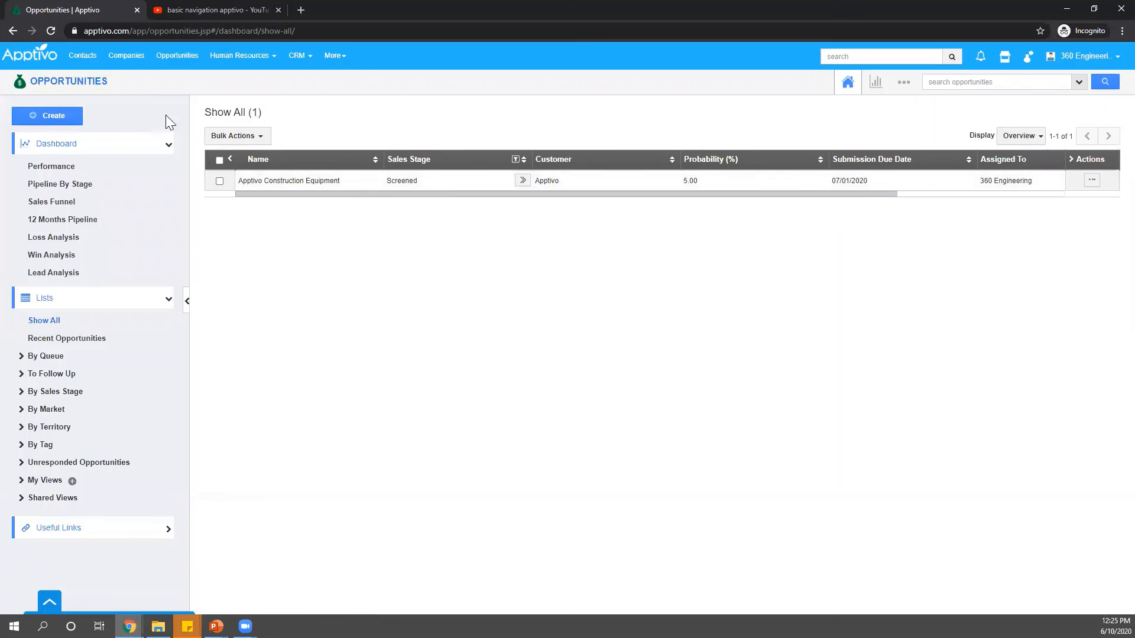
# Step: Look at the Apptivo record and its Add Note form in the Companies app, and close both without adding a note
pyautogui.click(117, 59)
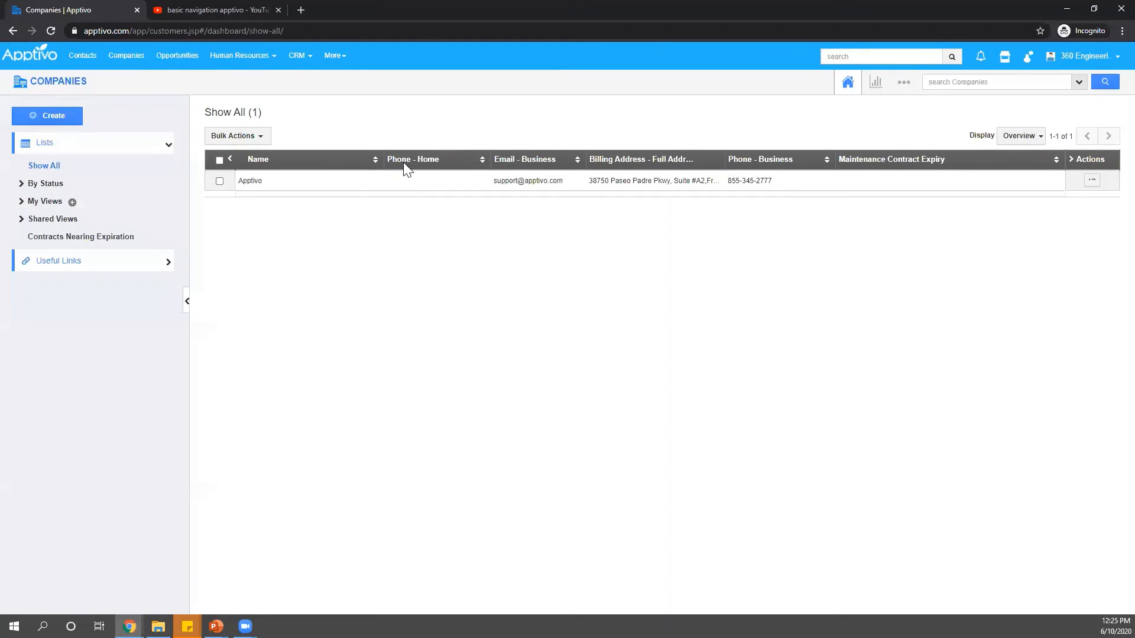
pyautogui.click(414, 187)
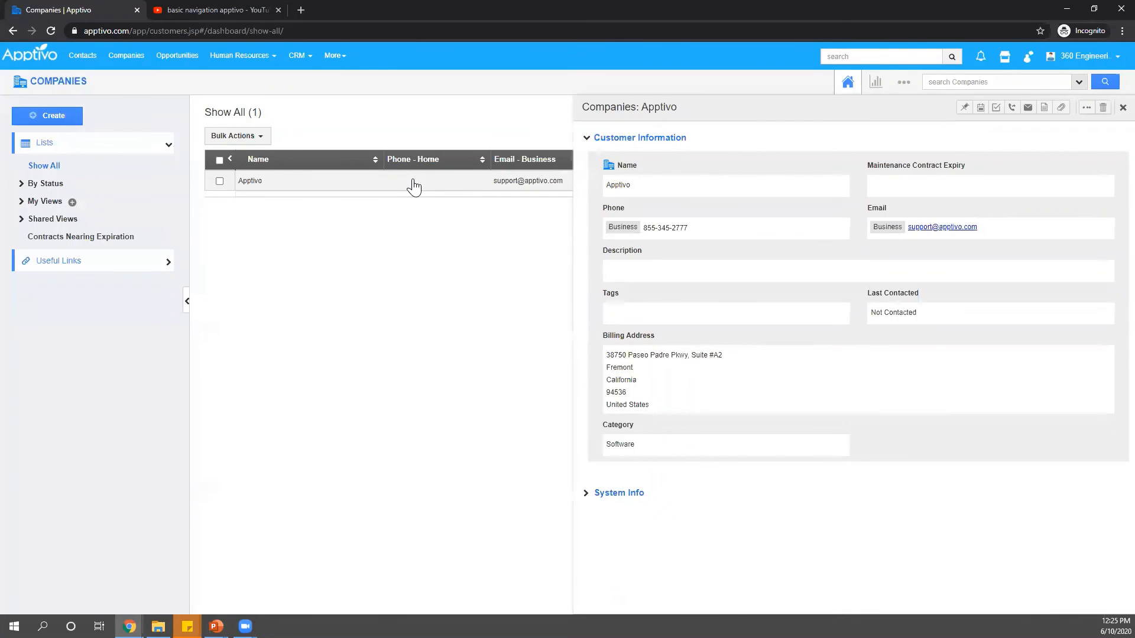
pyautogui.click(1043, 112)
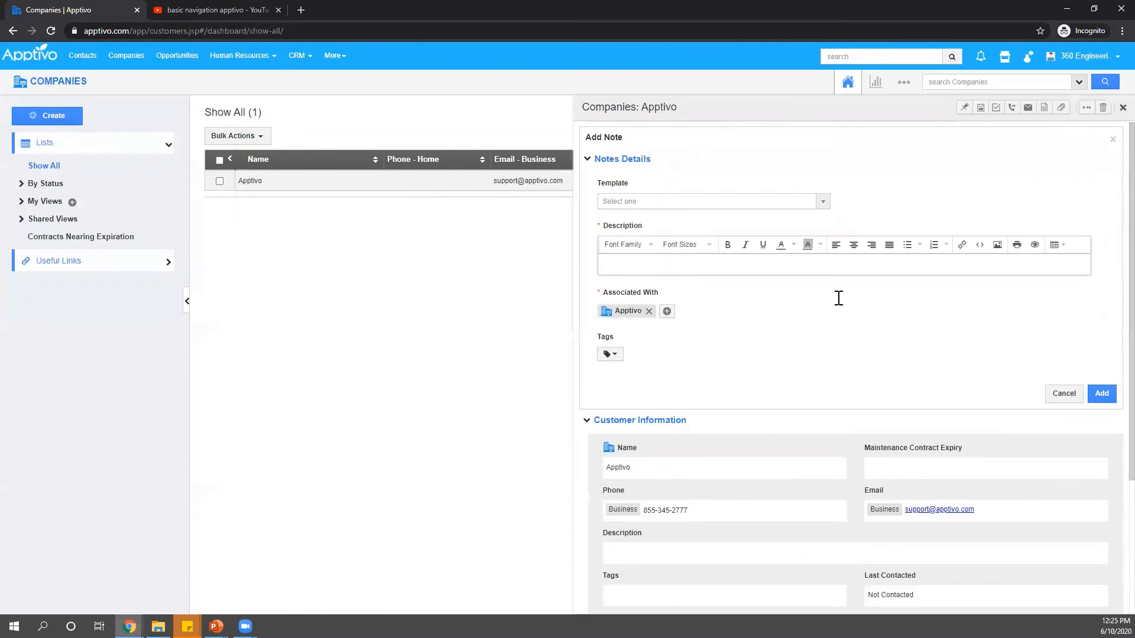
pyautogui.click(1112, 140)
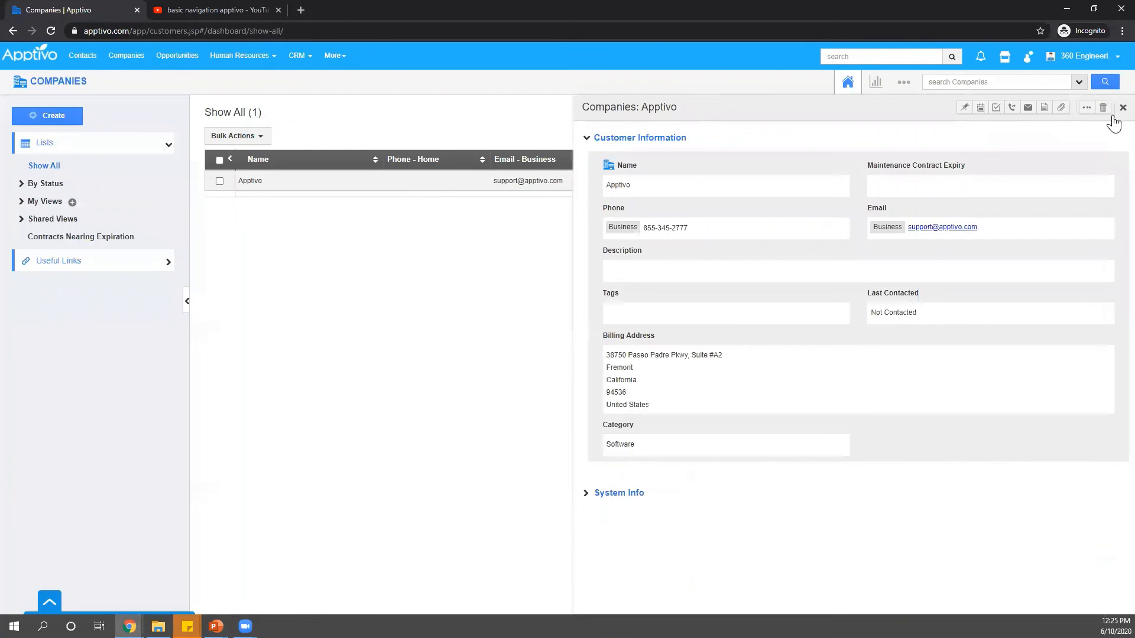
pyautogui.click(1122, 107)
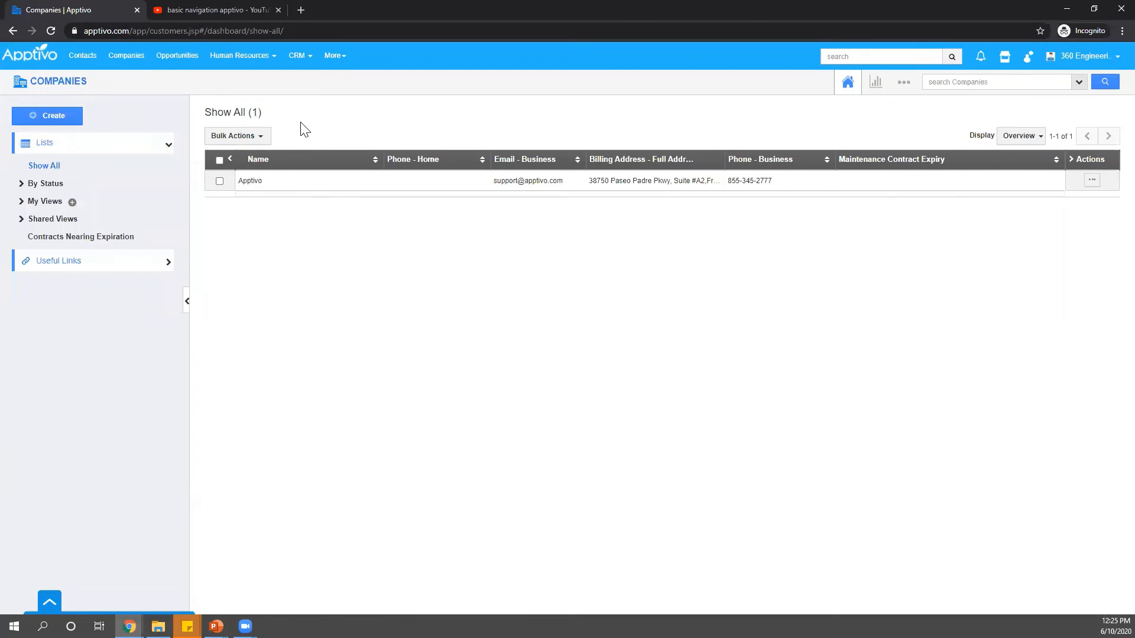
# Step: Return to the Opportunities app from Companies
pyautogui.click(177, 55)
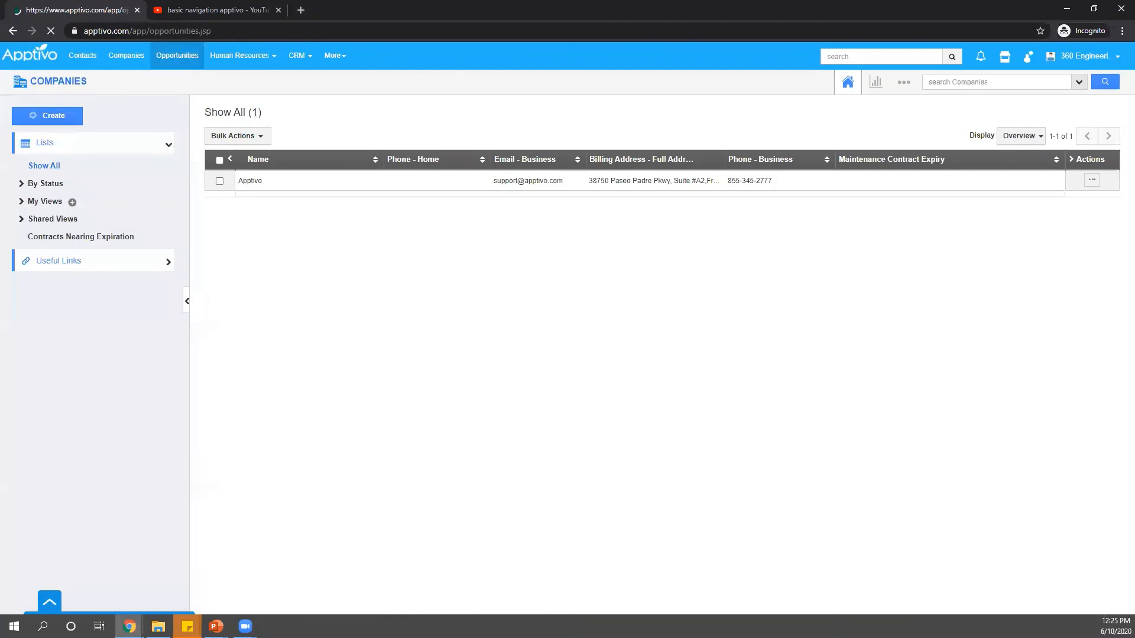